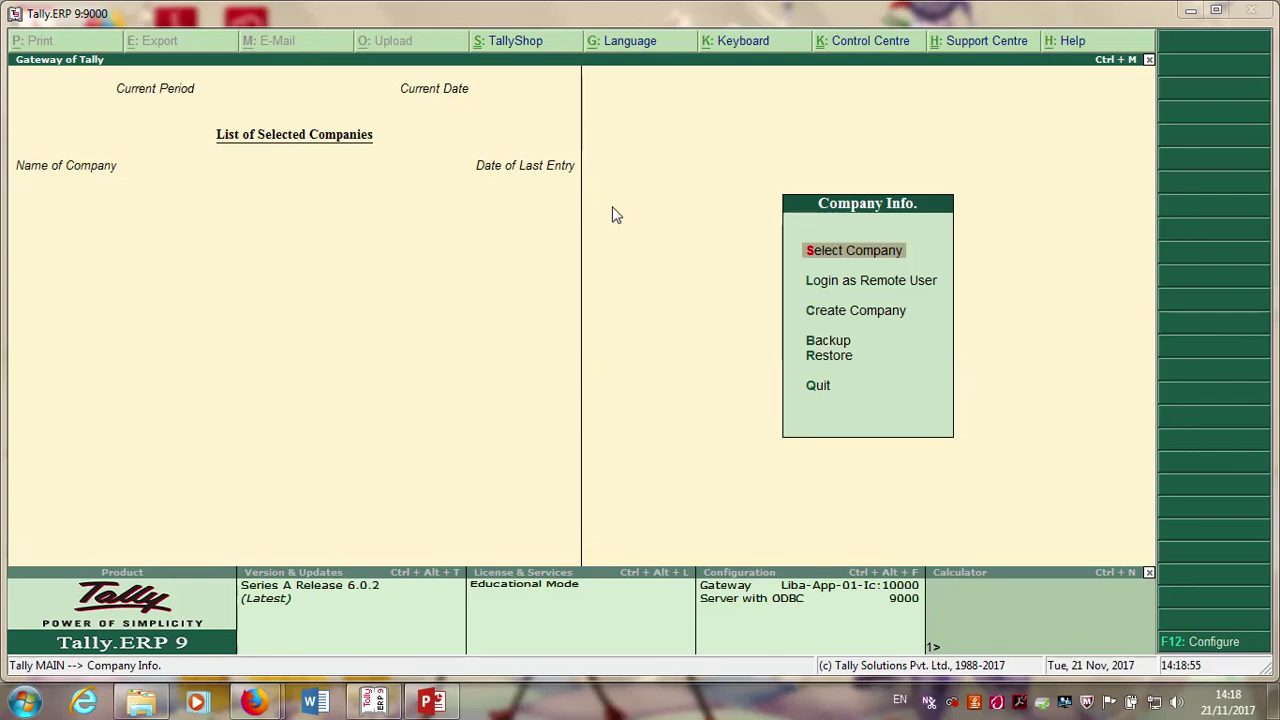
- Start creating a company named Payroll, with country India and state Not Applicable
key("alt+Tab")
key("alt+Tab")
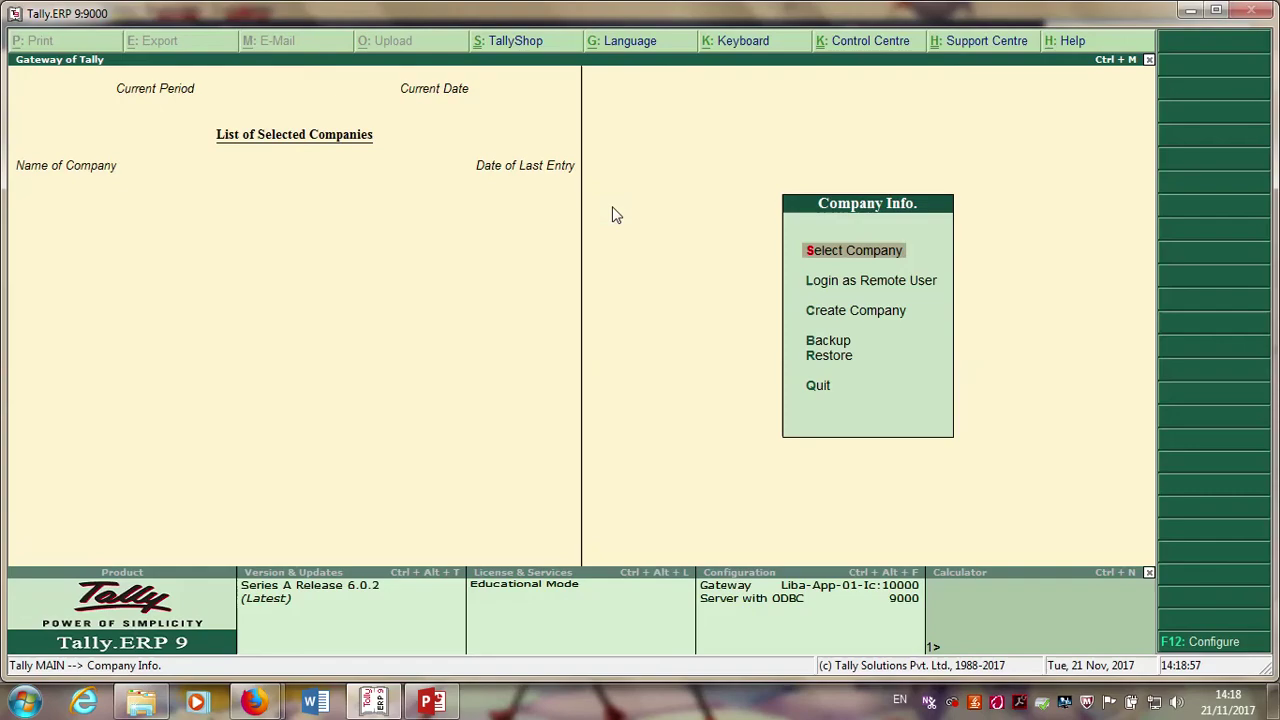
key("Down")
key("Down")
key("Return")
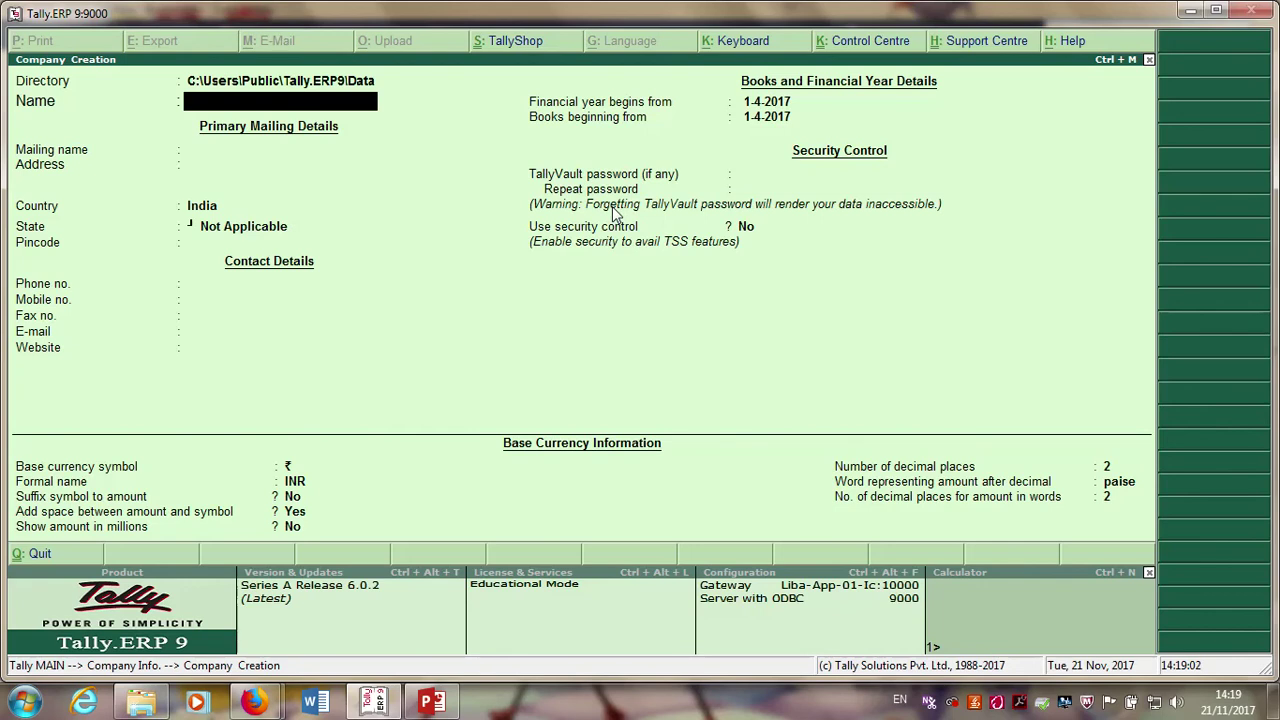
type("Payroll")
key("Return")
key("Return")
key("Return")
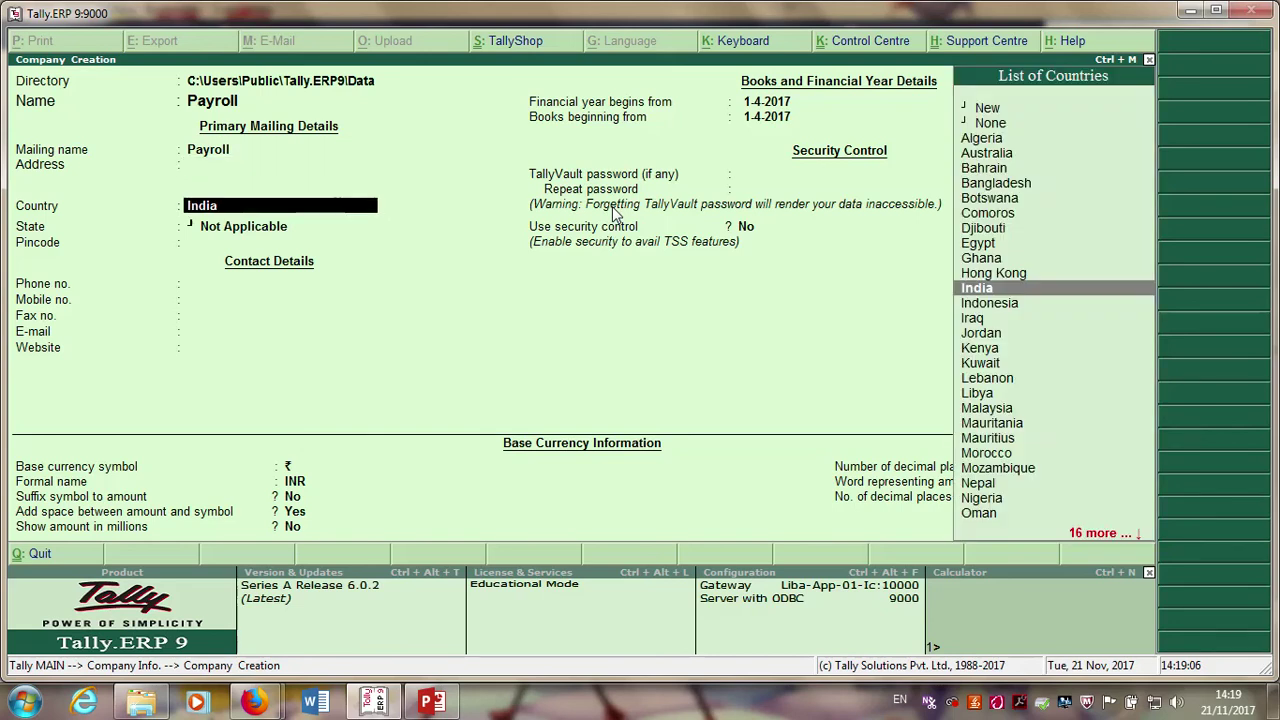
key("Return")
key("Return")
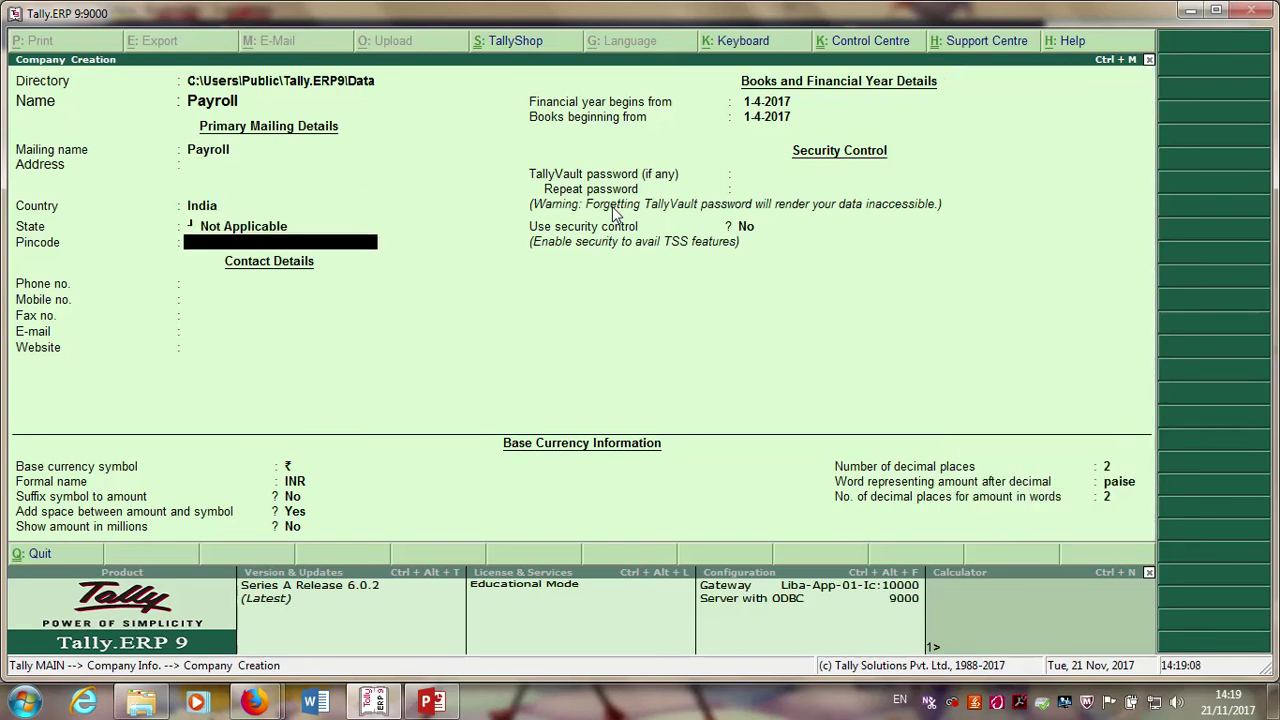
- Leave the pincode and contact details blank and keep 1-4-2017 as the financial year and books start dates
key("Return")
key("Return")
key("Return")
key("Return")
key("Return")
key("Return")
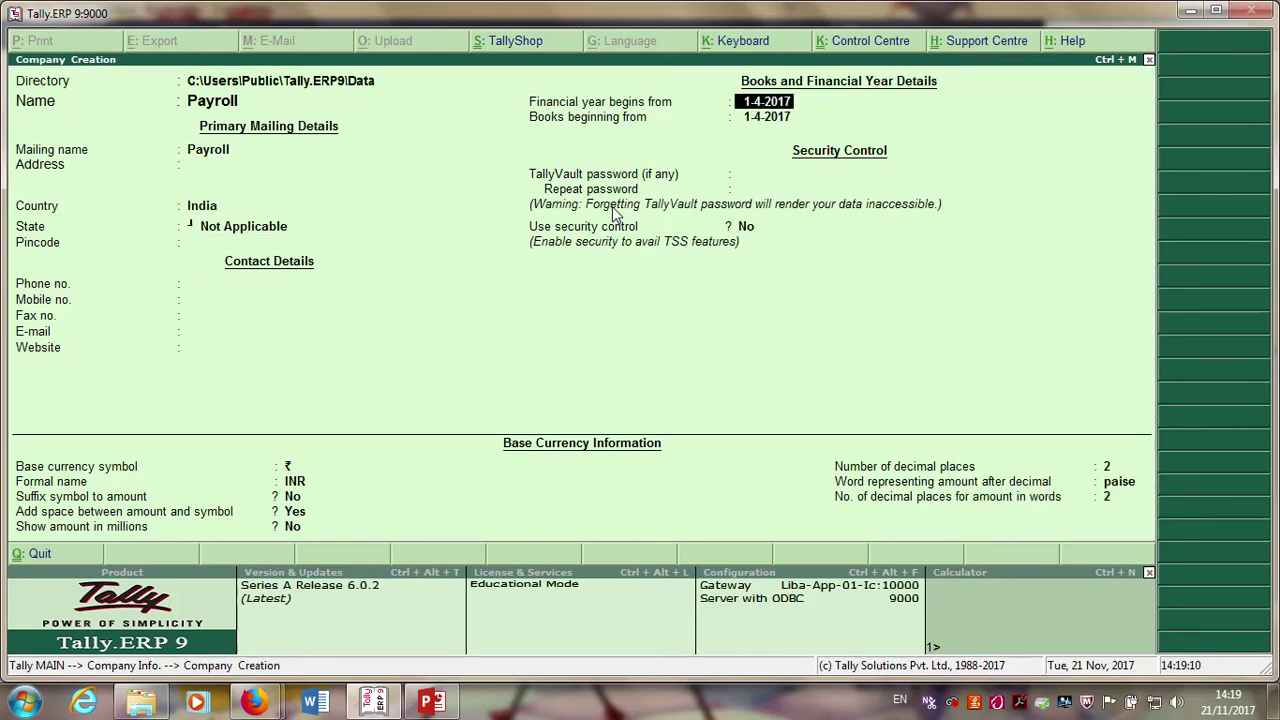
key("Return")
key("Return")
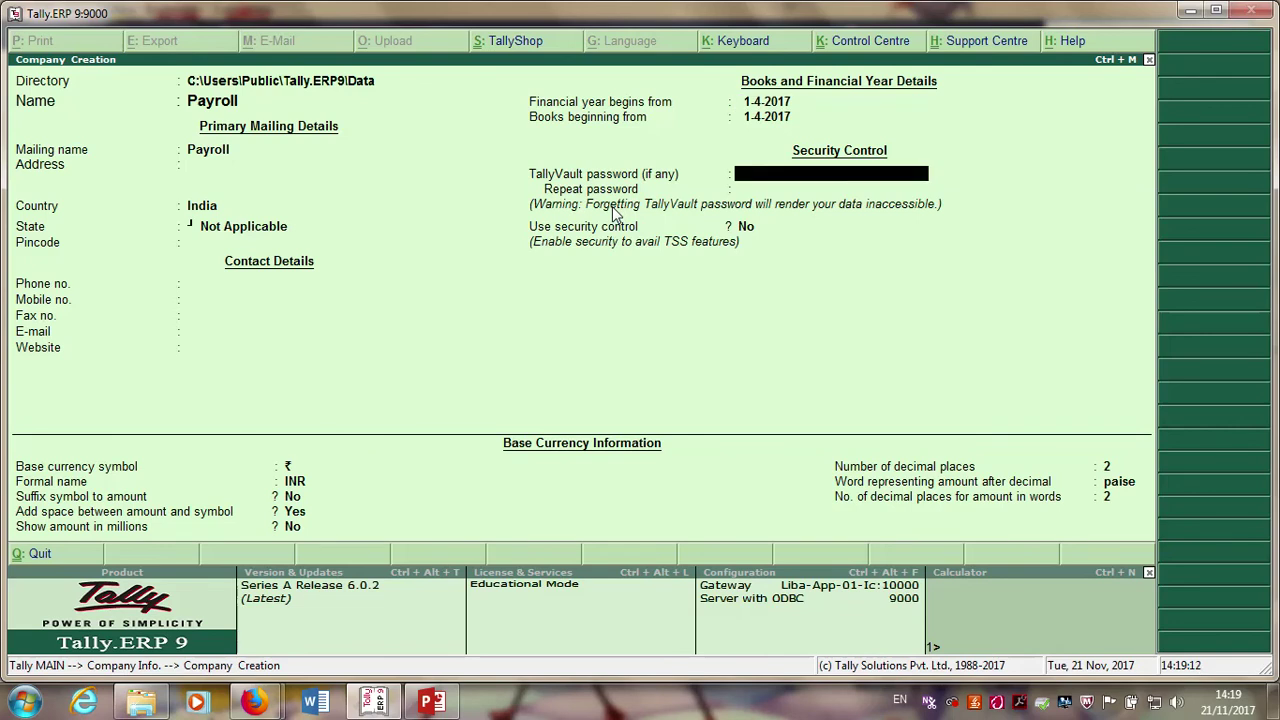
- Leave the TallyVault password blank, keep the default security and base currency settings, and save the Payroll company
key("Return")
key("Return")
key("Return")
key("Return")
key("Return")
key("Return")
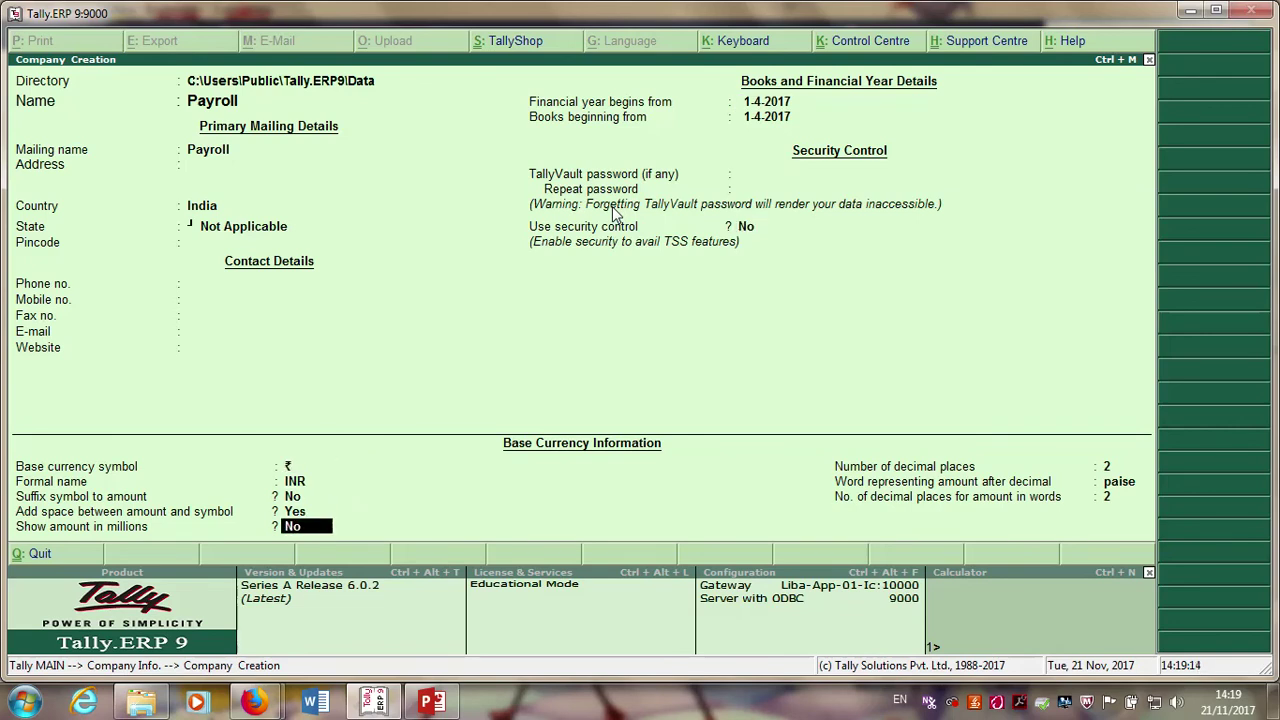
key("Return")
key("Return")
key("Return")
key("Return")
key("Return")
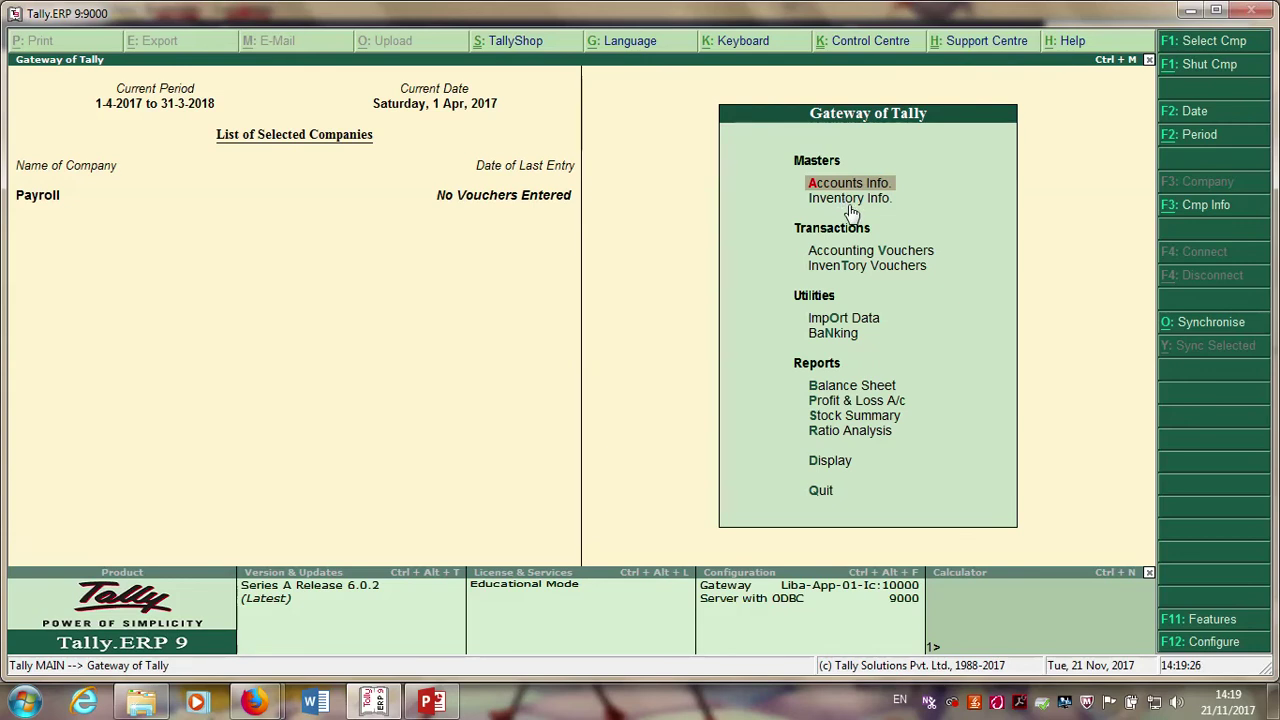
- Enable payroll maintenance and more than one payroll or cost category in the company's accounting features, and save them
left_click(1204, 622)
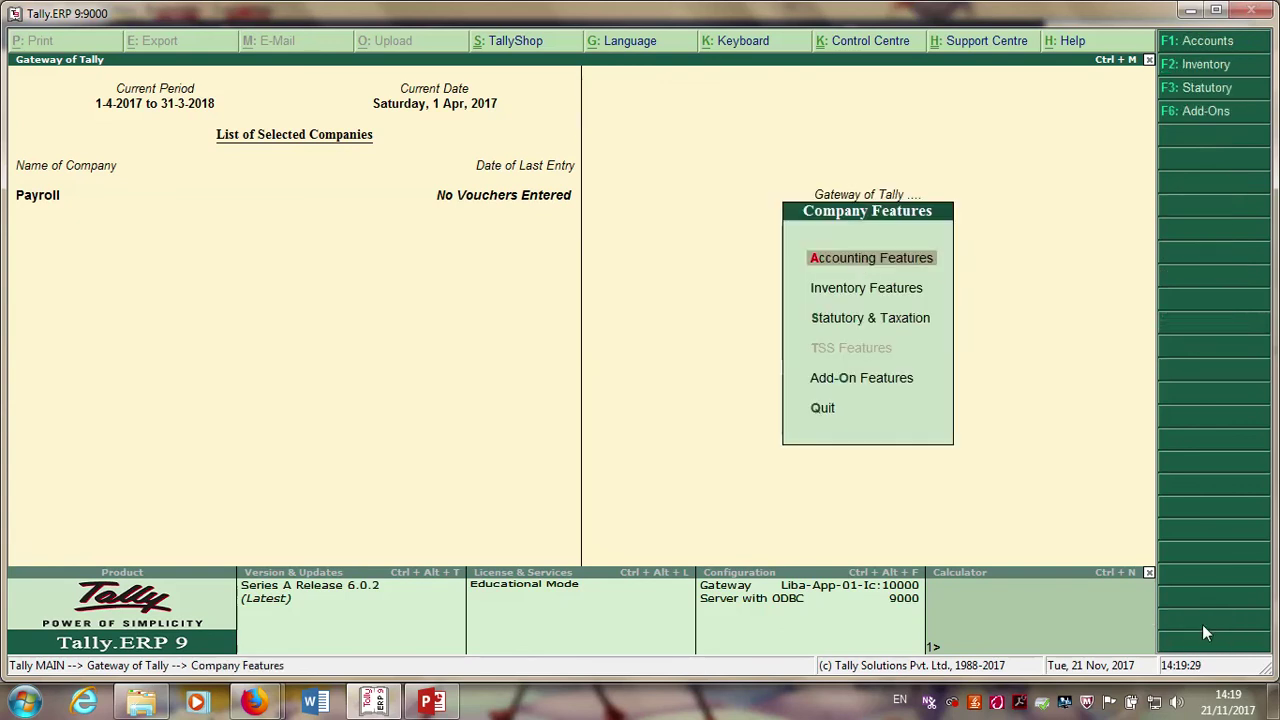
left_click(866, 260)
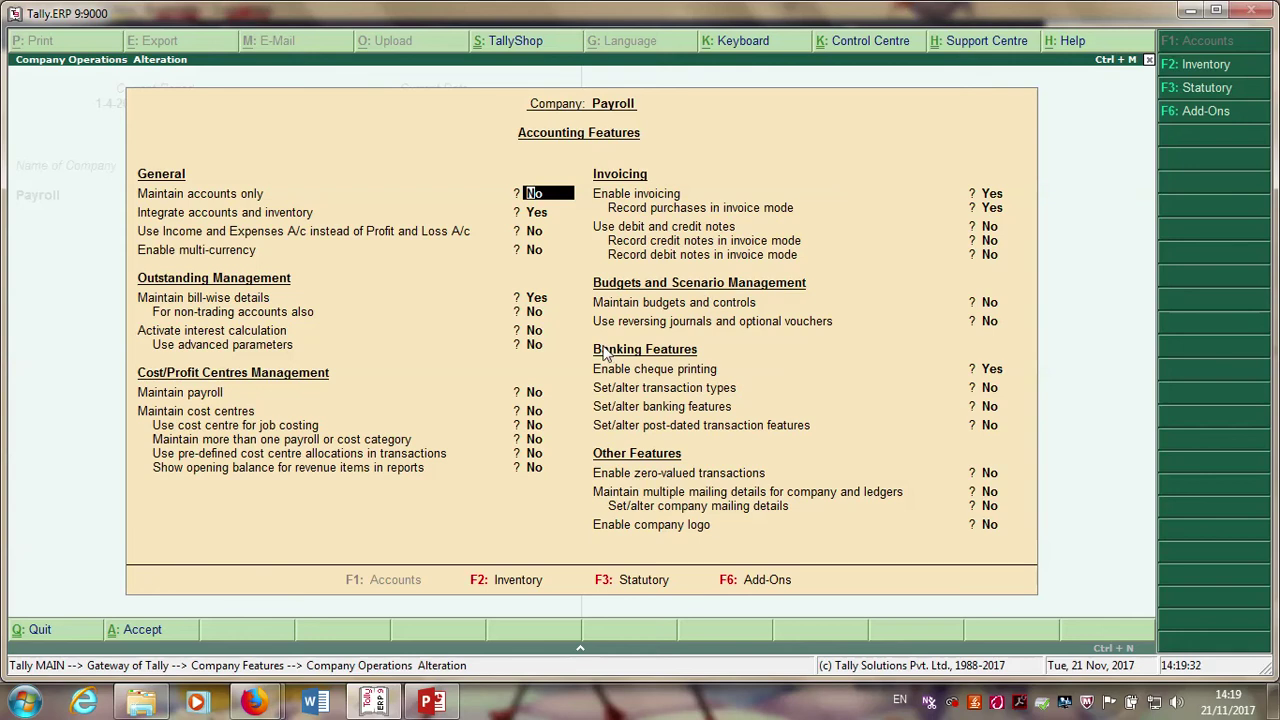
left_click(536, 394)
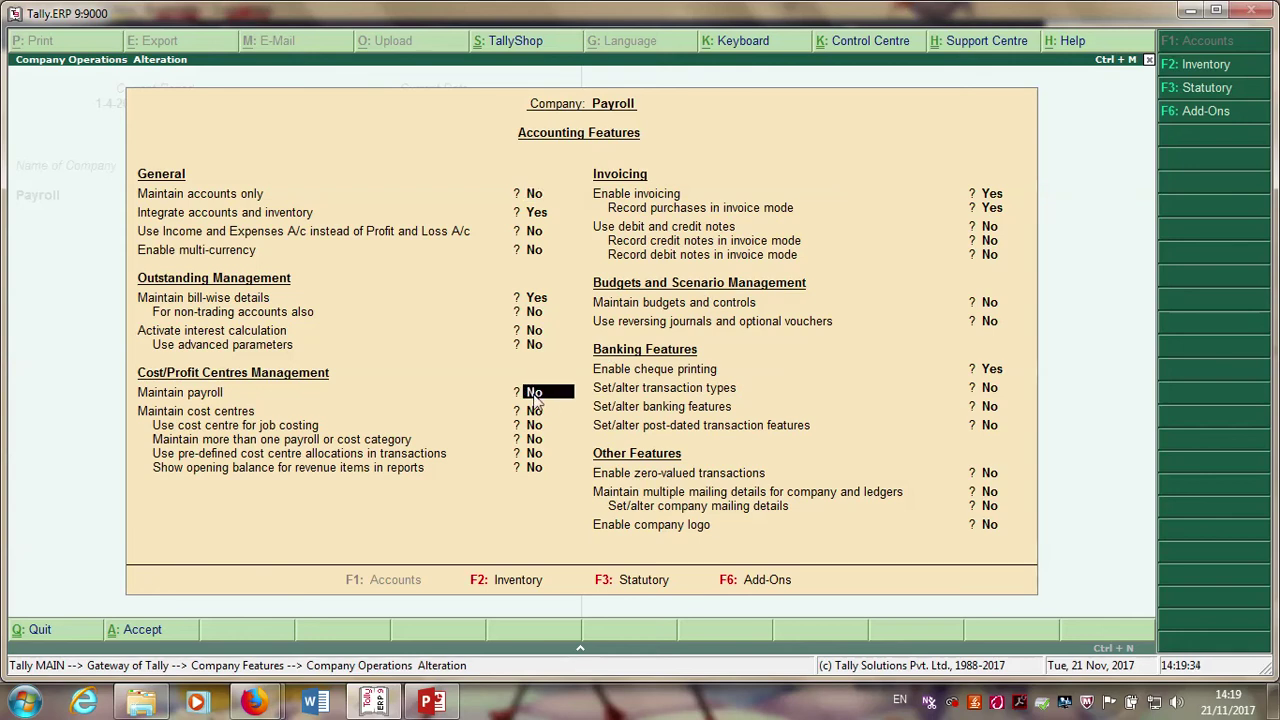
key("y")
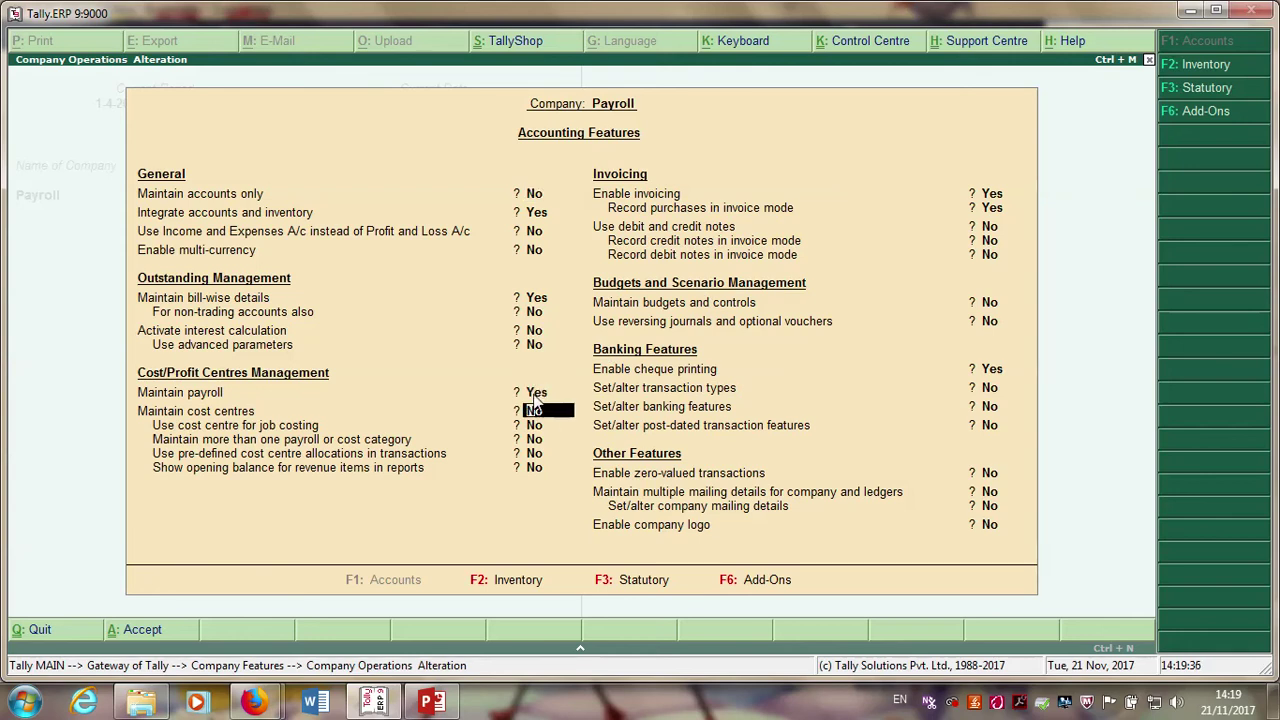
key("Return")
key("y")
key("Return")
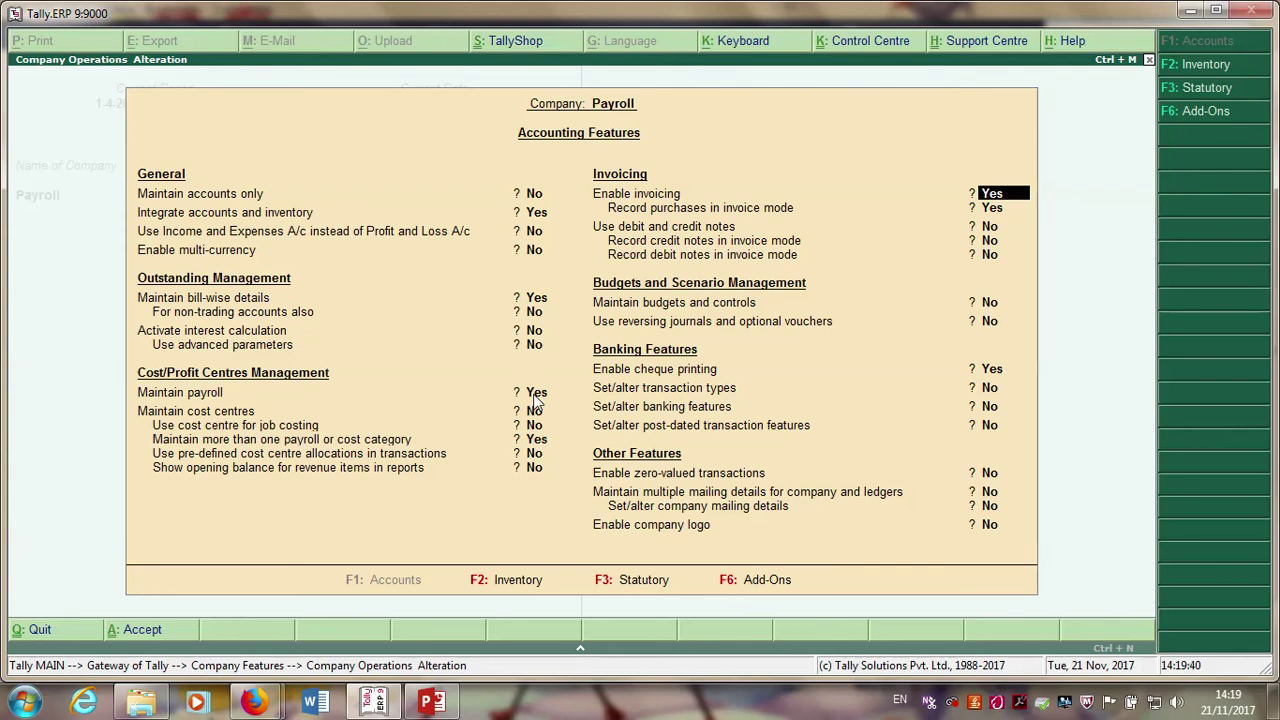
key("ctrl+a")
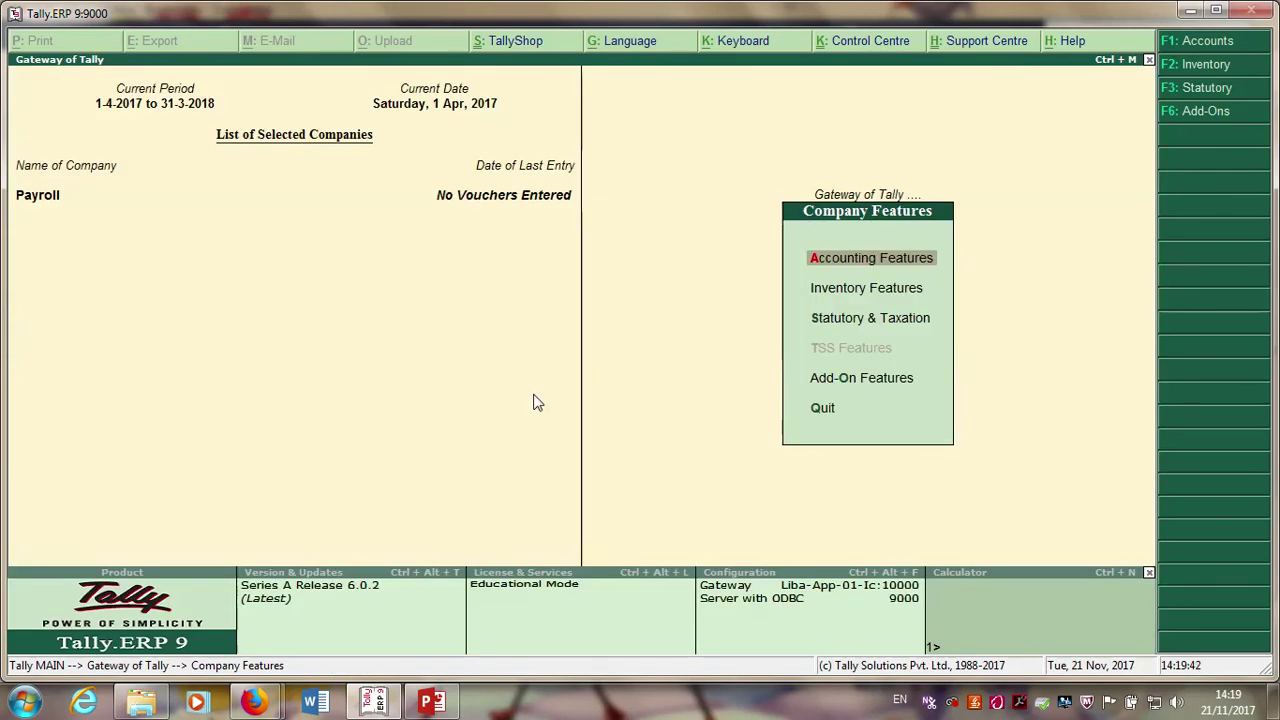
key("Escape")
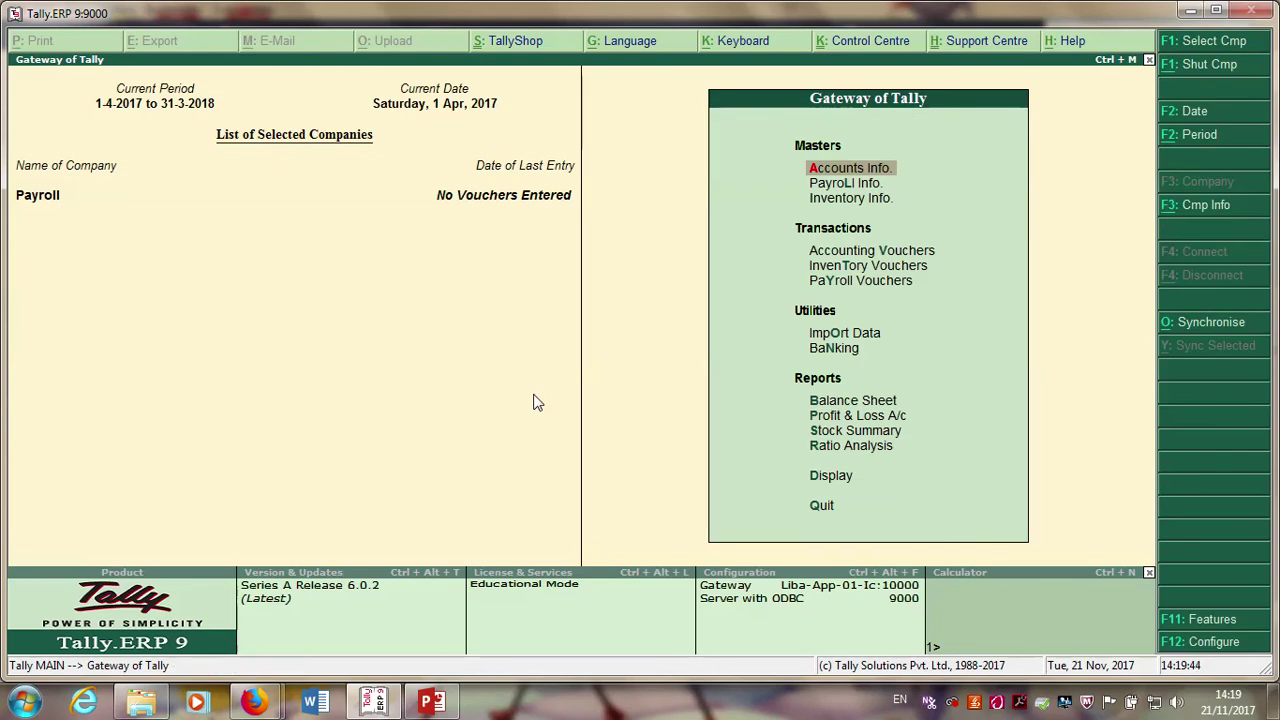
- Start a single employee group named Manager in Primary Cost Category, placed under Primary
key("Down")
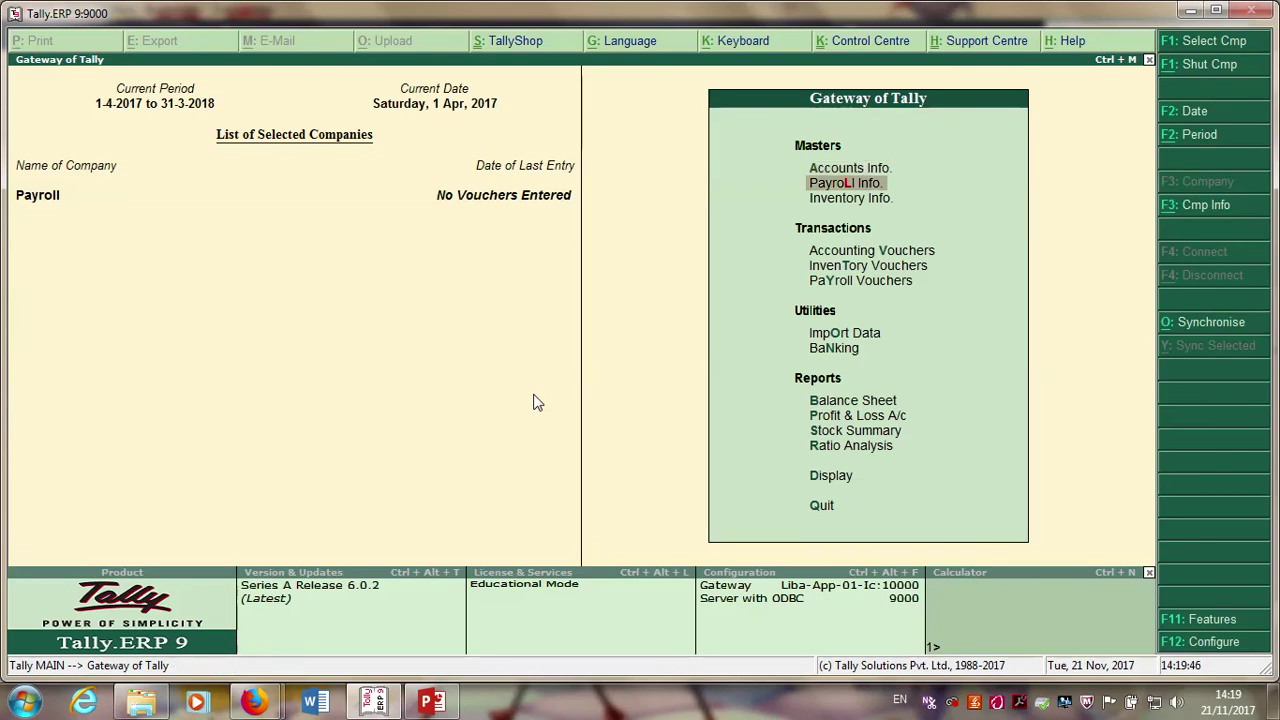
key("Return")
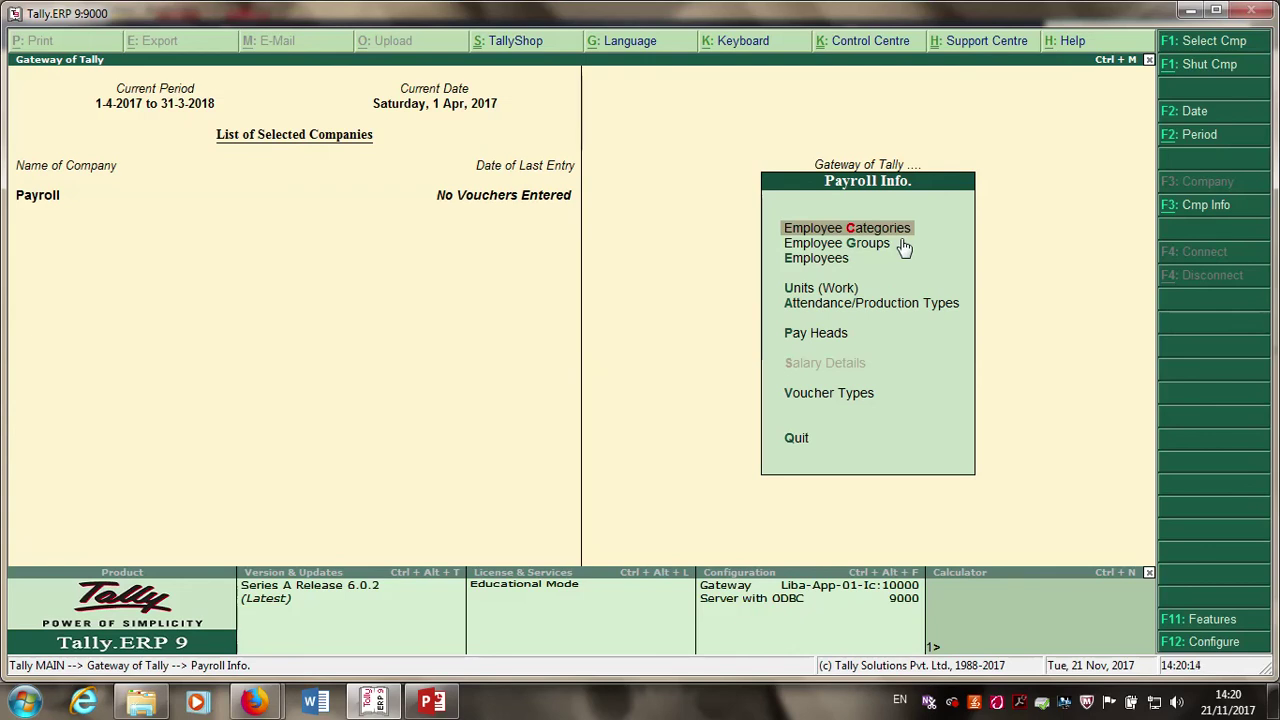
key("Down")
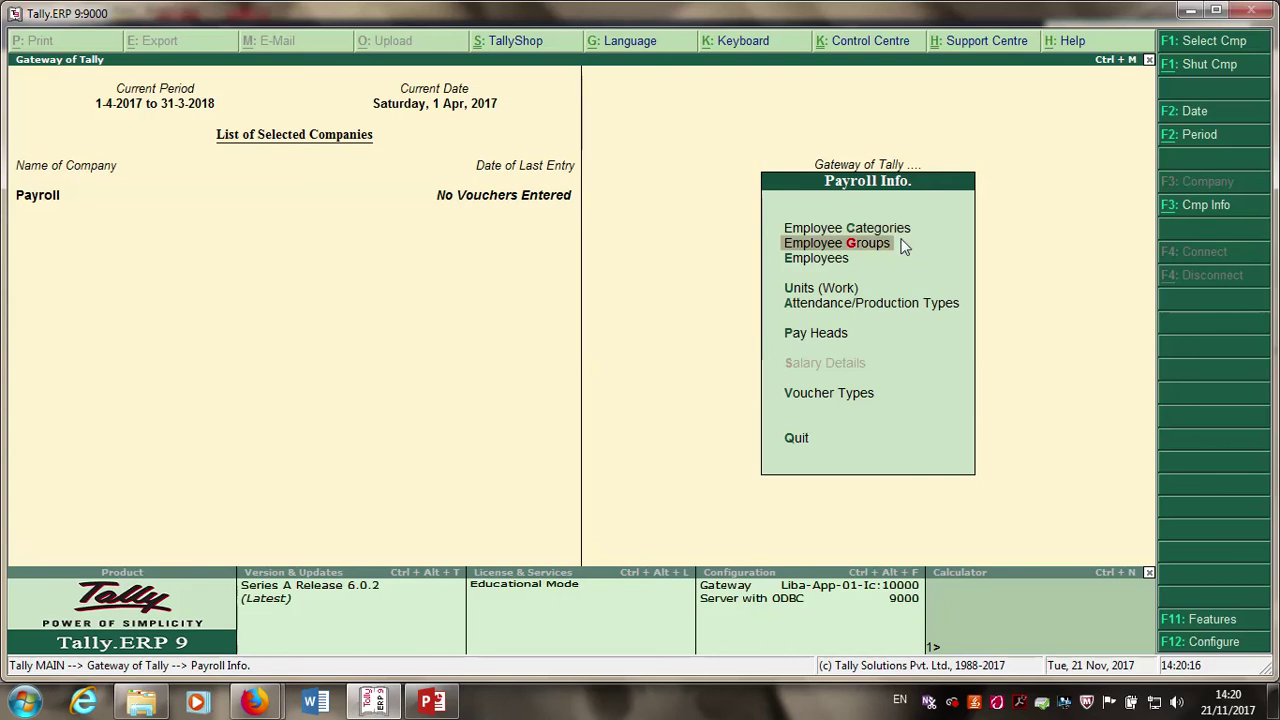
key("Return")
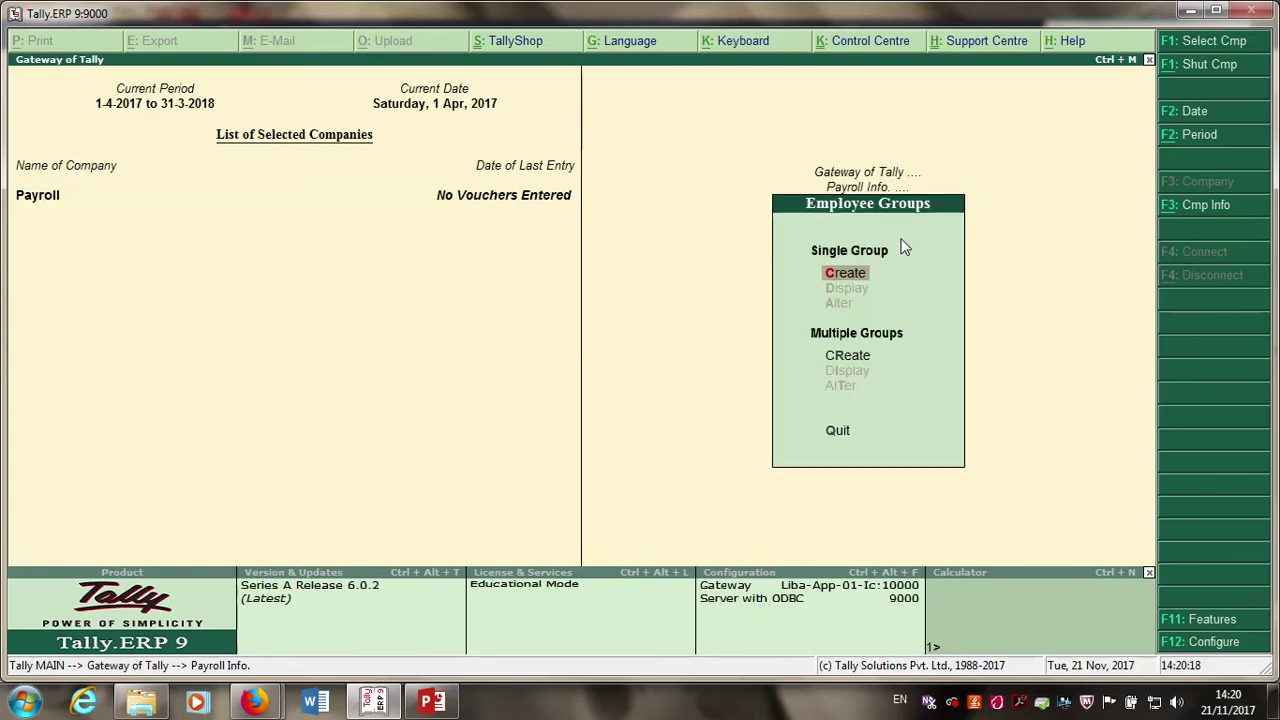
key("Return")
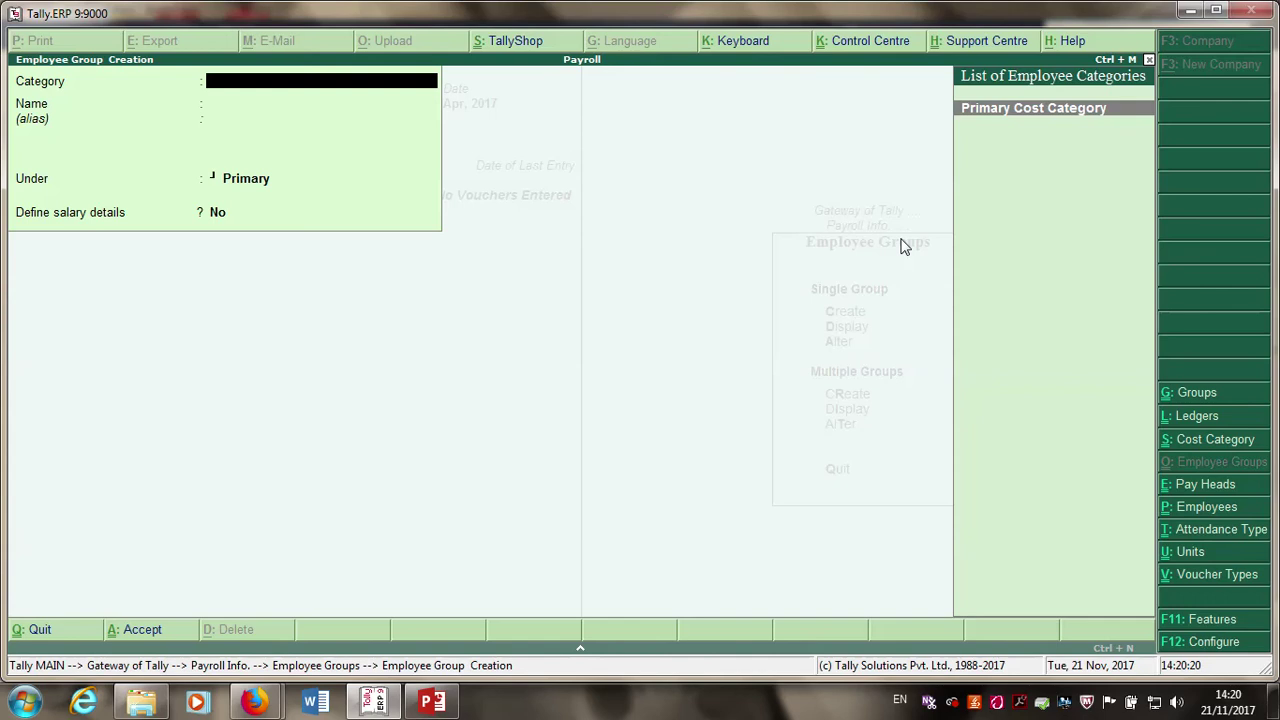
key("Return")
type("Ma")
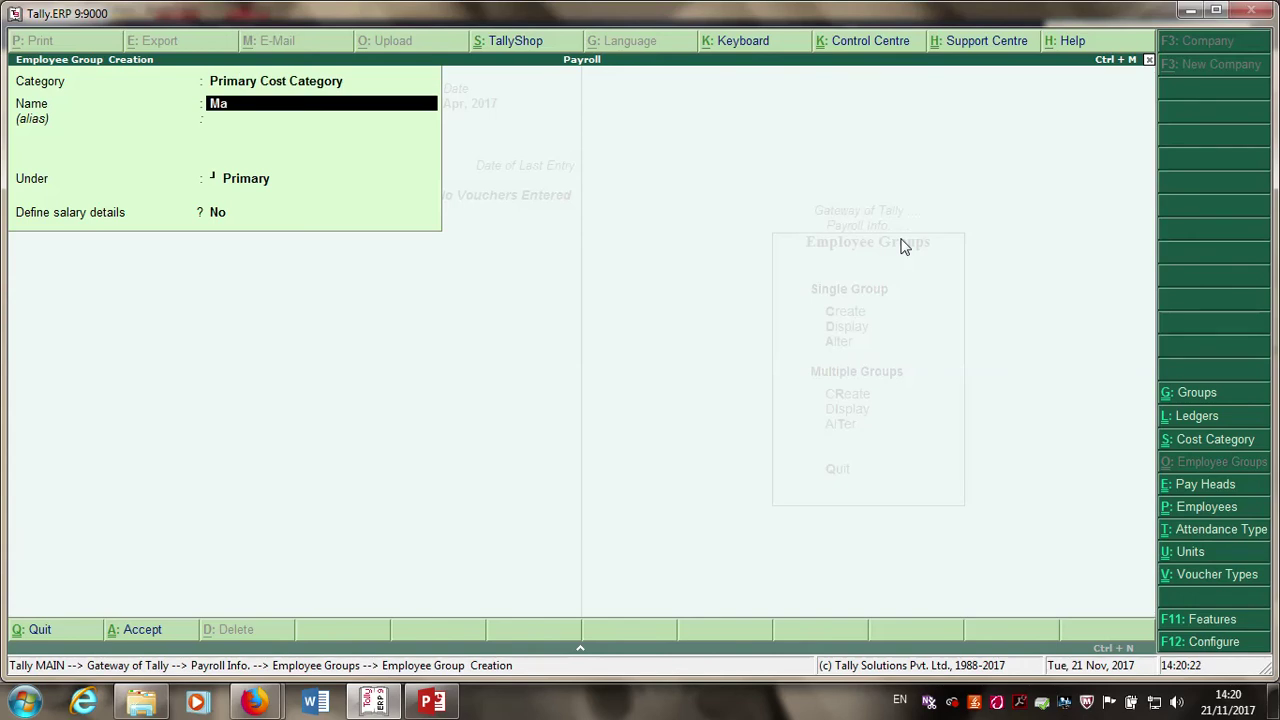
type("nager")
key("Return")
key("Return")
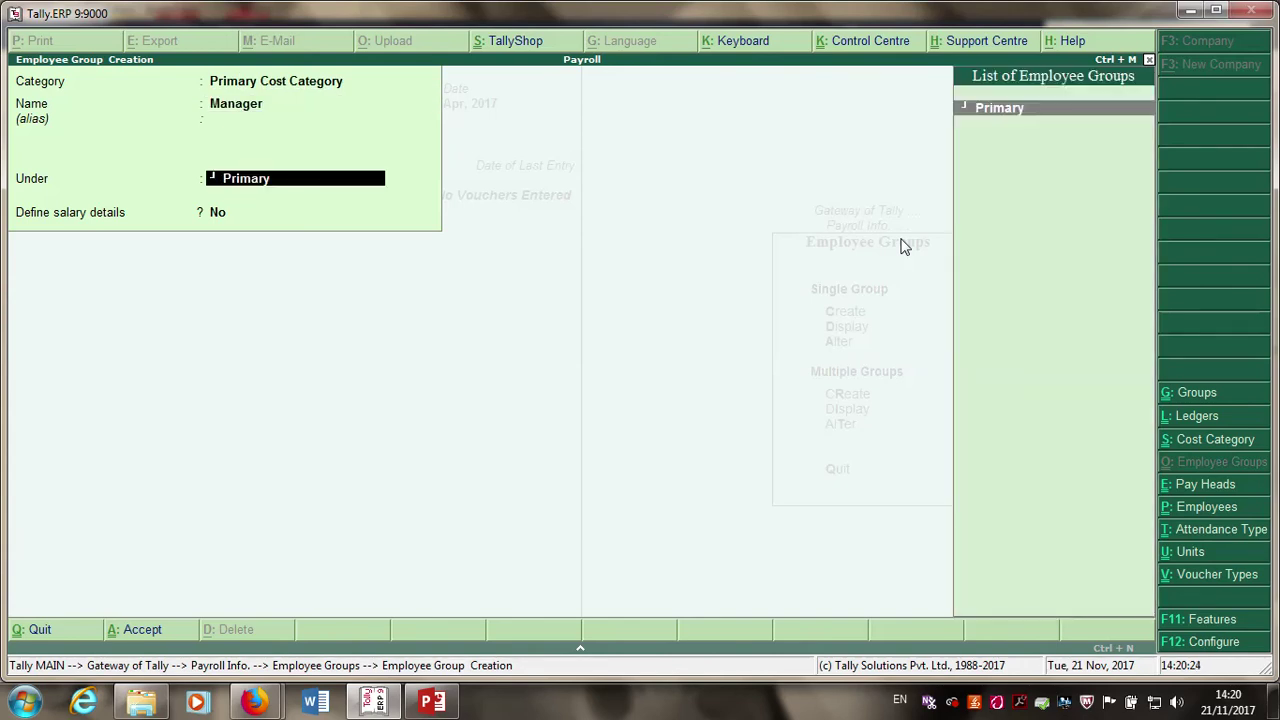
key("Return")
key("y")
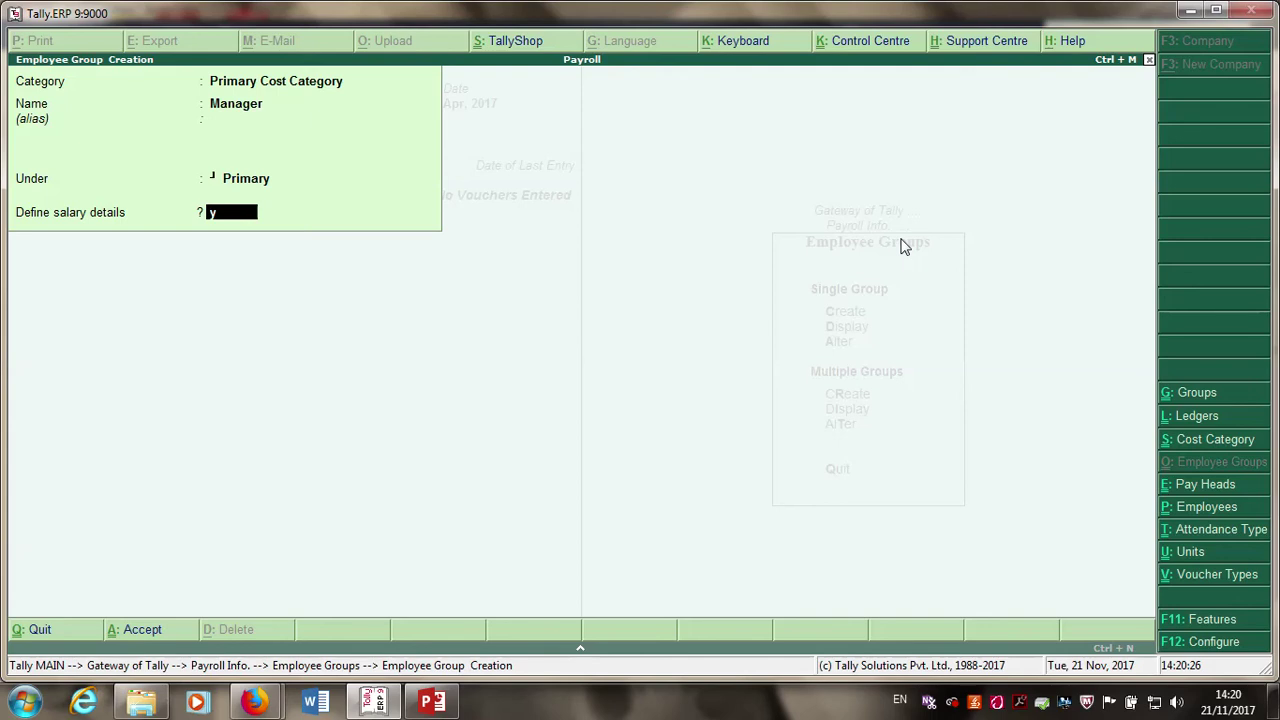
key("Return")
key("Escape")
- Set Define salary details to No for the Manager group and save the group
type("no")
key("Return")
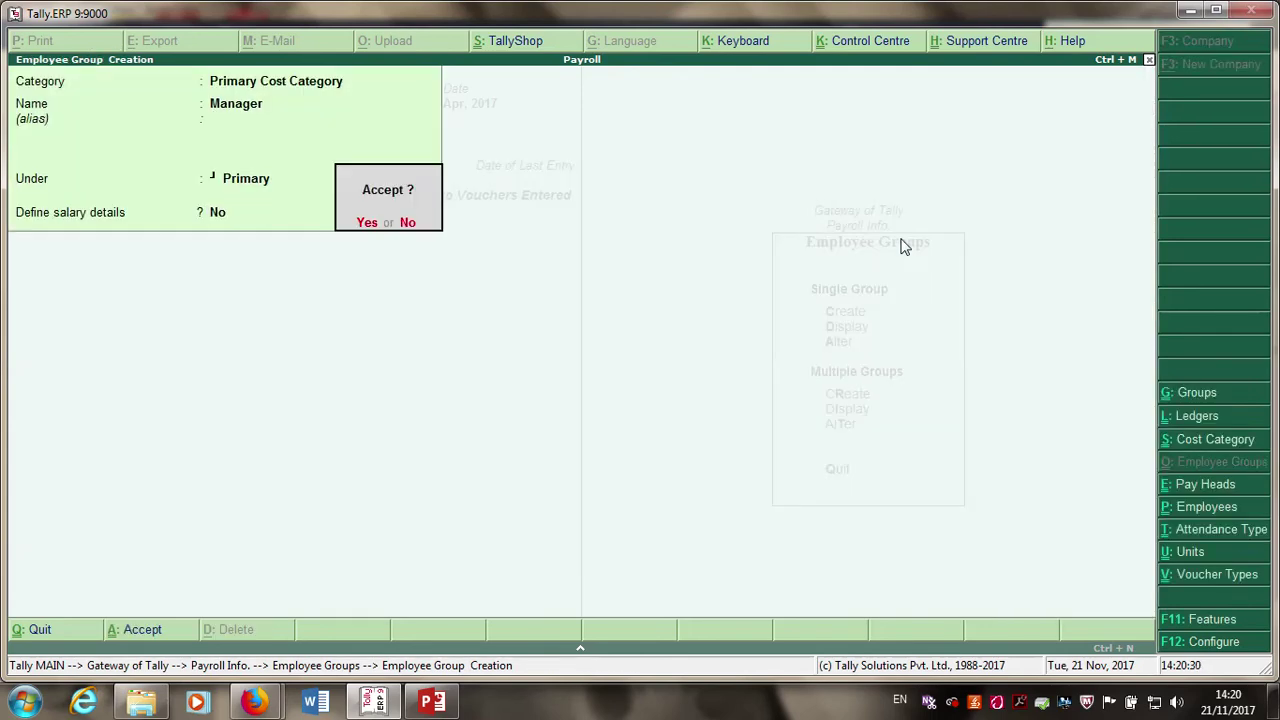
key("Return")
- Create the employee group Asst-Manager under Primary without defining salary details
type("As")
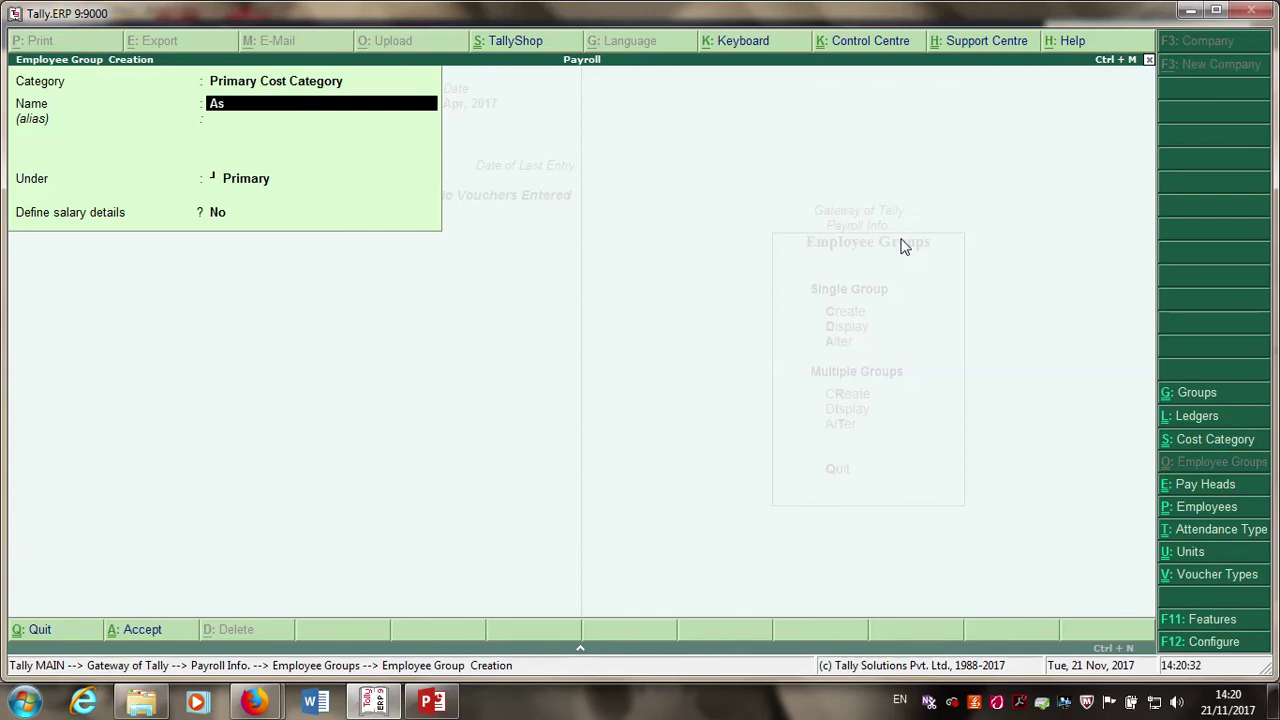
type("st-Manager")
key("Return")
key("Return")
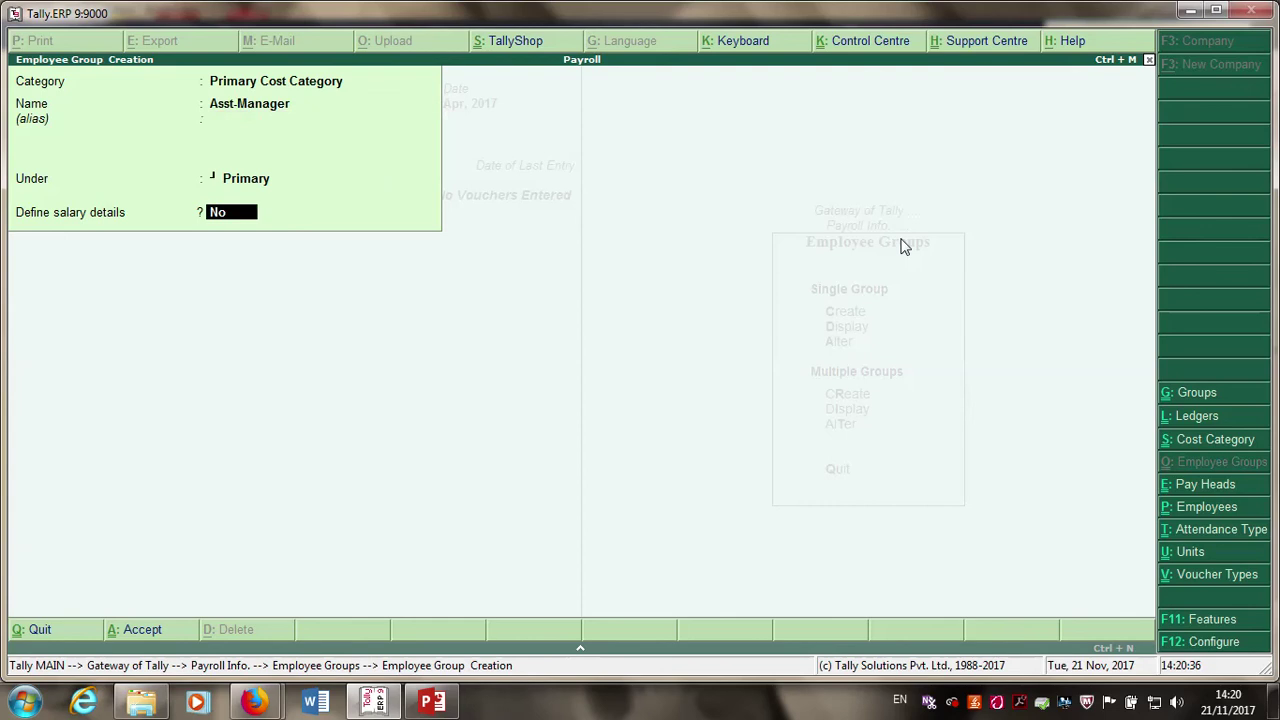
key("Return")
key("Return")
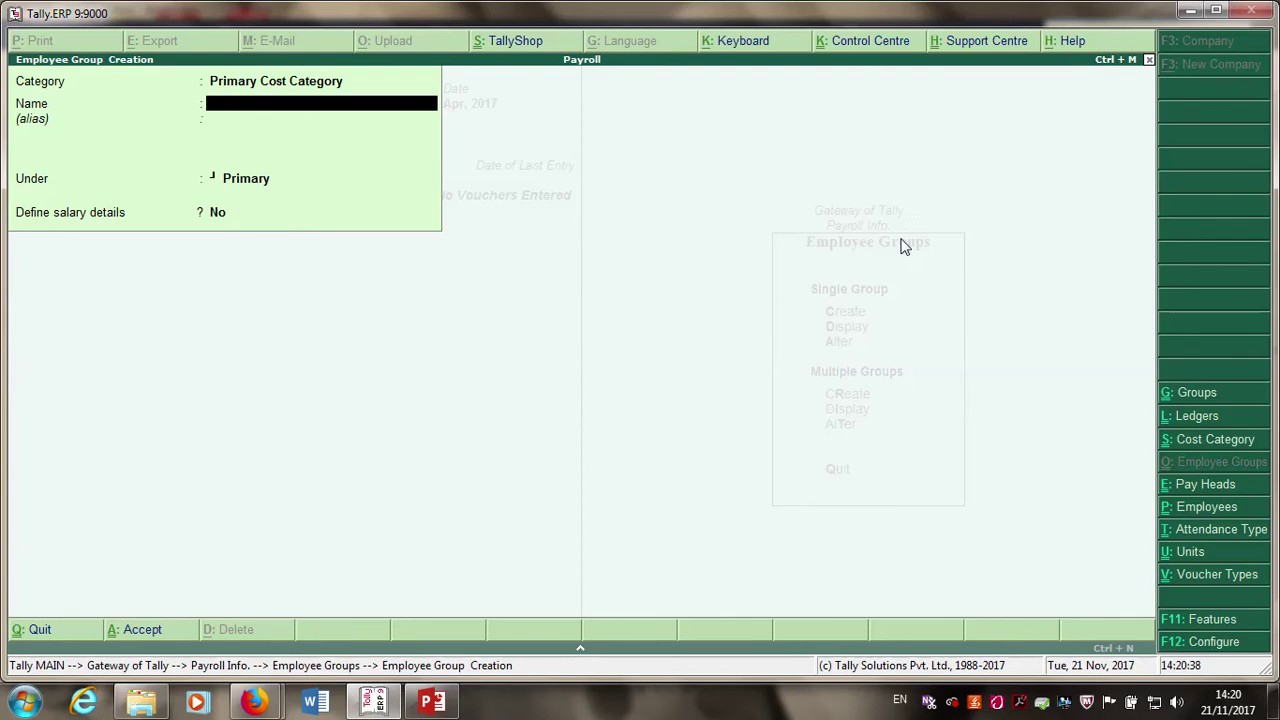
- Create the employee group Office Assitant under Primary without defining salary details
type("Office Assitant")
key("Return")
key("Return")
key("Return")
key("Return")
key("Return")
- Create the employee group Helper under Primary without defining salary details
type("Helper")
key("Return")
key("Return")
key("Return")
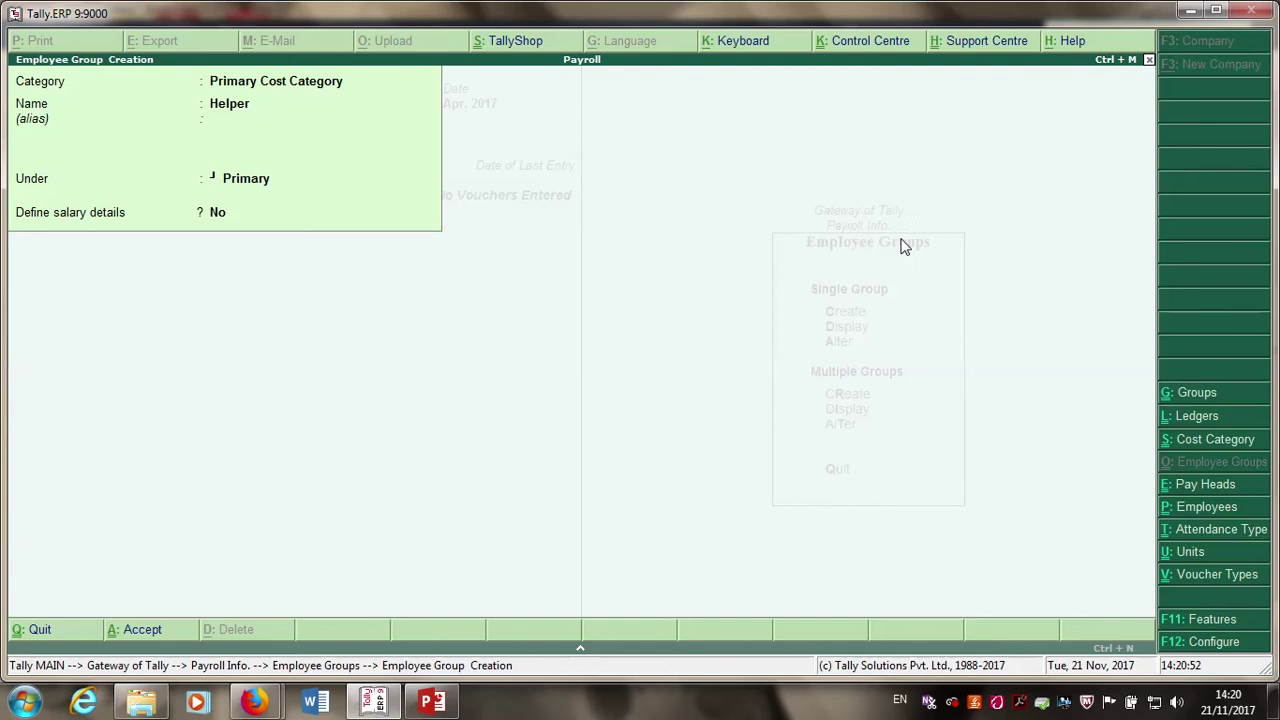
key("Return")
key("Return")
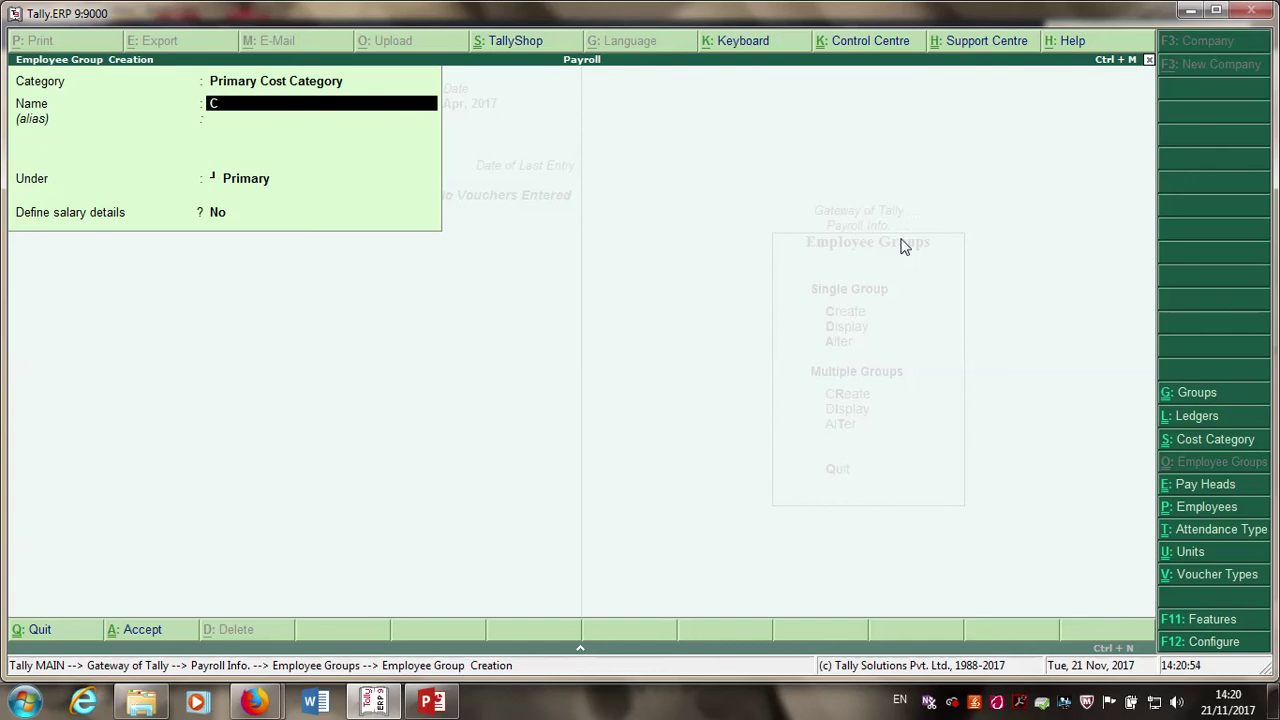
- Create the employee group Cleaner under Primary without defining salary details
type("Cleaner")
key("Return")
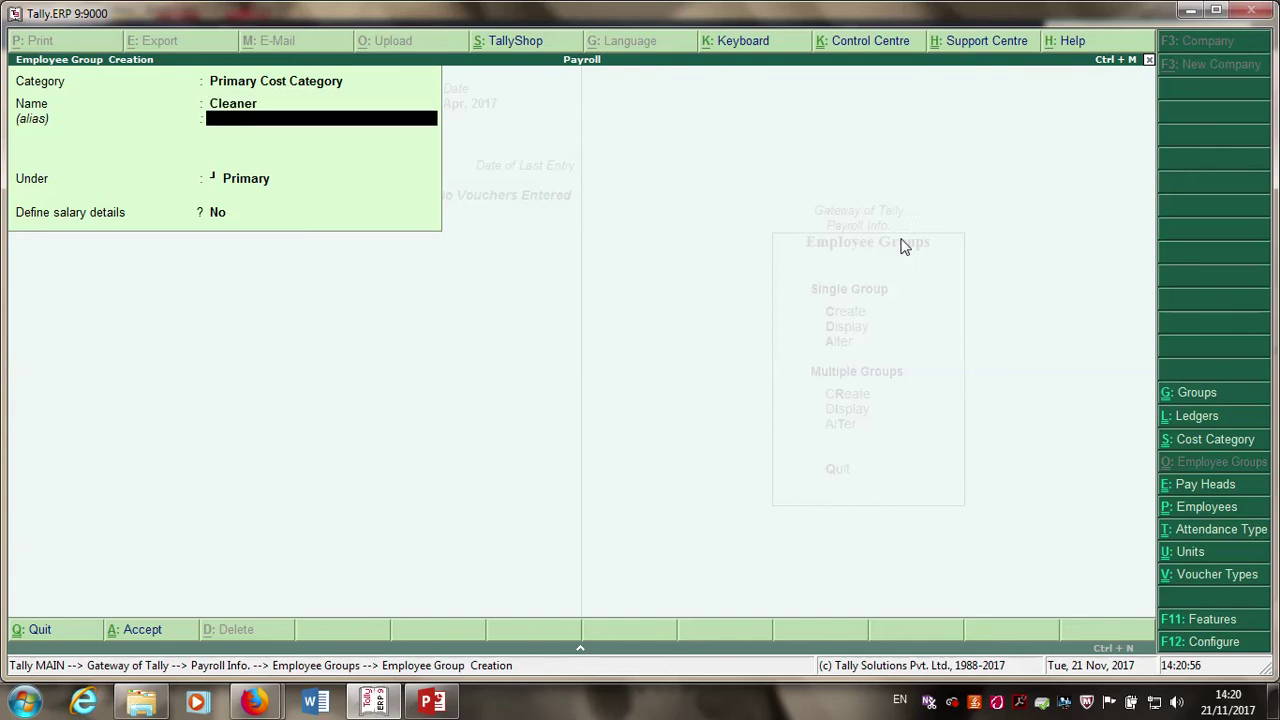
key("Return")
key("Return")
key("Return")
key("Return")
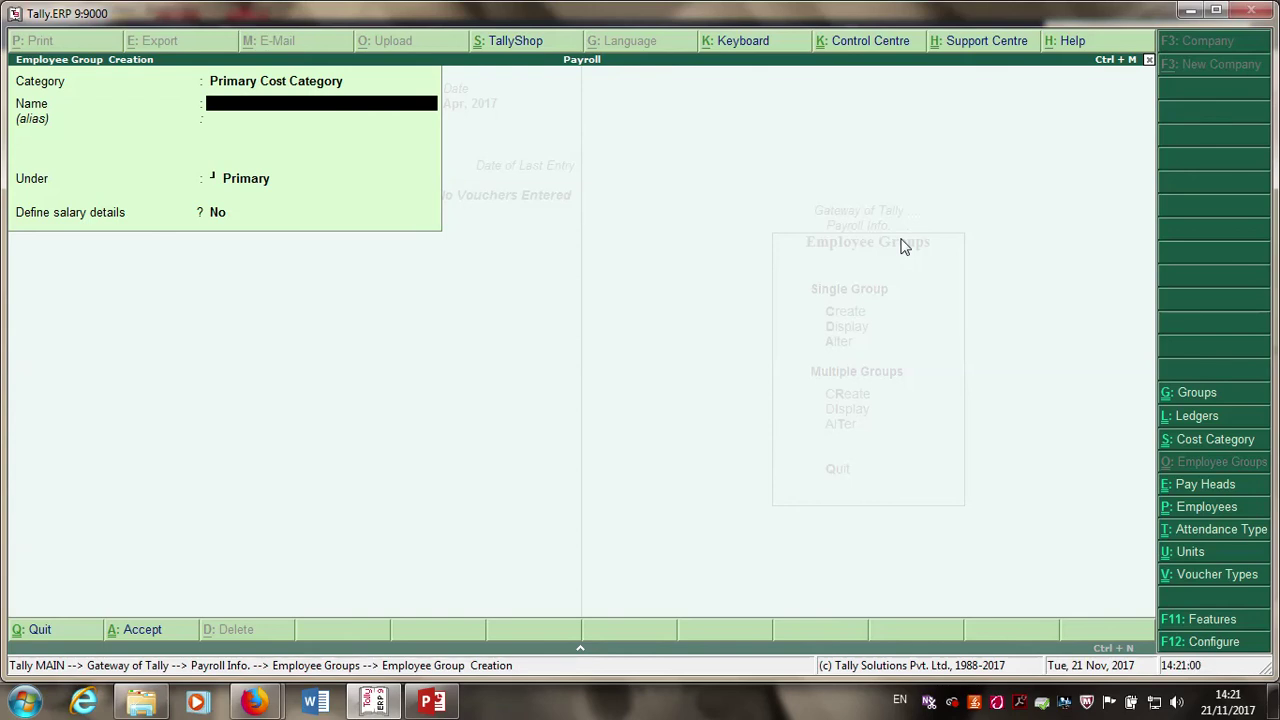
- Review the list of employee groups and return to the payroll masters at the Employees entry
key("Escape")
key("Return")
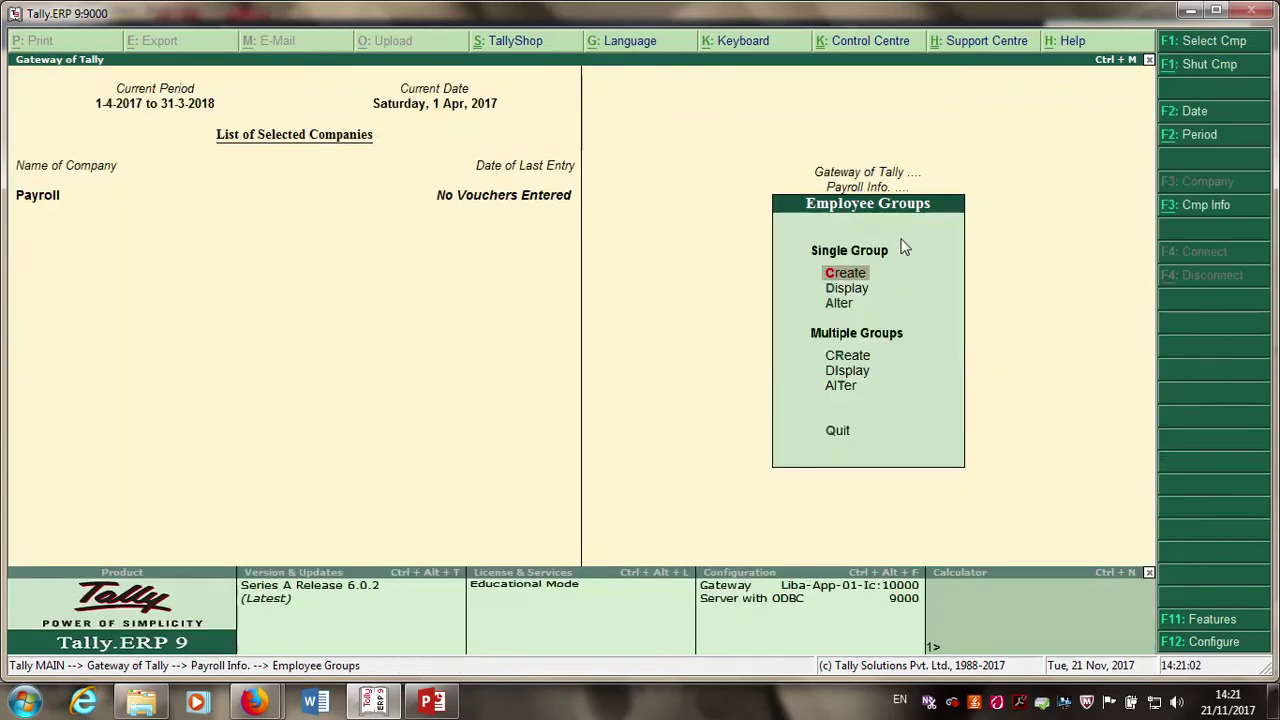
key("Down")
key("Return")
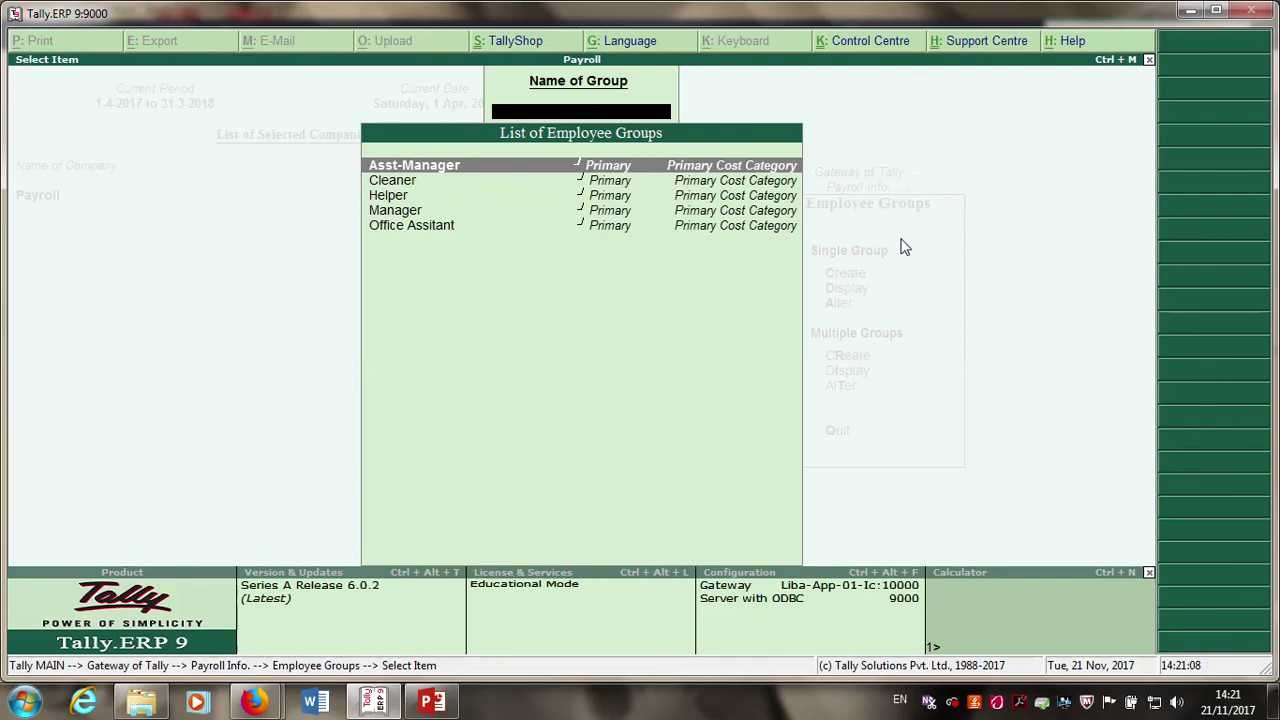
key("Escape")
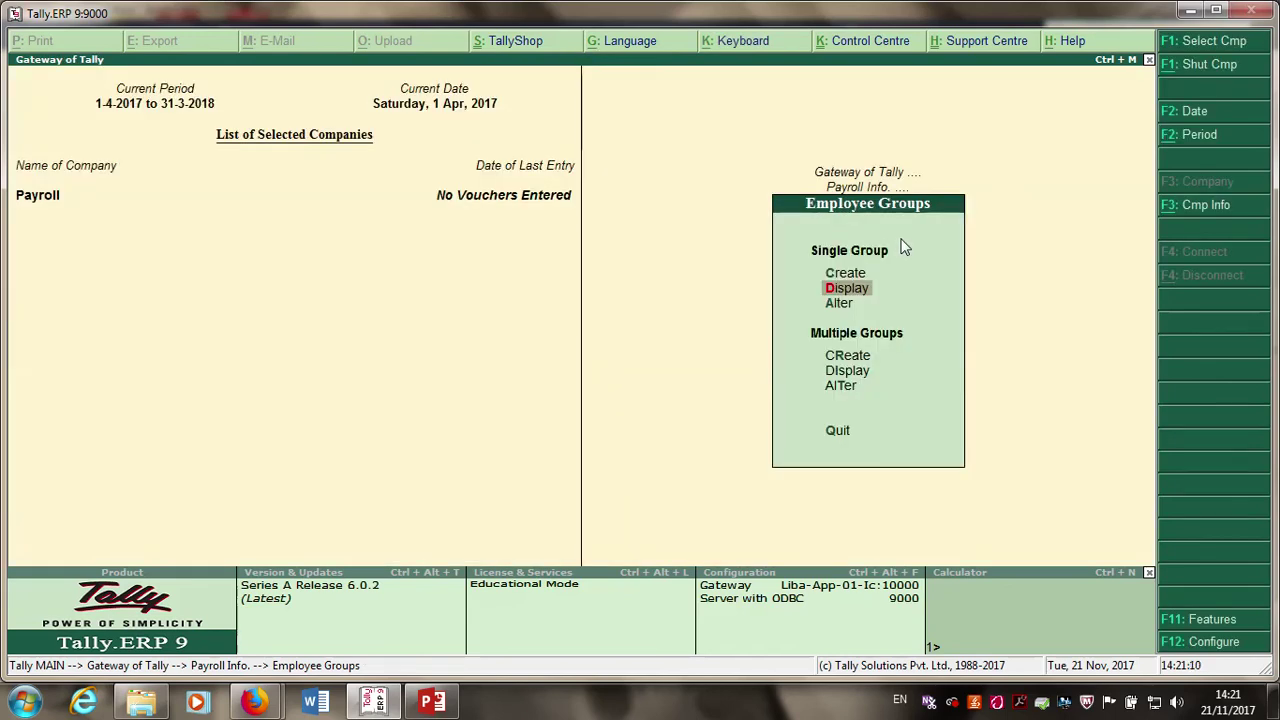
key("Escape")
key("Down")
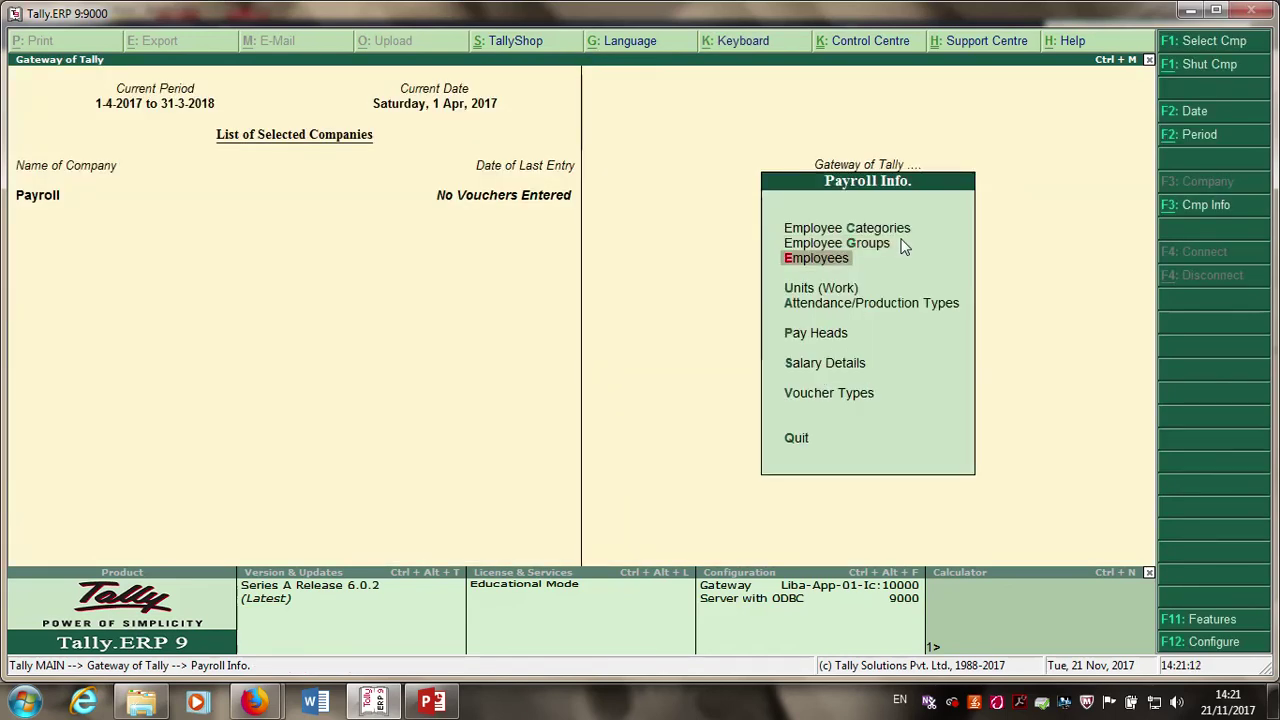
- Start a single employee record with the employee's name, placed under the Manager group with joining date 1-Apr-2017
key("Return")
key("Return")
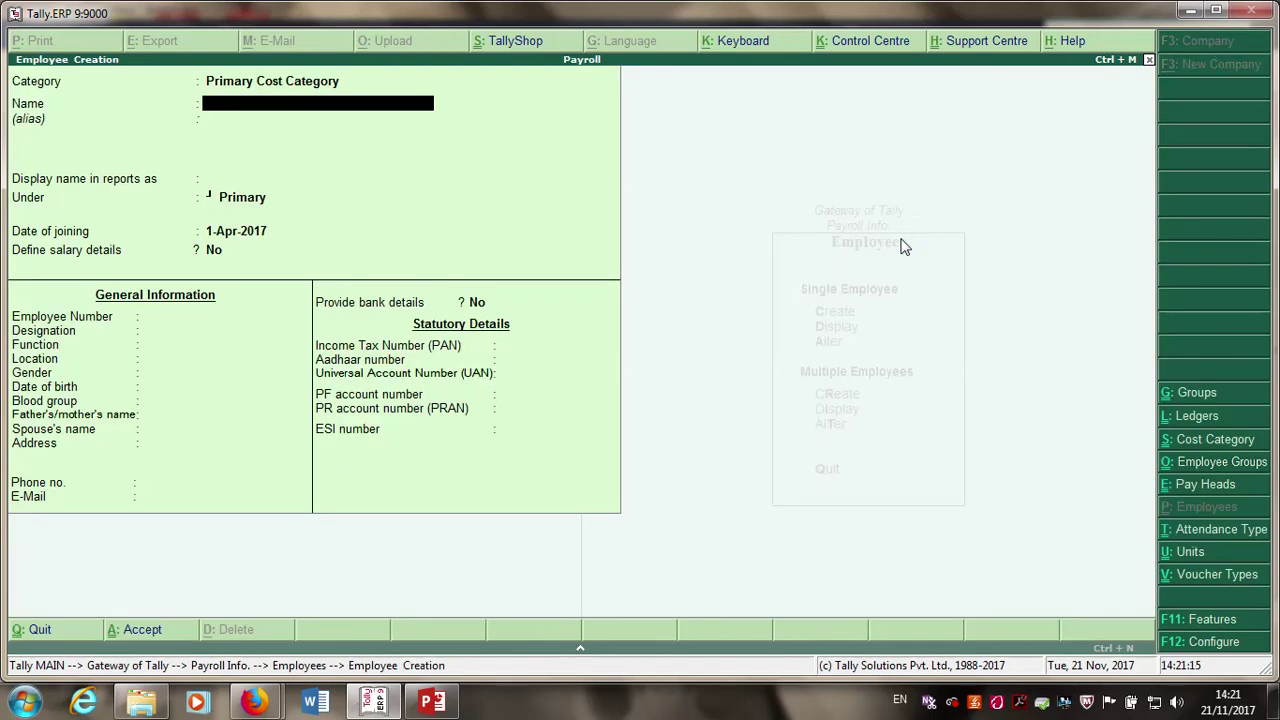
type("r A")
key("Return")
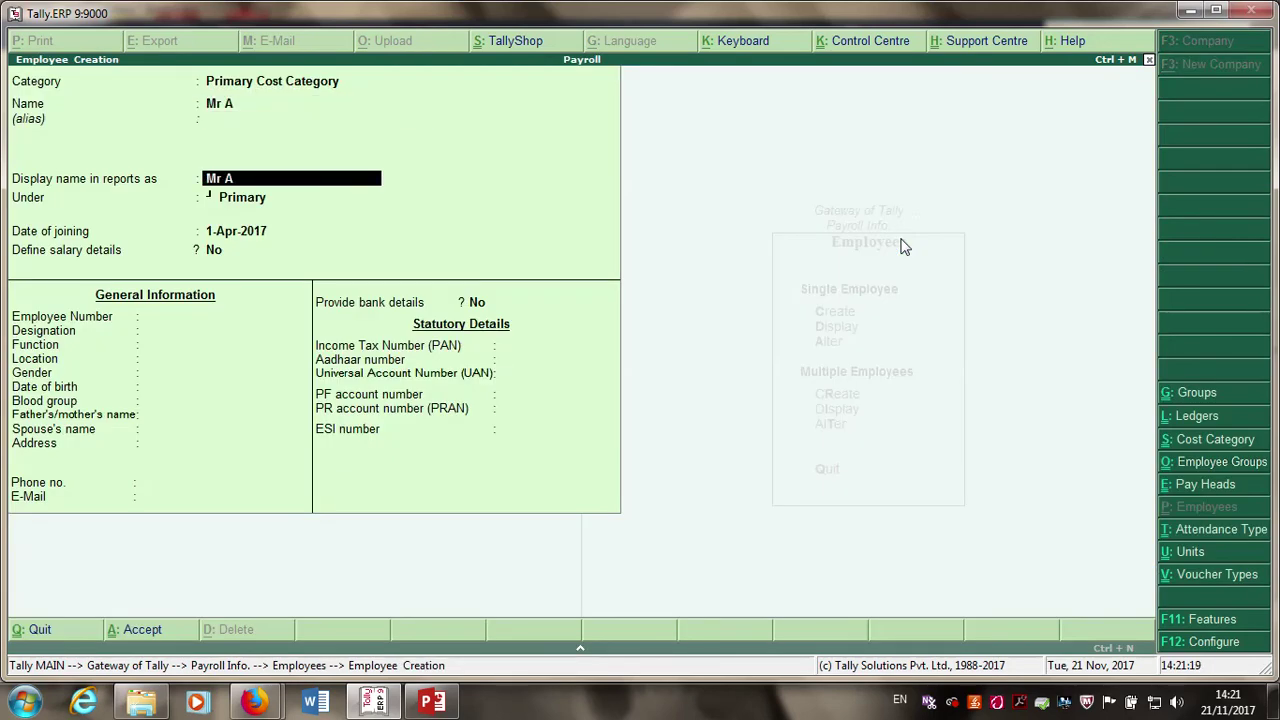
key("Return")
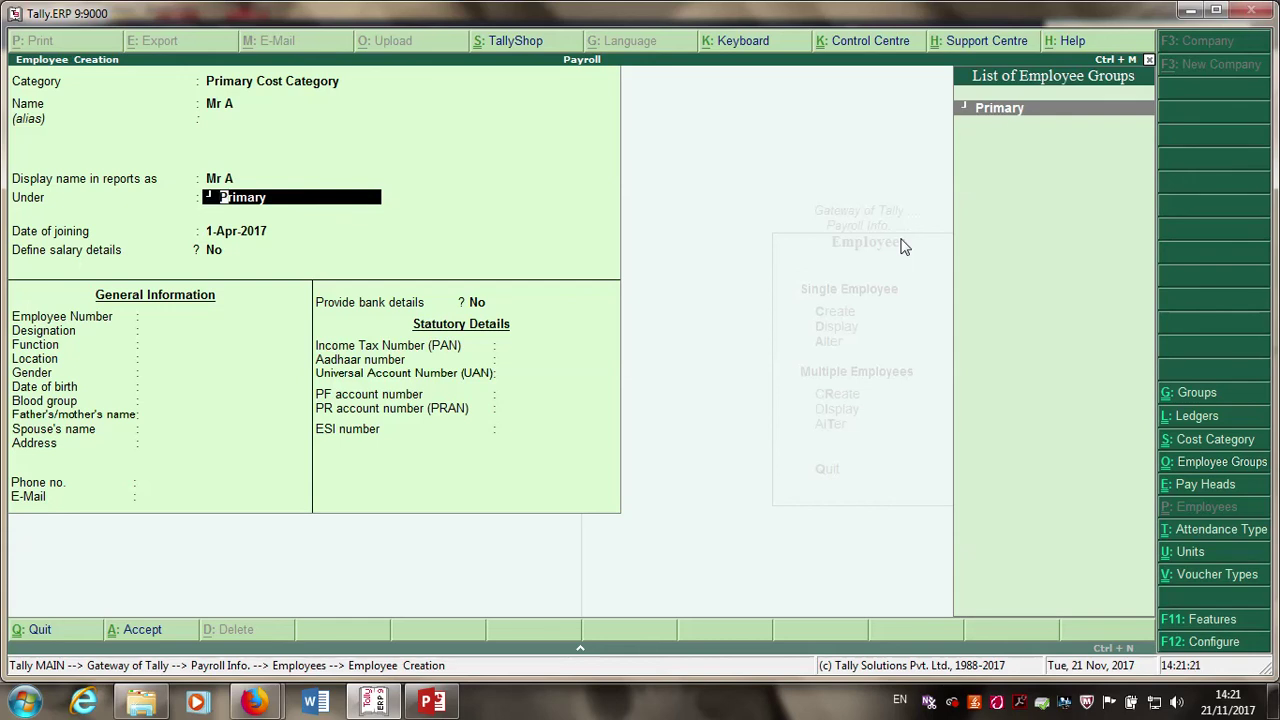
key("BackSpace")
key("Return")
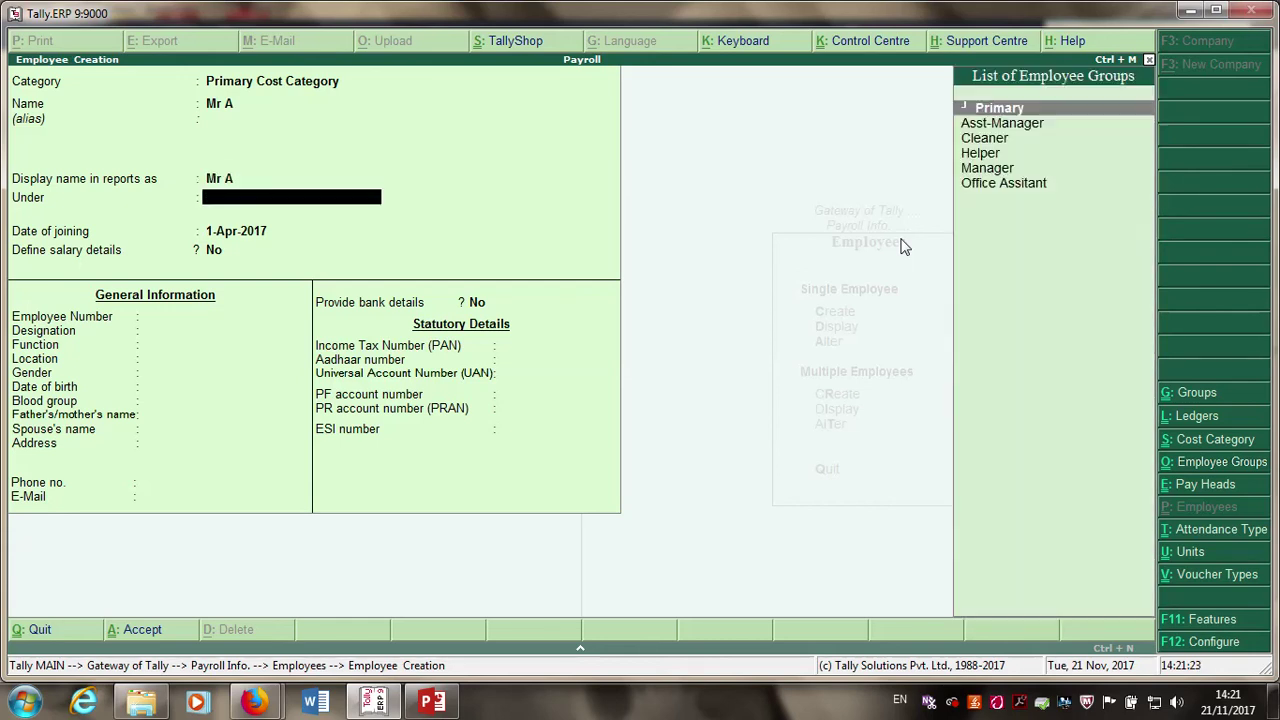
type("m")
key("Return")
key("Return")
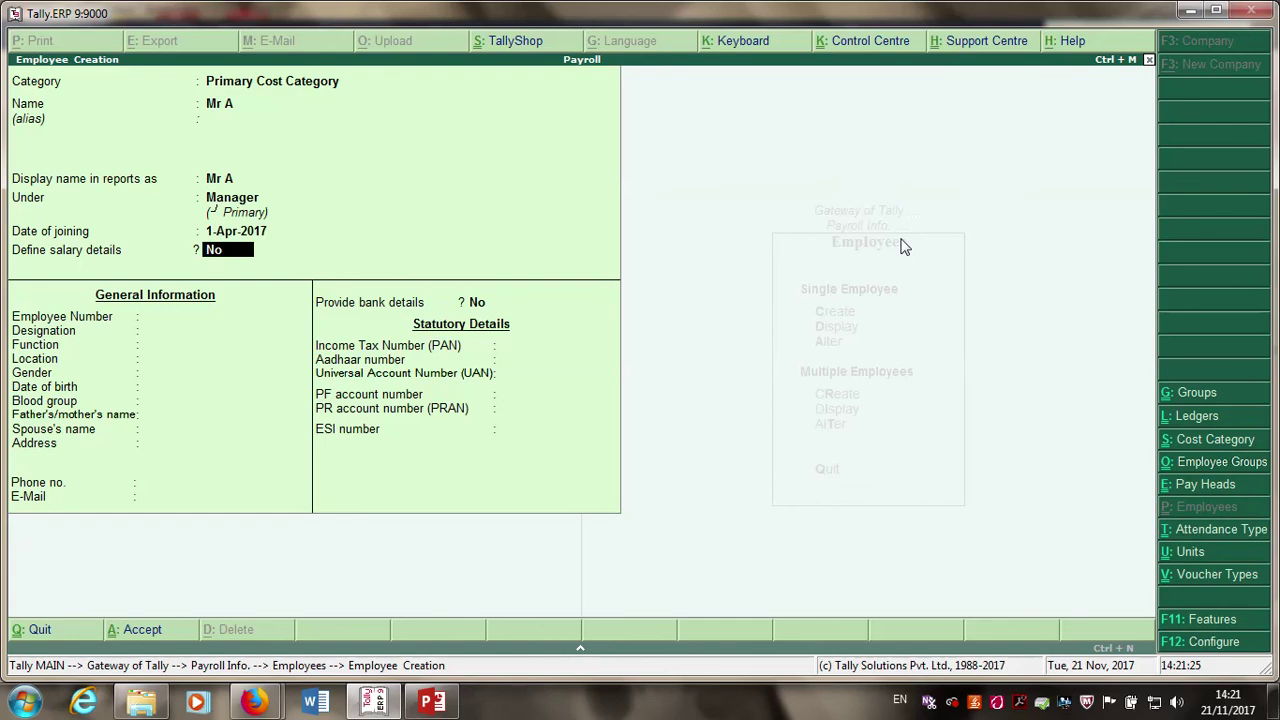
- Keep salary and bank details at No, leave the general and statutory fields at their defaults, and save the Manager employee's record
key("Return")
key("Return")
key("Return")
key("Return")
key("Return")
key("Return")
key("Return")
key("Return")
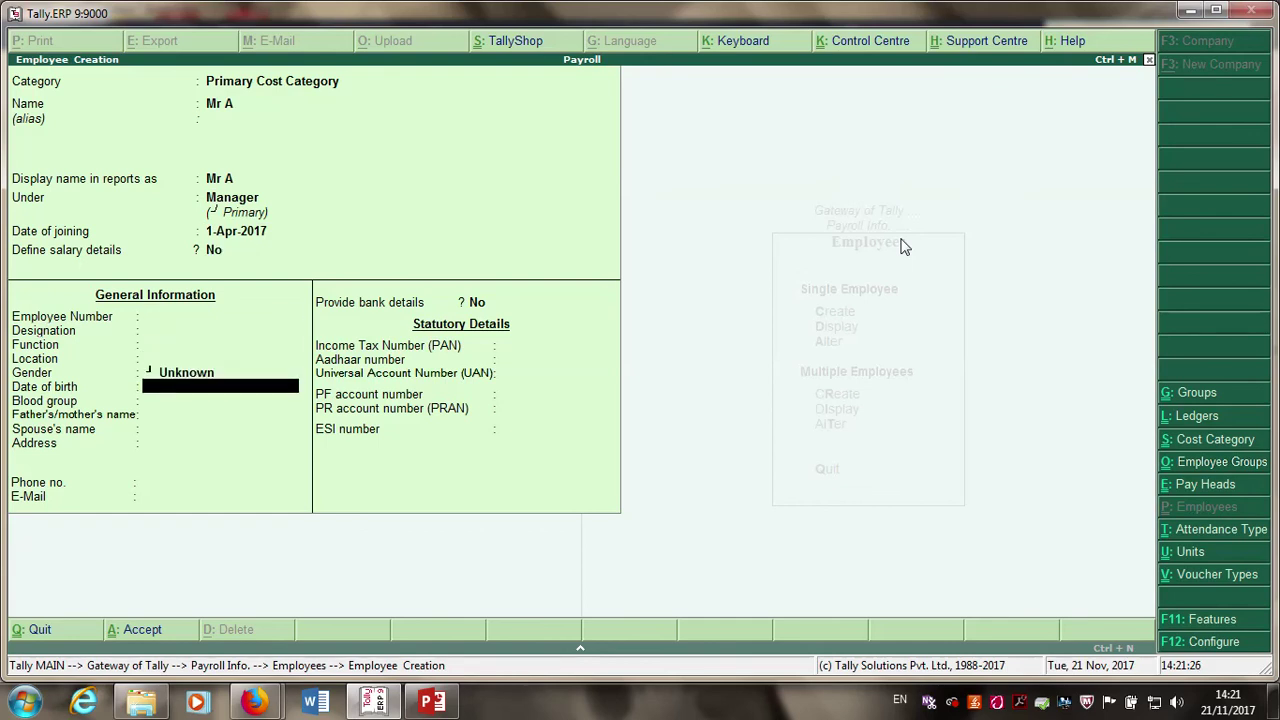
key("Return")
key("Return")
key("Return")
key("Return")
key("Return")
key("Return")
key("Return")
key("Return")
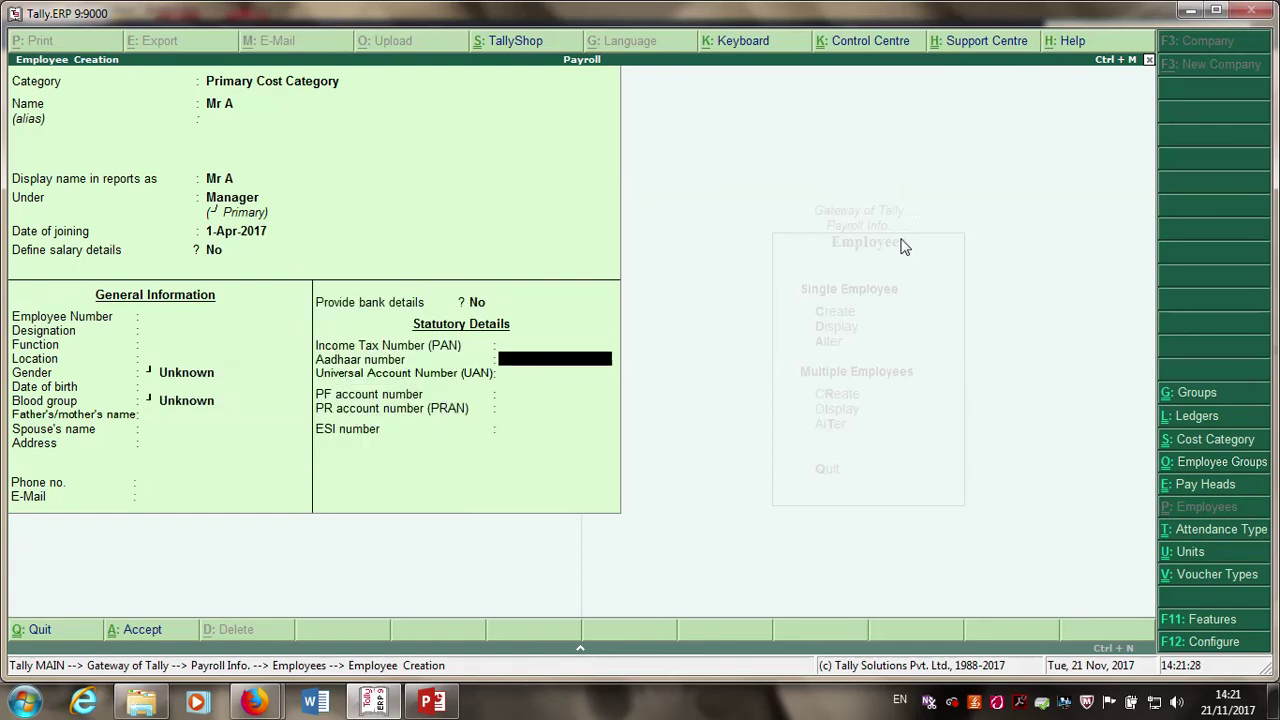
key("Return")
key("Return")
key("Return")
key("Return")
key("Return")
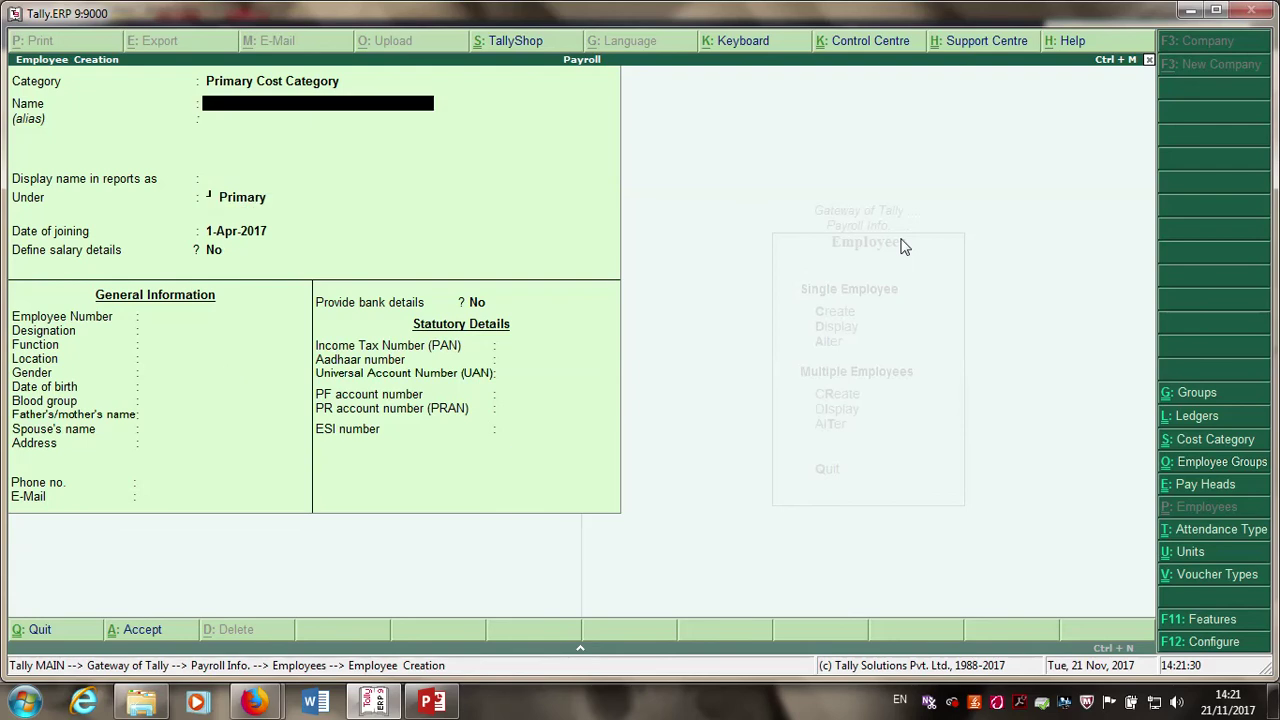
- Create a second employee by name under Asst-Manager with joining date 1-Apr-2017 and no salary details, and return to the payroll masters
type("Mr B")
key("Return")
key("Return")
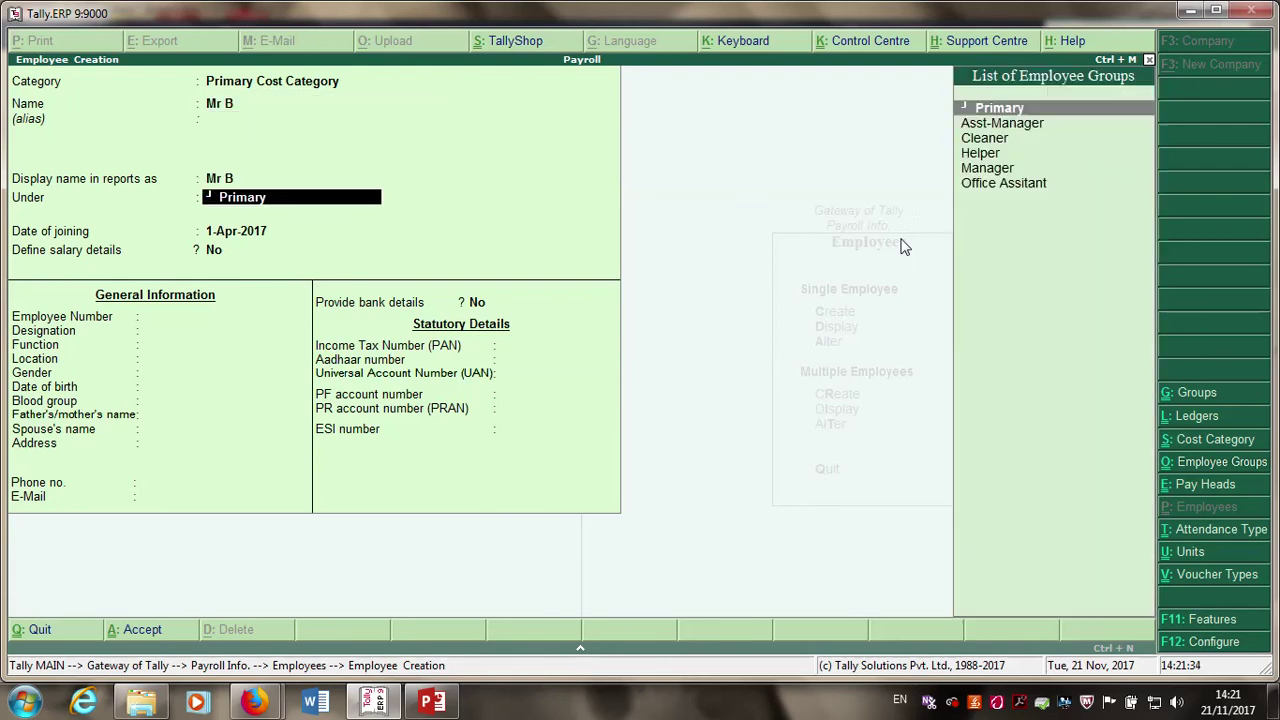
key("Down")
key("Return")
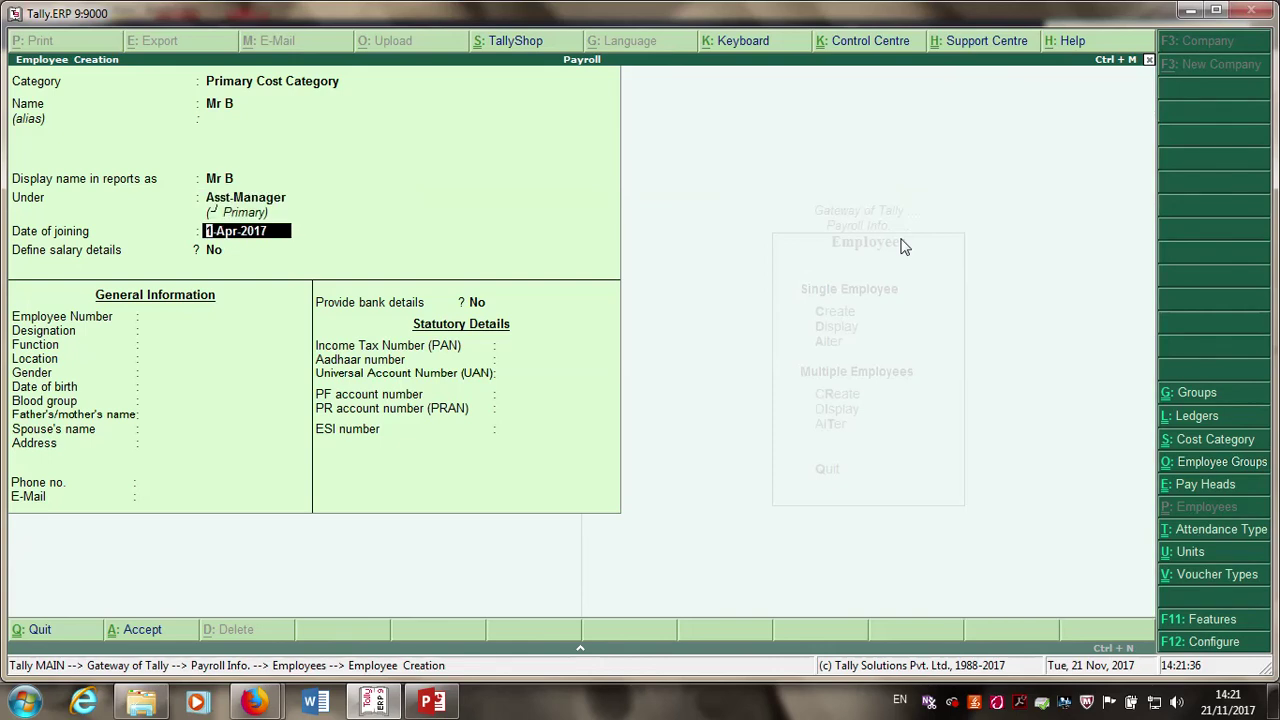
key("Return")
type("A")
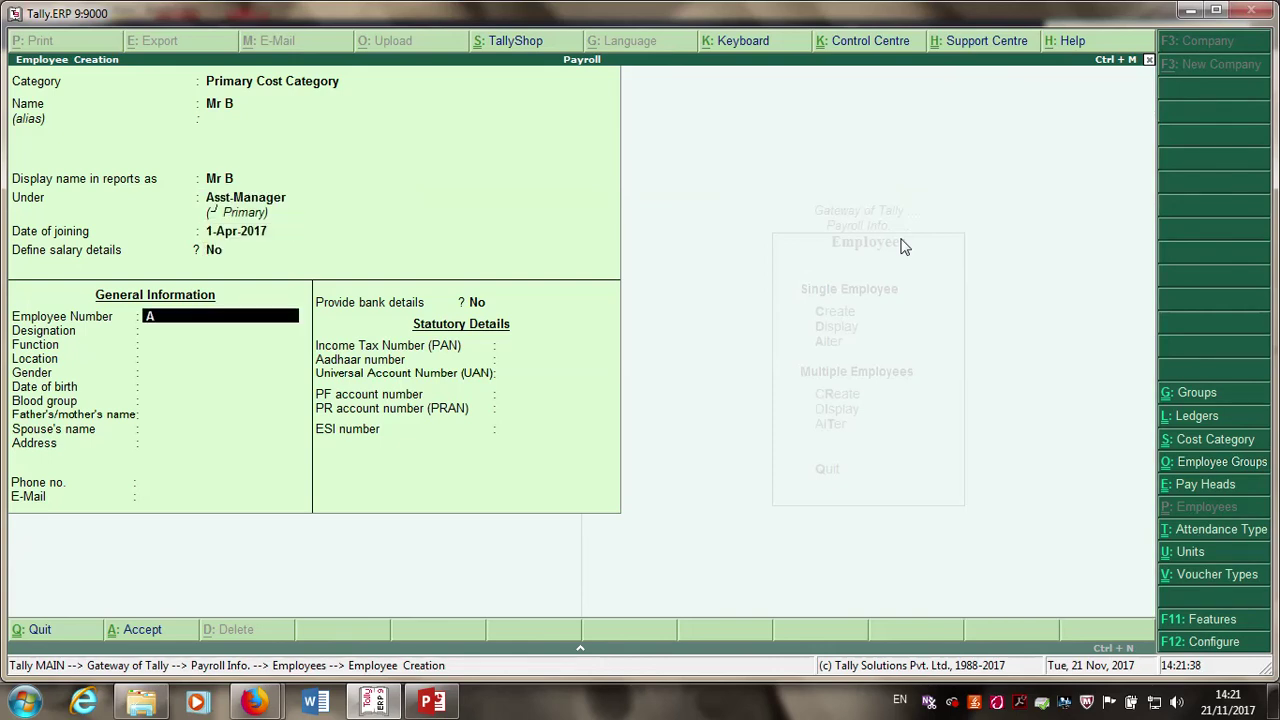
key("ctrl+a")
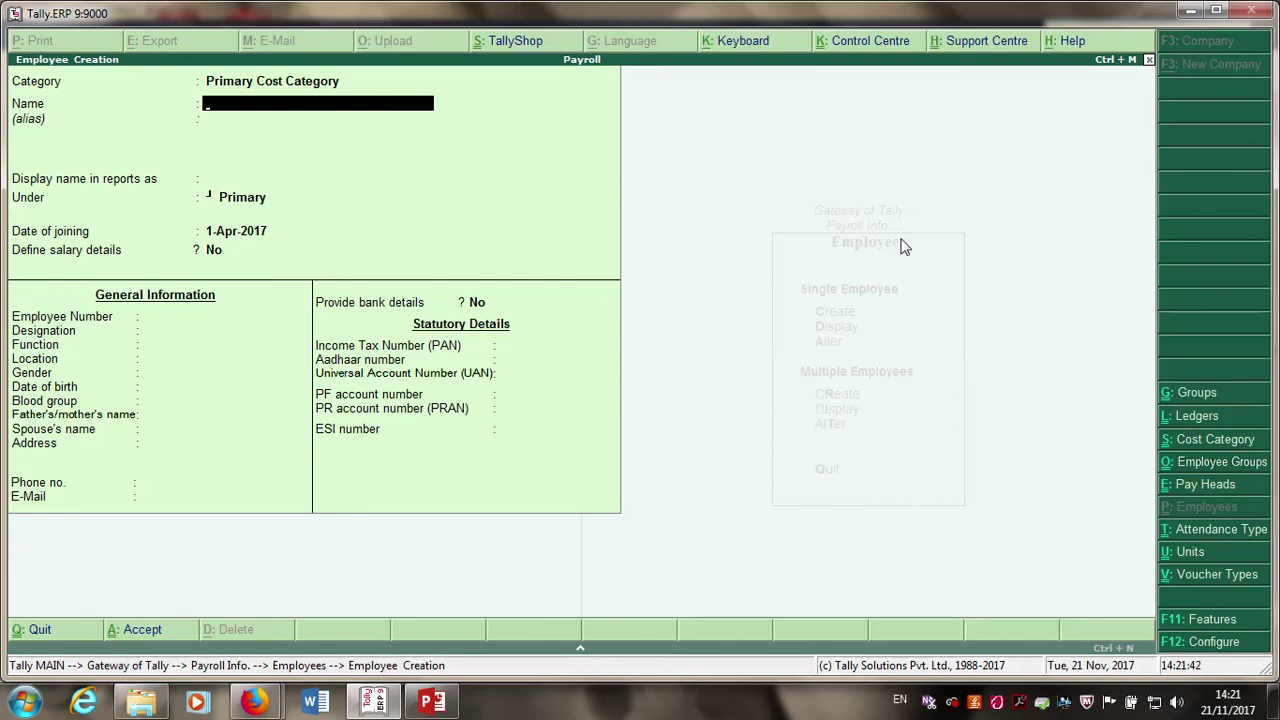
key("Escape")
key("Return")
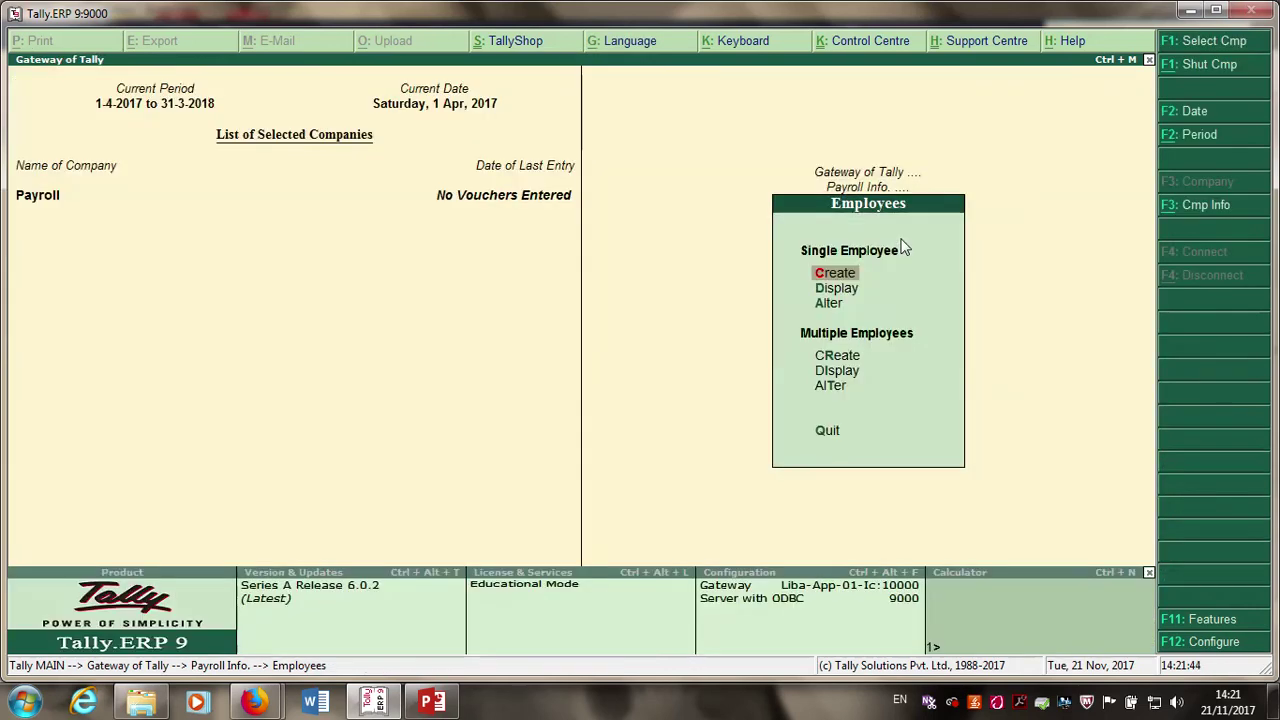
key("Escape")
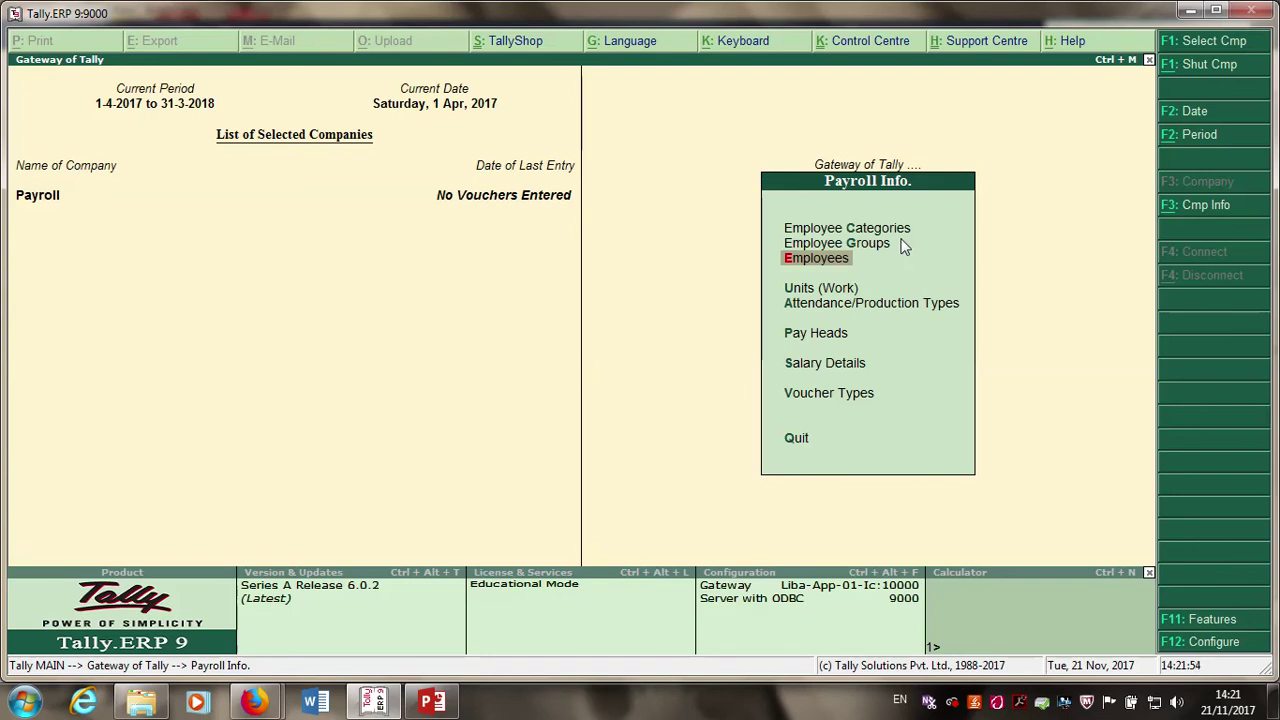
key("Down")
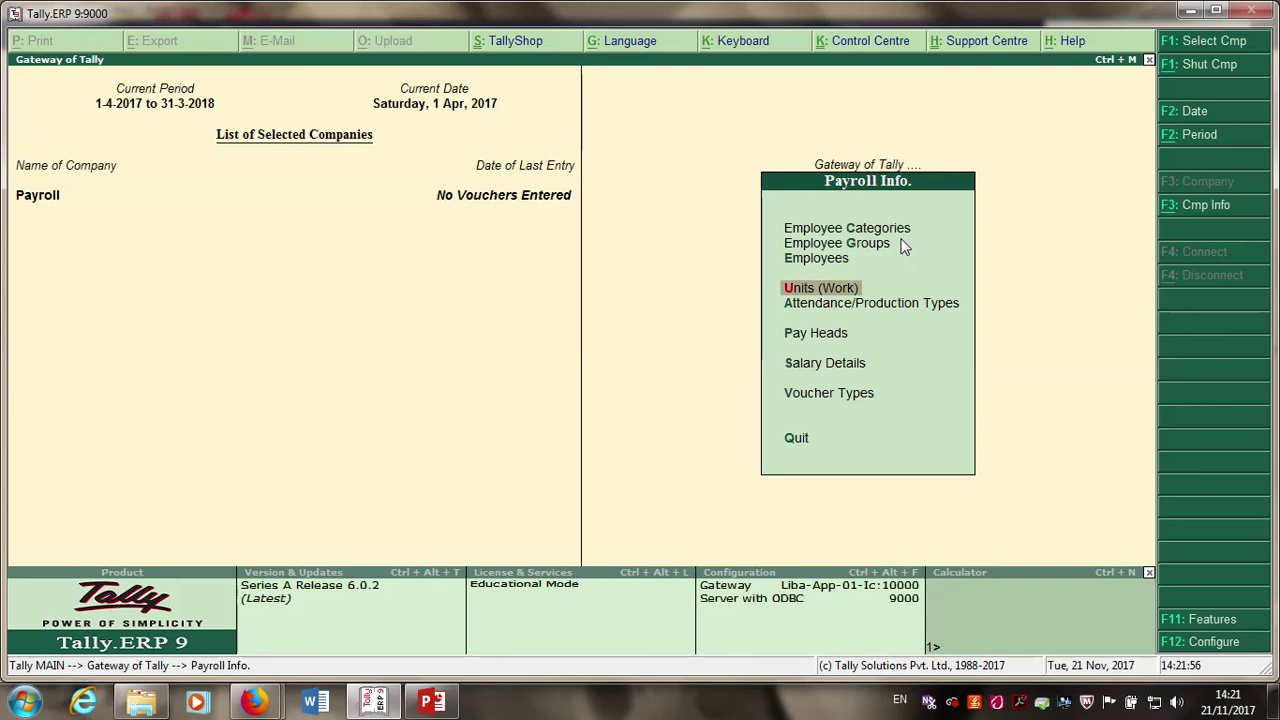
key("Down")
key("Down")
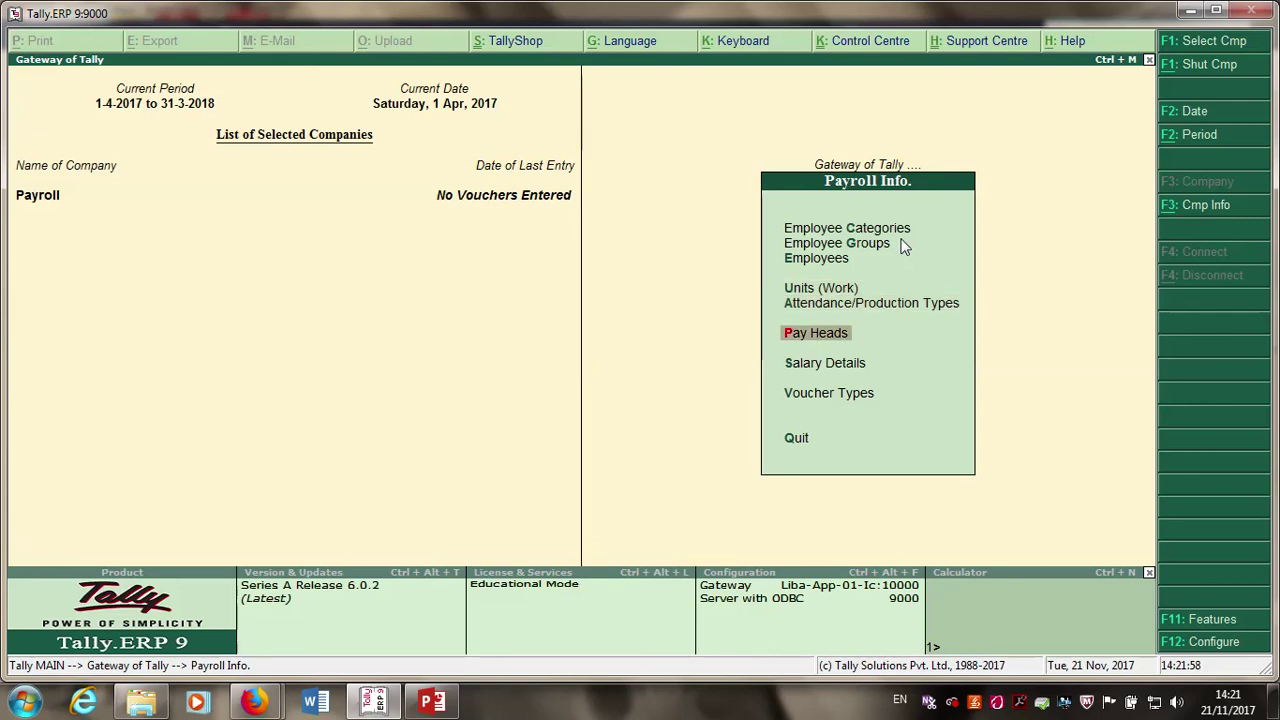
key("Up")
key("Up")
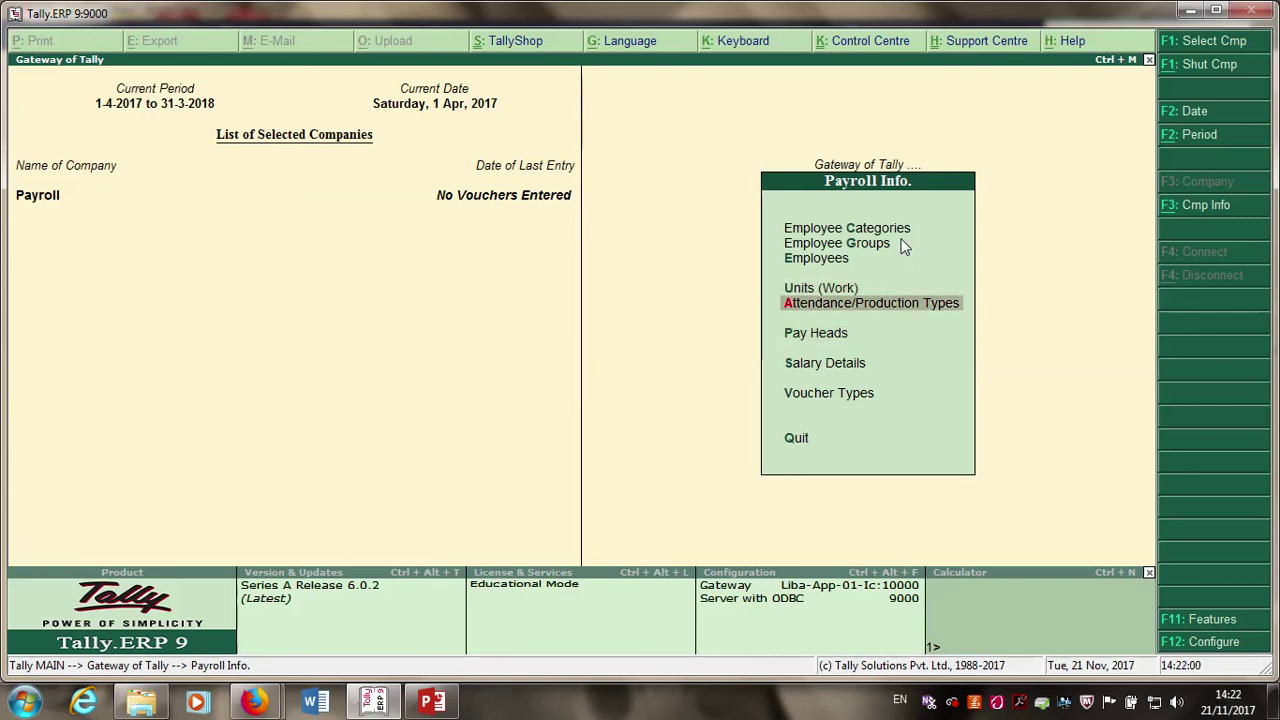
key("Down")
key("Up")
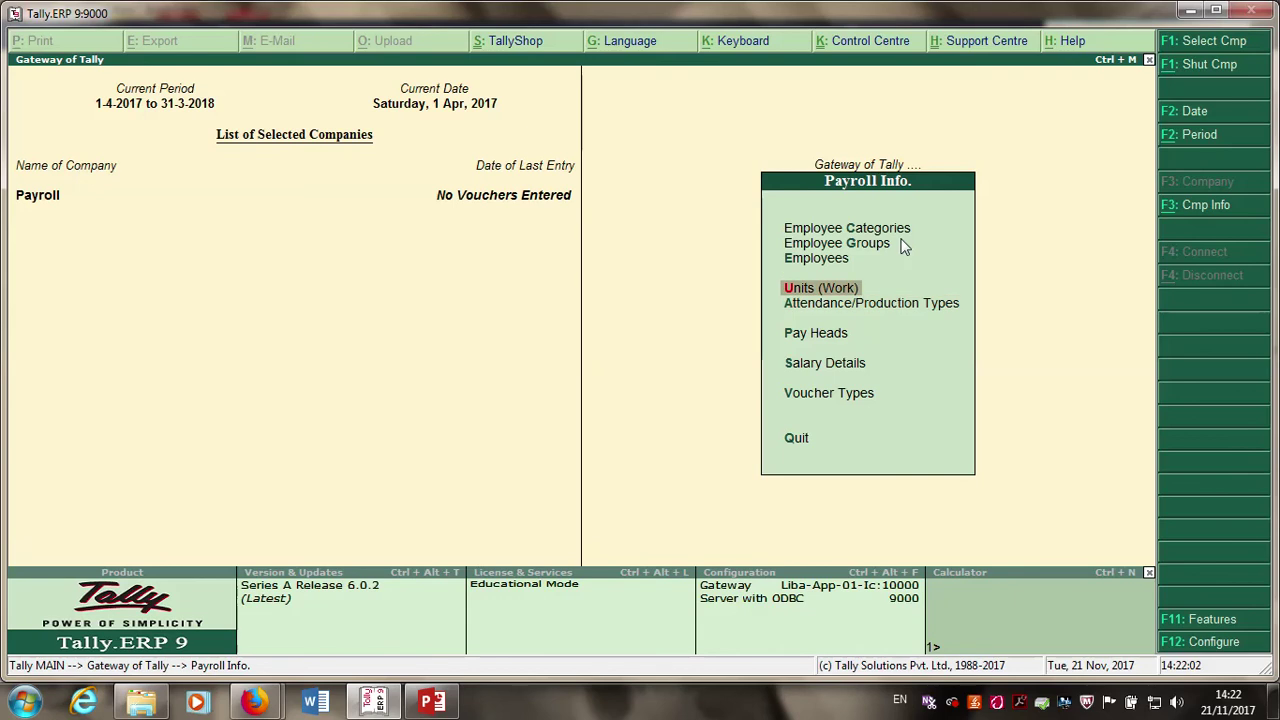
key("Down")
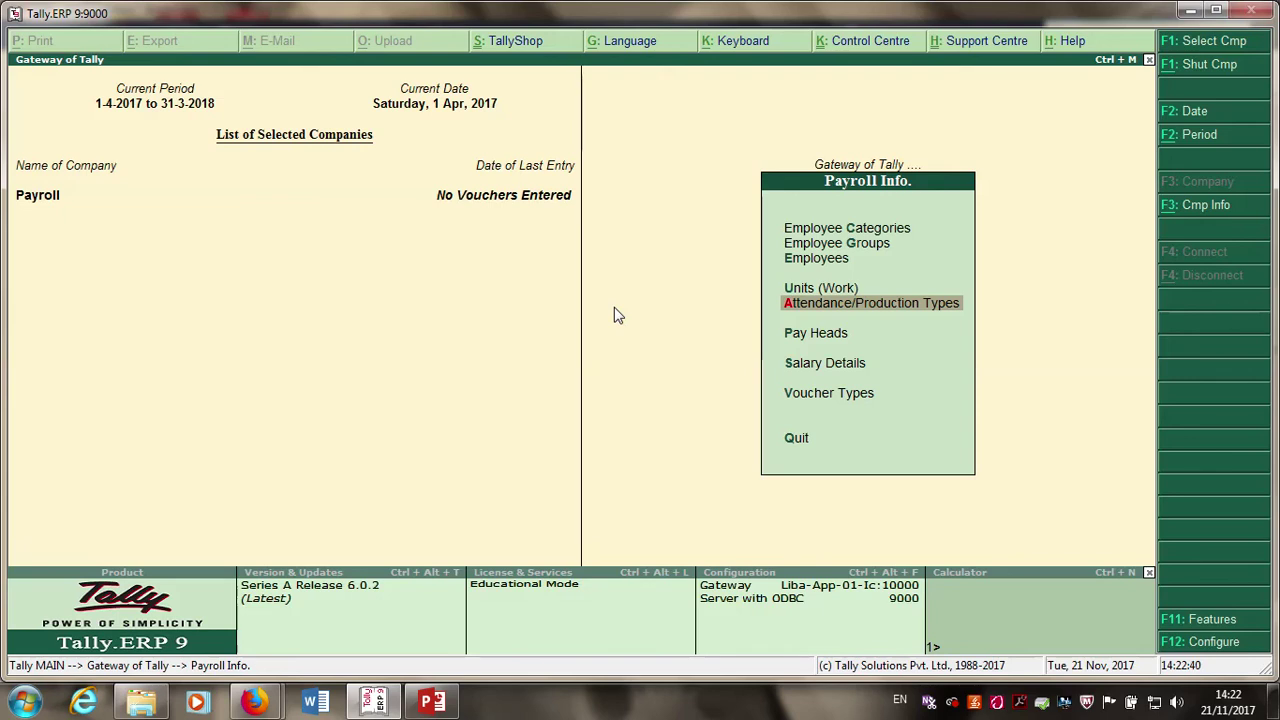
- Create a simple work unit with symbol hrs, formal name Hours and 0 decimal places
key("Up")
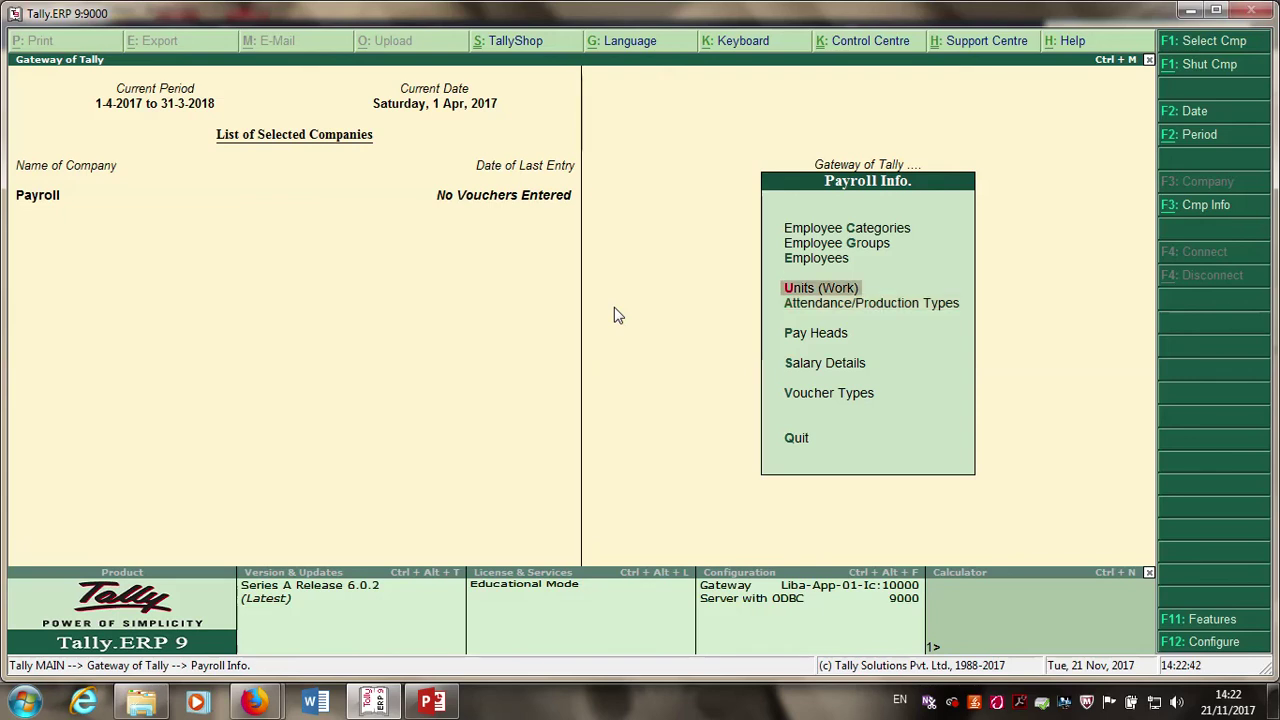
key("Return")
key("Return")
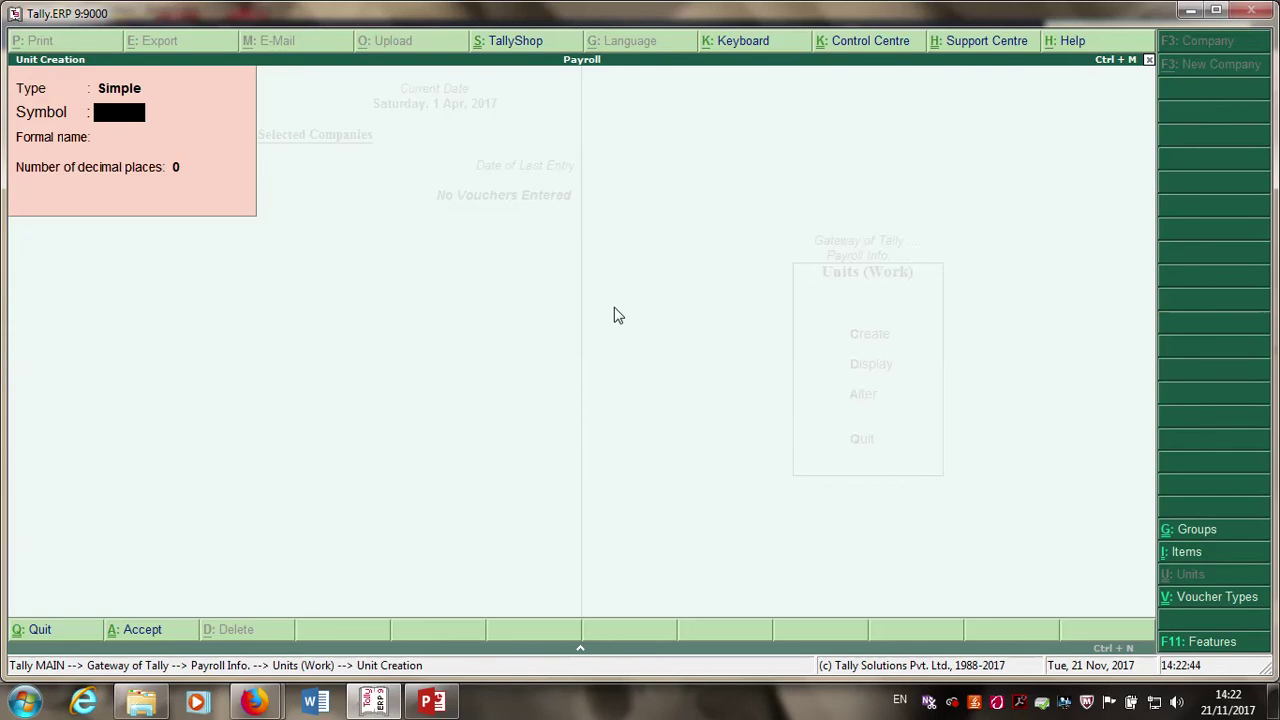
type("Hours")
key("Return")
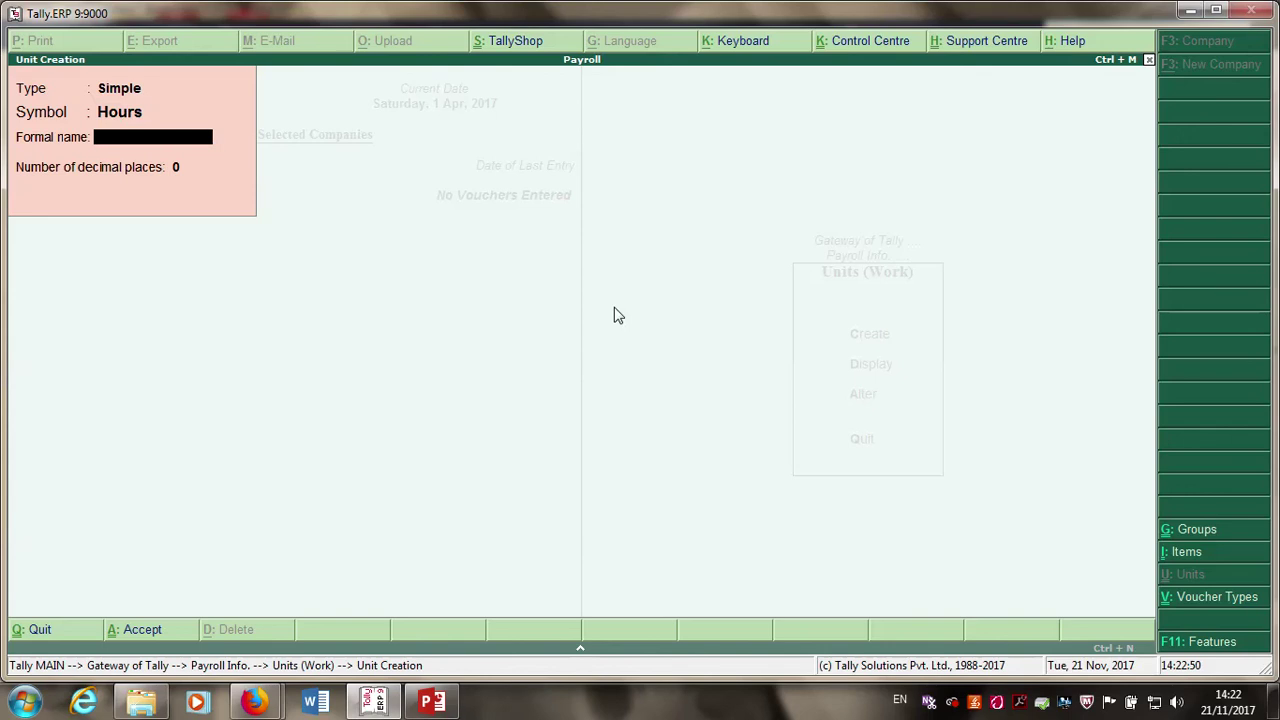
key("BackSpace")
type("hrs")
key("Return")
type("Hous")
key("BackSpace")
type("rs")
key("Return")
key("Return")
key("Return")
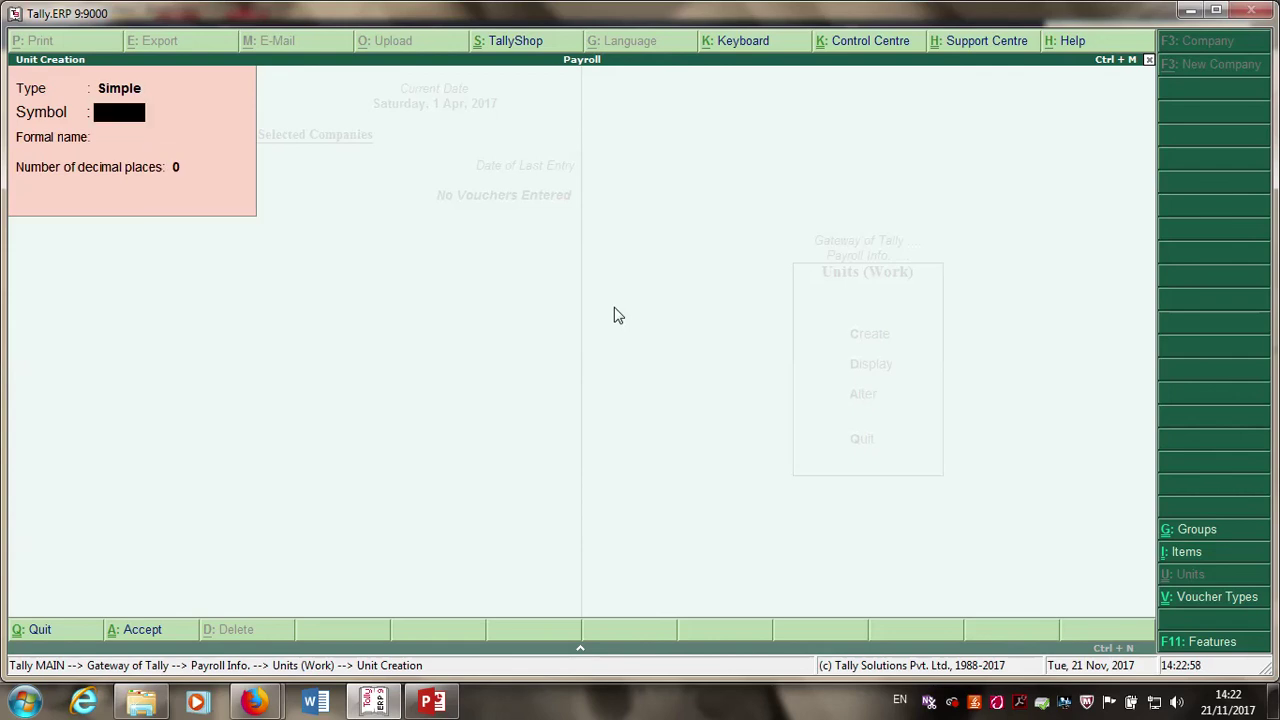
- Create a simple work unit with symbol Min, formal name Minutes and 2 decimal places
type("Min")
key("Return")
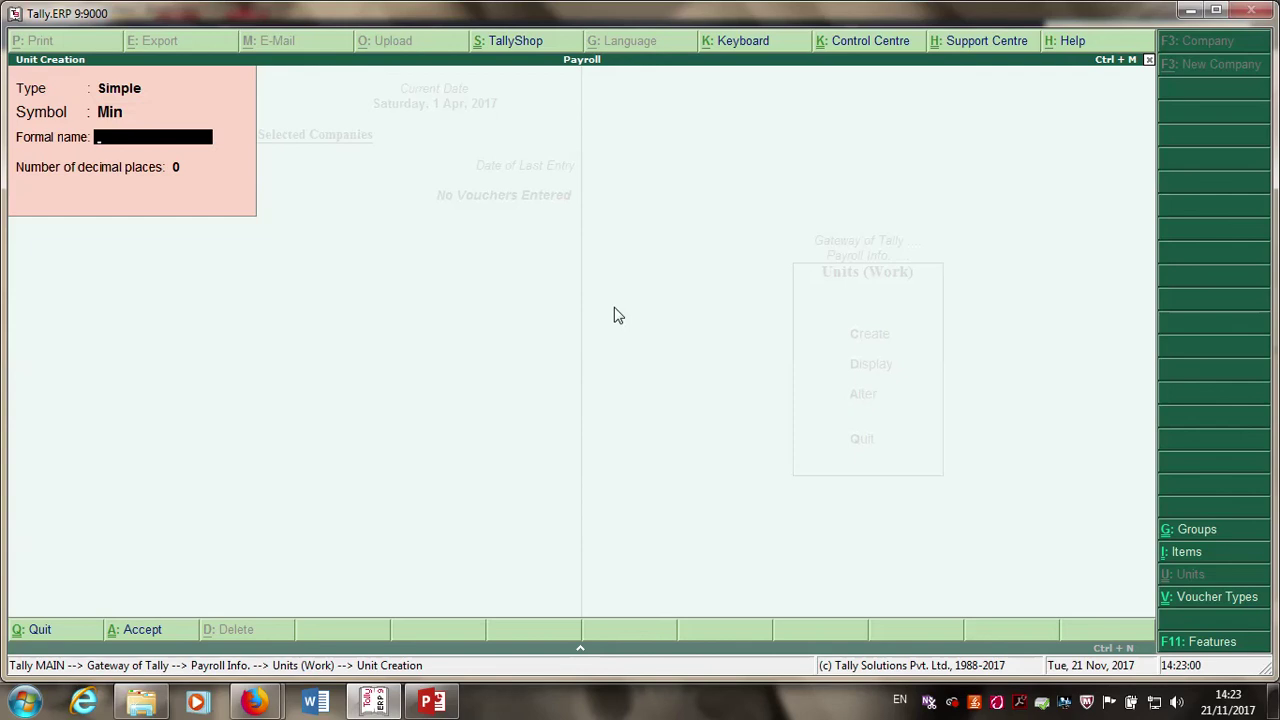
type("Minutes")
key("Return")
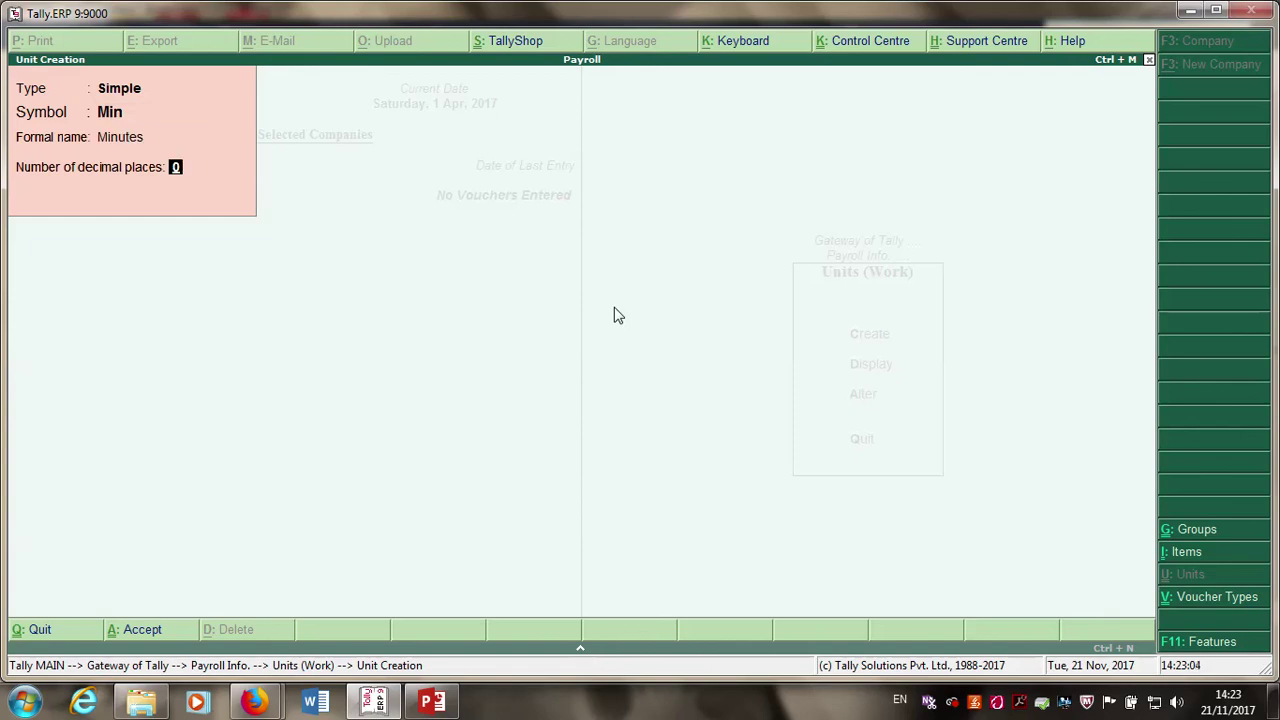
type("2")
key("Return")
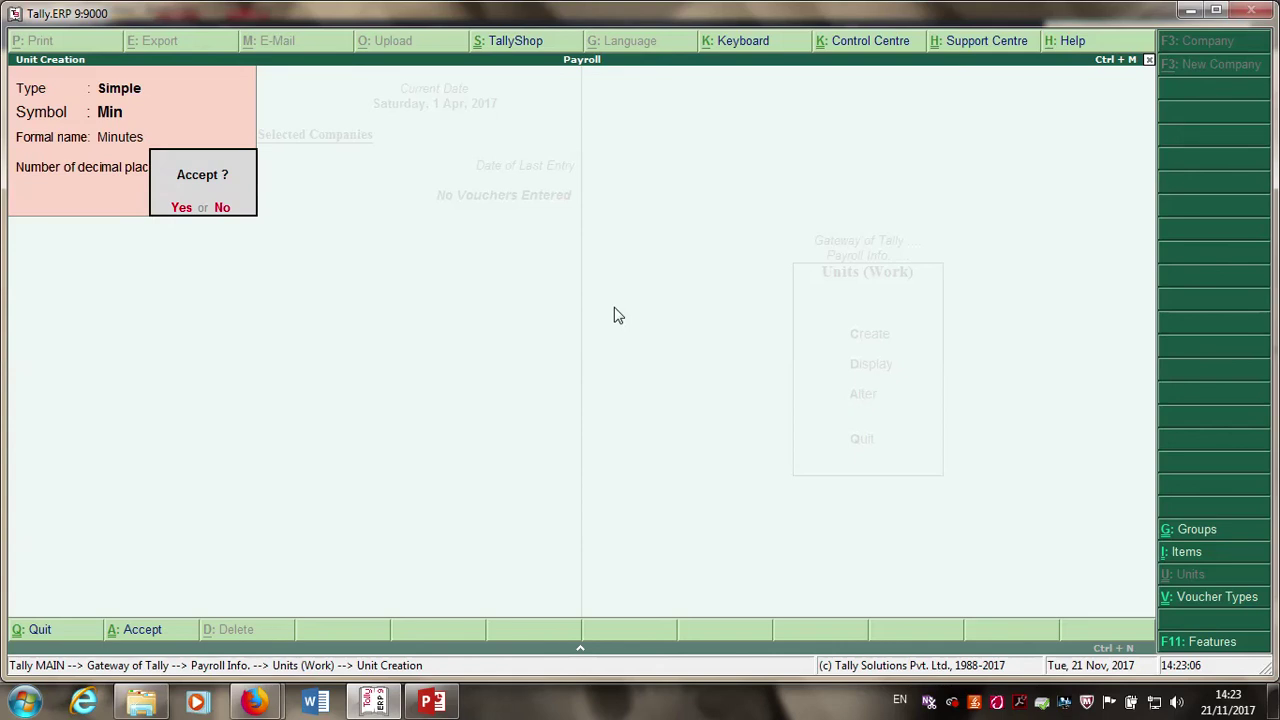
key("Return")
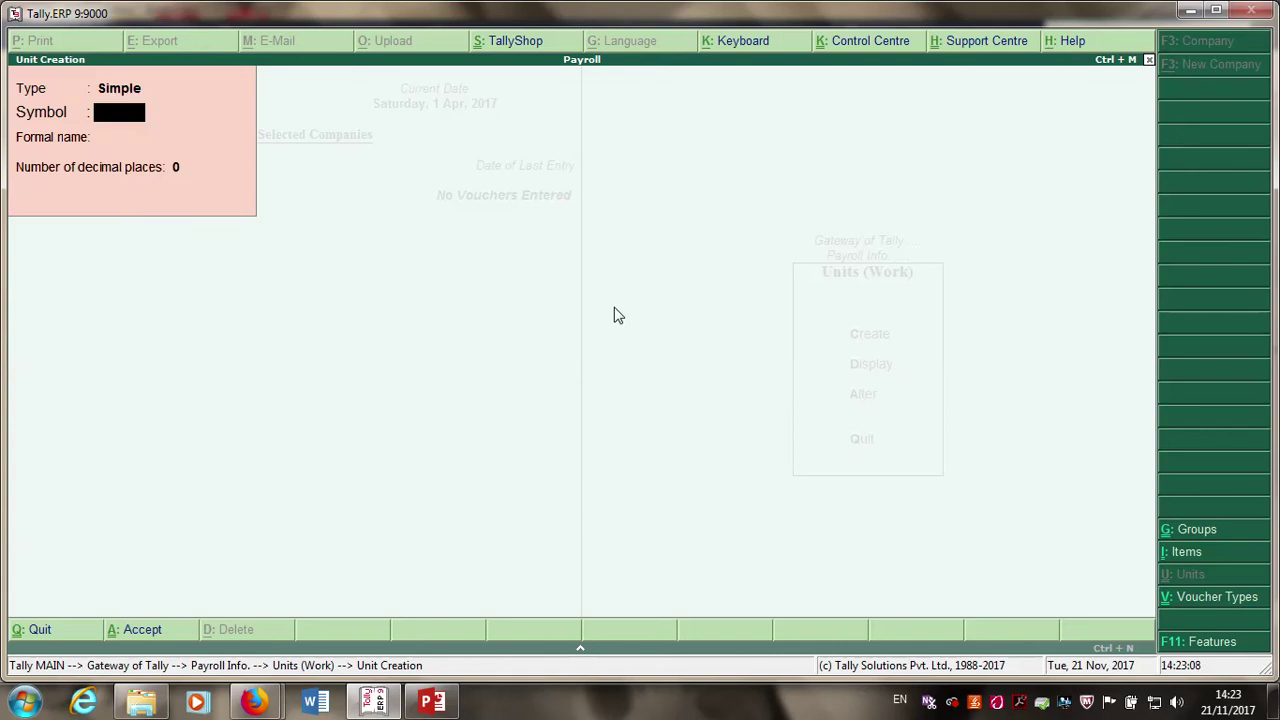
- Create a compound work unit of hrs equal to 60 Min and leave unit creation
key("BackSpace")
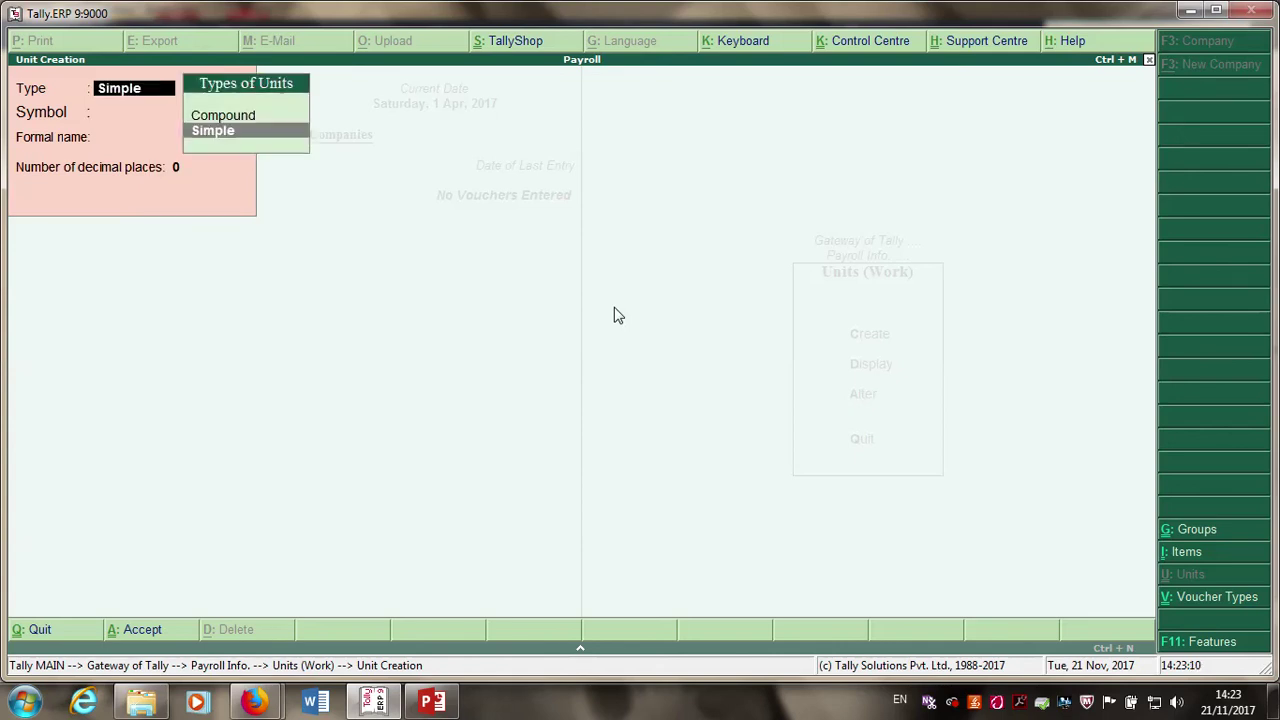
key("Up")
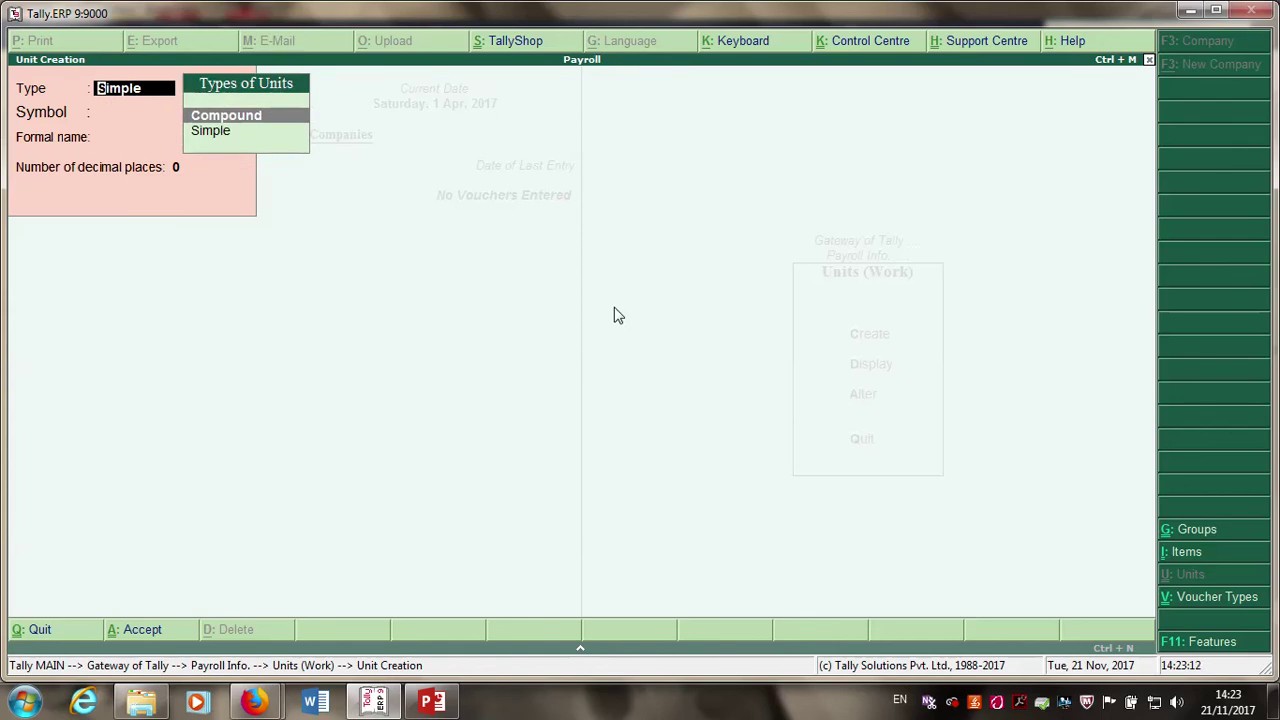
key("Return")
key("Return")
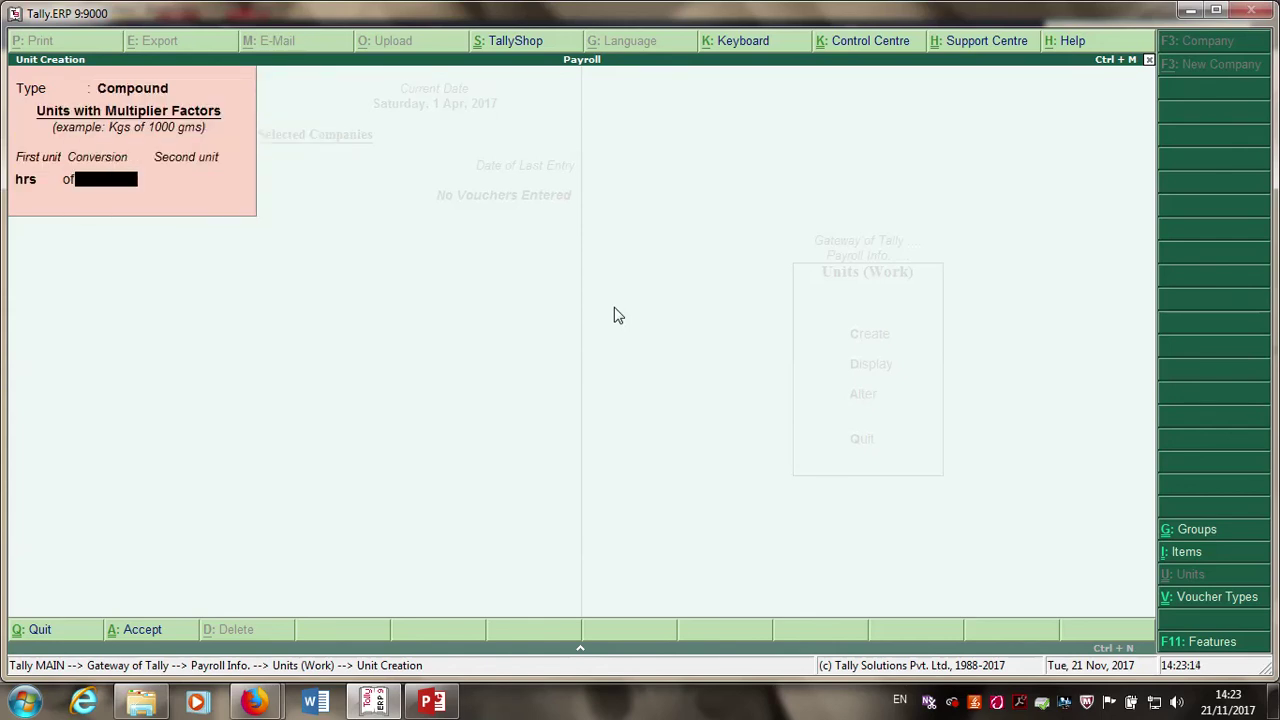
type("60")
key("Return")
key("Return")
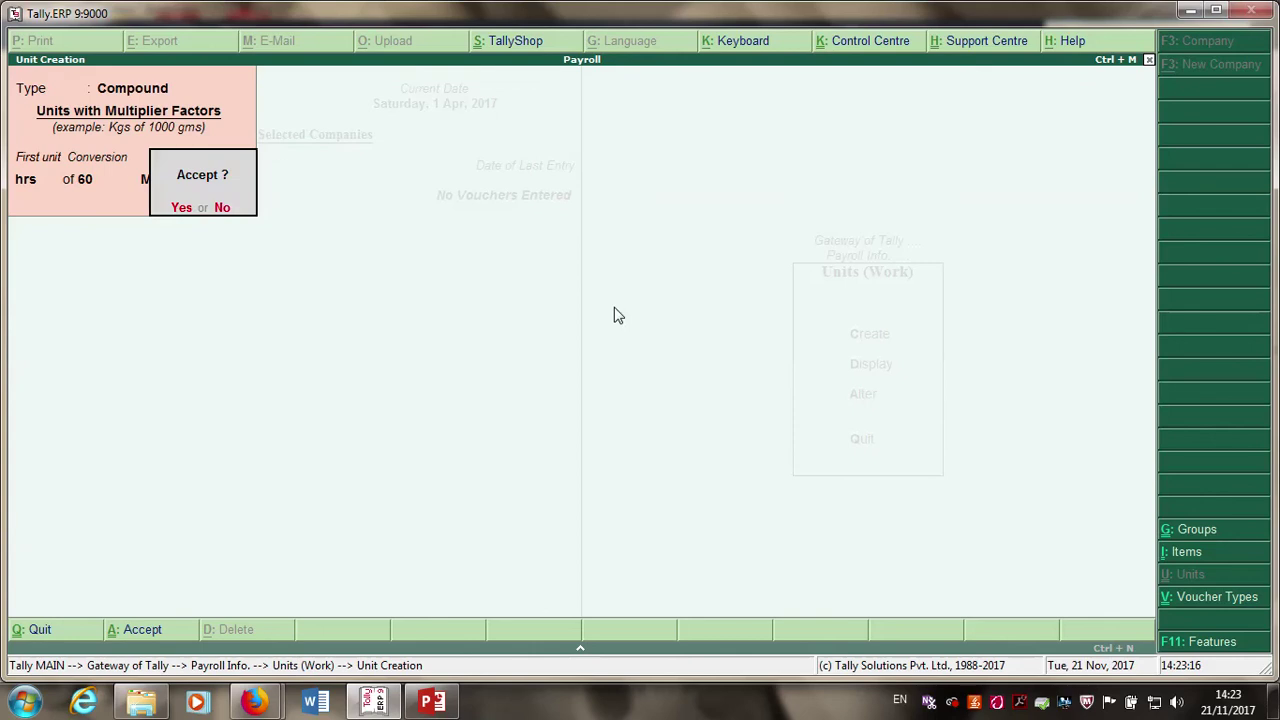
key("Return")
key("Escape")
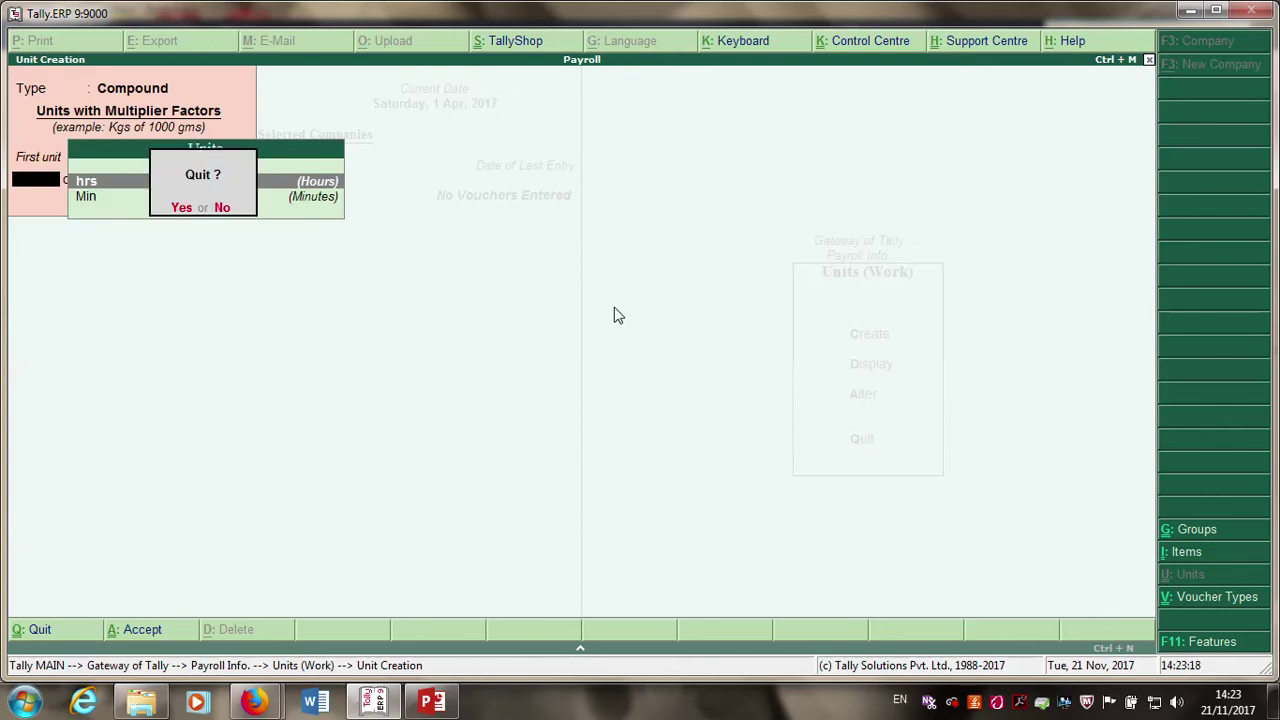
key("y")
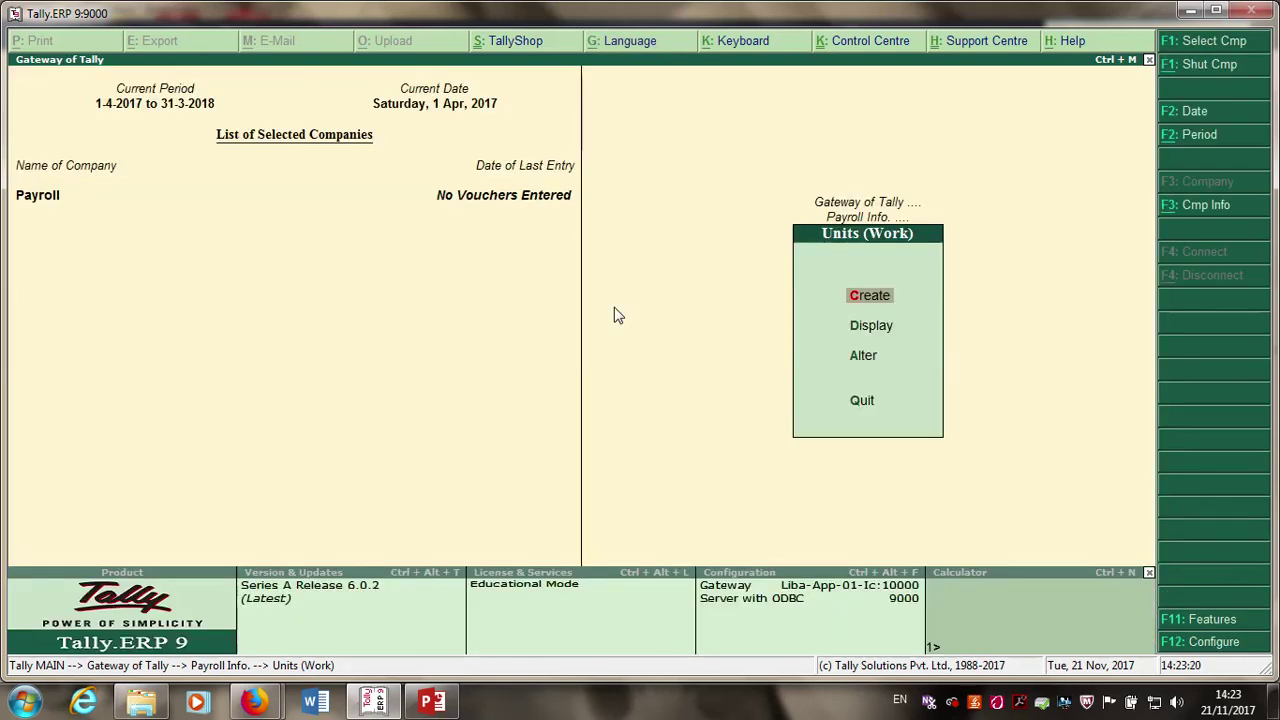
- Create an attendance/production type Over Time under Primary, of type Production, with the unit hrs of 60 Min
key("Escape")
key("Down")
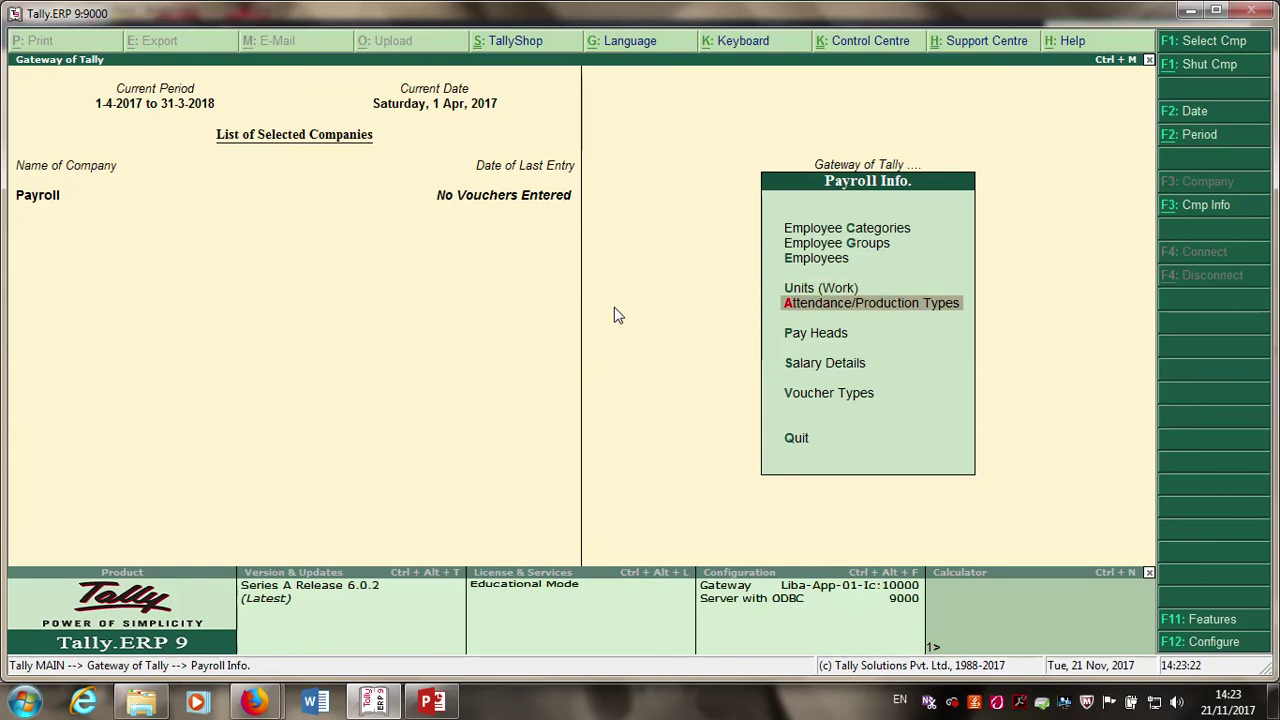
key("Return")
key("Return")
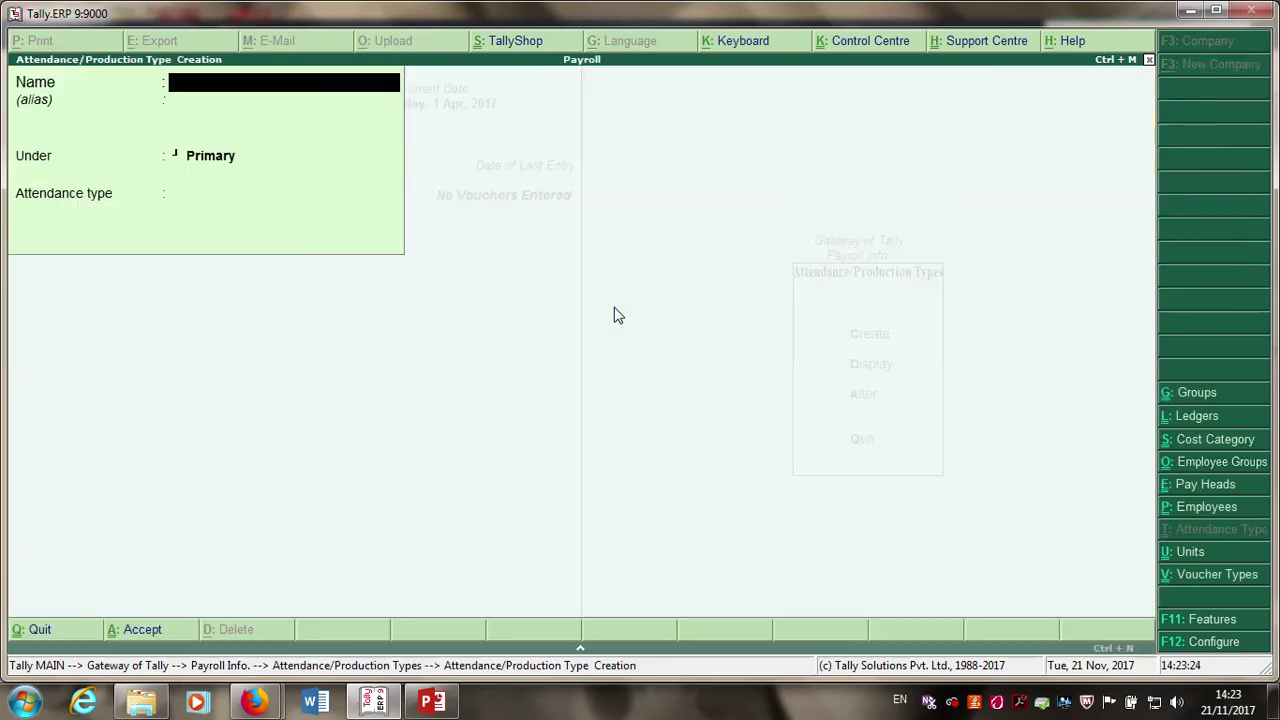
type("Over Time")
key("Return")
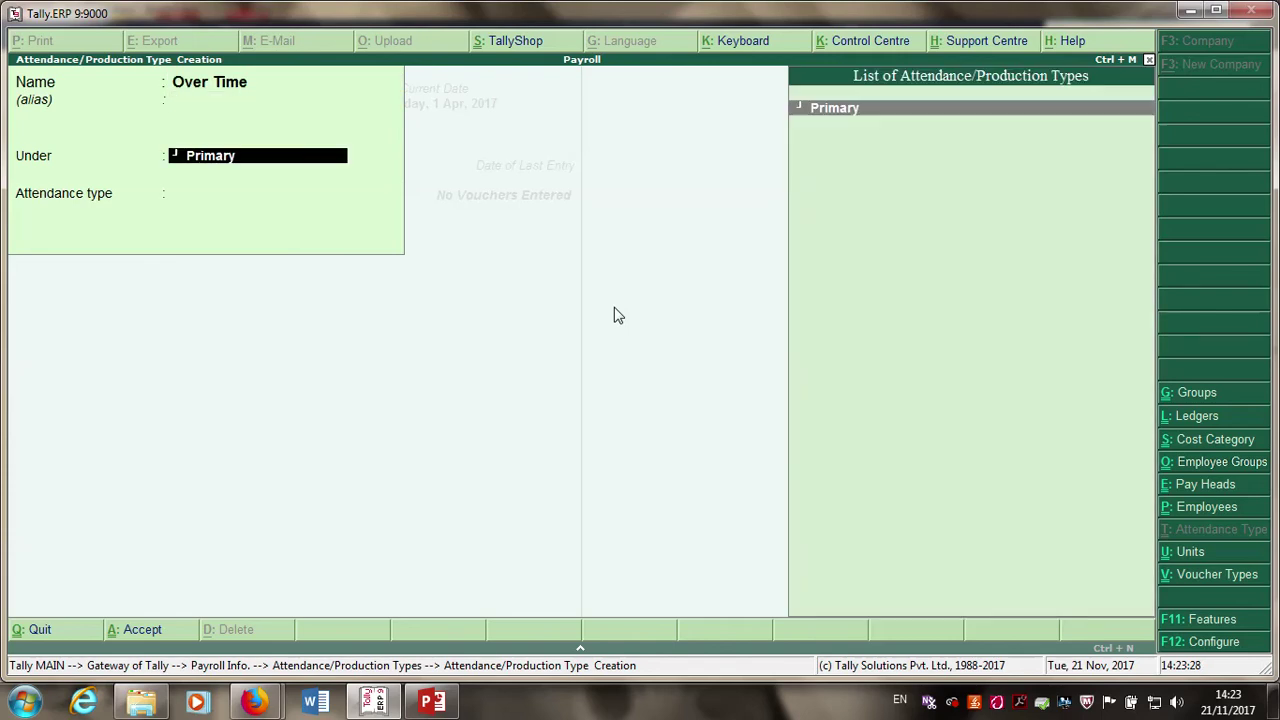
key("Return")
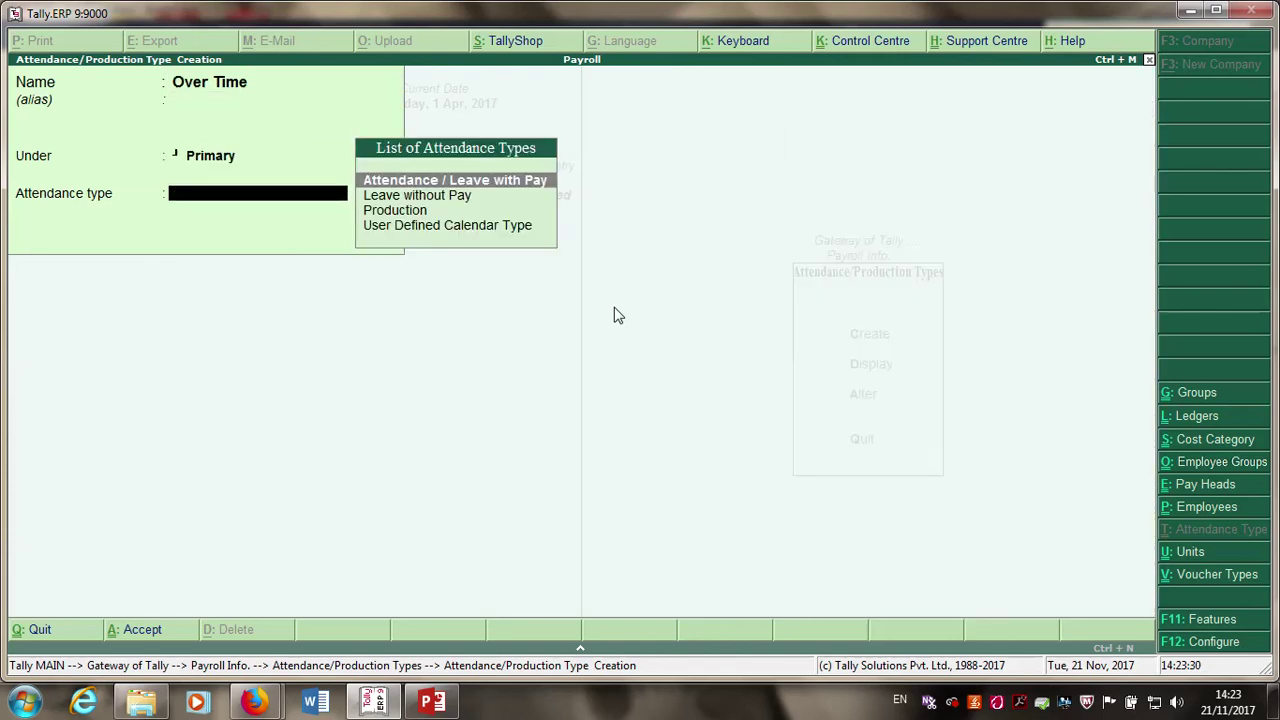
key("Down")
key("Down")
key("Return")
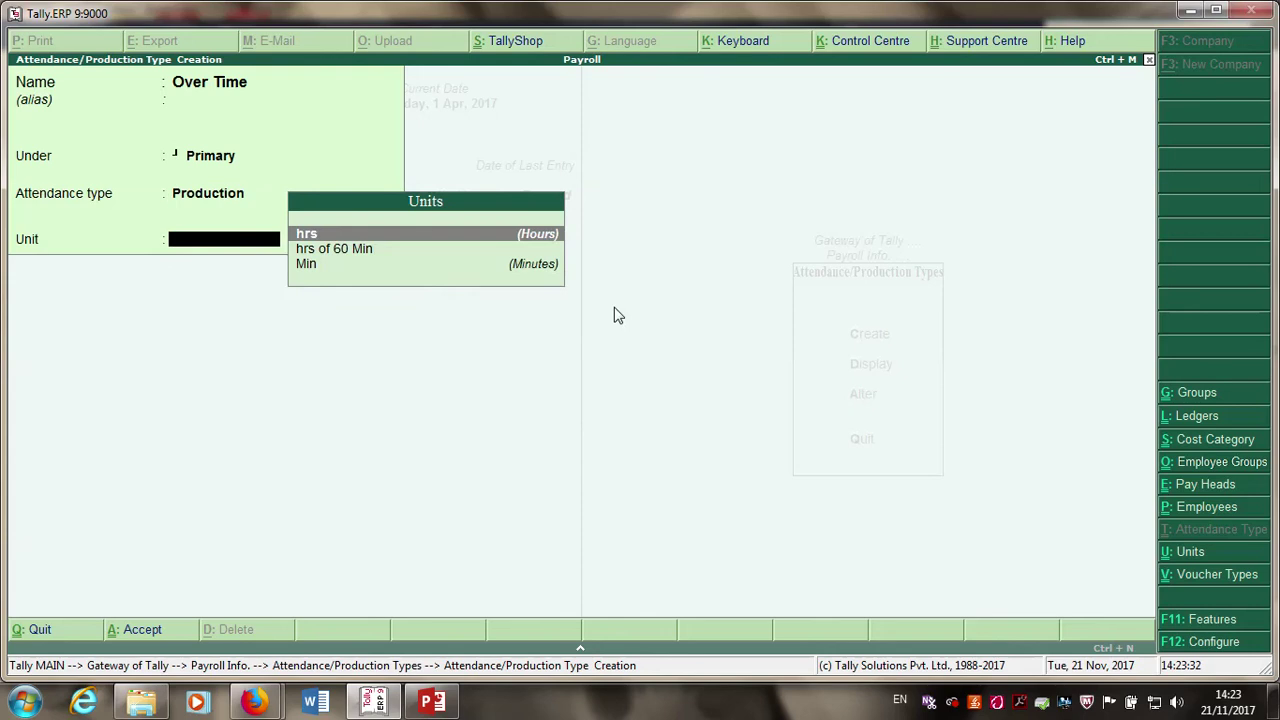
key("Down")
key("Return")
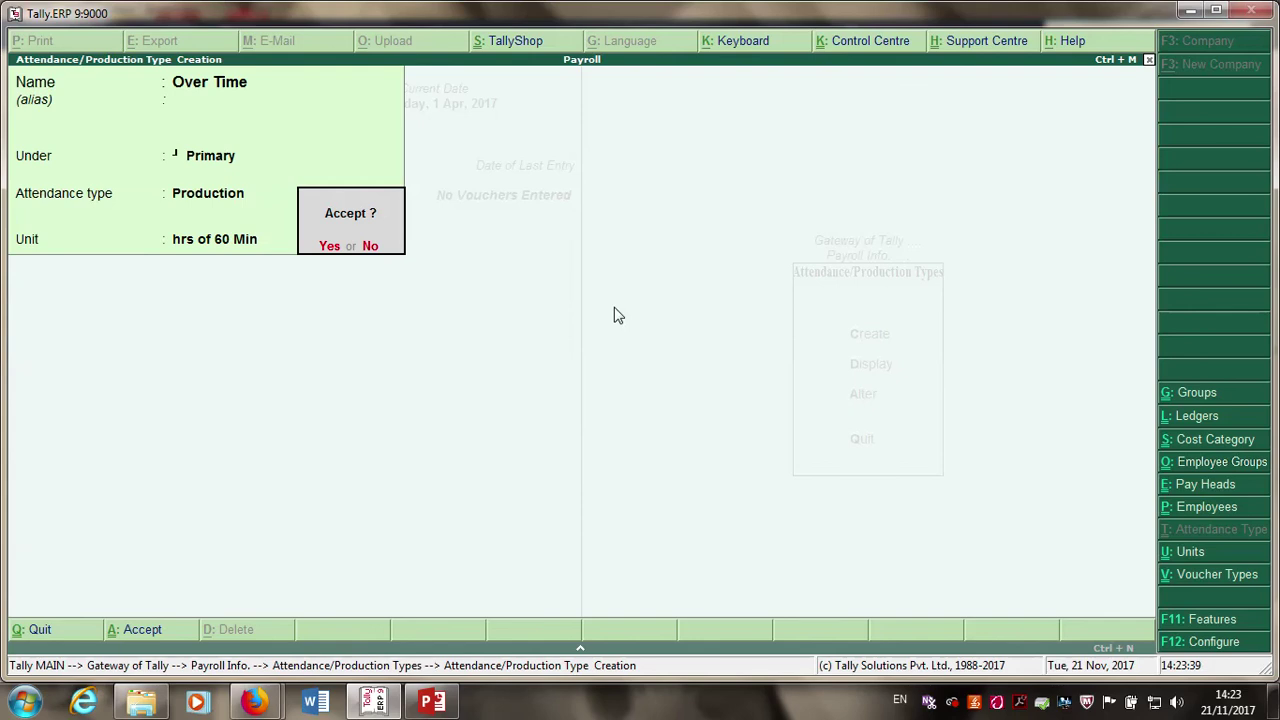
key("Return")
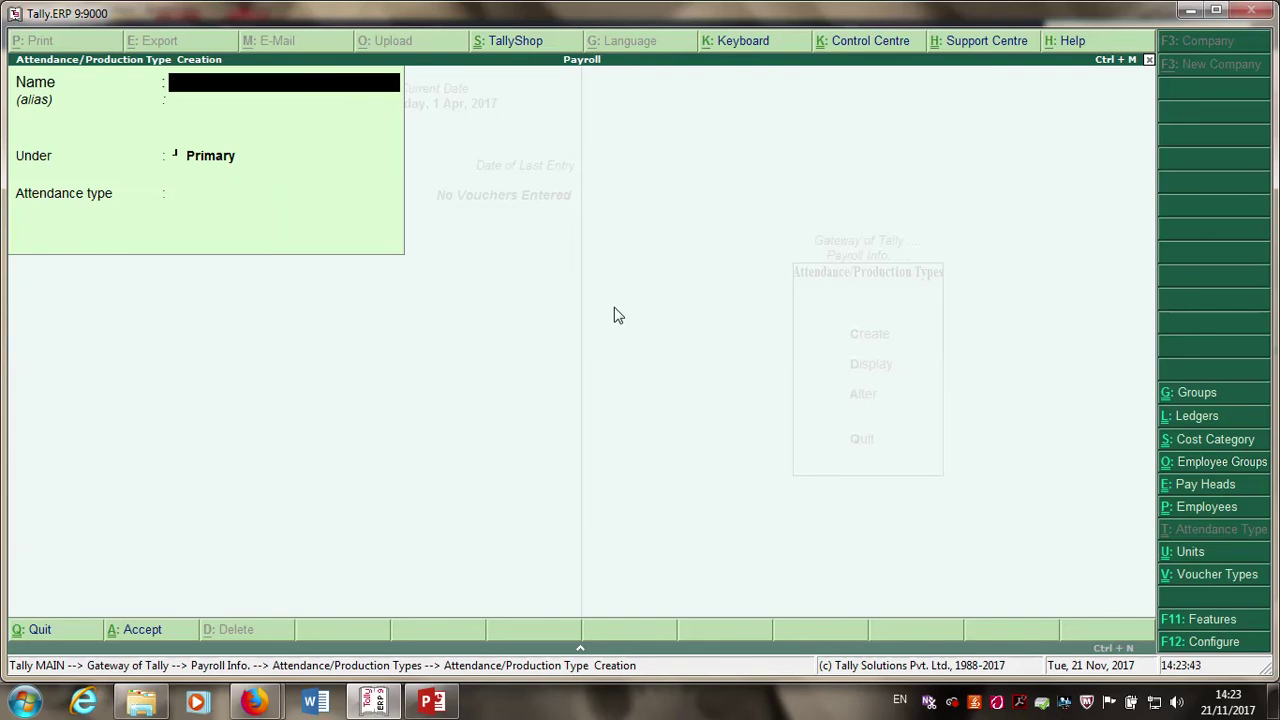
- Create an attendance type Present Day under Primary, of type Attendance / Leave with Pay, with period type Days
type("Present Day")
key("Return")
key("Return")
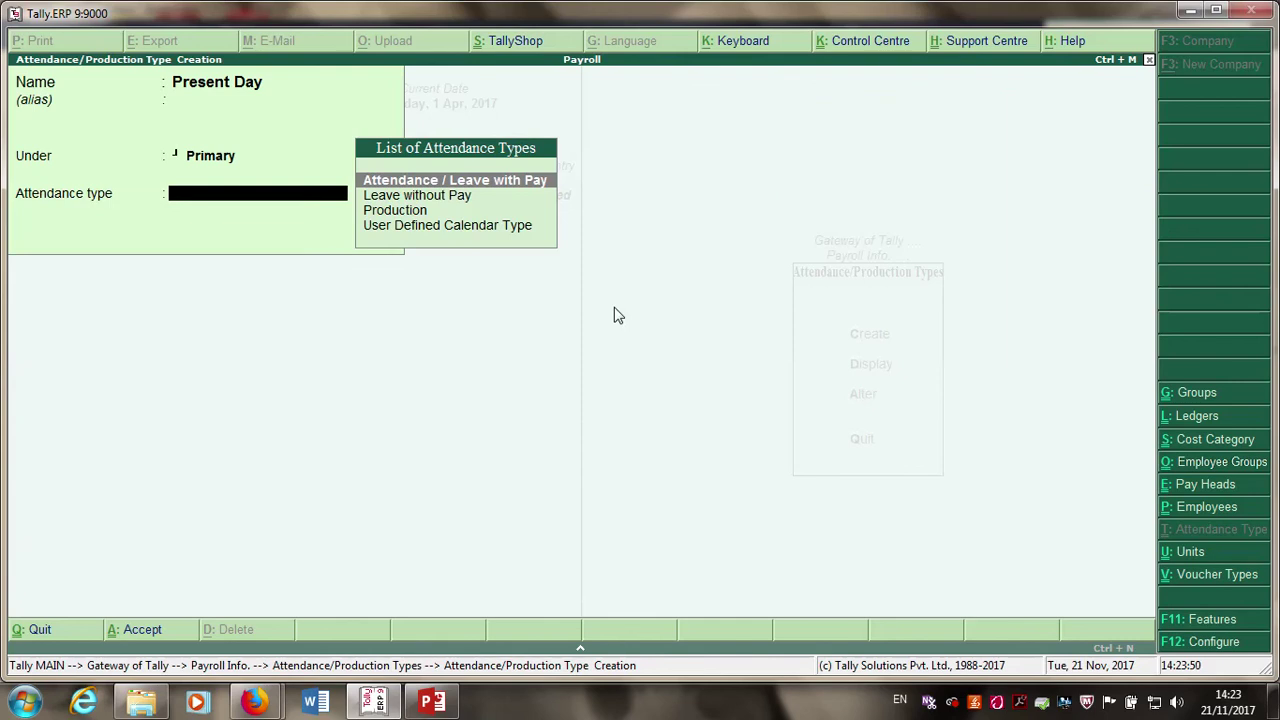
key("Return")
key("Return")
key("Return")
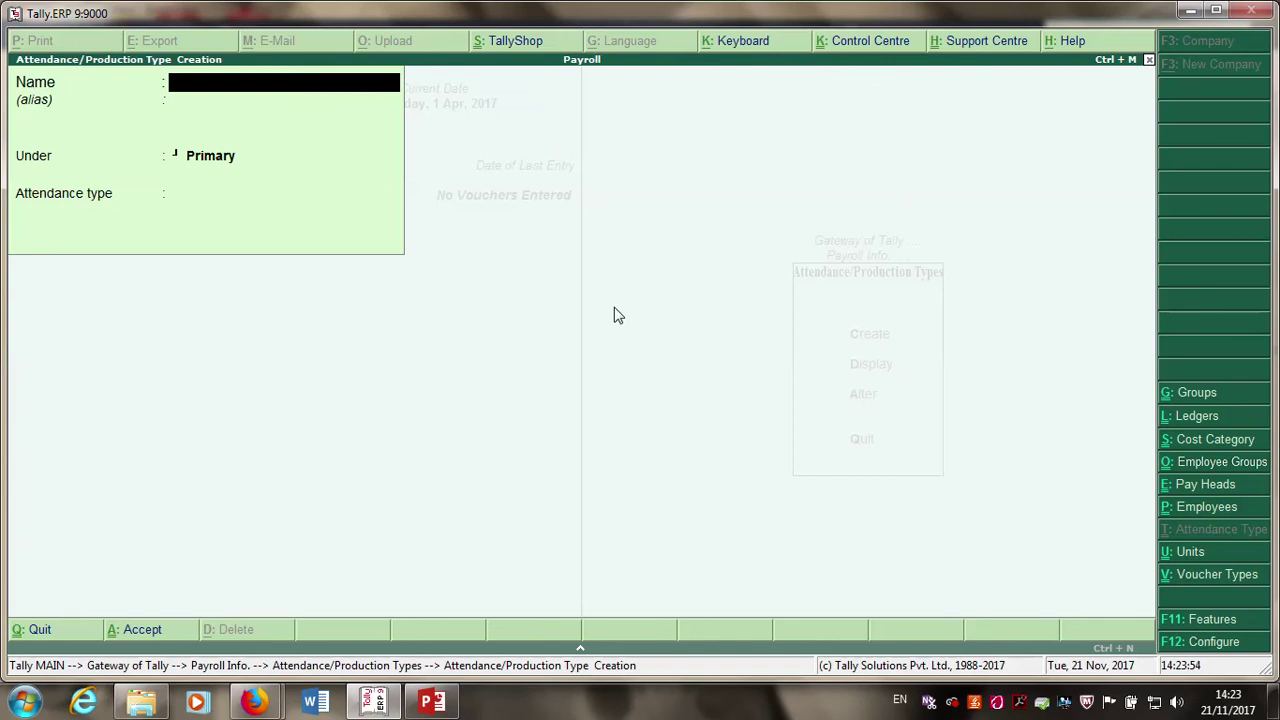
- Create an attendance type LOP under Primary as Leave without Pay with period type Days, and leave attendance type creation
type("LOP")
key("Return")
key("Return")
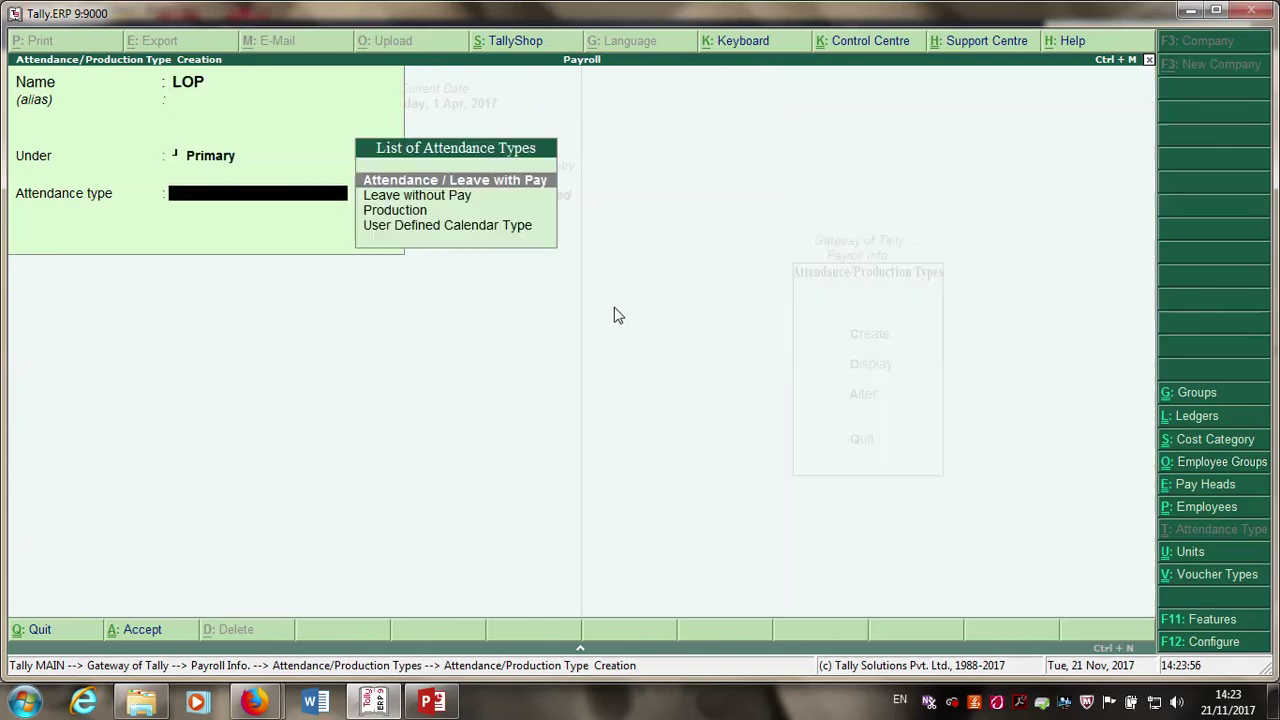
key("Down")
key("Return")
key("Return")
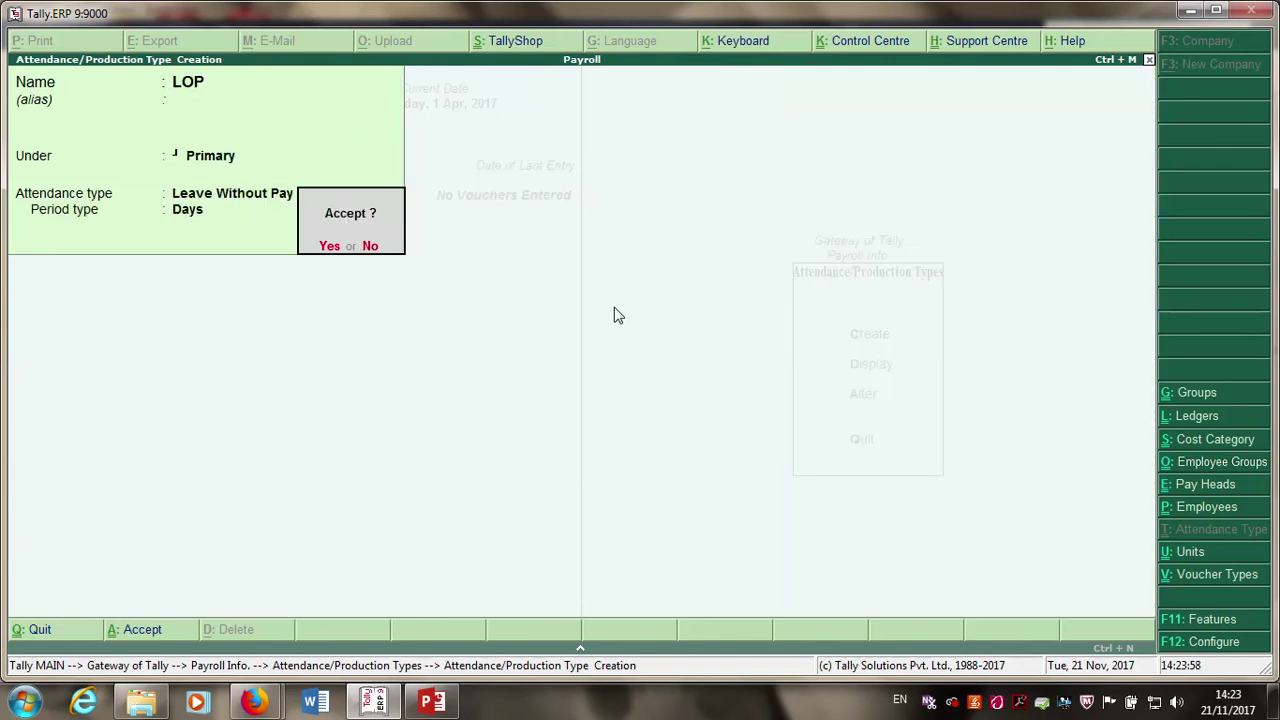
key("Return")
key("Escape")
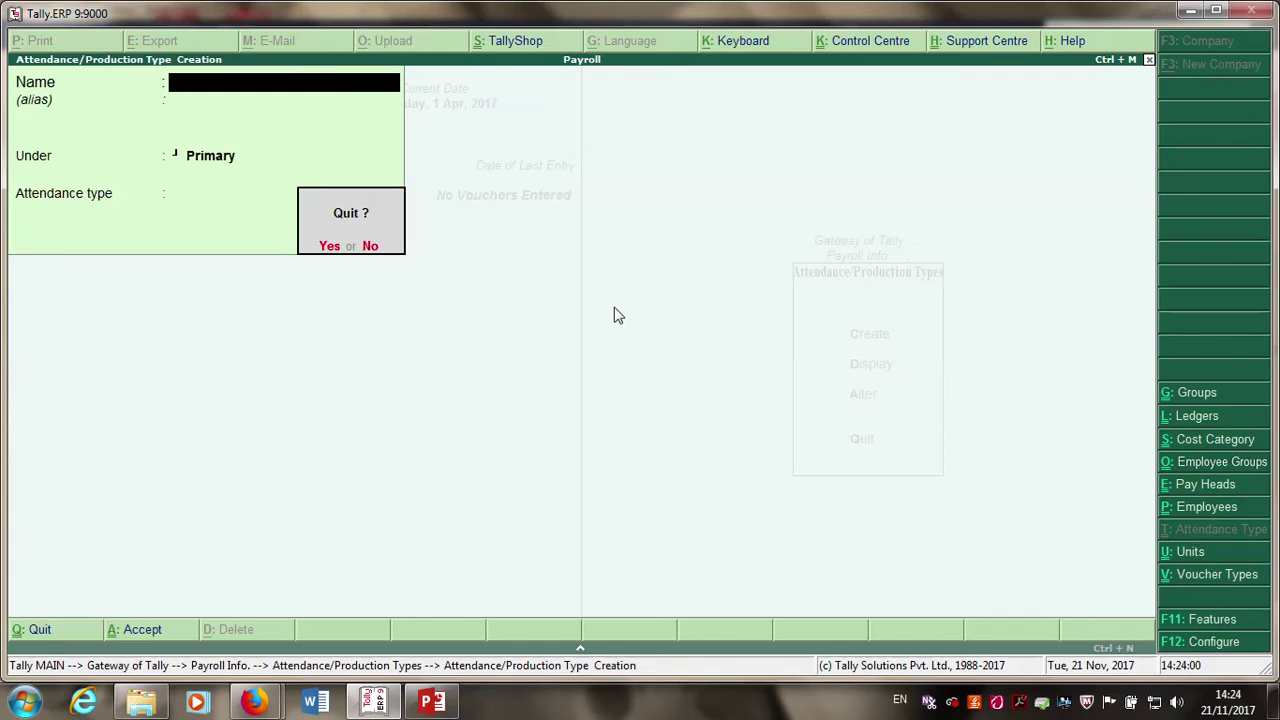
key("Return")
- Review the list of existing attendance/production types and return to the payroll masters
key("Down")
key("Return")
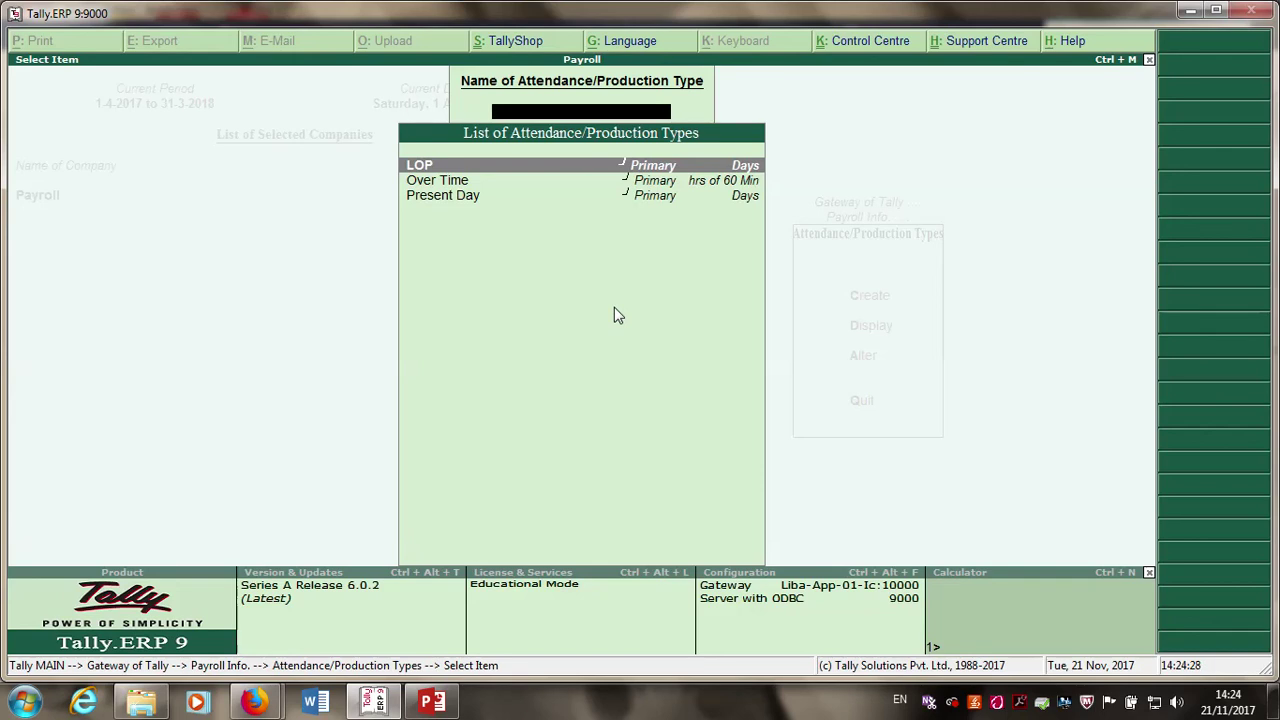
key("Down")
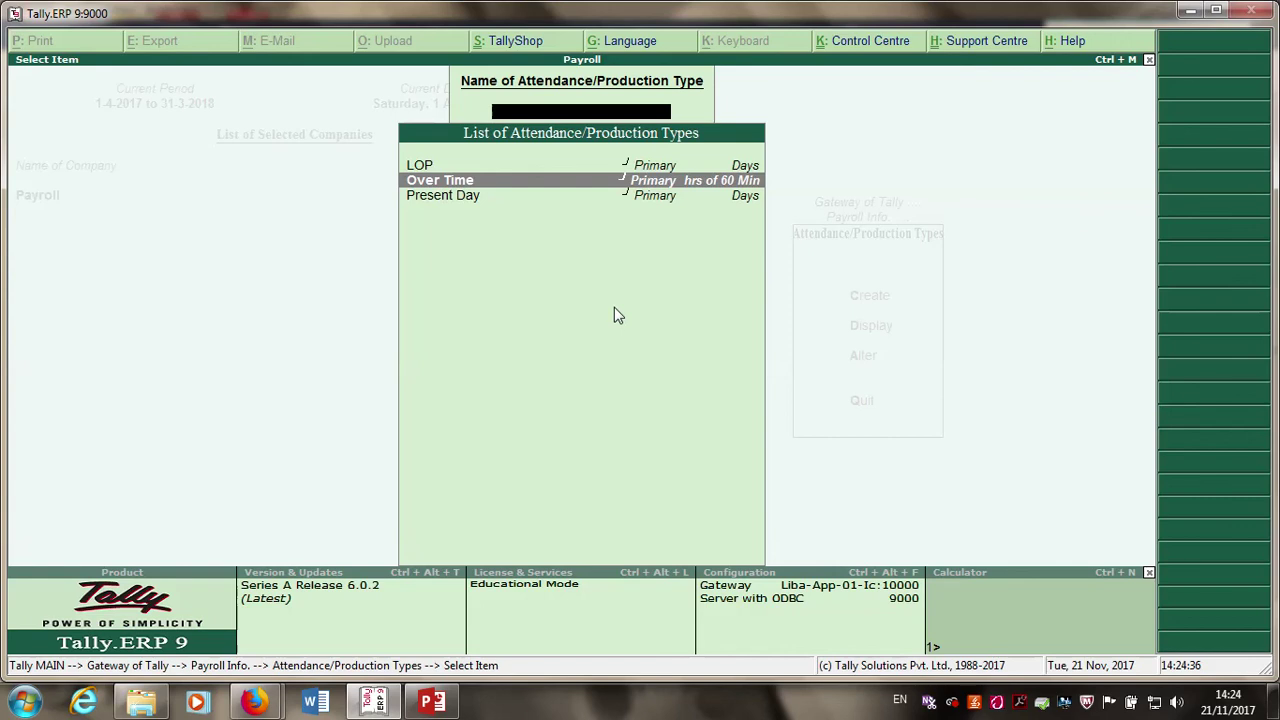
key("Down")
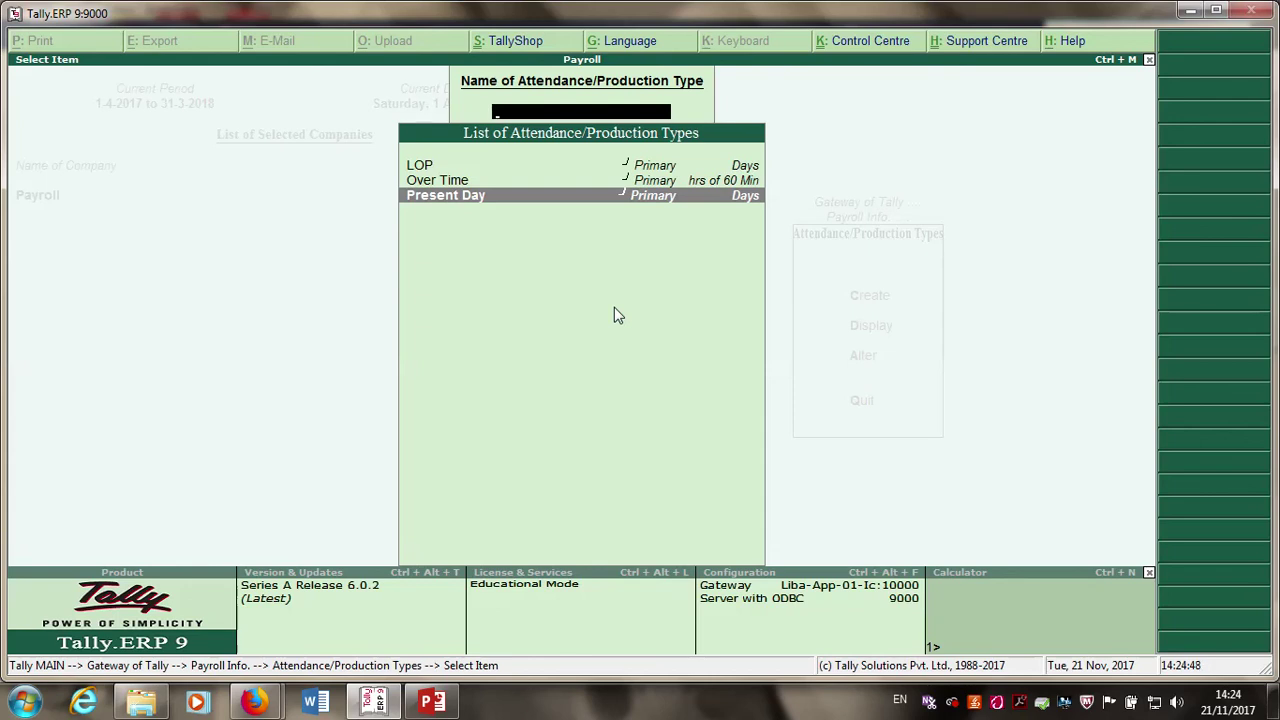
key("Escape")
key("Escape")
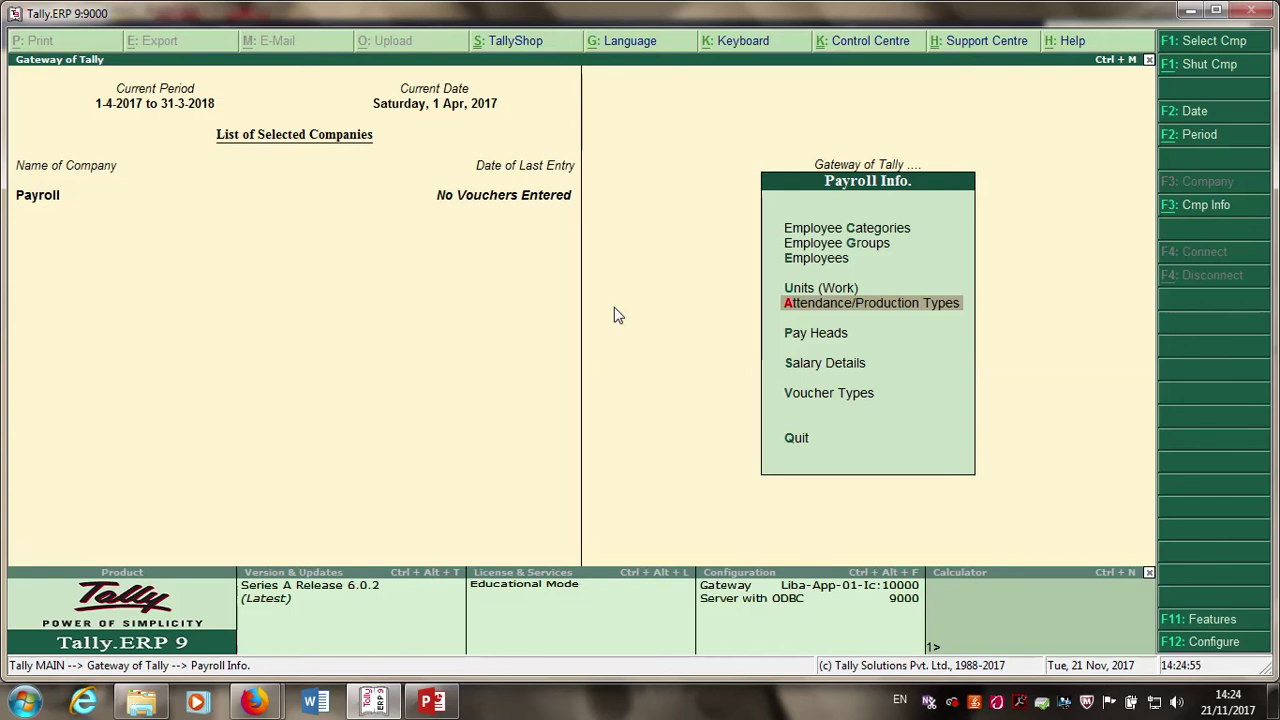
- Start a pay head named Basic Pay as Earnings for Employees, with Variable income type, under Indirect Expenses
key("Down")
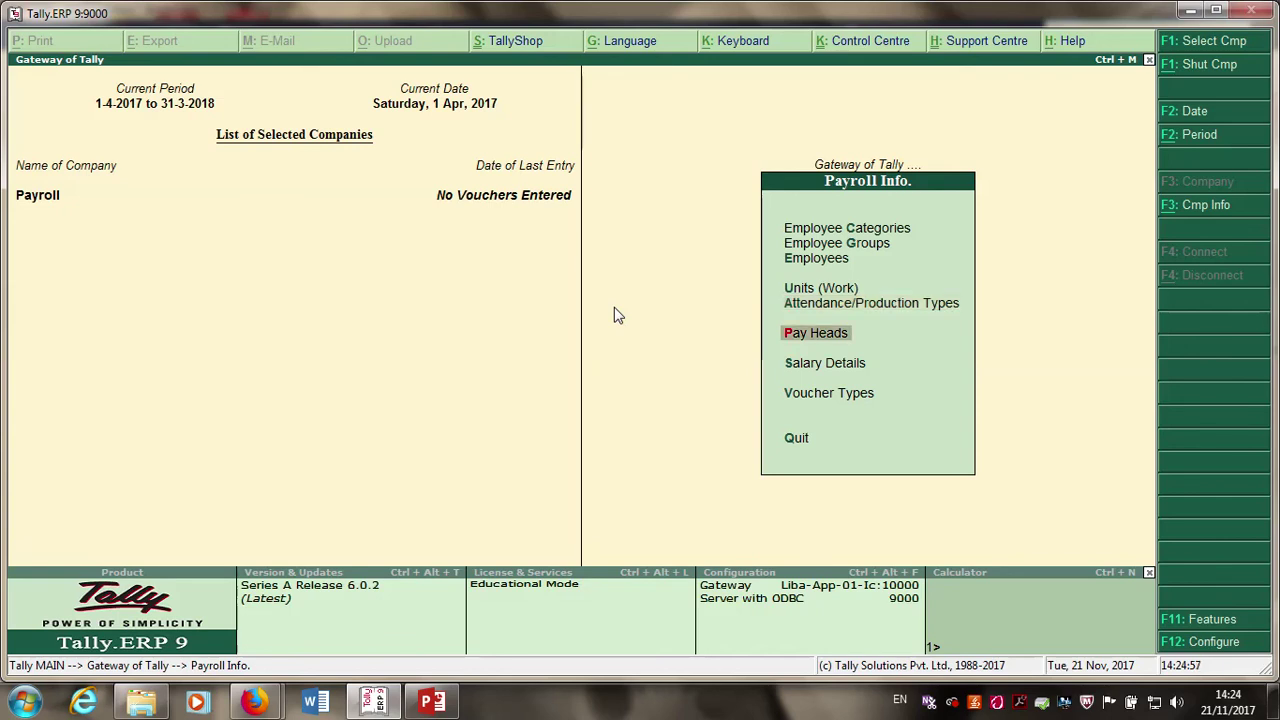
key("Return")
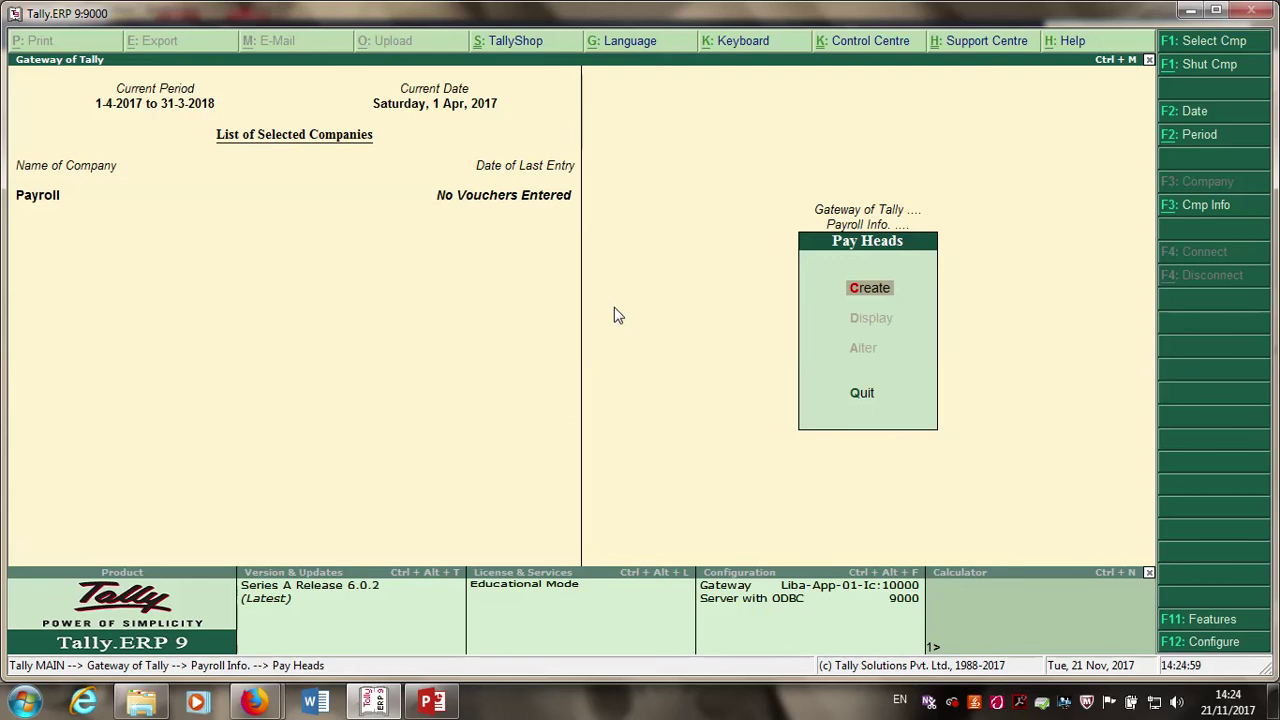
key("Return")
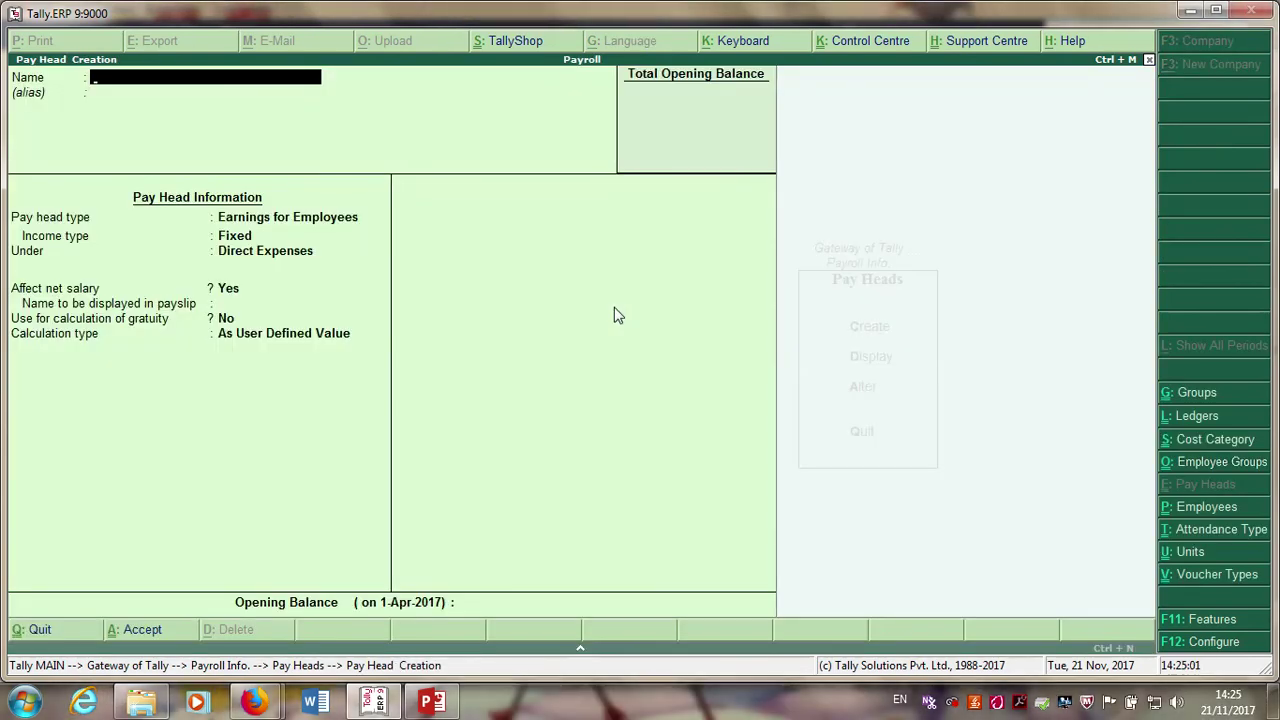
type("Basic Pay")
mouse_move(592, 2)
key("Return")
key("Return")
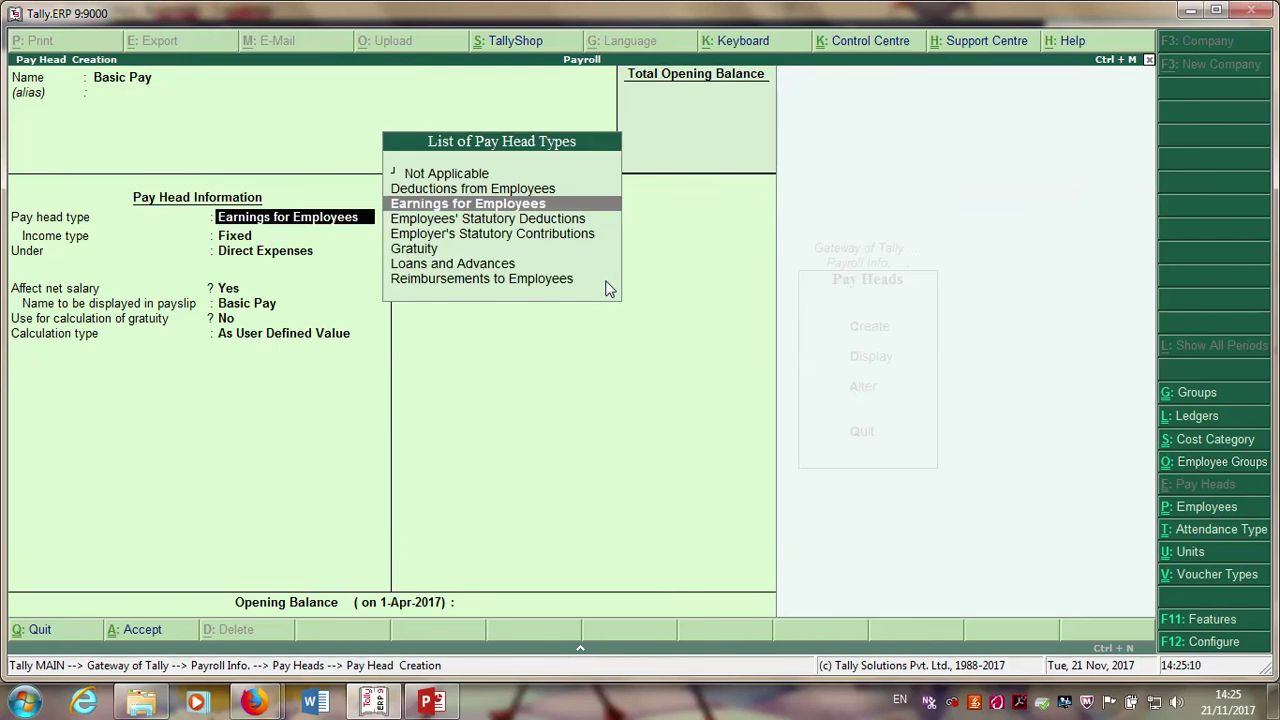
key("Return")
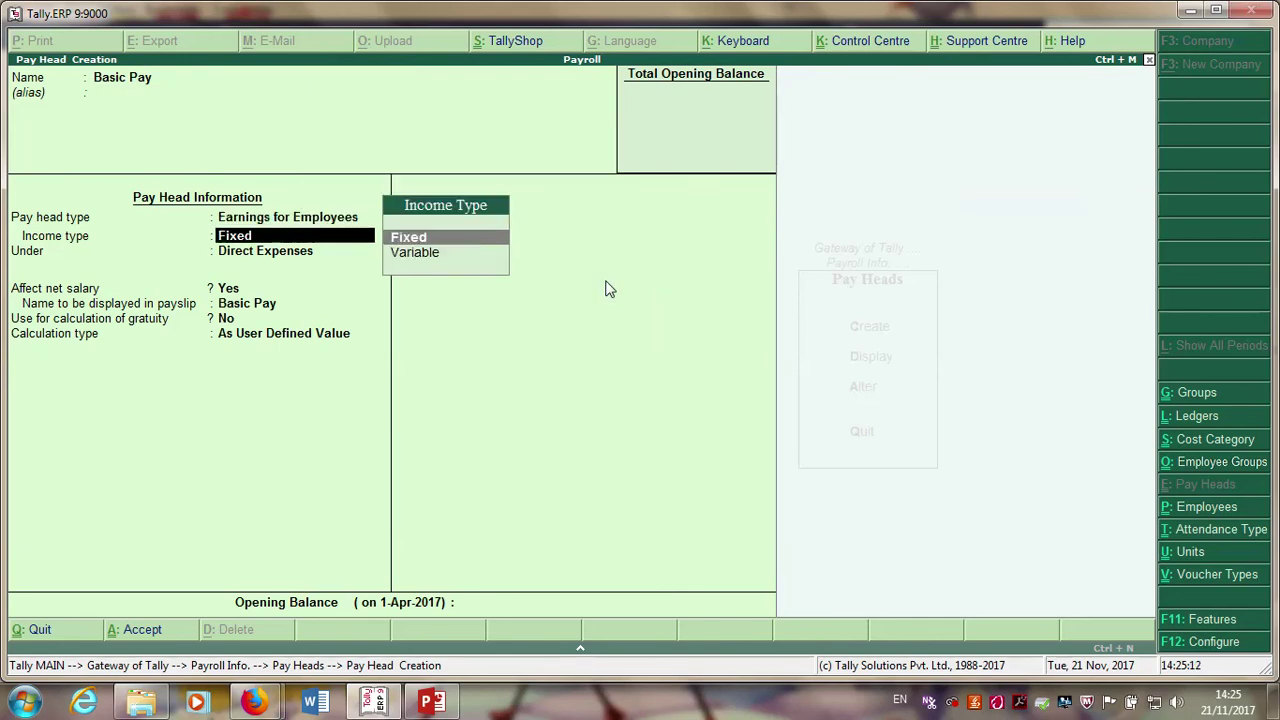
key("Down")
key("Return")
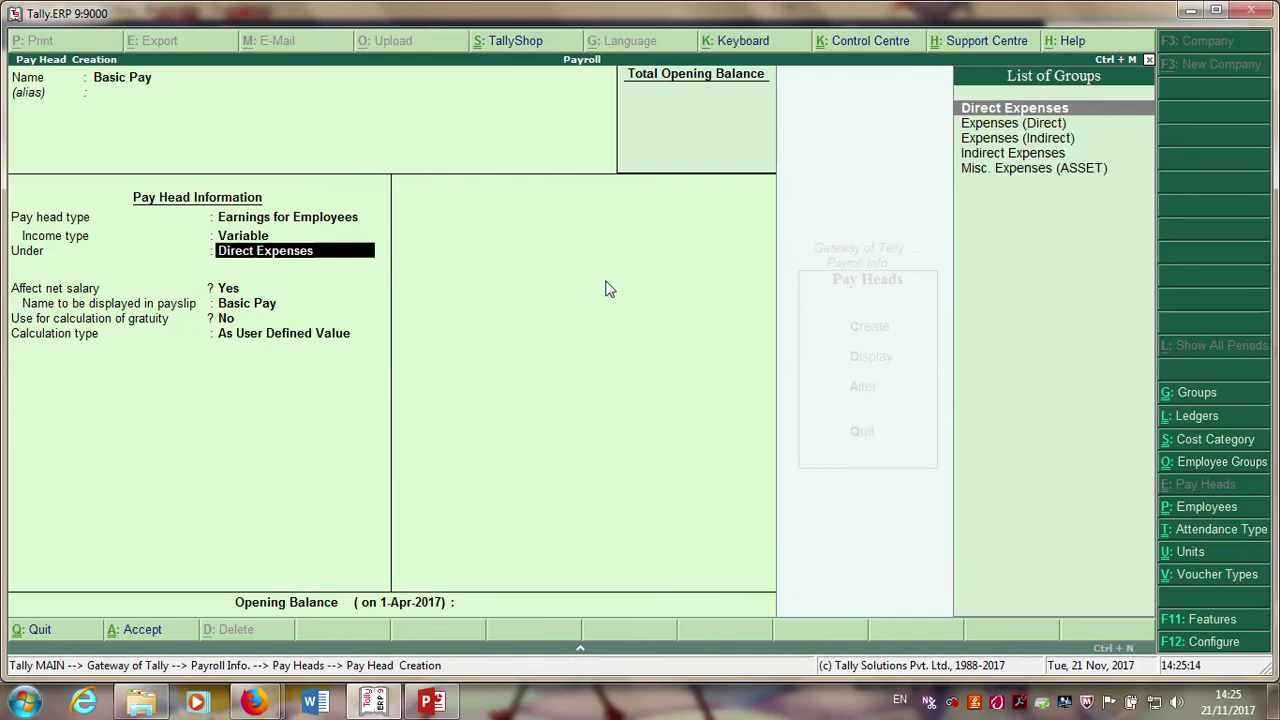
key("Down")
key("Down")
key("Down")
key("Return")
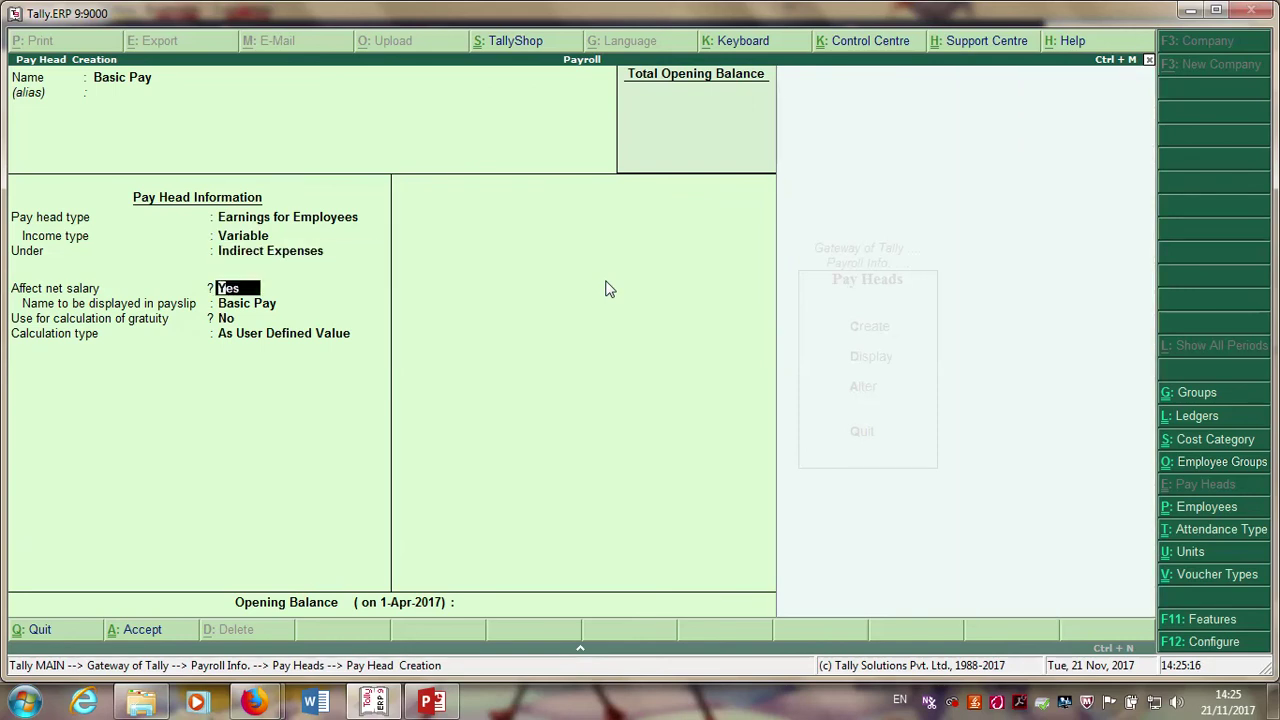
- Keep Basic Pay affecting net salary without gratuity, and calculate it On Attendance with attendance Not Applicable and leave without pay LOP
key("Return")
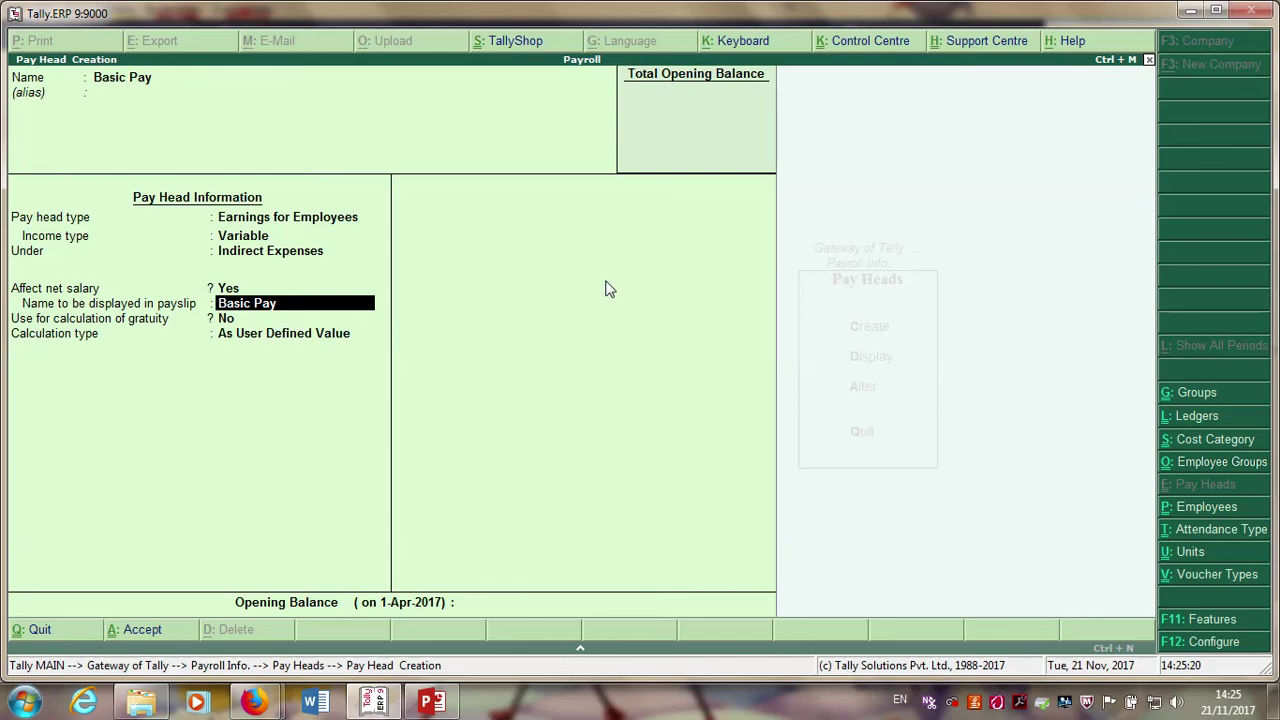
key("Return")
key("Return")
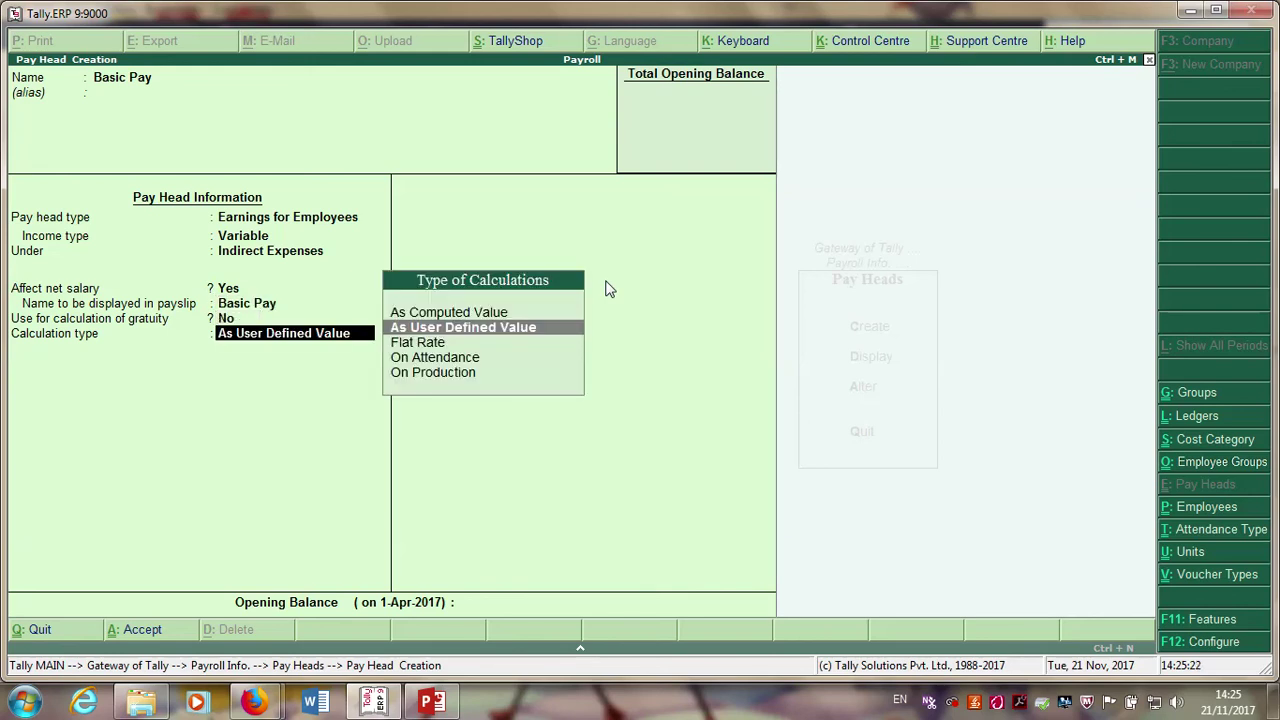
key("Down")
key("Down")
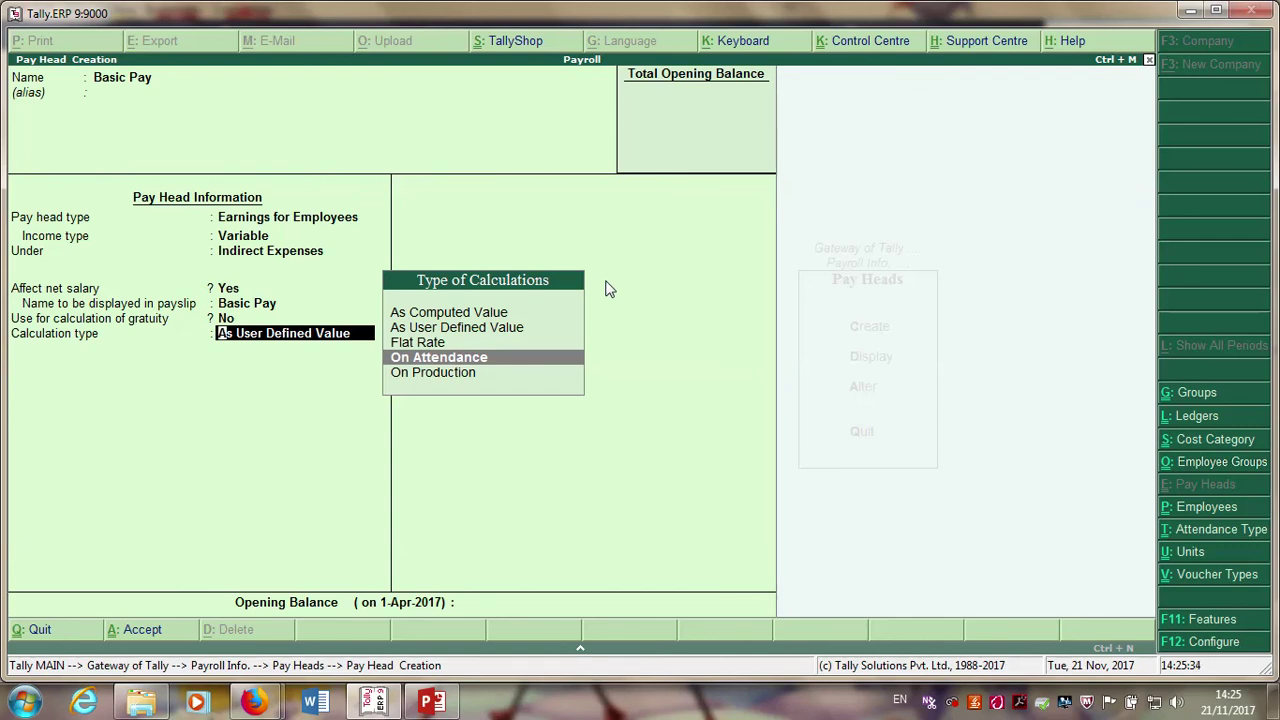
key("Return")
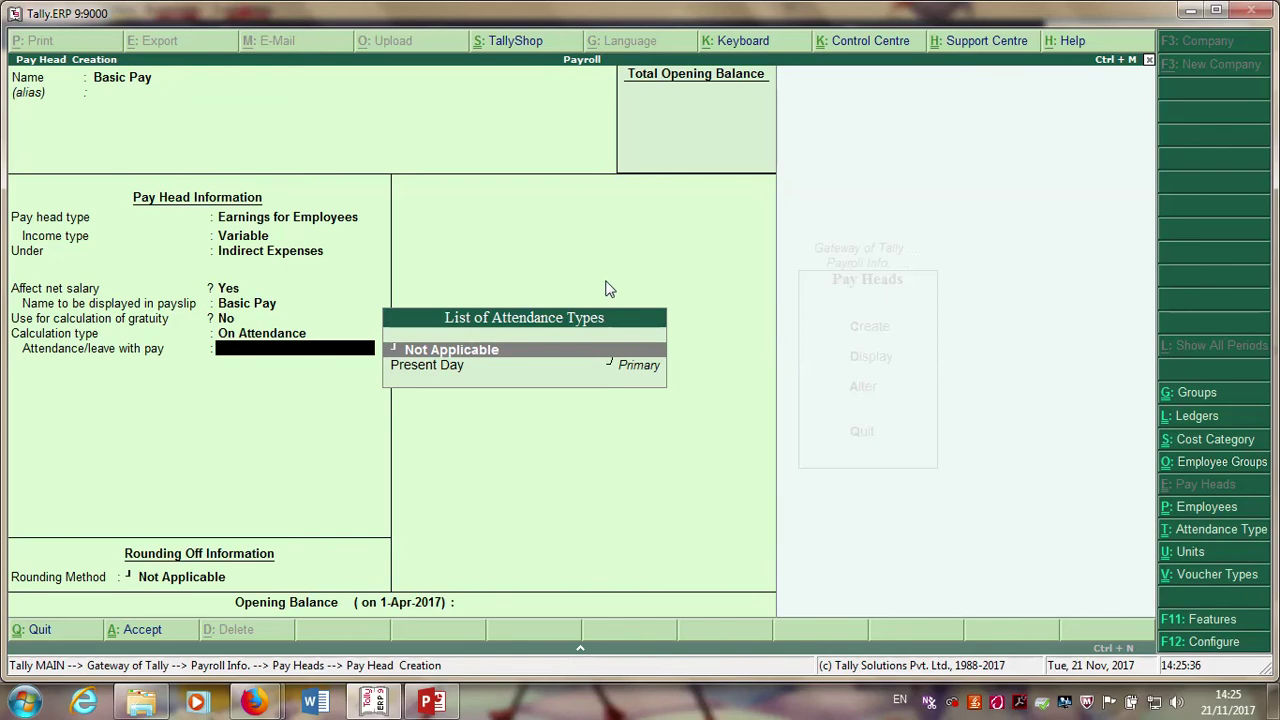
key("Return")
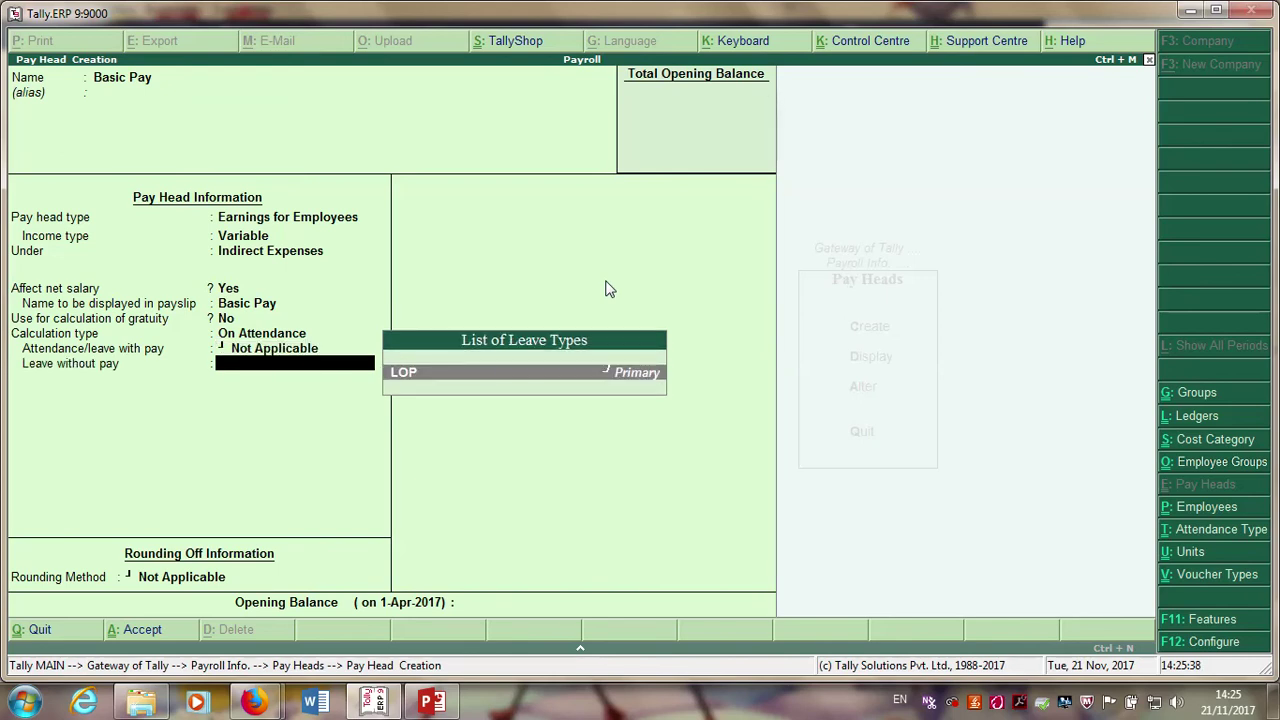
key("Return")
- Set Basic Pay's calculation period to Months on an As Per Calendar Period basis, leave rounding Not Applicable, and save the pay head
key("Down")
key("Down")
key("Down")
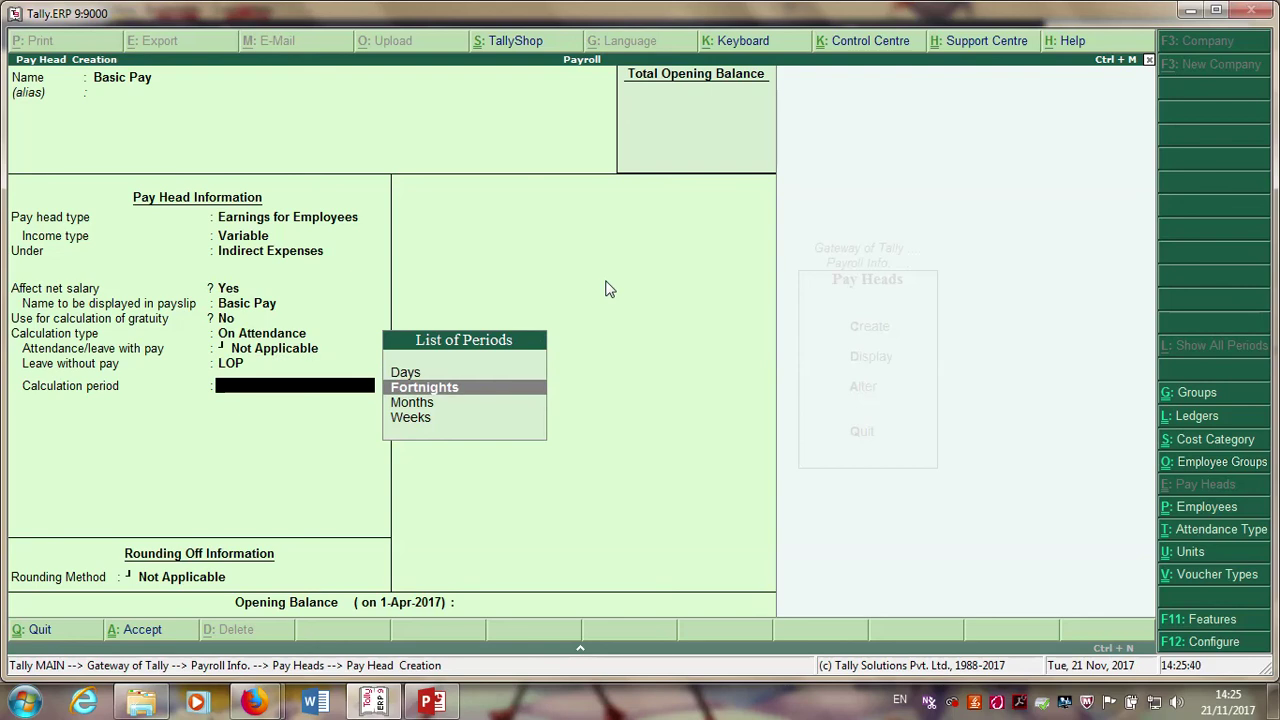
key("Up")
key("Return")
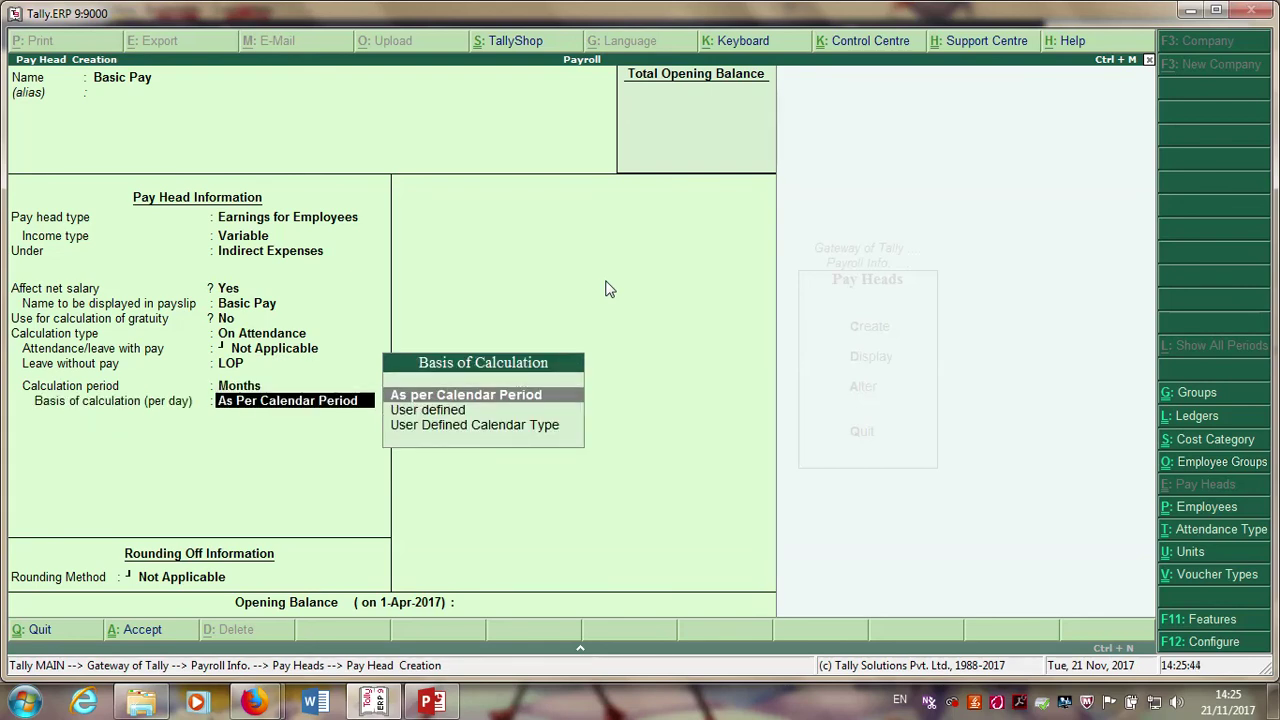
key("Return")
key("Return")
key("Return")
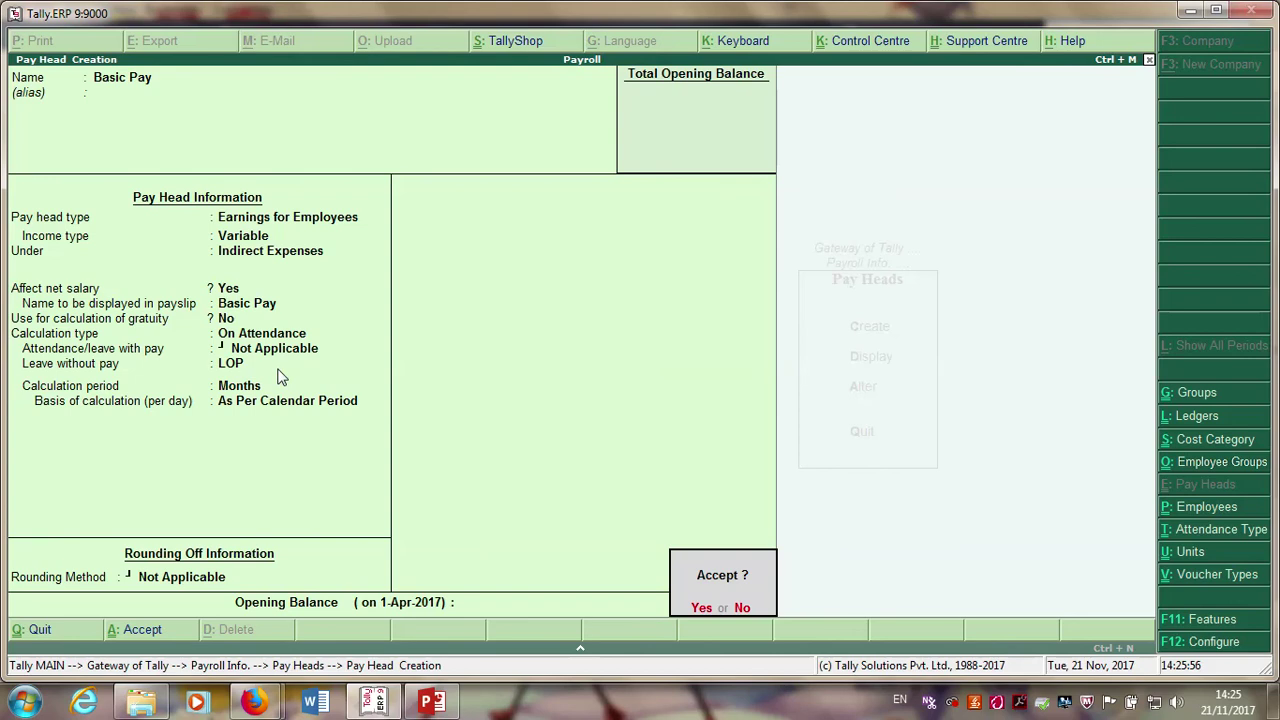
key("Return")
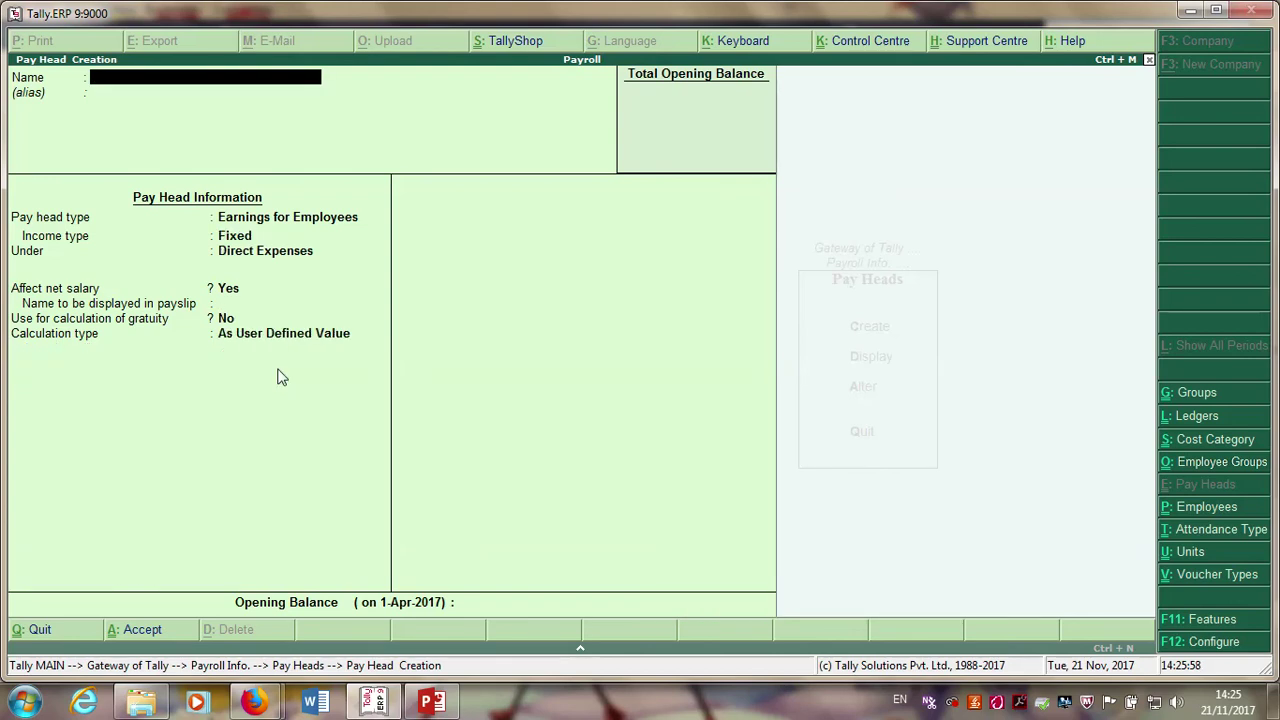
- Start a pay head named DA as Earnings for Employees, with Variable income type, under Indirect Expenses
type("DA")
key("Return")
key("Return")
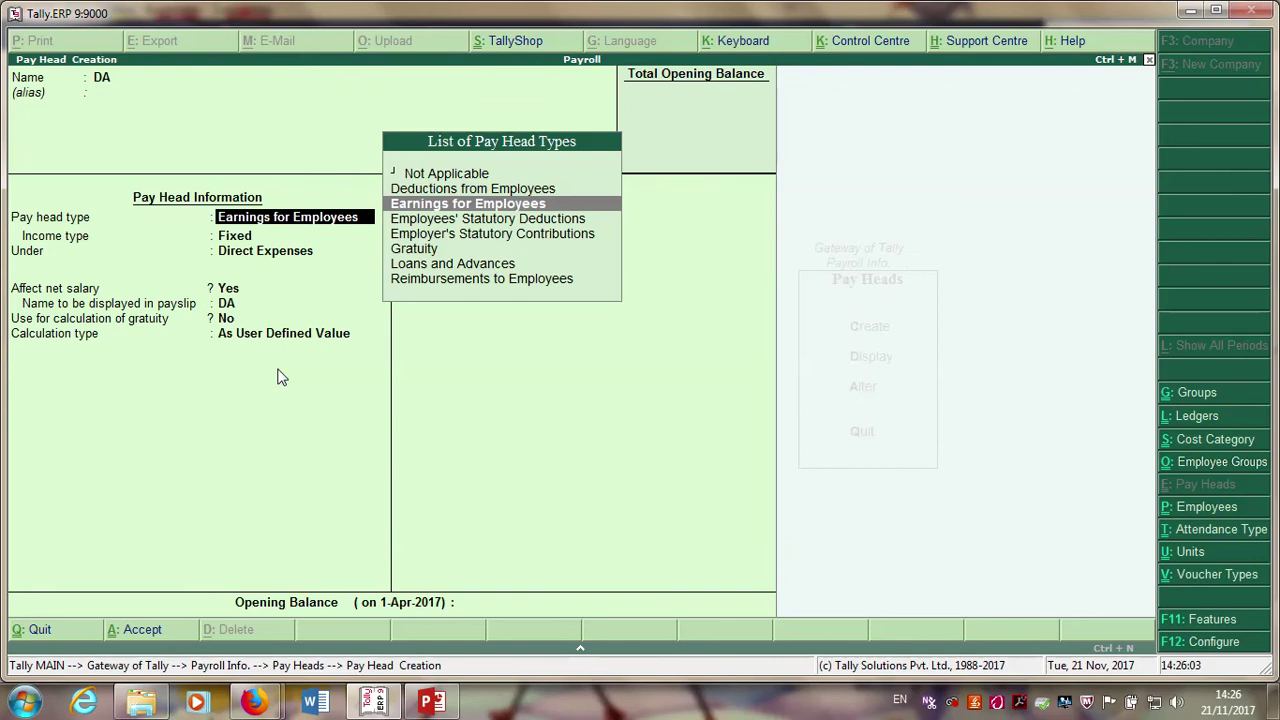
key("Return")
key("Down")
key("Return")
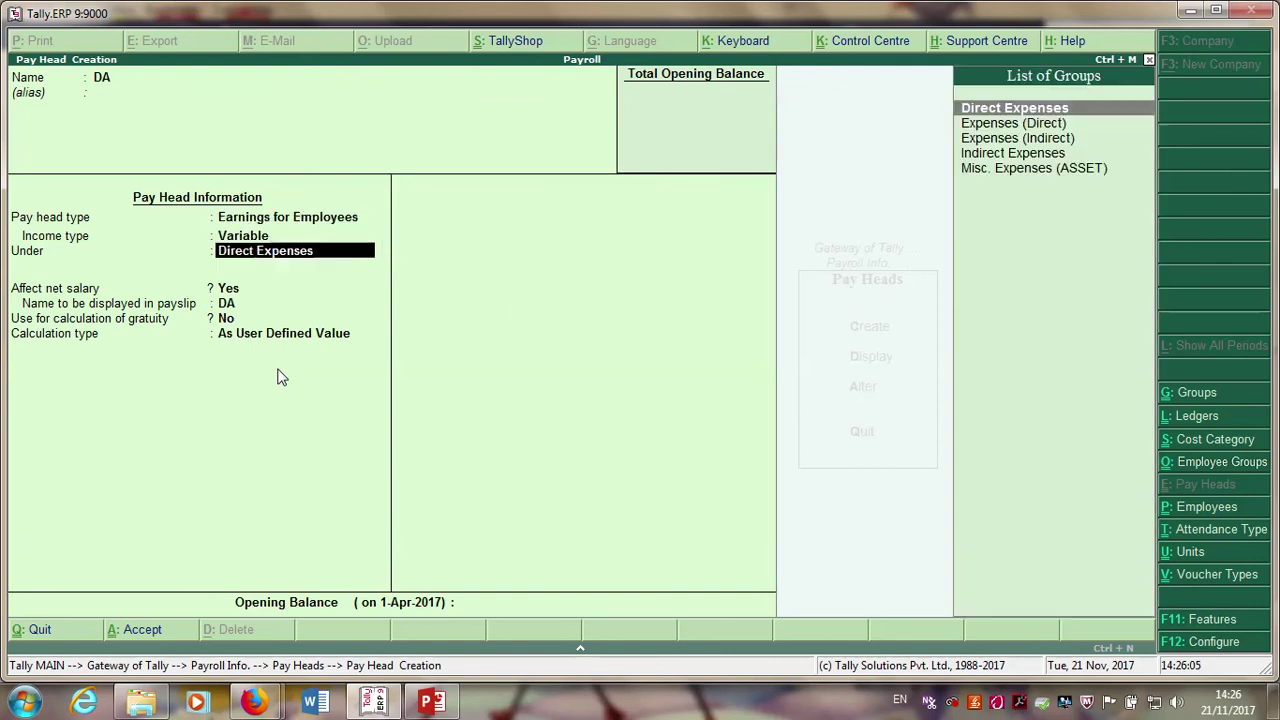
key("Down")
key("Down")
key("Down")
key("Return")
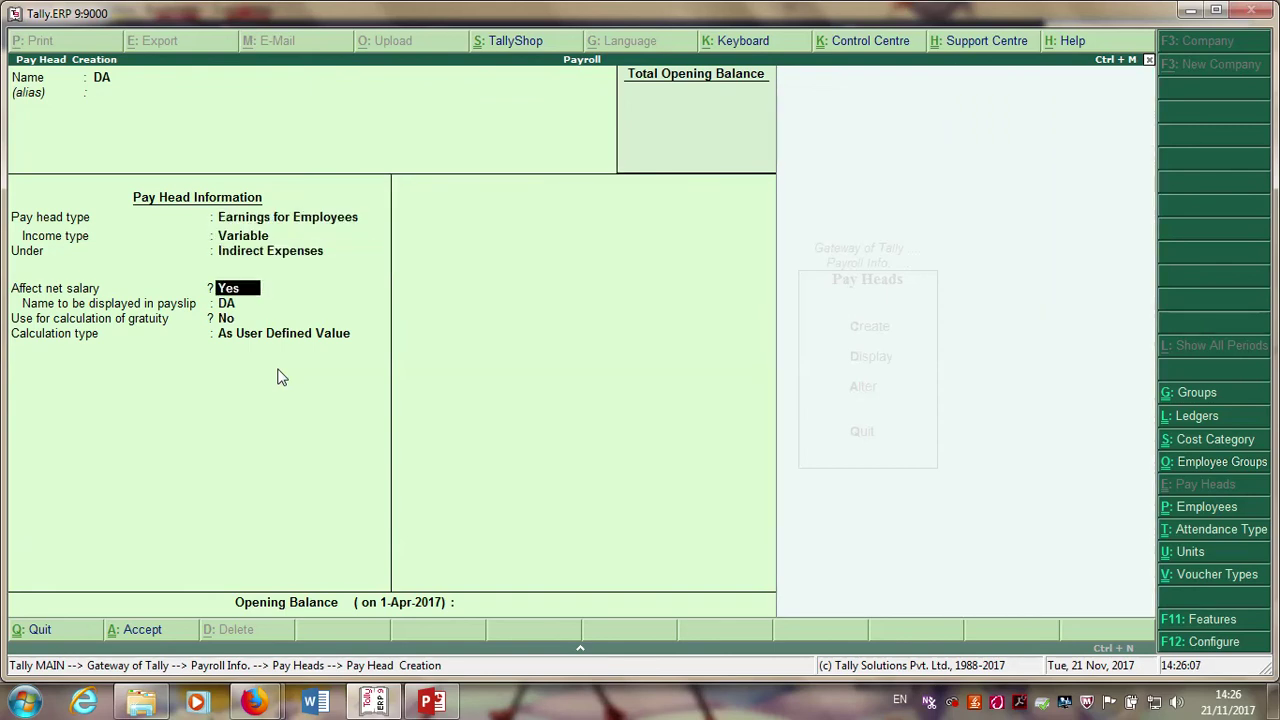
- Keep DA affecting net salary without gratuity, and calculate it As Computed Value per Months with rounding Not Applicable
key("Return")
key("Return")
key("Return")
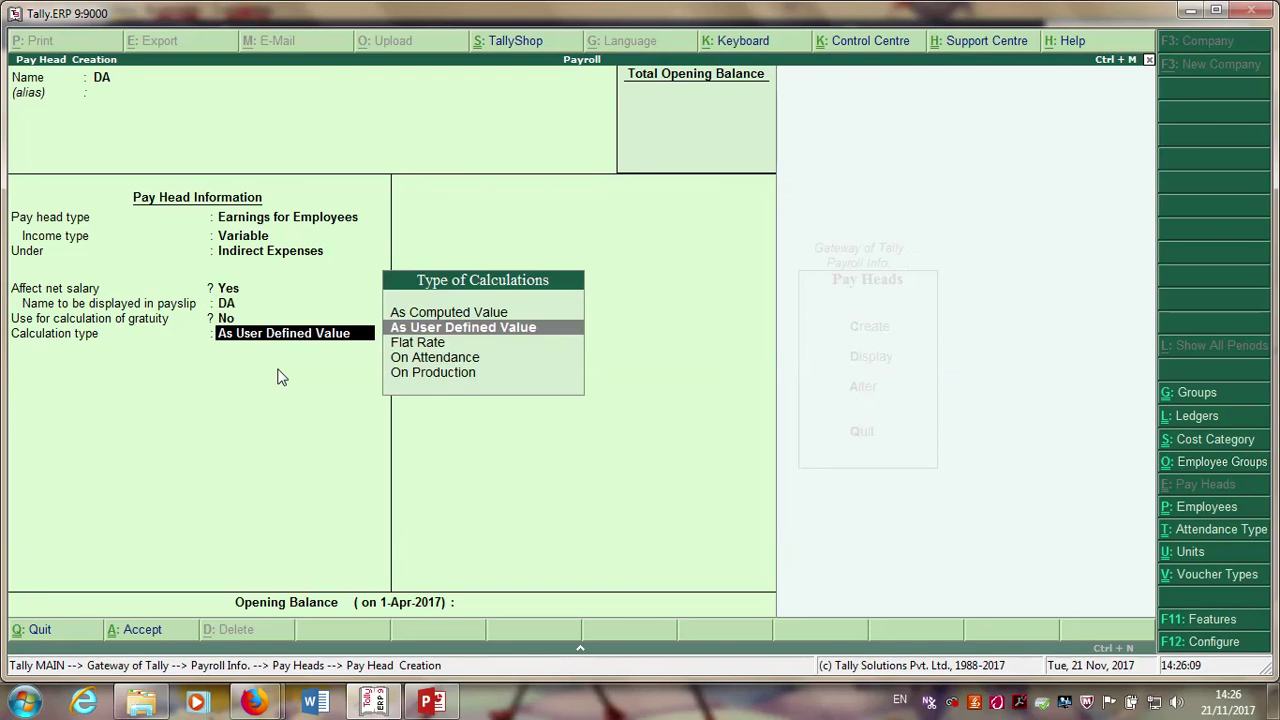
key("Up")
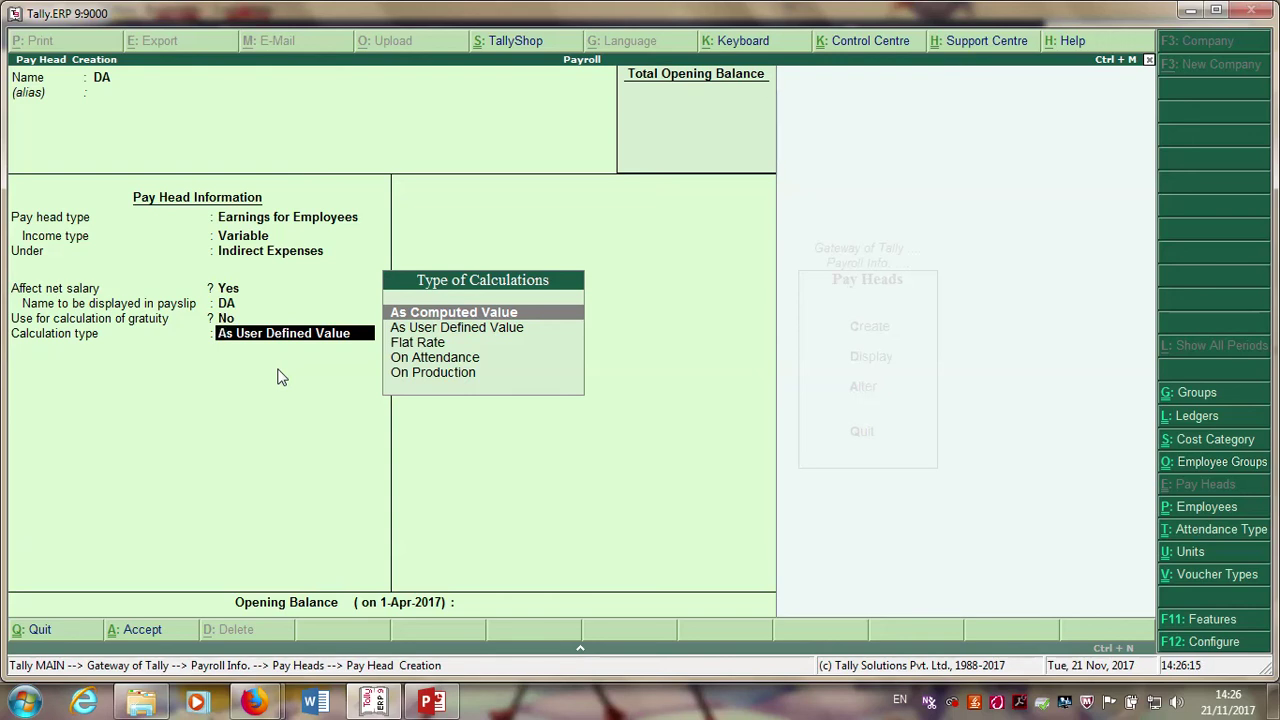
mouse_move(554, 3)
key("Return")
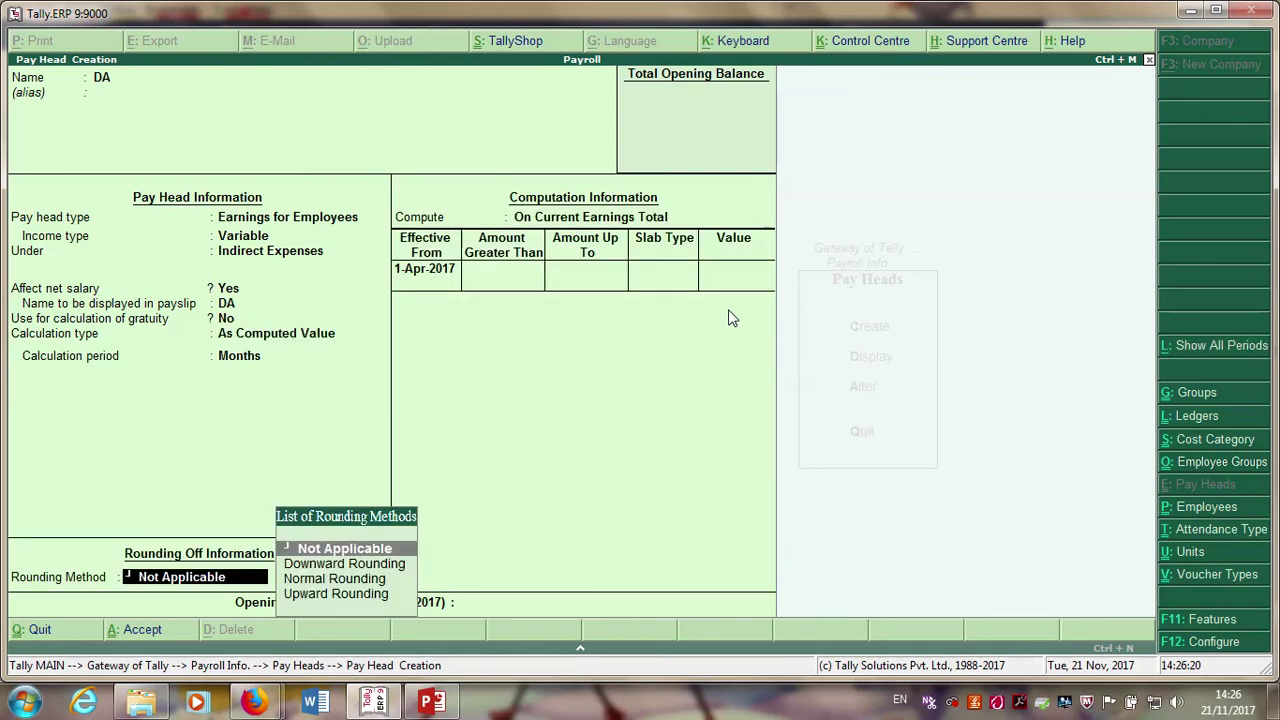
key("Return")
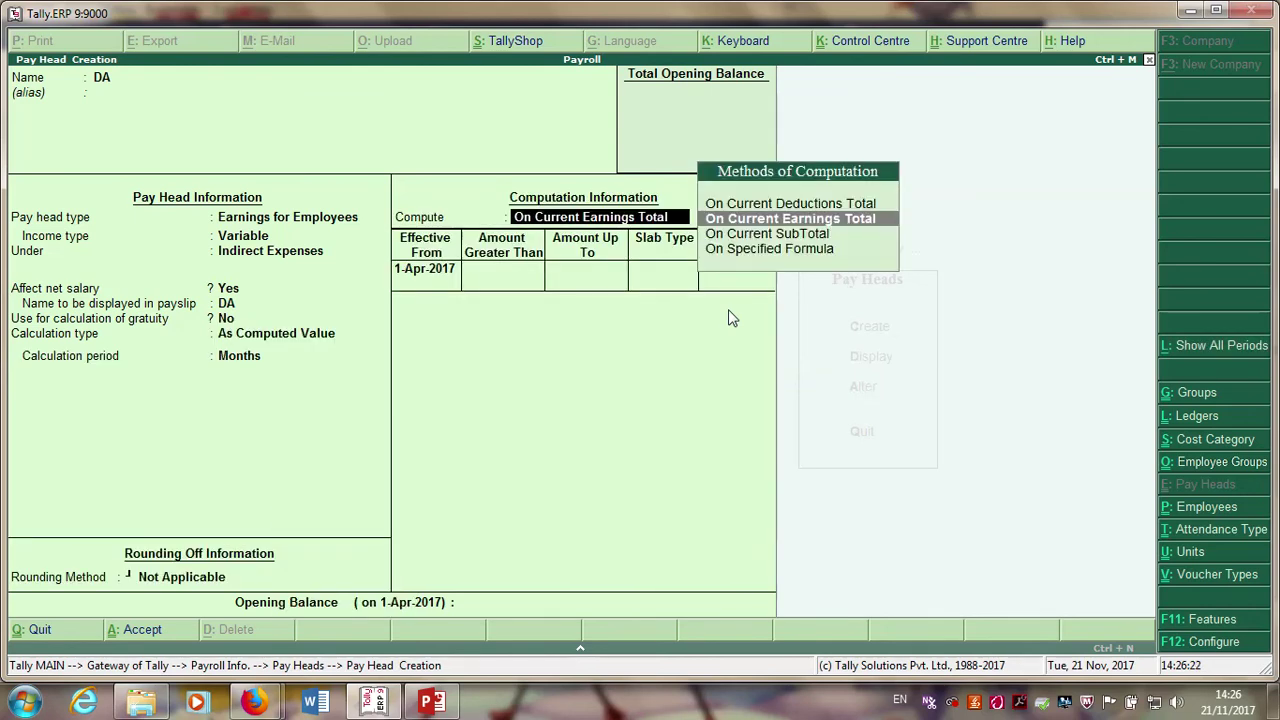
- Compute DA On Specified Formula, with Basic Pay as the only pay head in the formula
key("Down")
key("Down")
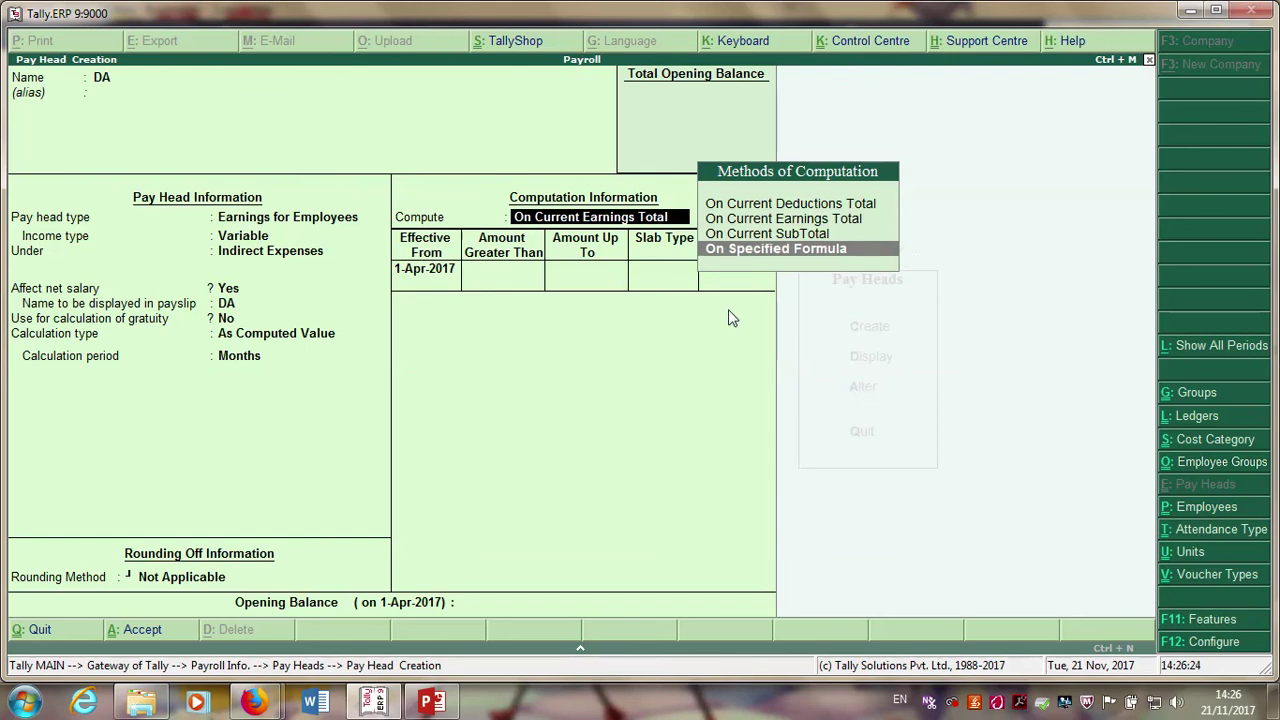
key("Return")
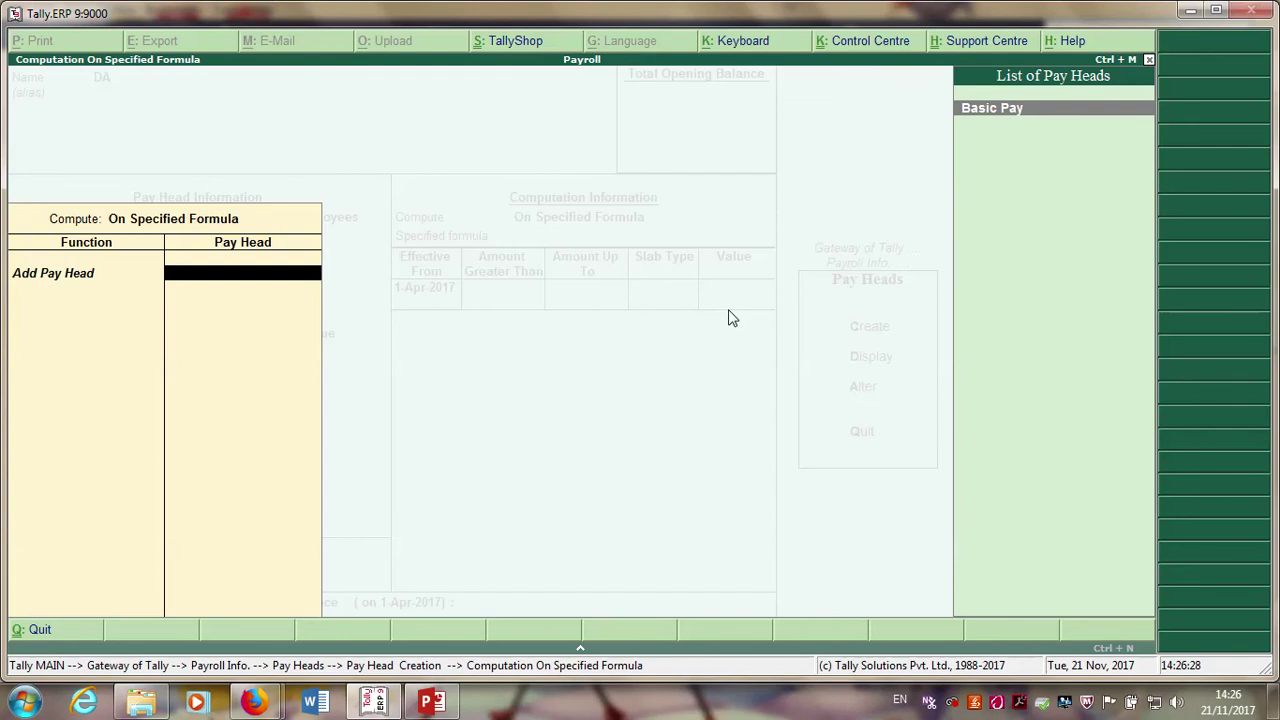
key("Return")
key("Return")
- Add a Percentage slab of 132% to DA's computation, effective from 1-Apr-2017 with no amount limit
key("Return")
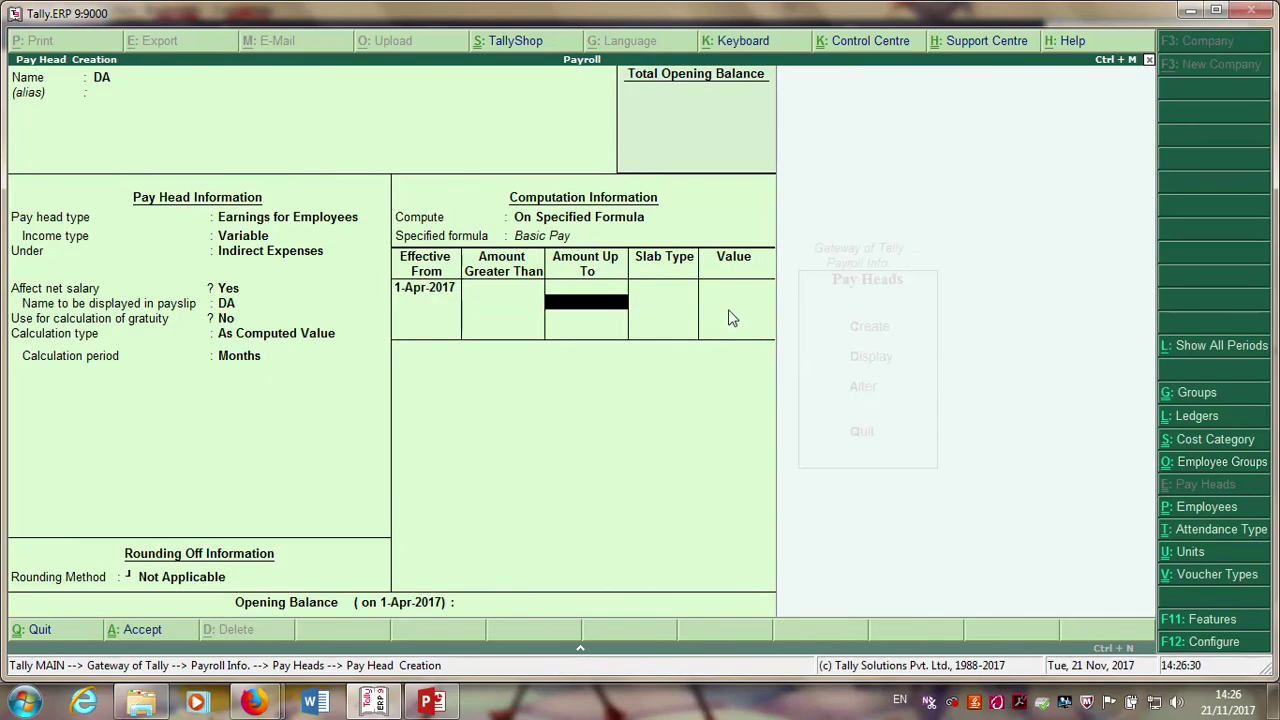
key("Return")
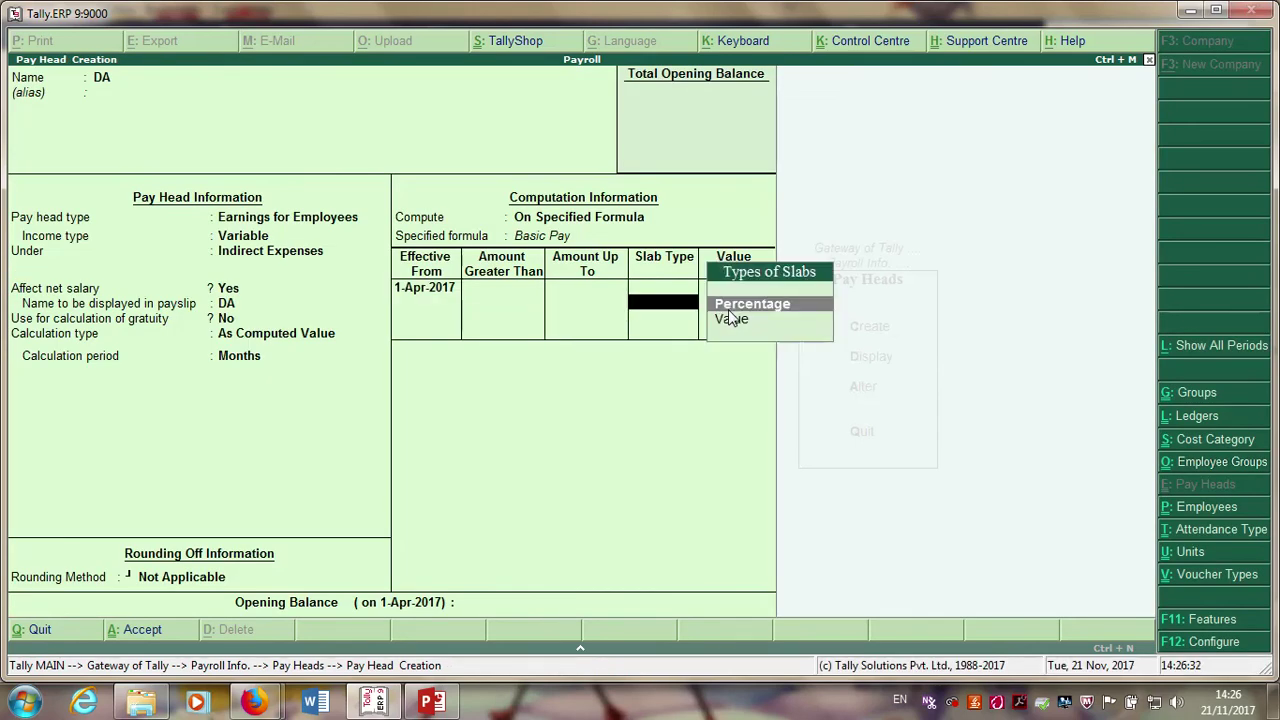
key("Return")
type("132")
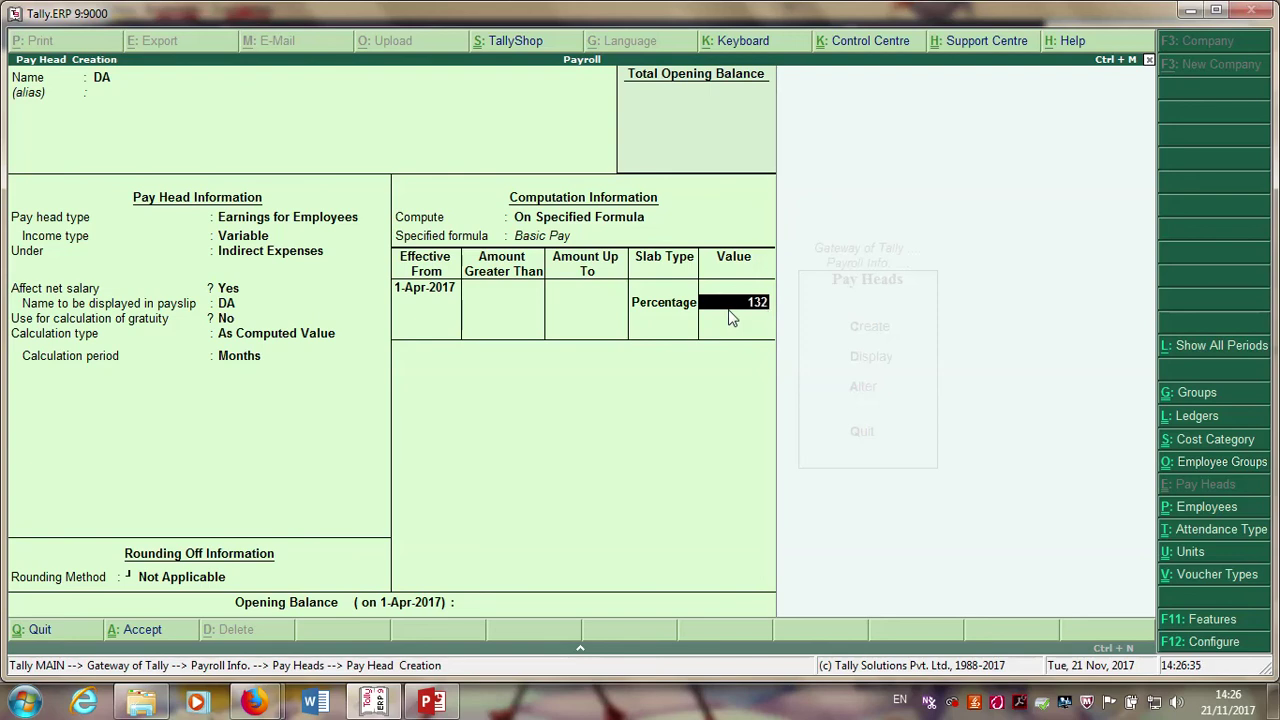
key("Return")
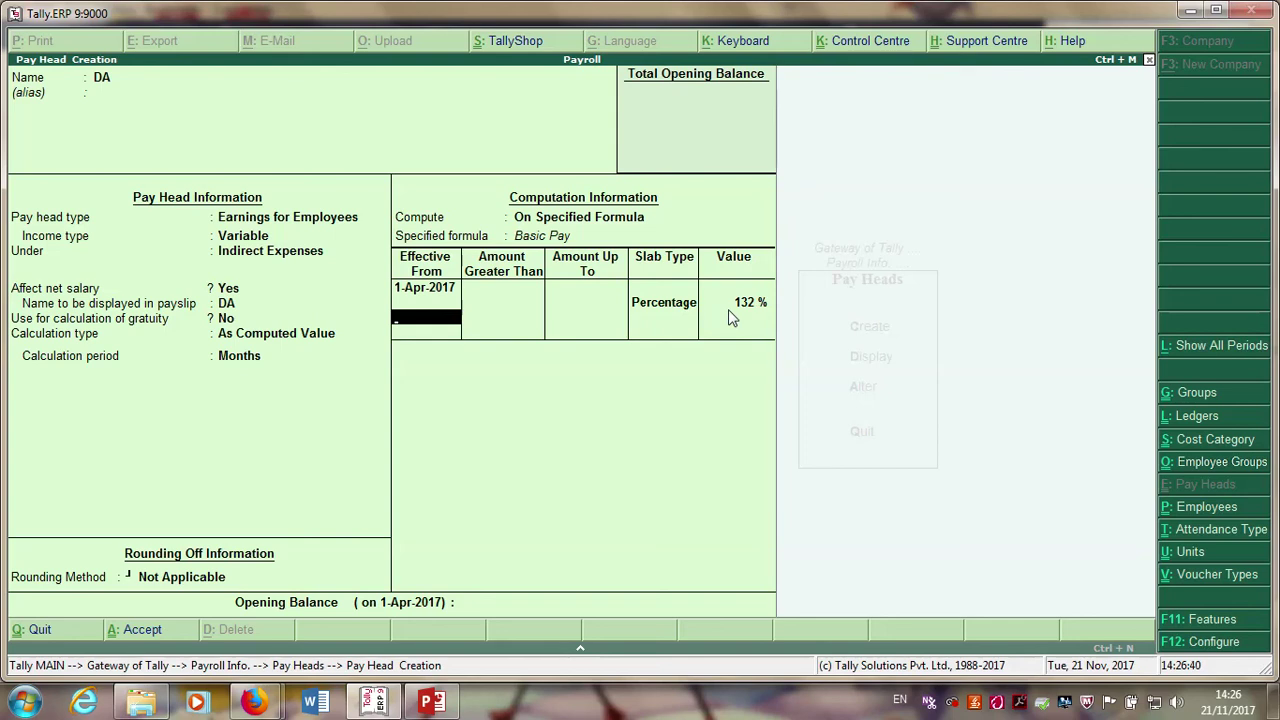
key("Return")
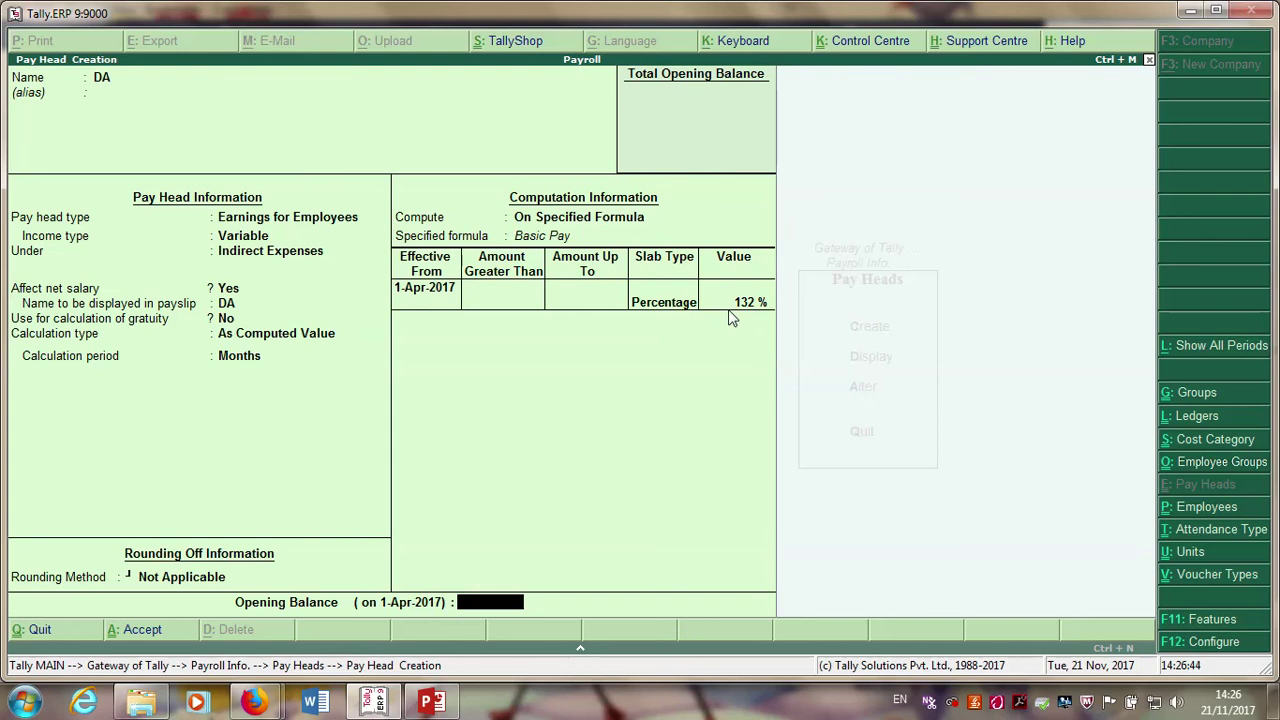
- Go back through DA's computation settings and review the specified formula and its slab
key("BackSpace")
key("BackSpace")
key("BackSpace")
key("BackSpace")
key("BackSpace")
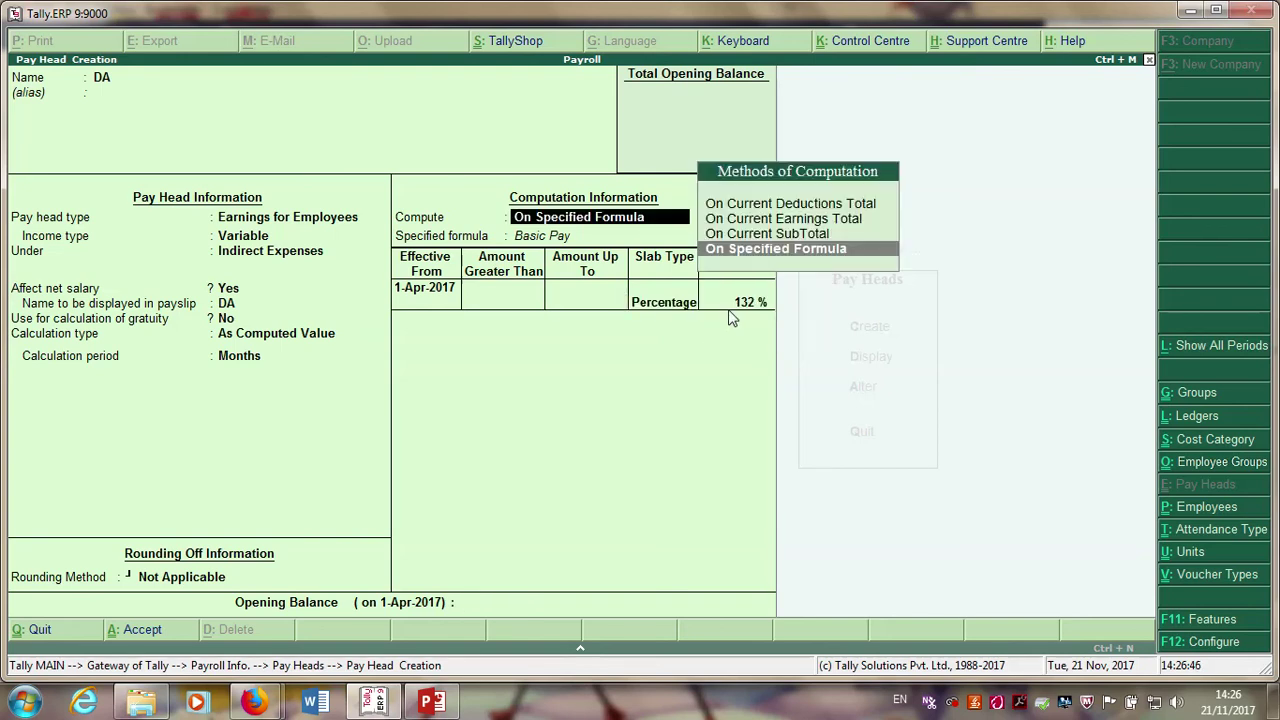
key("Return")
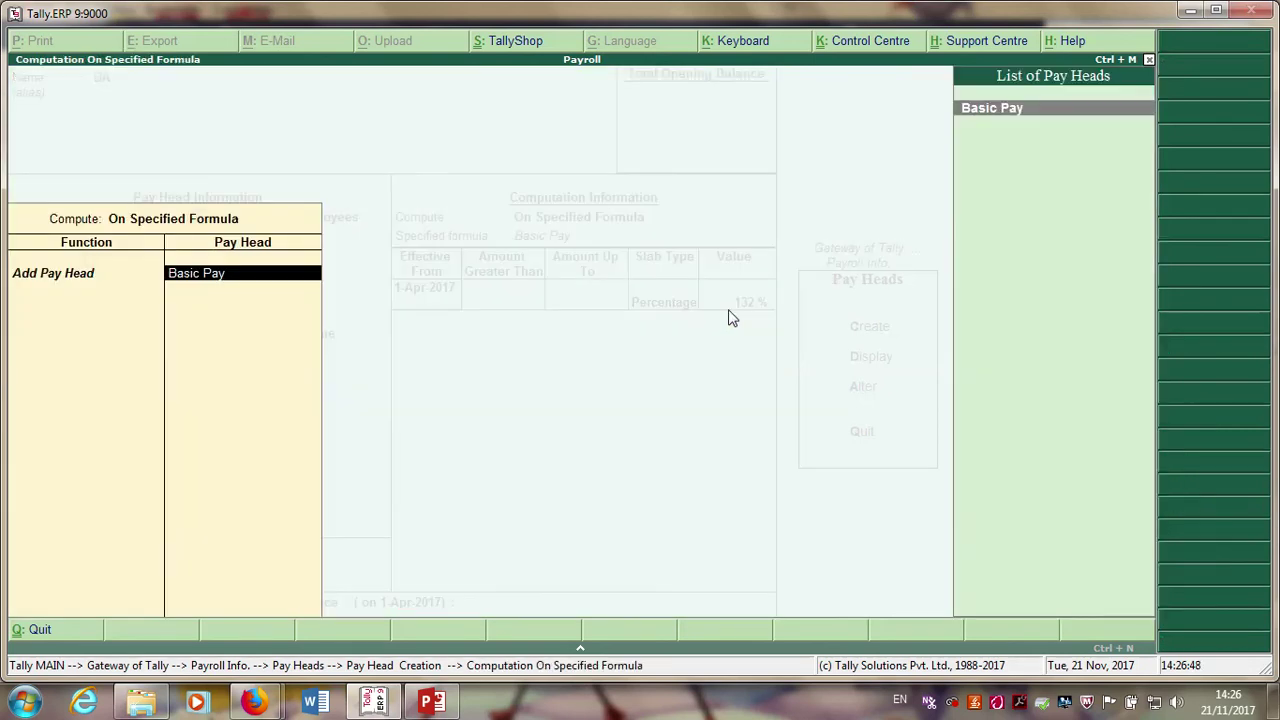
key("Return")
key("Return")
key("Return")
key("Return")
key("Return")
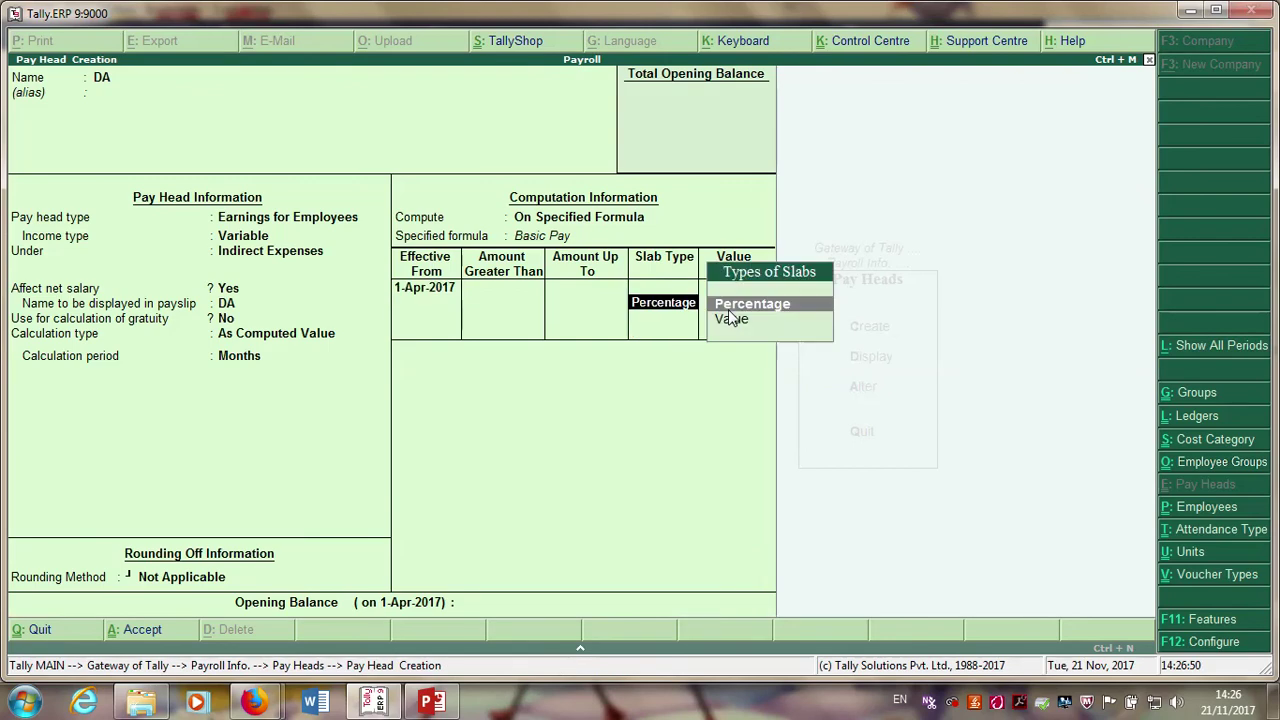
- Keep DA's percentage slab, leave the opening balance empty and save the pay head
key("Return")
key("Return")
key("Return")
key("Return")
key("Return")
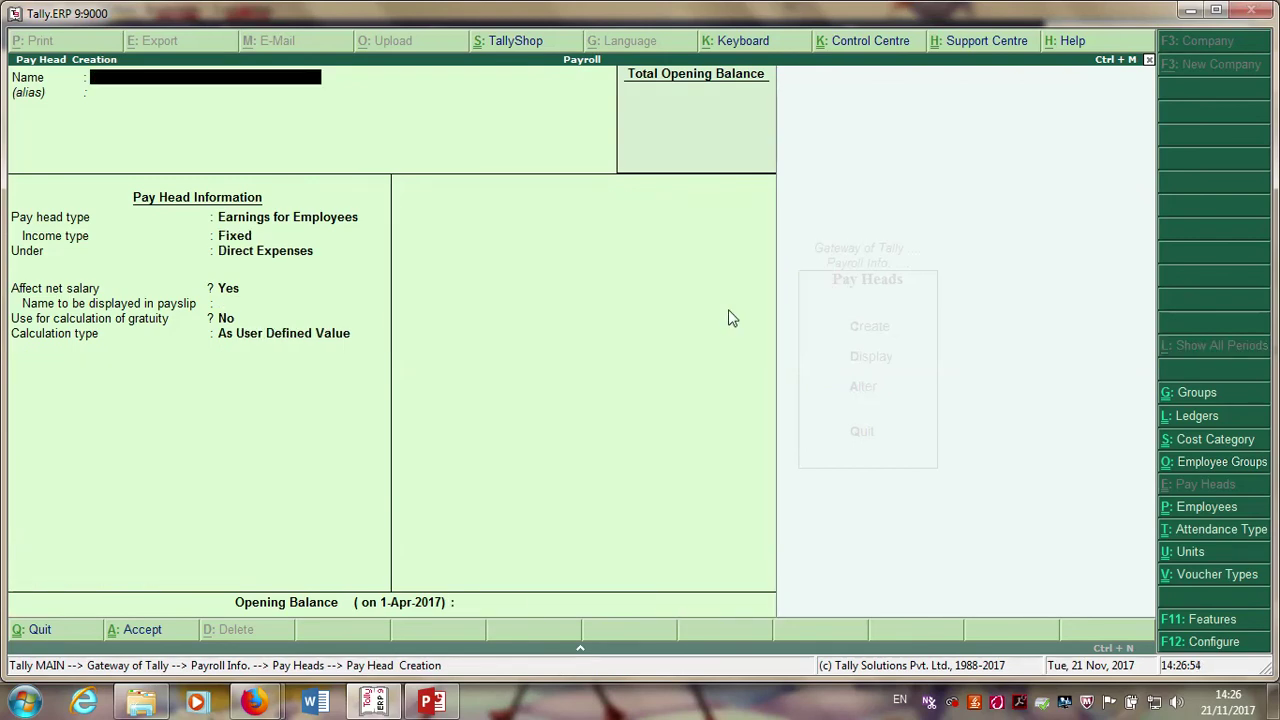
- Start a pay head named HRA as Earnings for Employees with Variable income type
type("HRA")
key("Return")
key("Return")
key("Return")
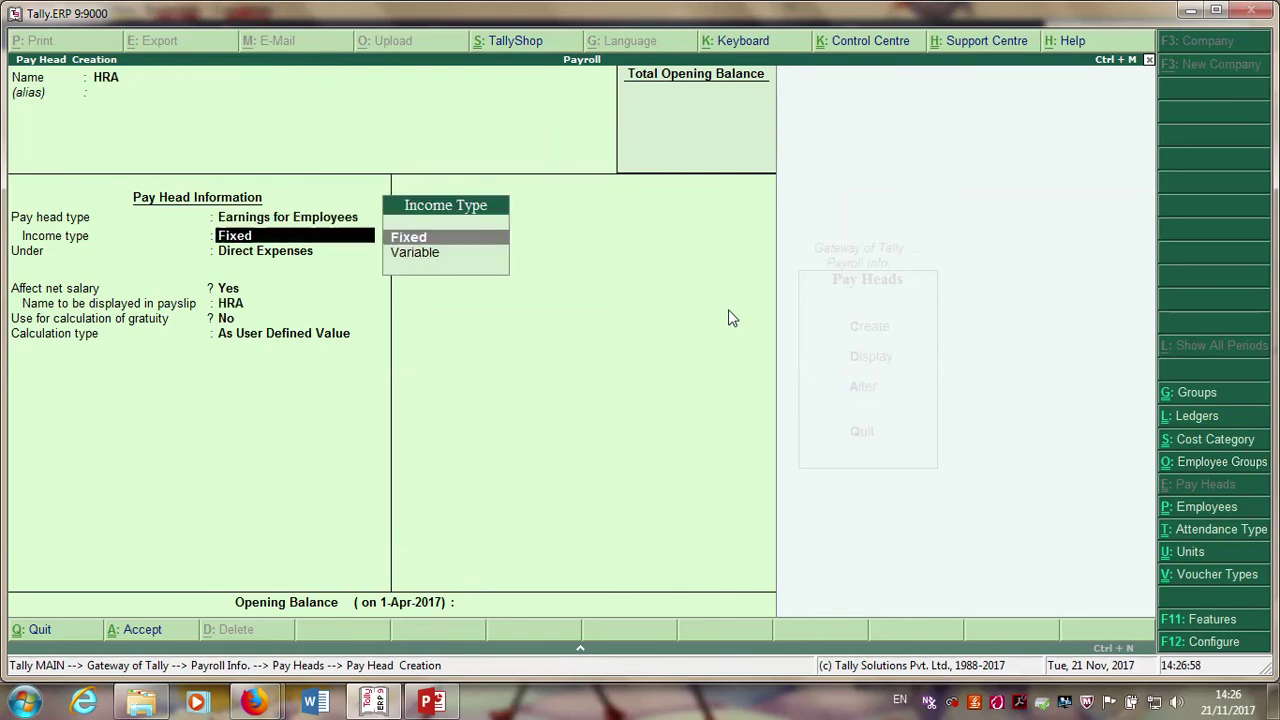
key("Return")
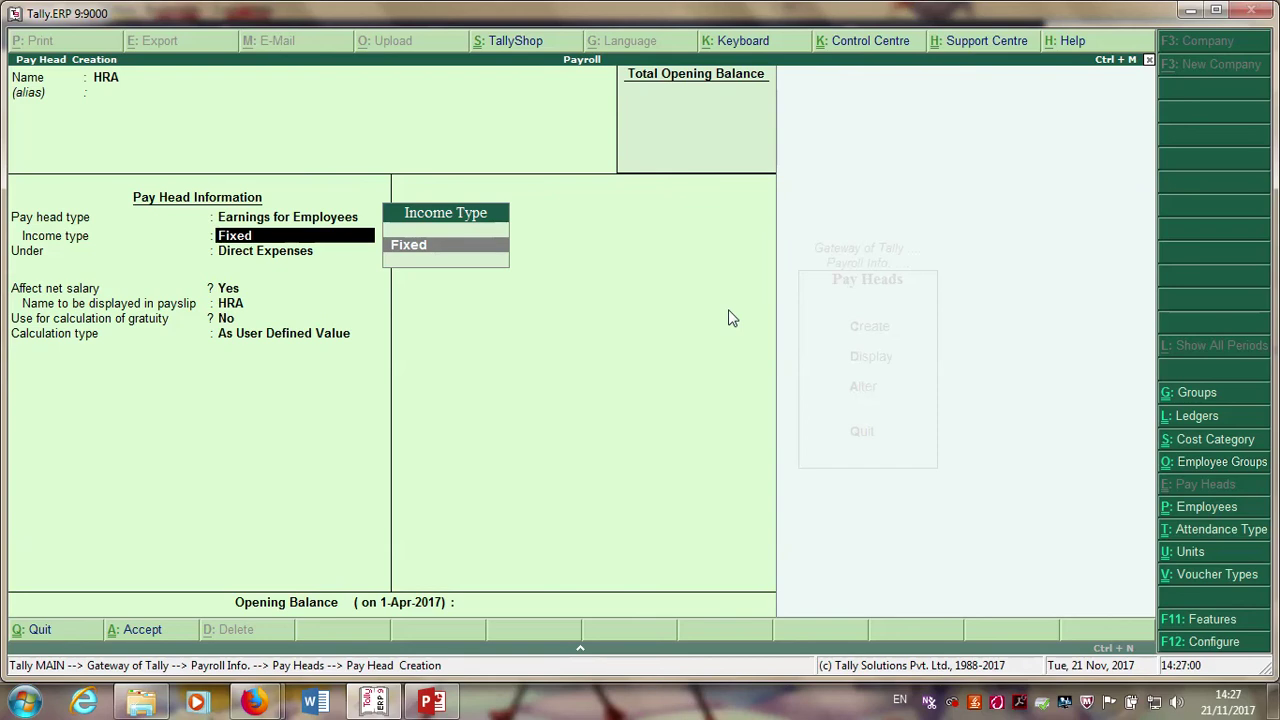
type("v")
key("BackSpace")
key("BackSpace")
type("V")
key("Return")
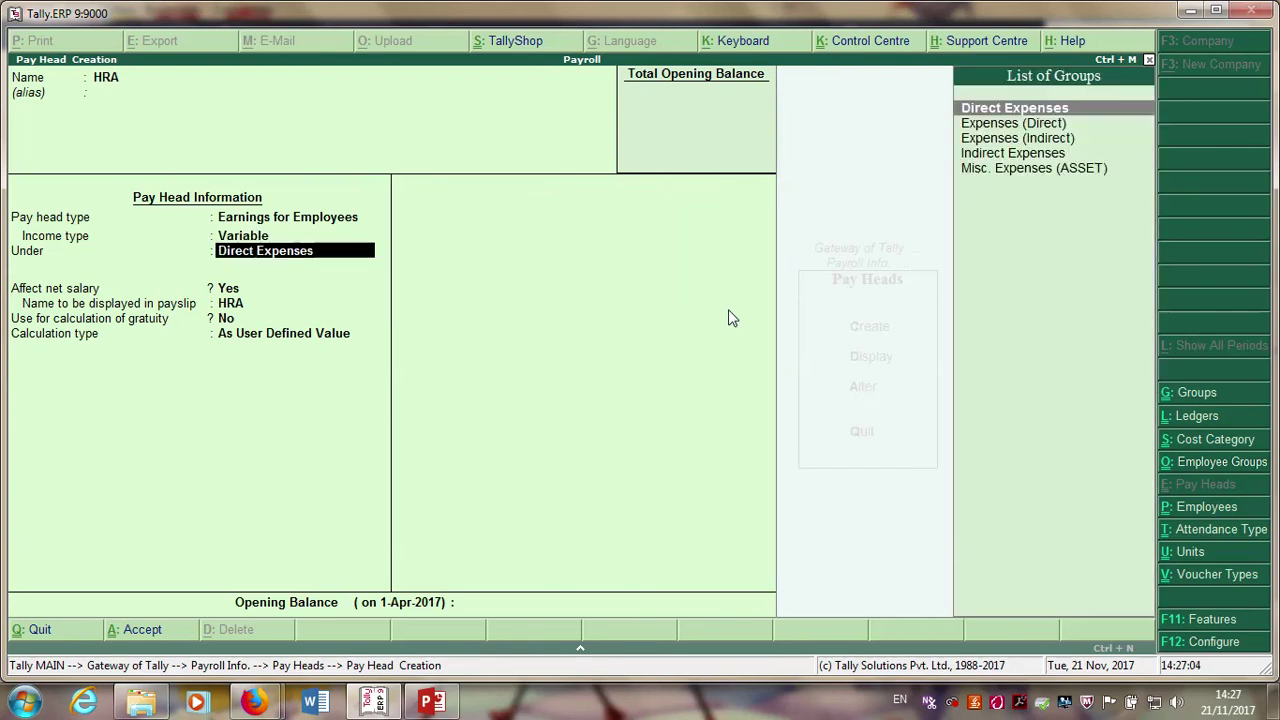
- Place HRA under Indirect Expenses and keep it affecting net salary without use for gratuity
key("Down")
key("Down")
key("Down")
key("Return")
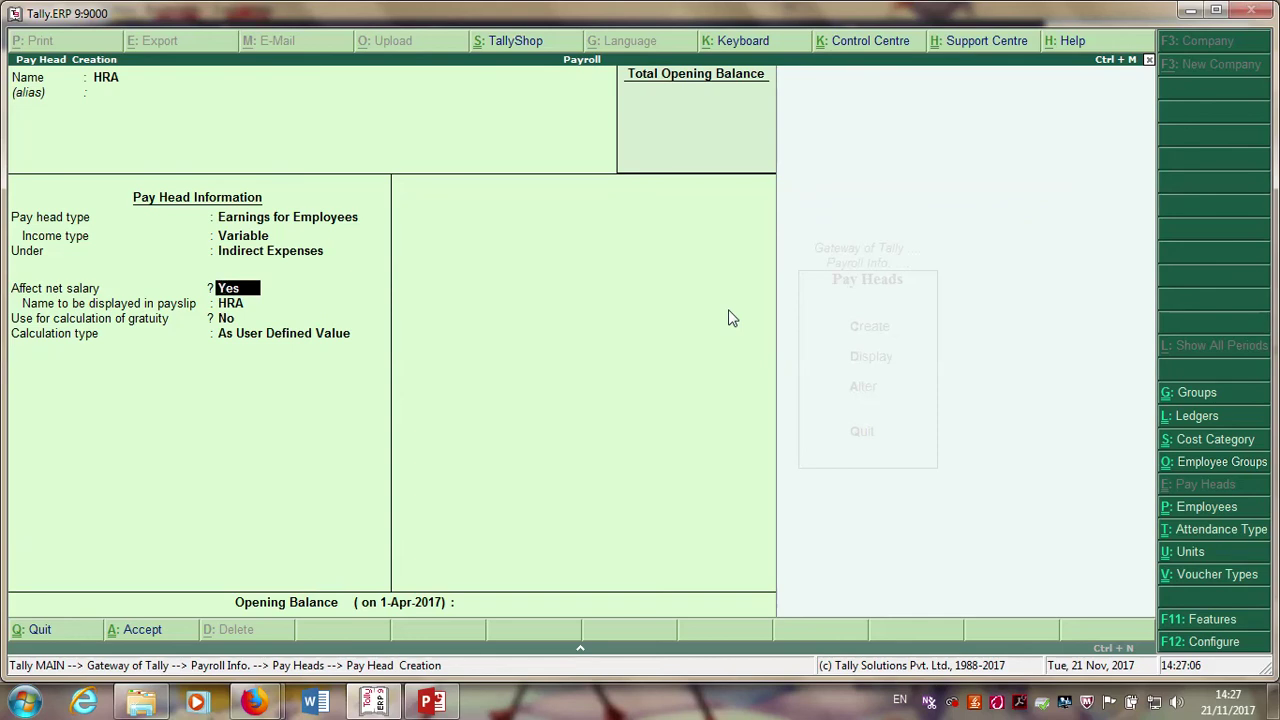
key("Return")
key("Return")
key("Return")
- Calculate HRA As Computed Value per Months without rounding, using a specified formula of Basic Pay
key("Up")
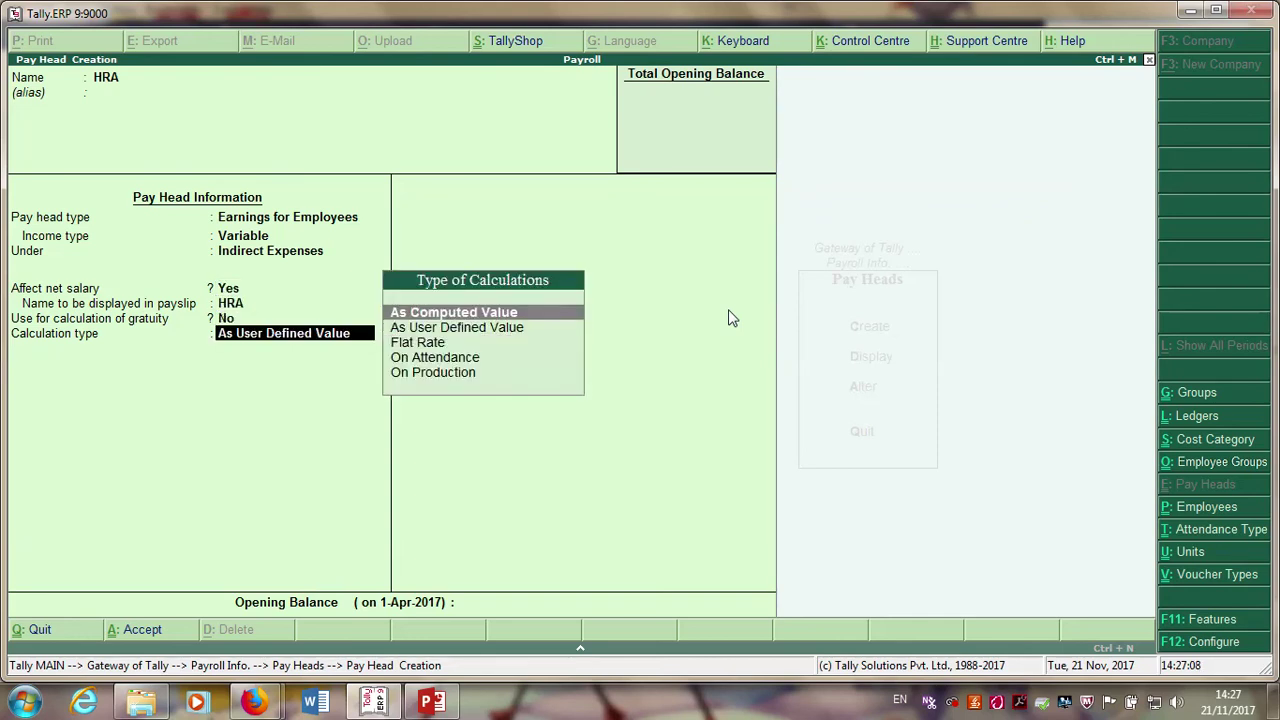
key("Return")
key("Return")
key("Return")
key("Down")
key("Down")
key("Return")
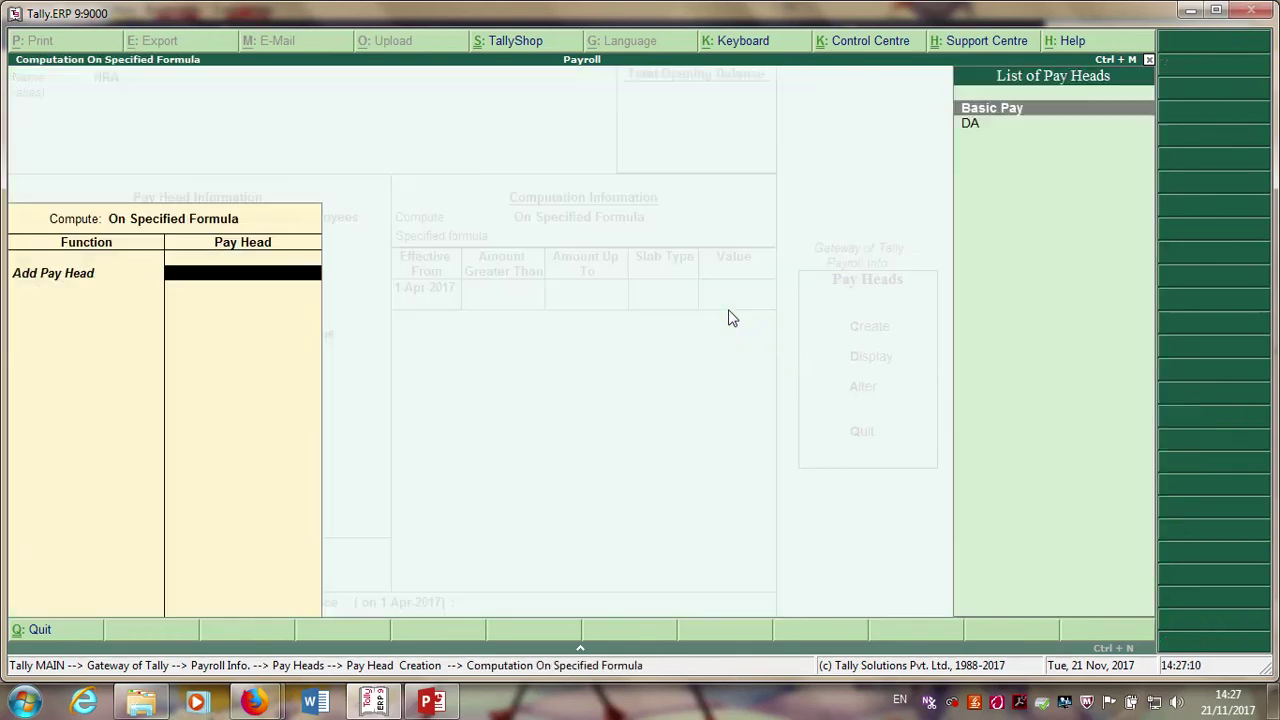
key("Return")
key("Return")
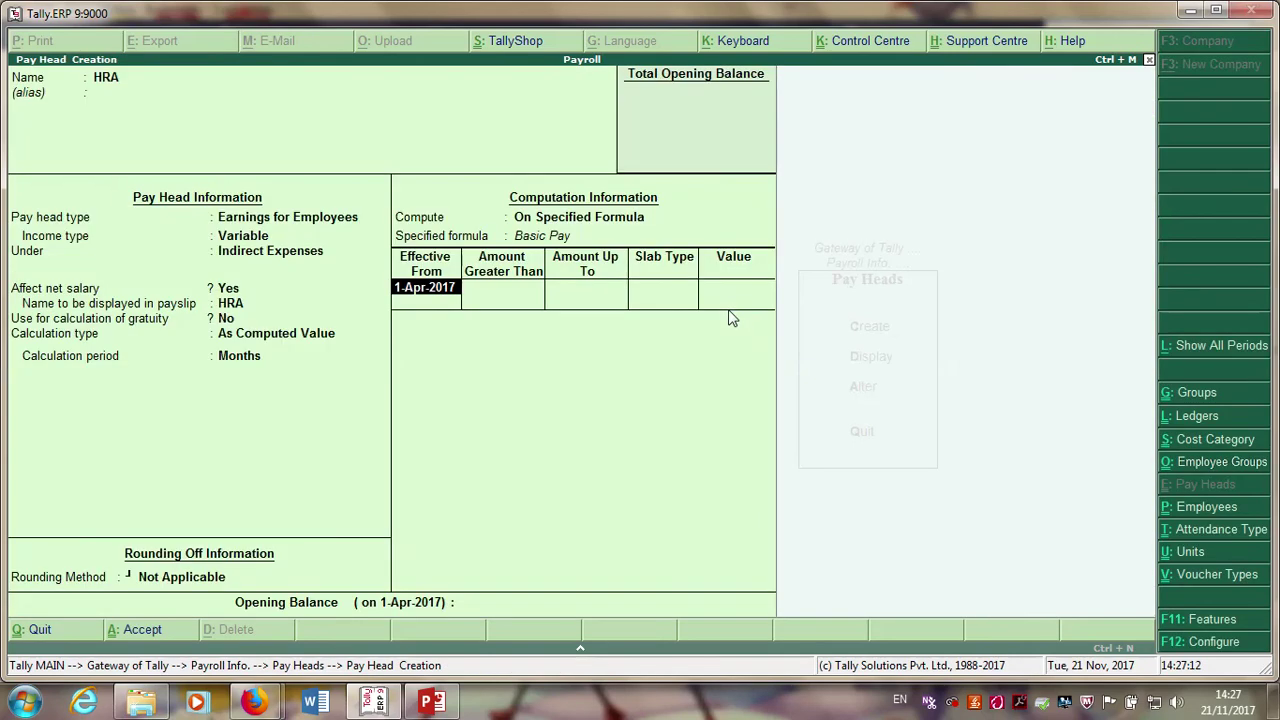
- Add a Percentage slab of 50% to HRA effective from 1-Apr-2017 and save the pay head
key("Return")
key("Return")
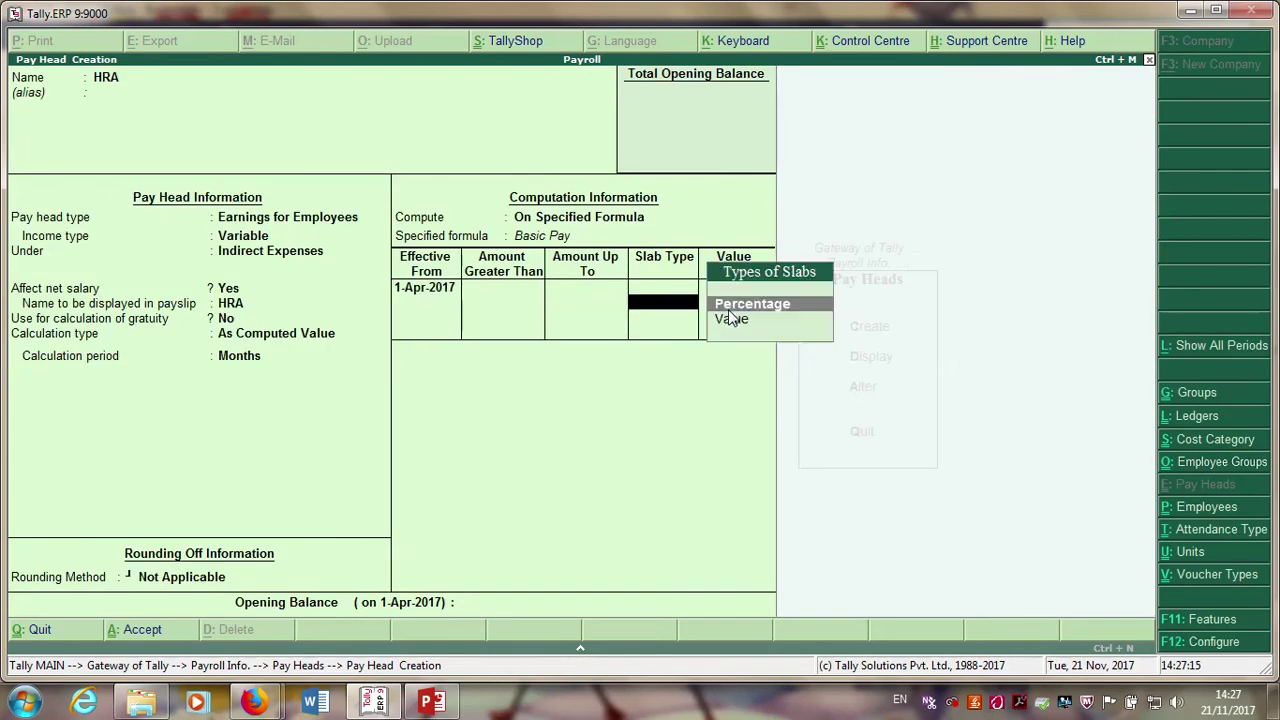
key("Return")
type("50")
key("Return")
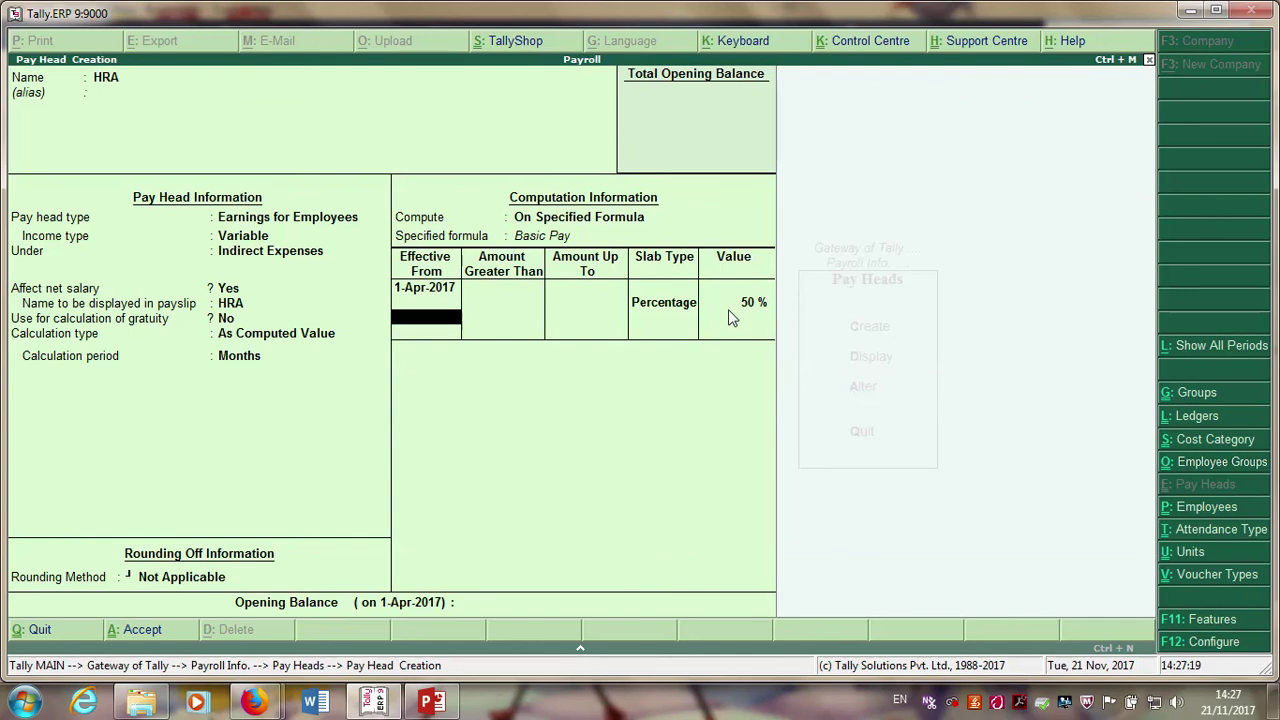
key("Return")
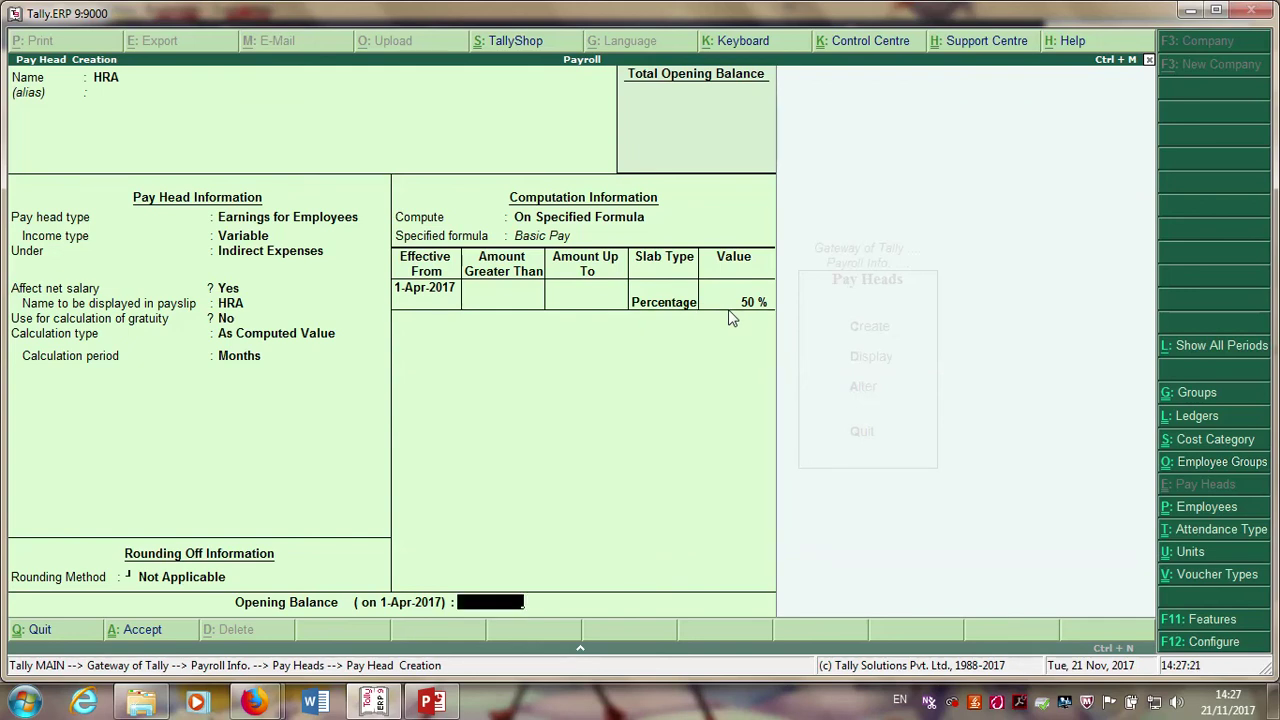
key("Return")
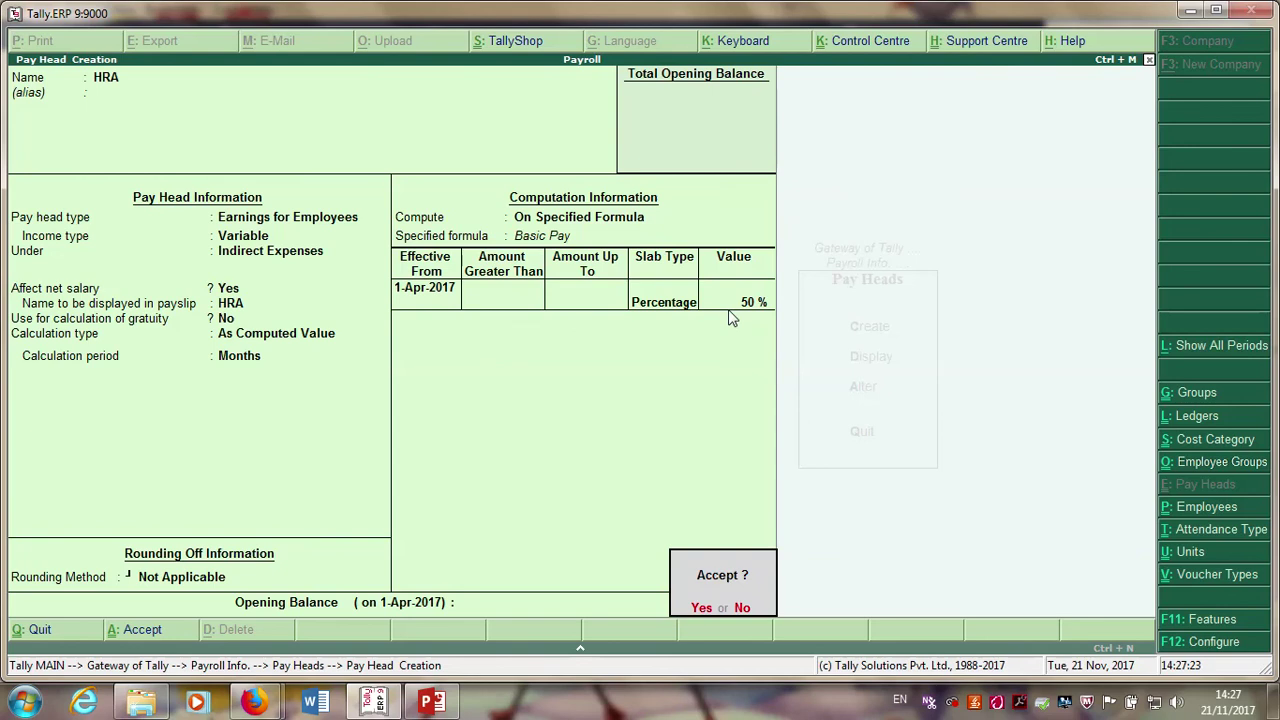
key("Return")
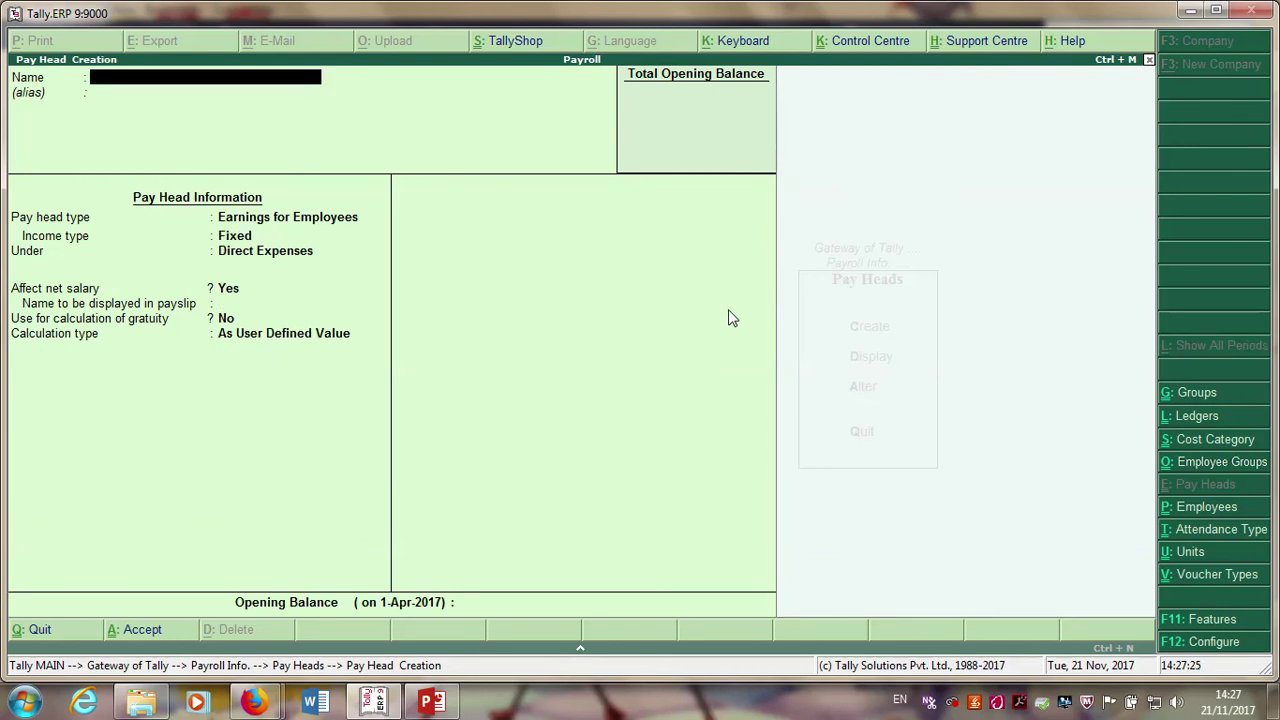
- Start a pay head named CCA as Earnings for Employees, with Variable income type, under Indirect Expenses
type("CCA")
key("Return")
key("Return")
key("Return")
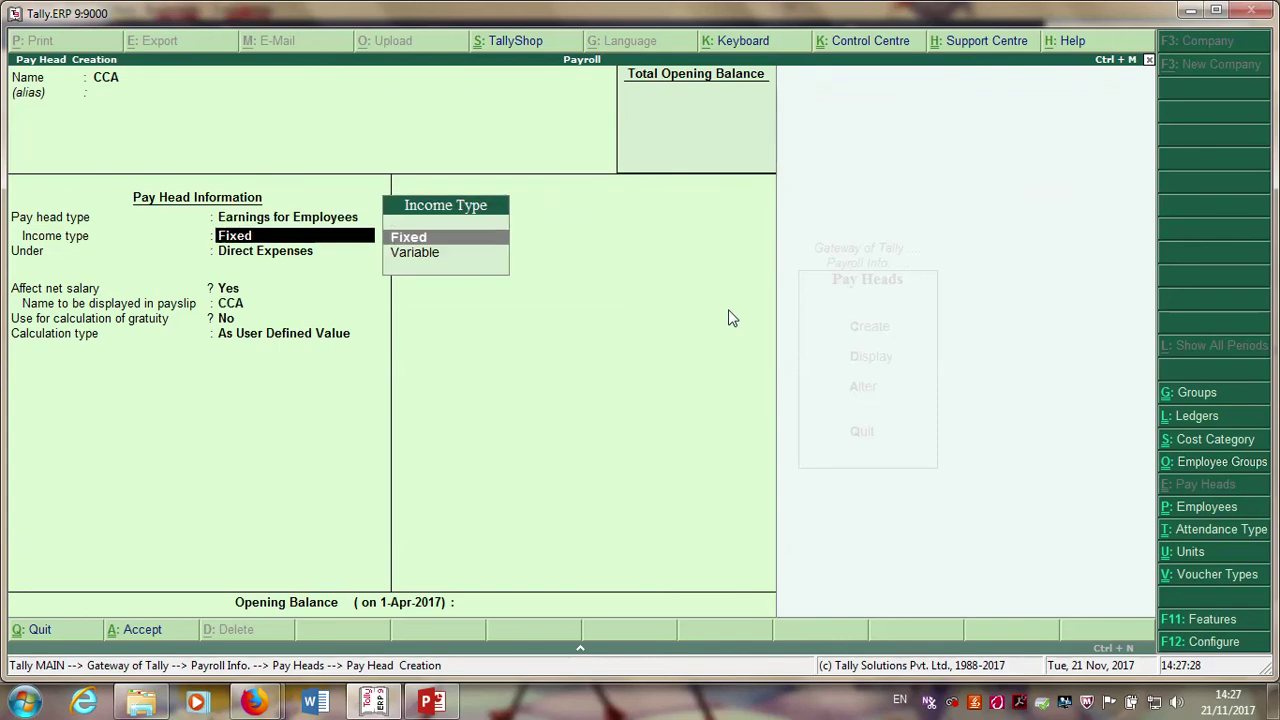
key("Down")
key("Return")
key("Down")
key("Down")
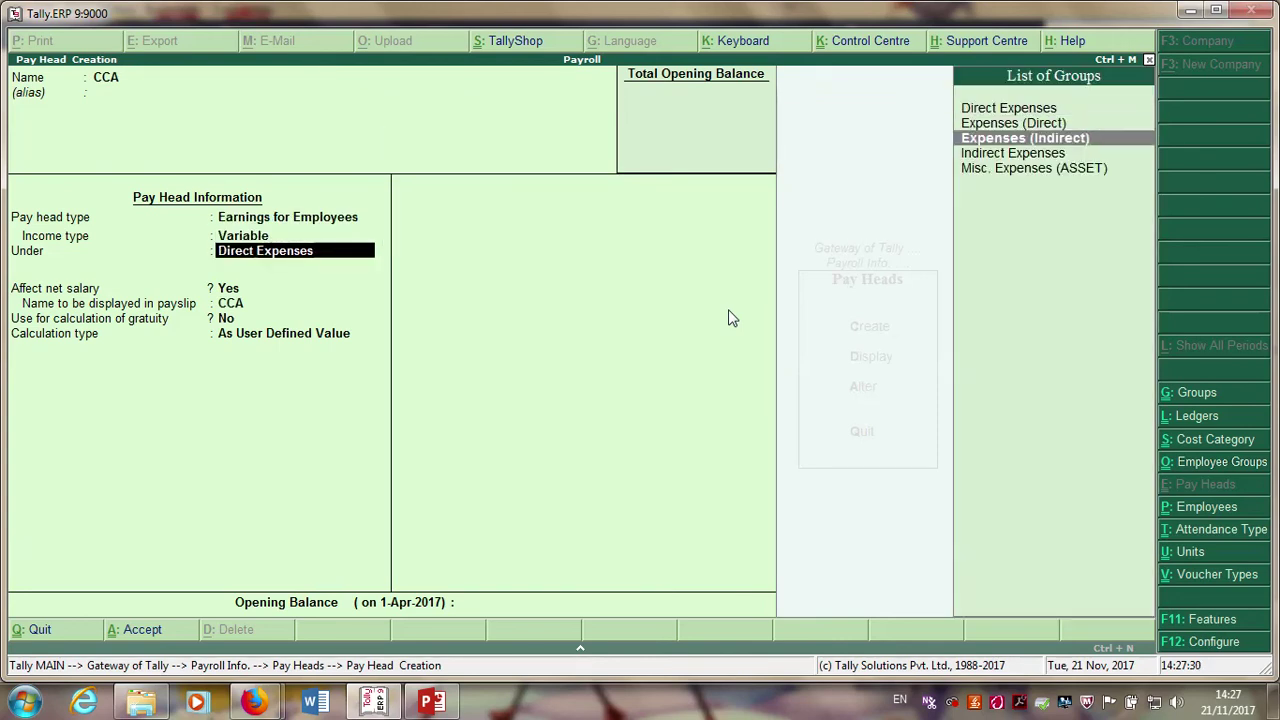
key("Down")
key("Return")
- Keep CCA affecting net salary without gratuity, calculate it at Flat Rate per Months, and save the pay head
key("Return")
key("Return")
key("Return")
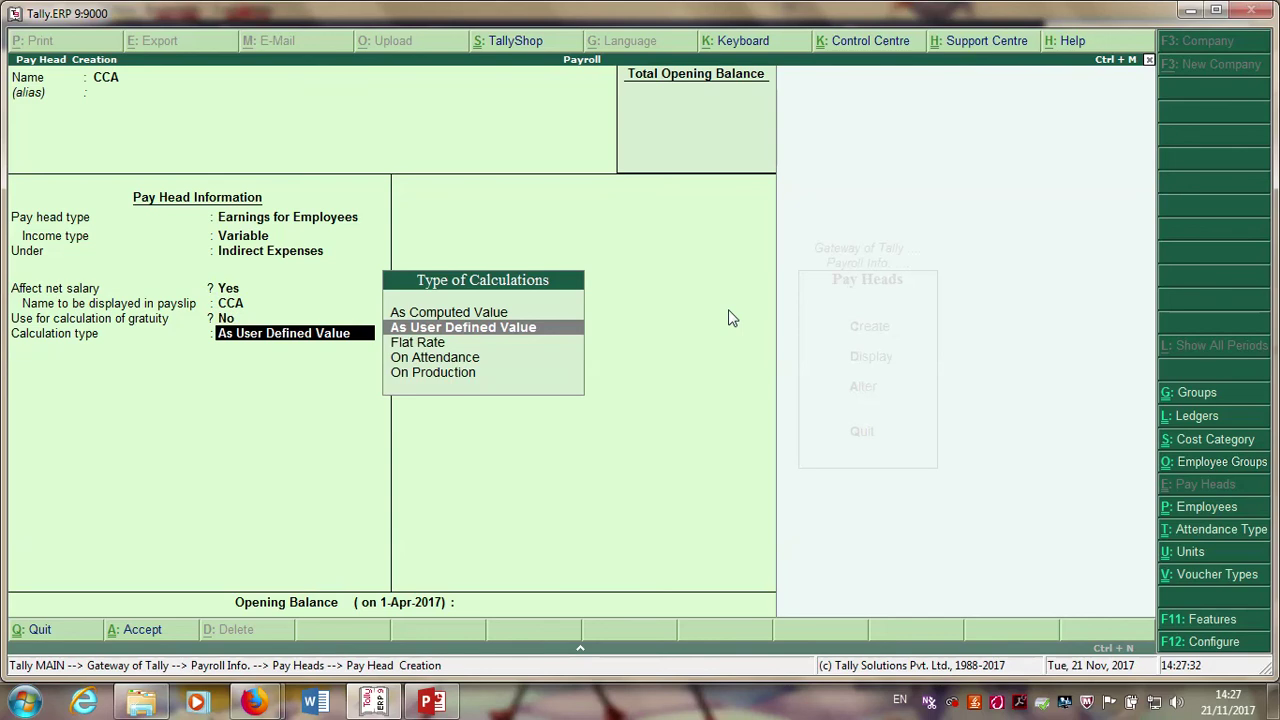
key("Down")
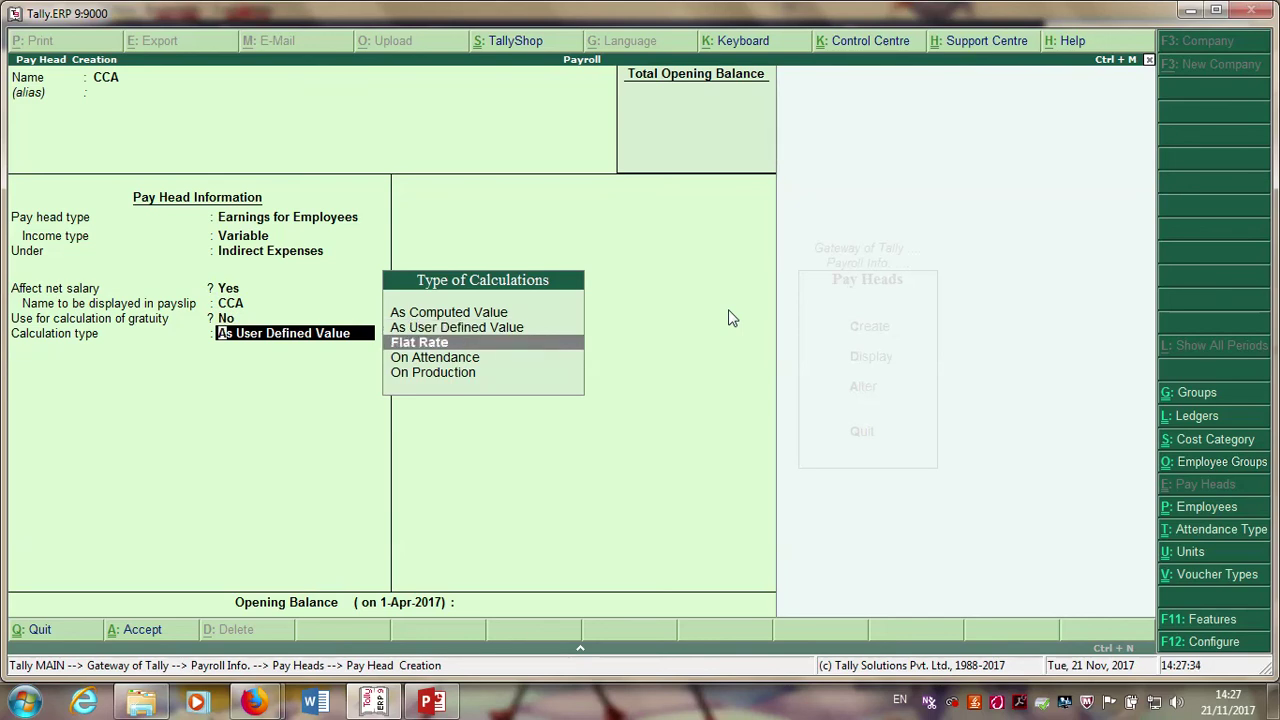
key("Return")
key("Down")
key("Down")
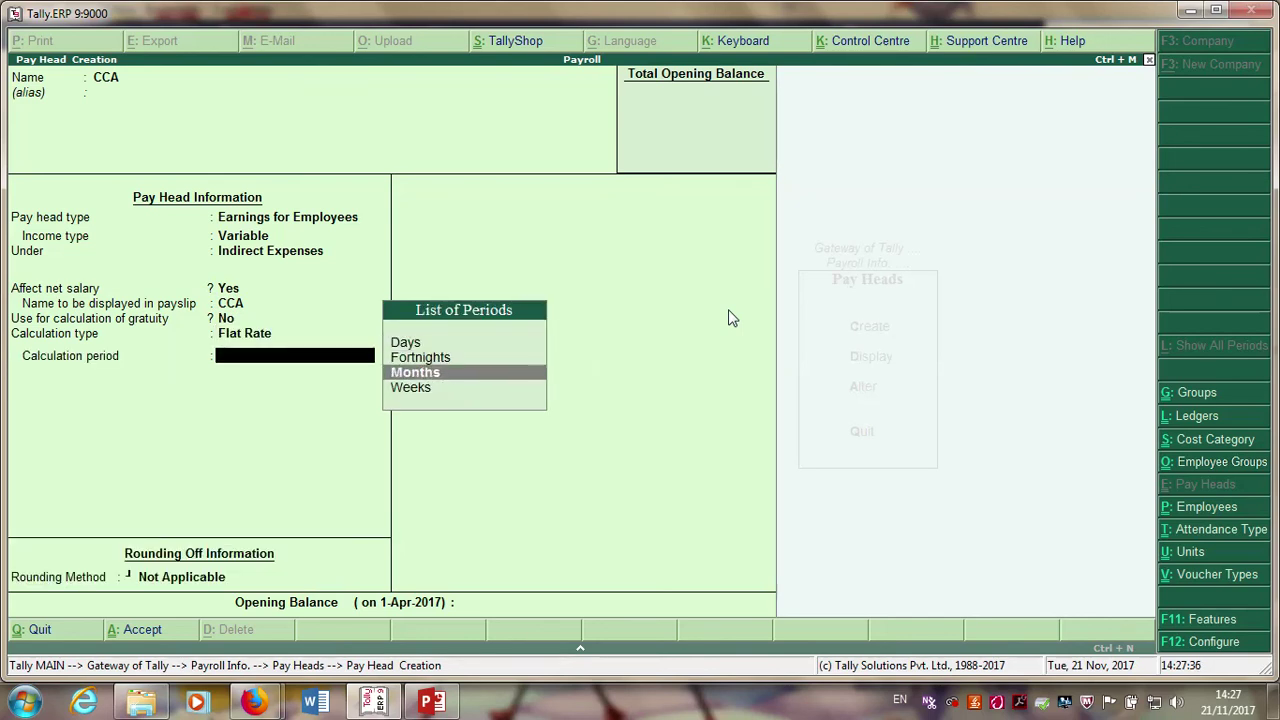
key("Return")
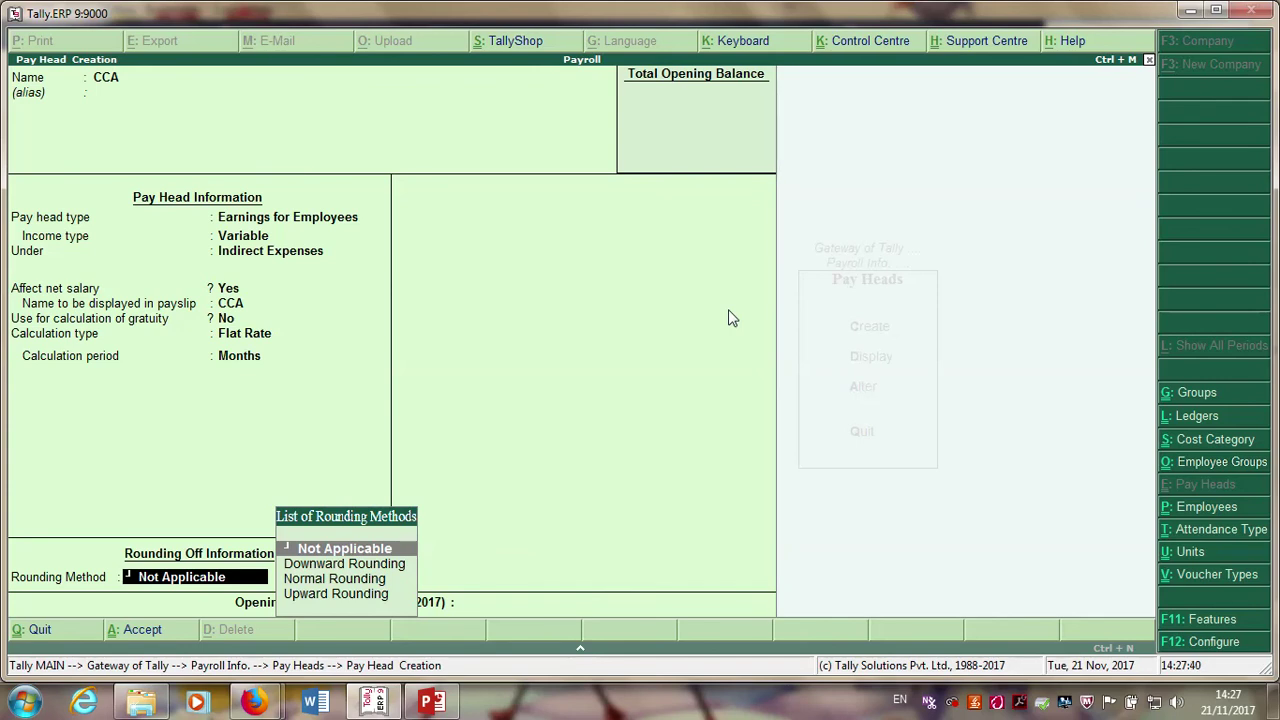
key("ctrl+a")
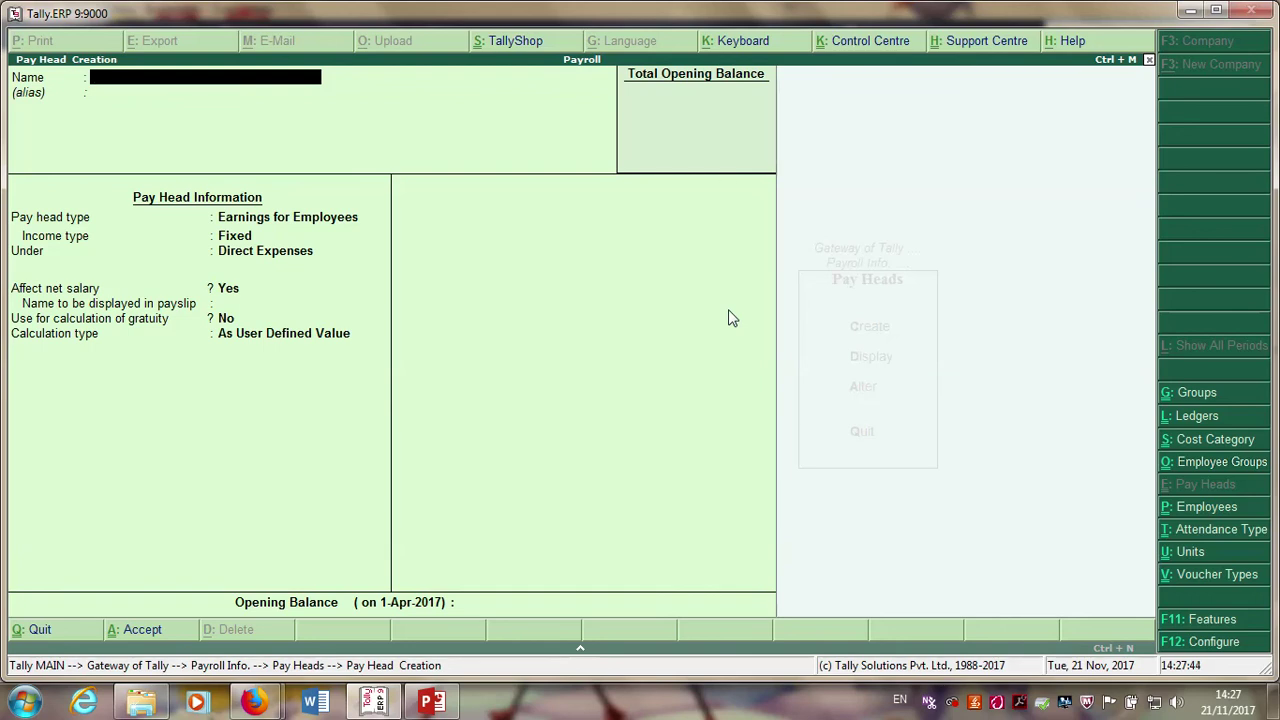
- Start a pay head named OT as Earnings for Employees, with Variable income type, under Indirect Expenses
mouse_move(658, 7)
type("OT")
key("Return")
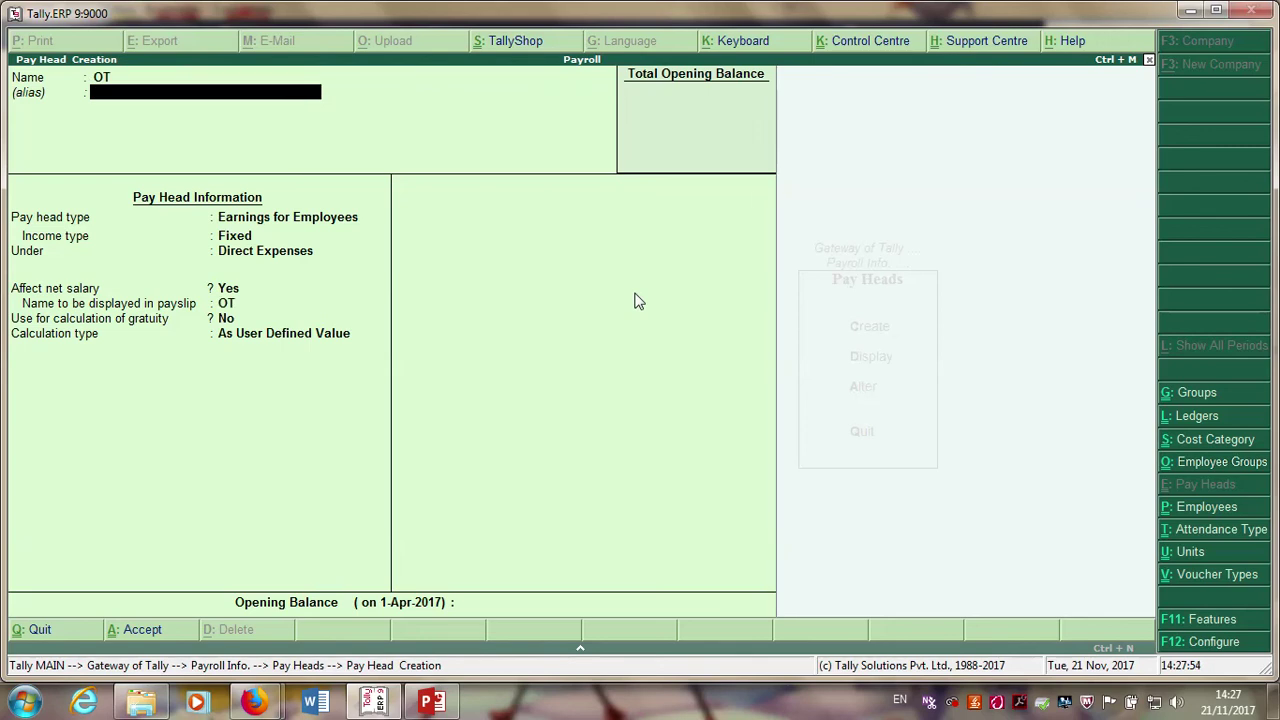
key("Return")
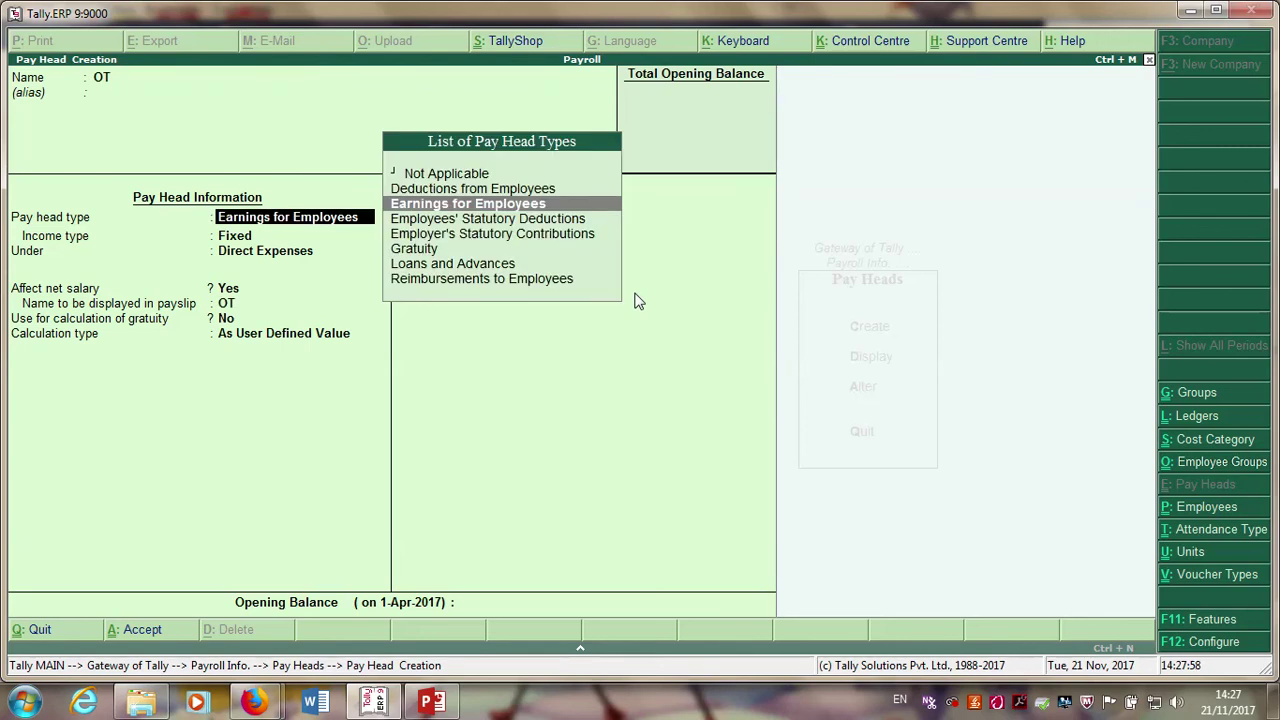
key("Return")
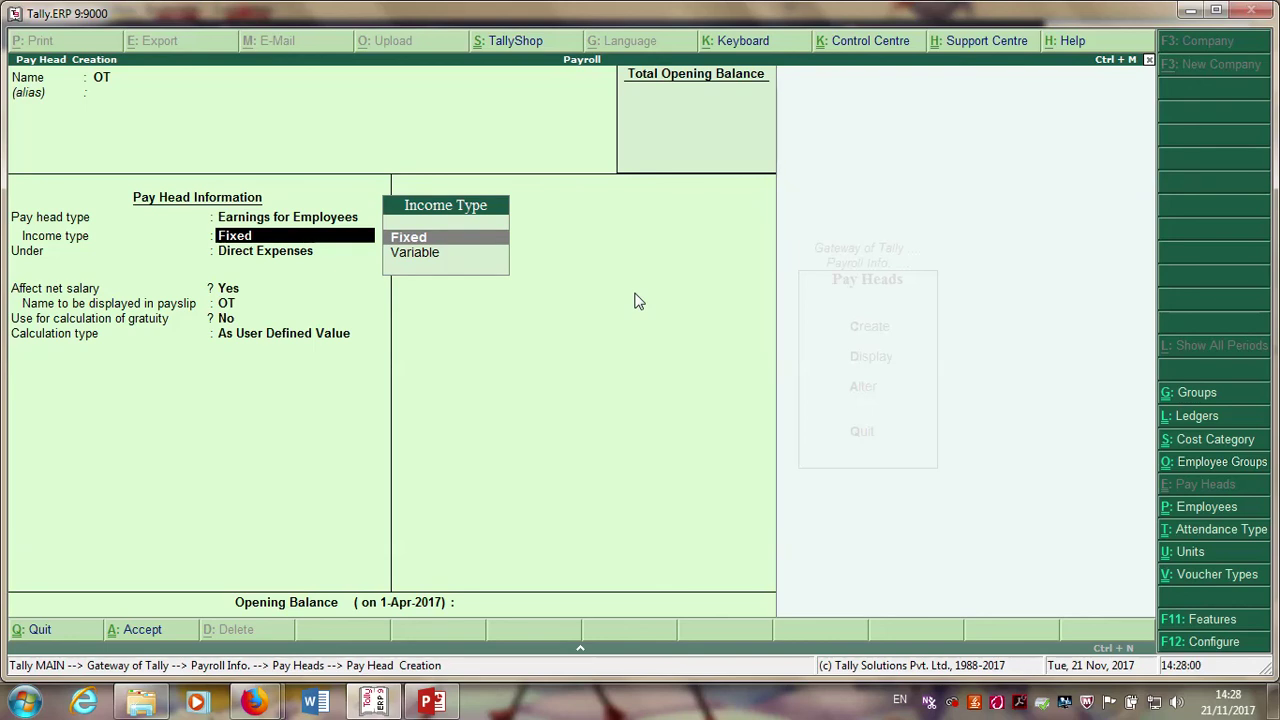
key("Down")
key("Return")
key("Down")
key("Down")
key("Down")
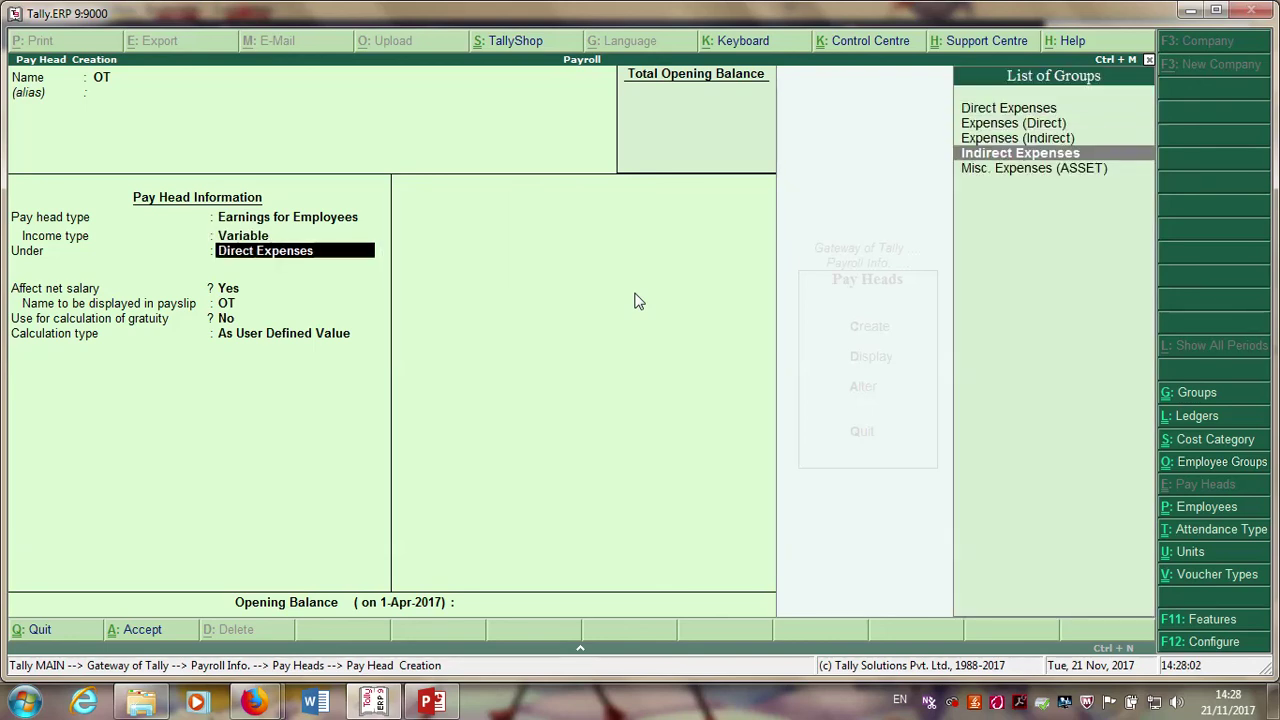
key("Return")
- Keep OT affecting net salary without gratuity, calculate it On Production by Over Time without rounding, and save the pay head
key("Return")
key("Return")
key("Return")
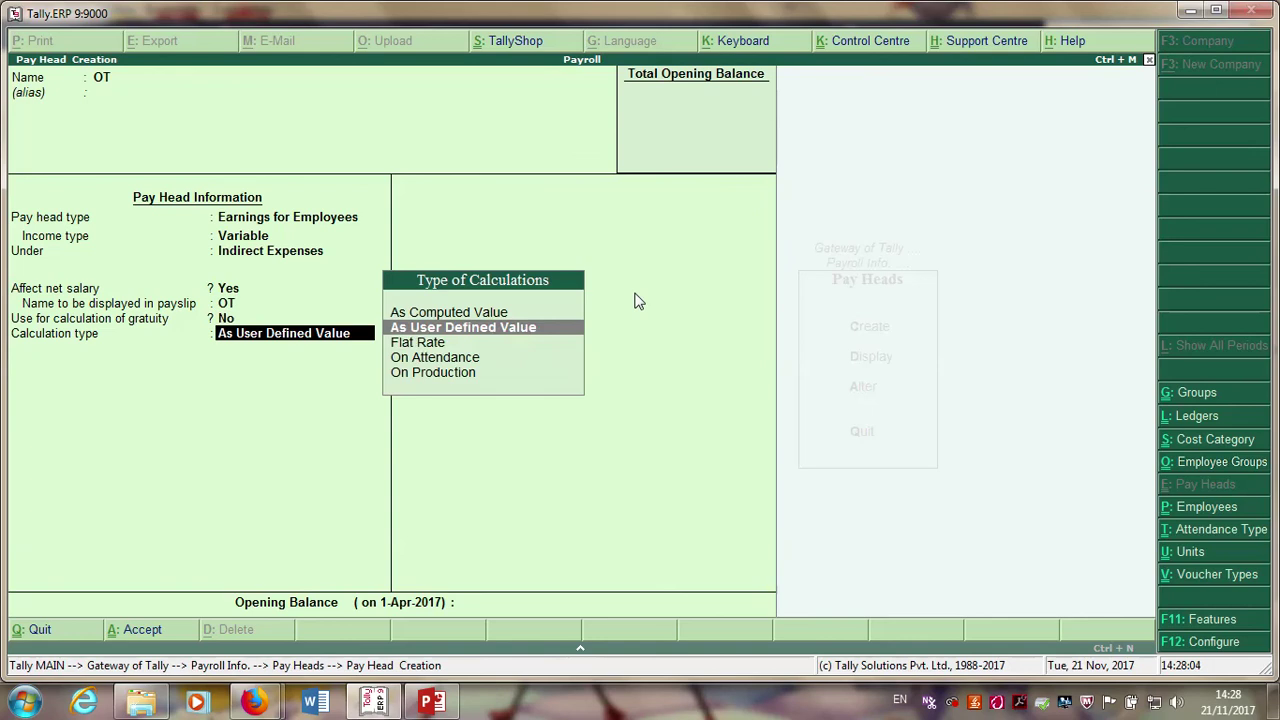
key("Down")
key("Down")
key("Down")
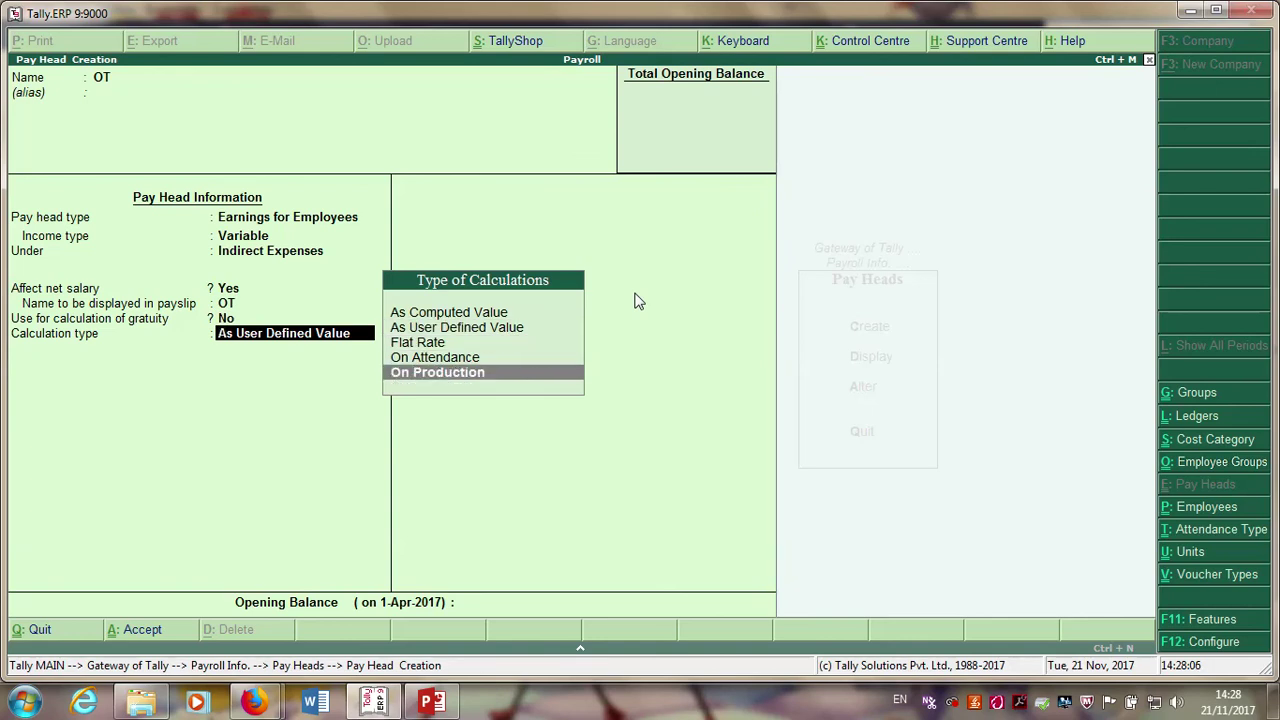
key("Return")
key("Return")
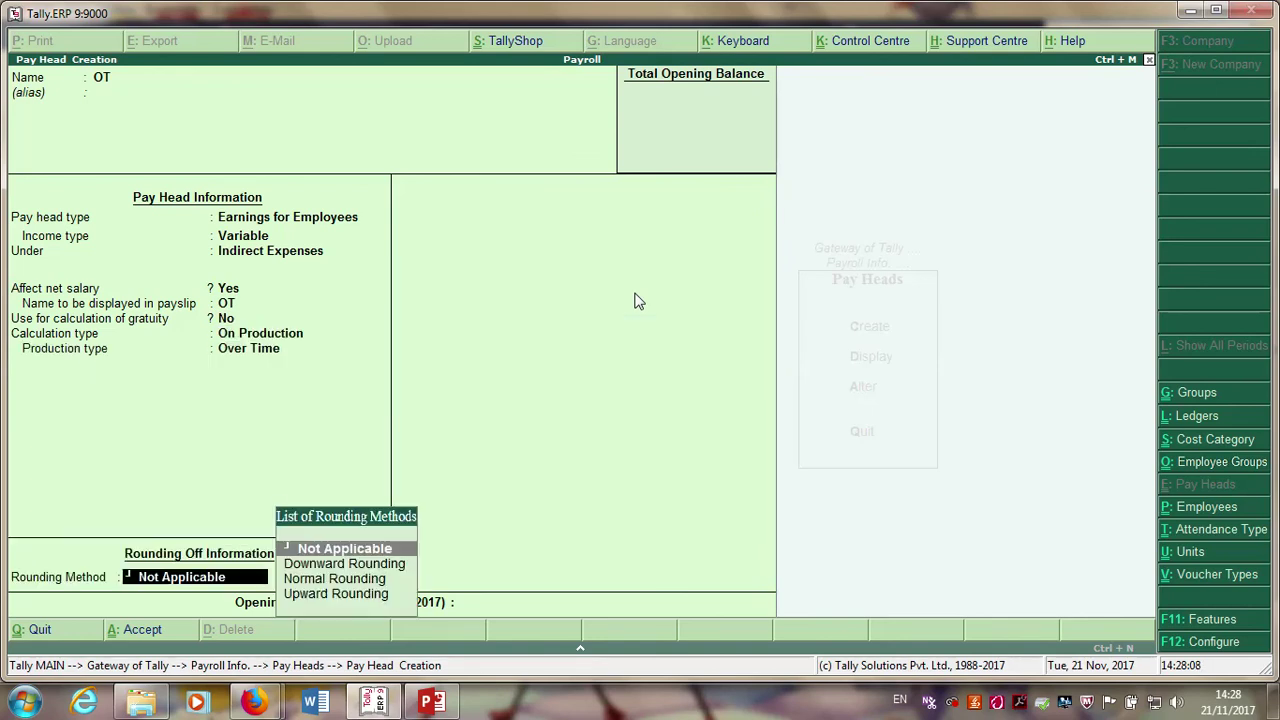
key("Return")
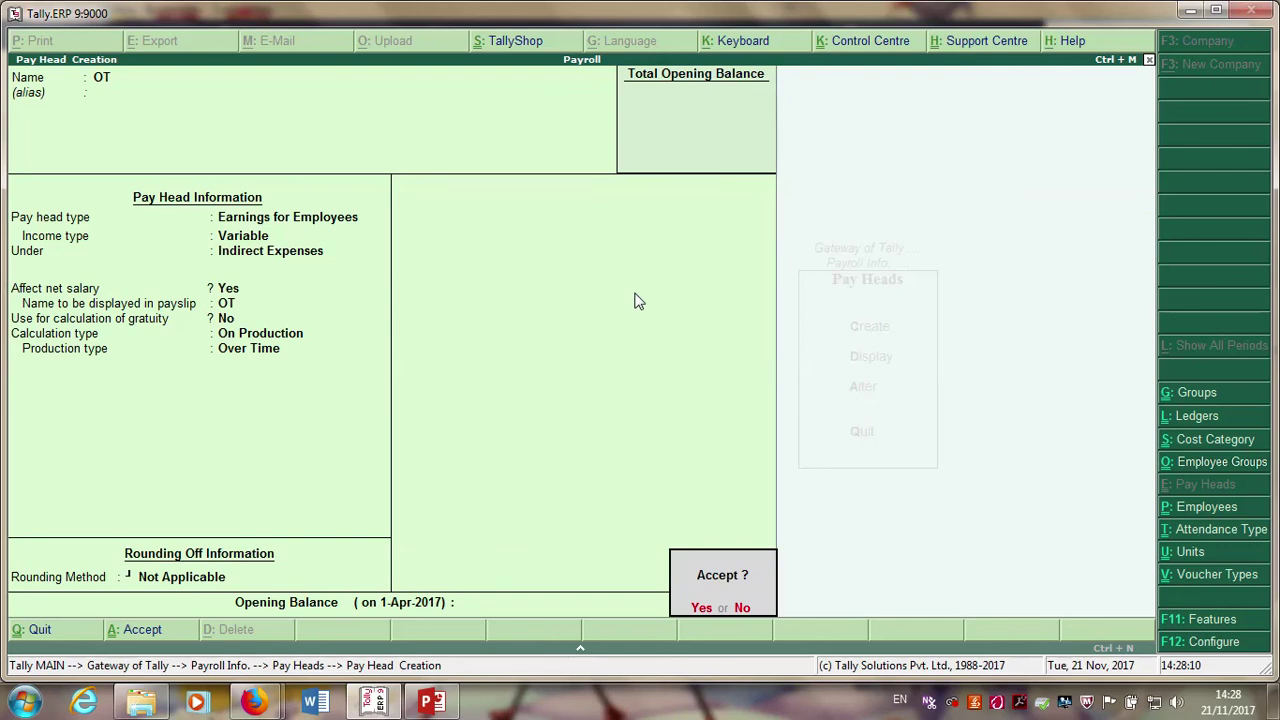
key("Return")
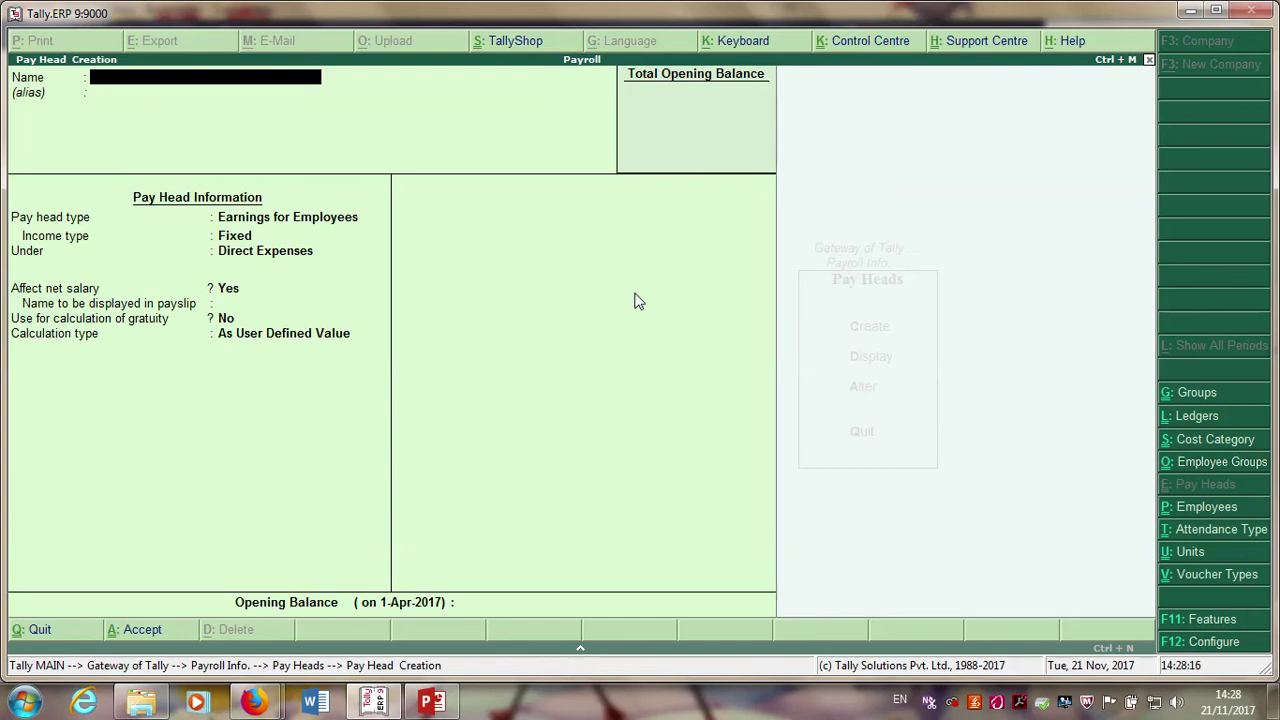
- Start a pay head named PF@12% as Employees' Statutory Deductions under Current Liabilities
type("PF@12%")
key("Return")
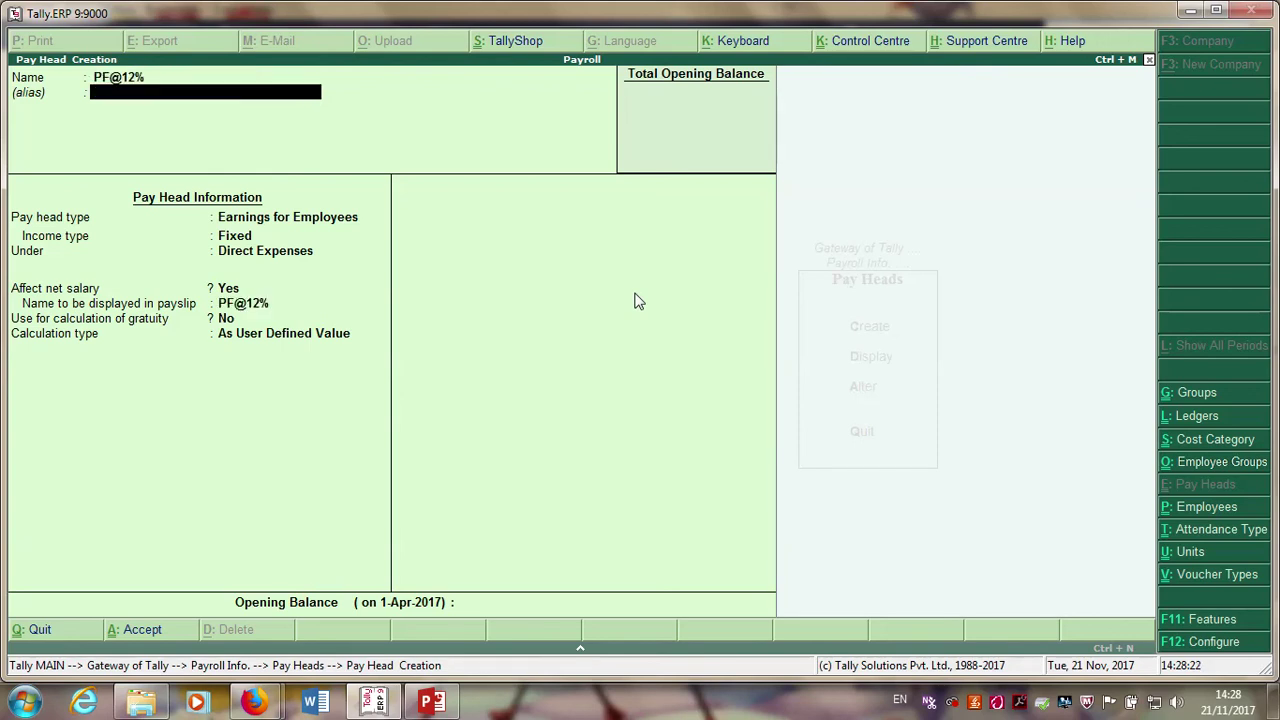
key("Return")
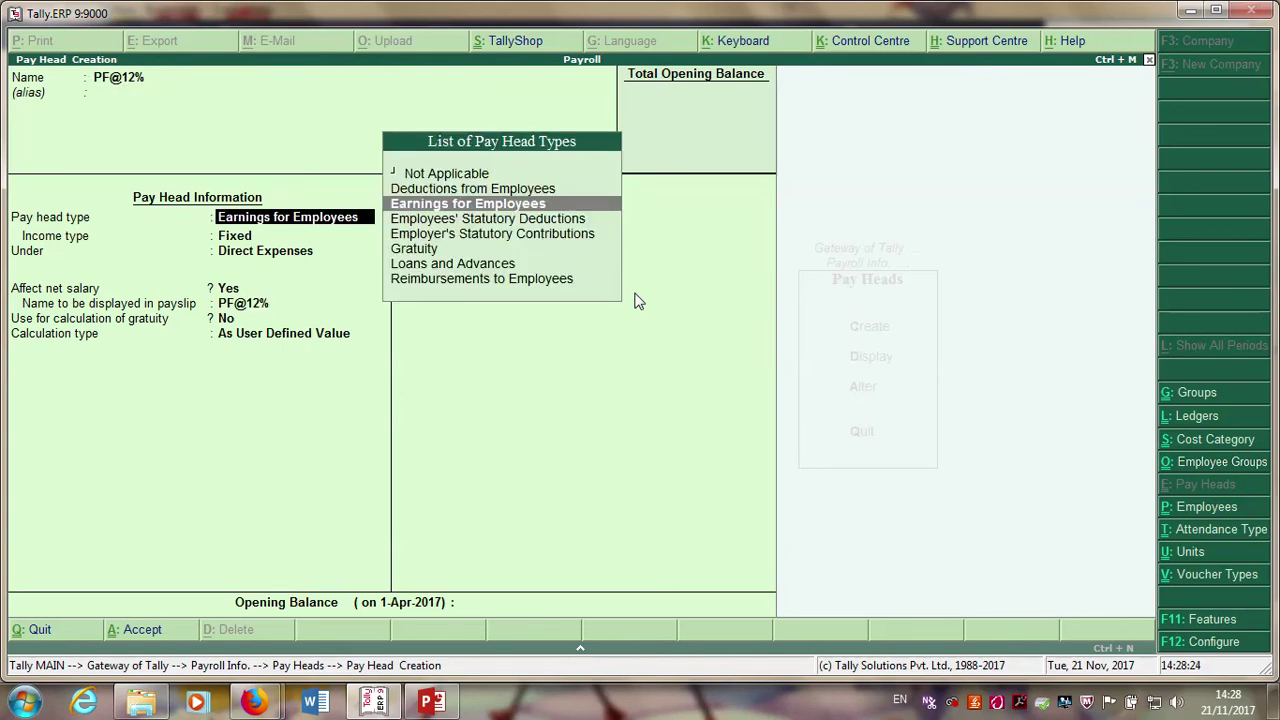
key("Down")
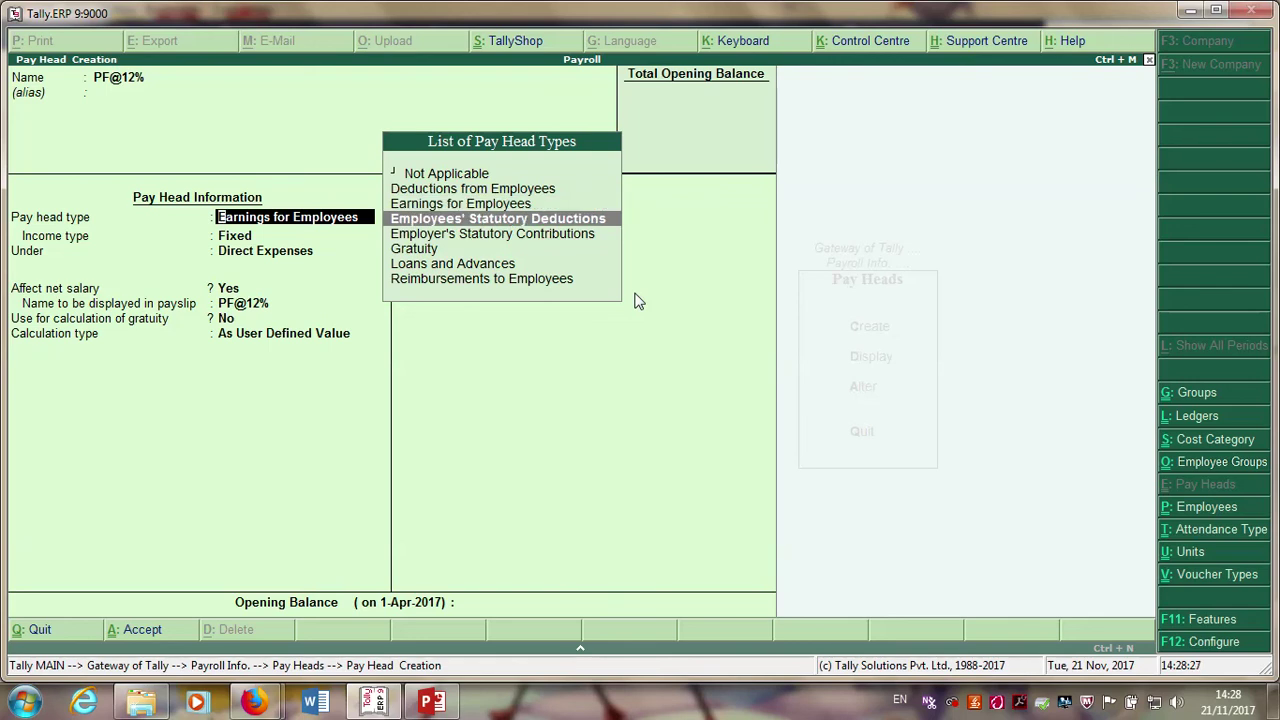
key("Return")
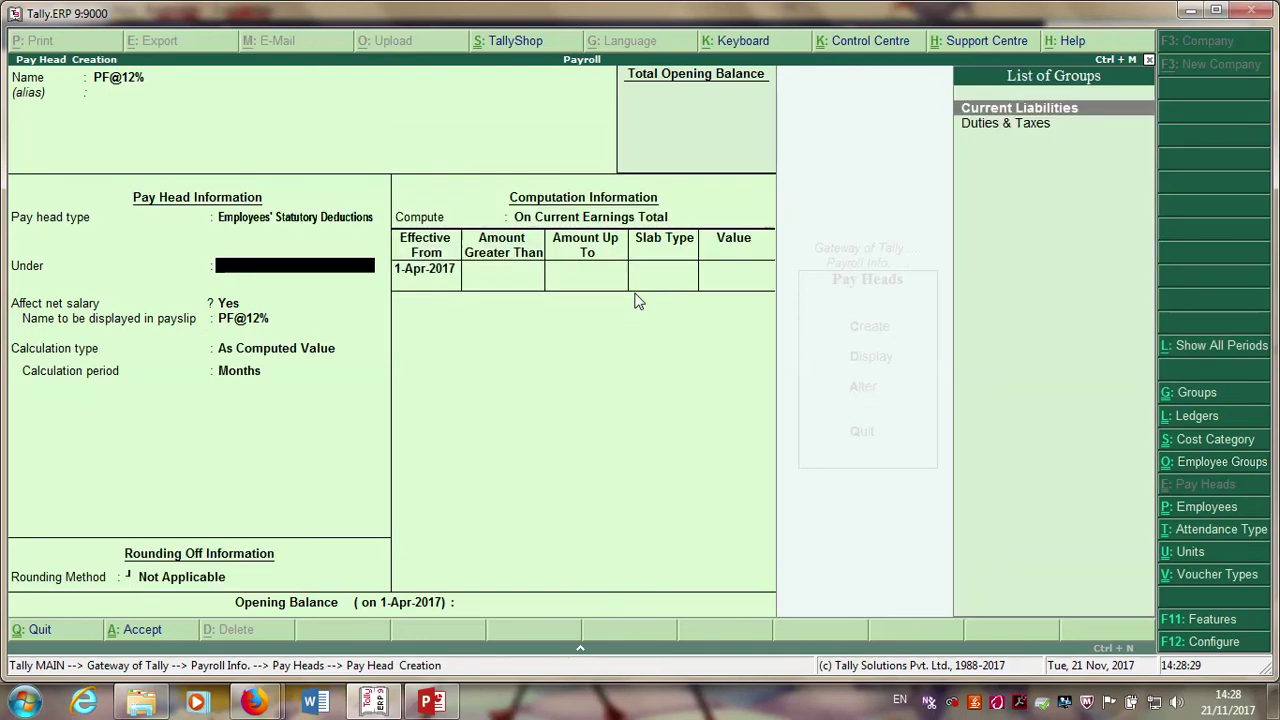
key("Return")
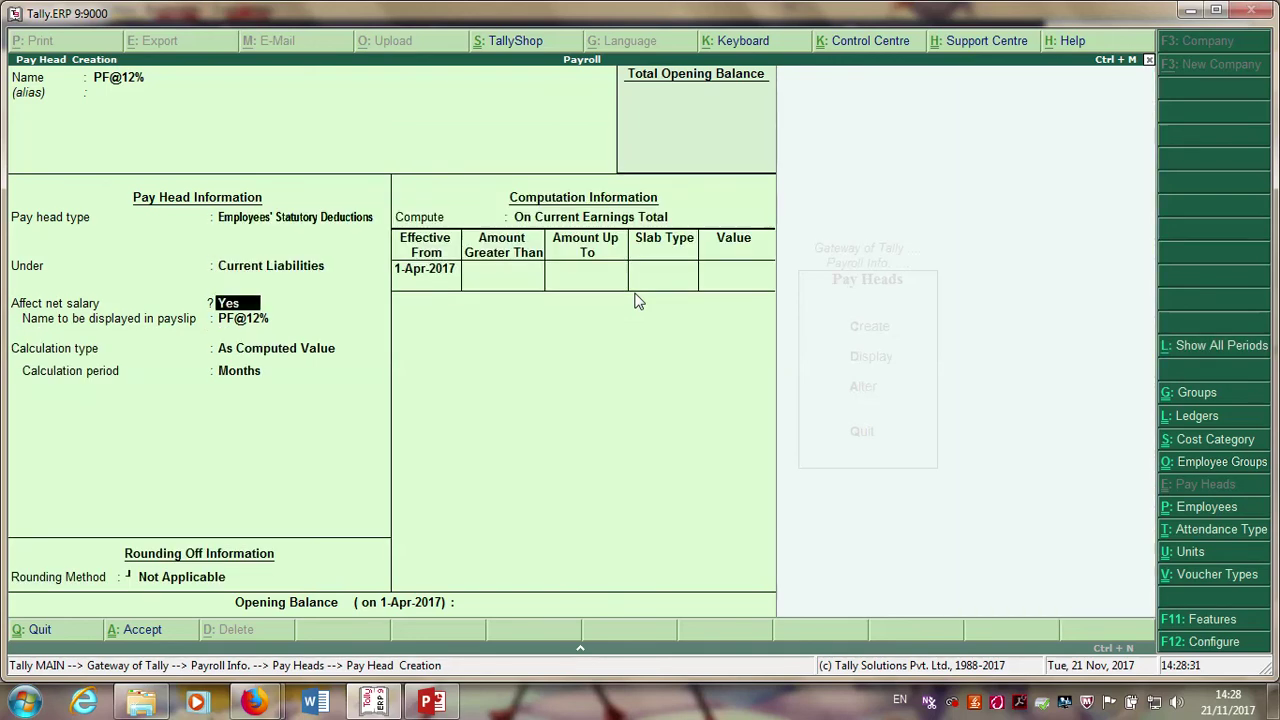
- Keep PF@12% affecting net salary without rounding, and compute it on a specified formula of Basic Pay
key("Return")
key("Return")
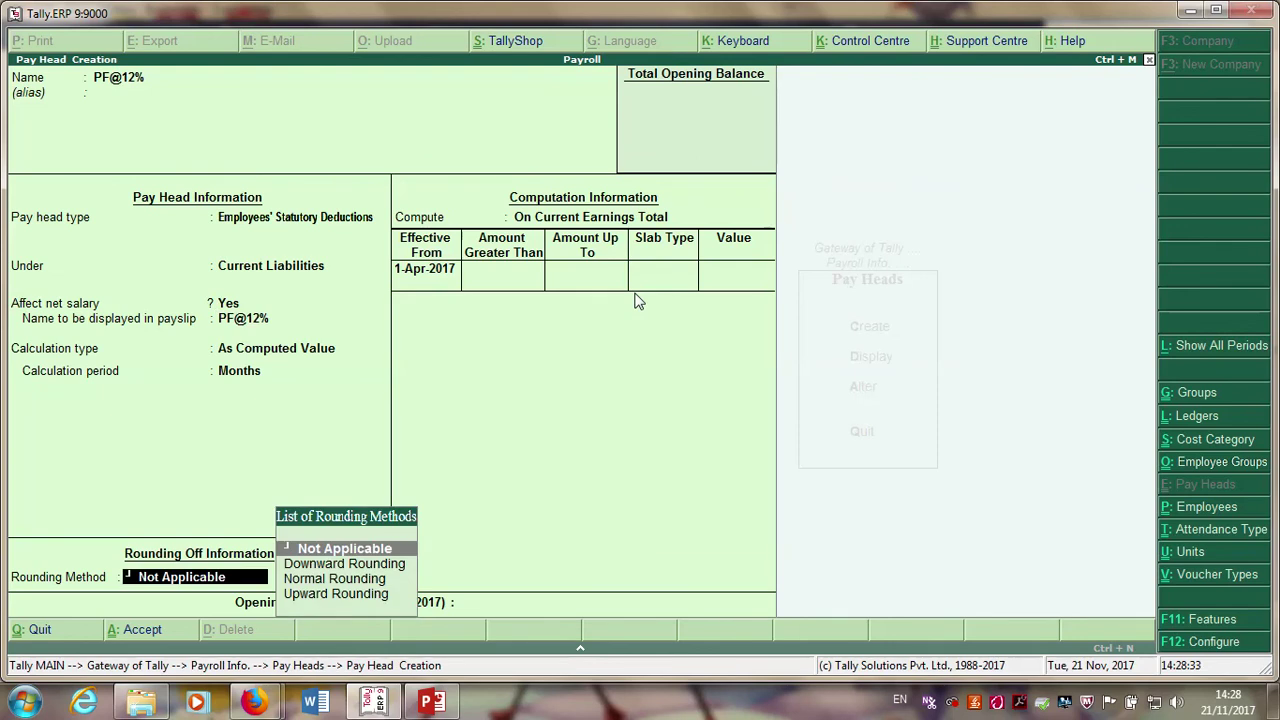
key("Return")
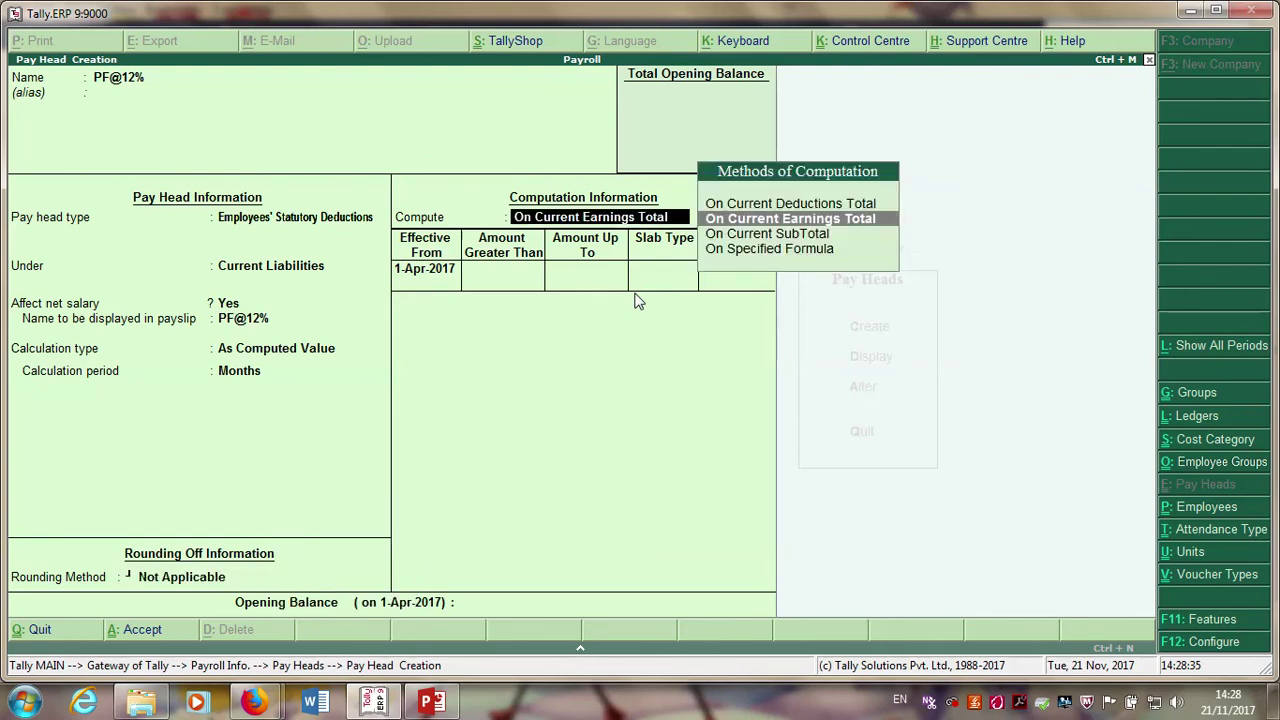
key("Down")
key("Down")
key("Return")
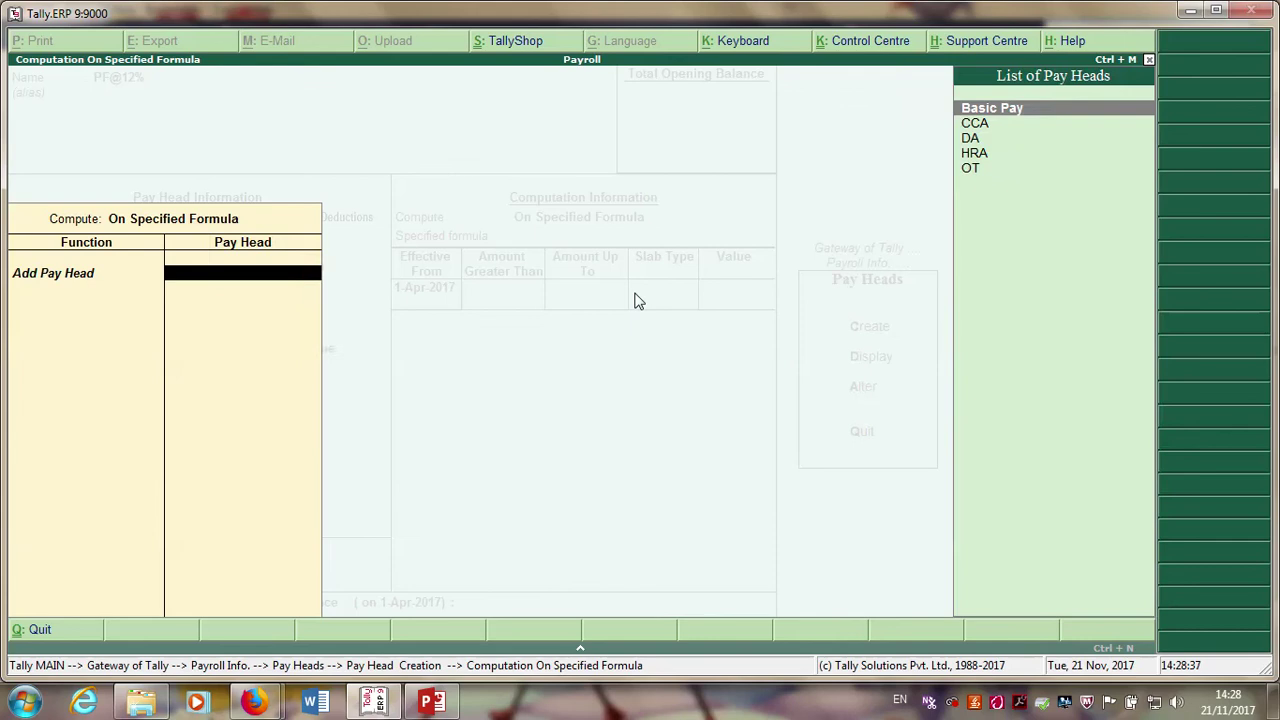
key("Return")
key("Return")
key("Return")
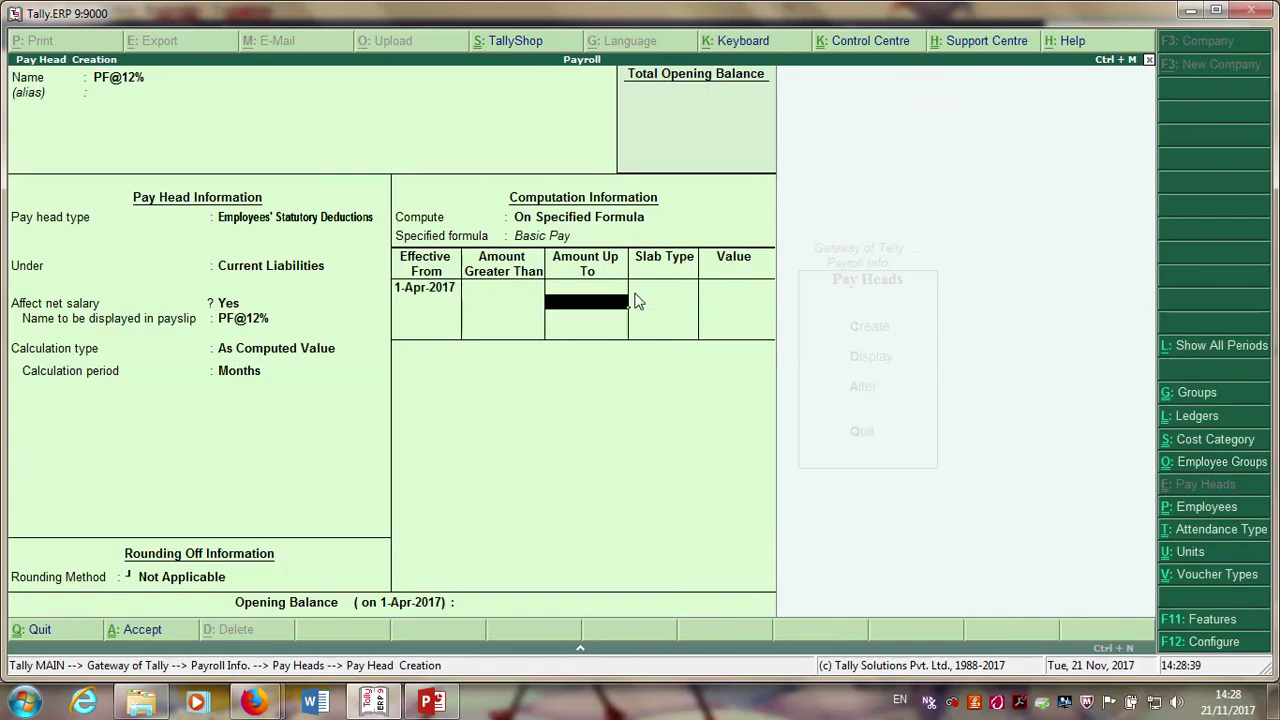
- Add a Percentage slab of 12% to PF@12% effective from 1-Apr-2017 and save the pay head
key("Return")
key("Return")
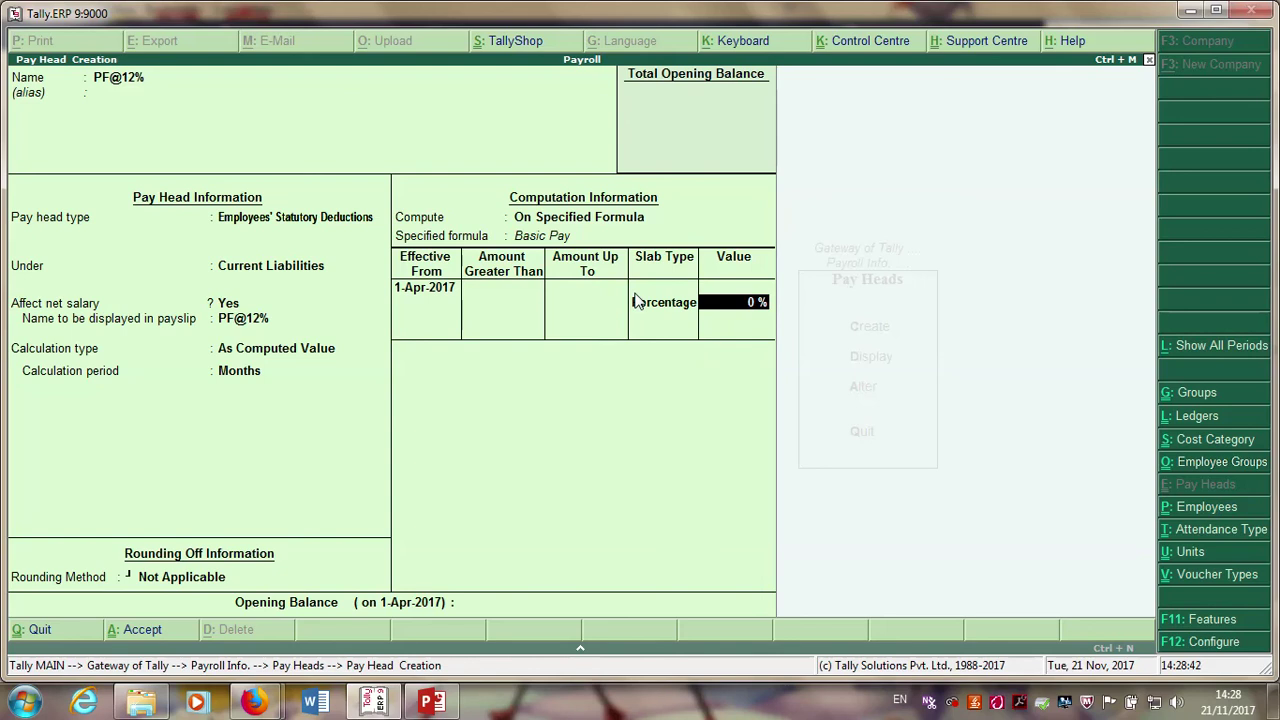
type("12 %")
key("Return")
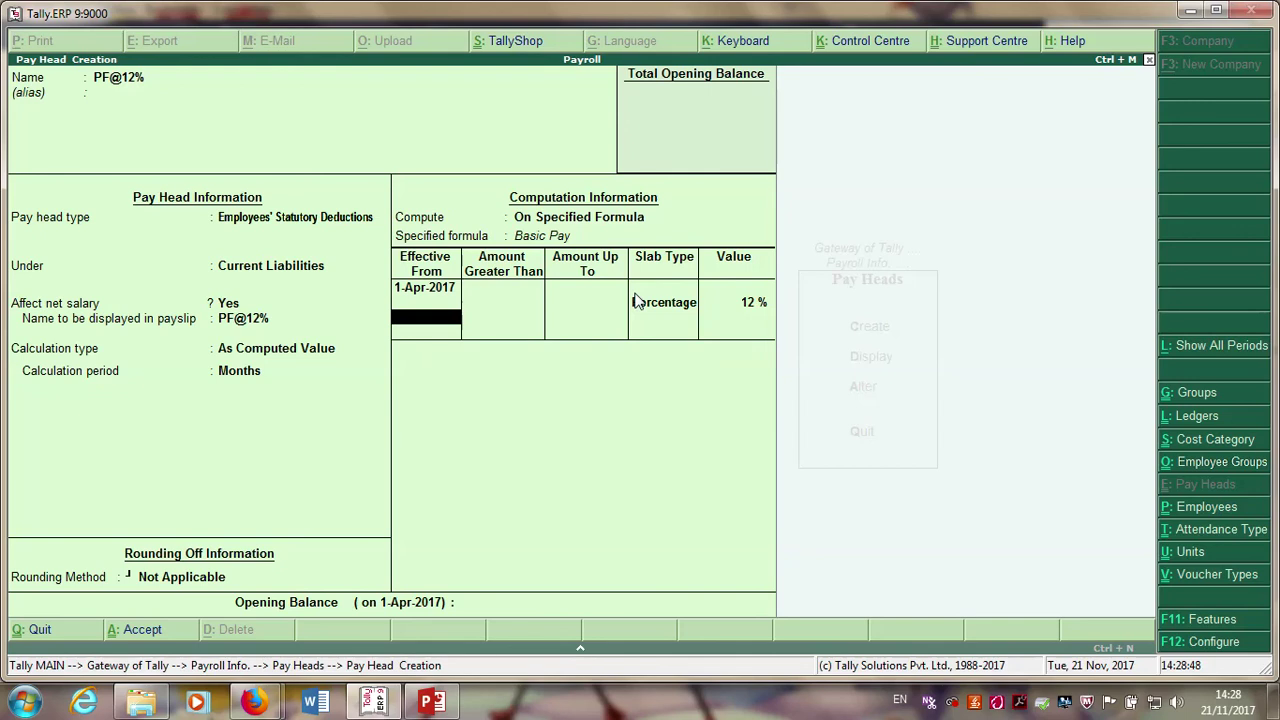
key("Return")
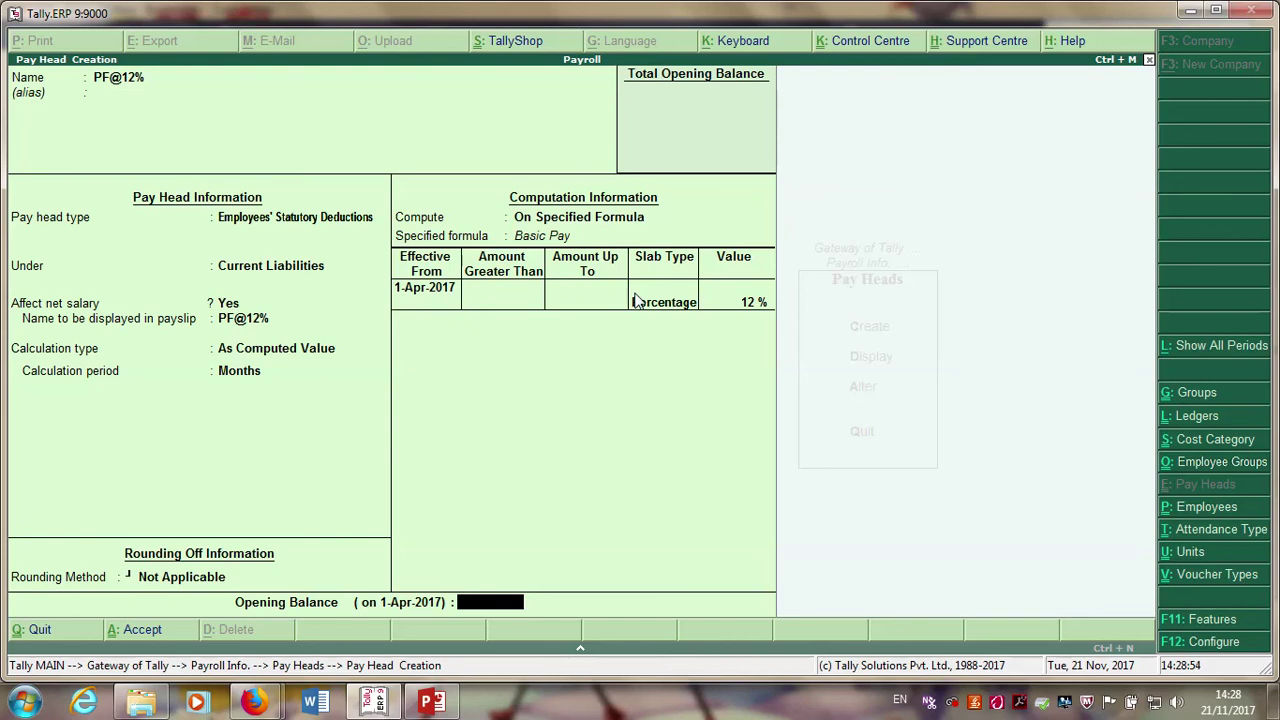
key("Return")
key("Return")
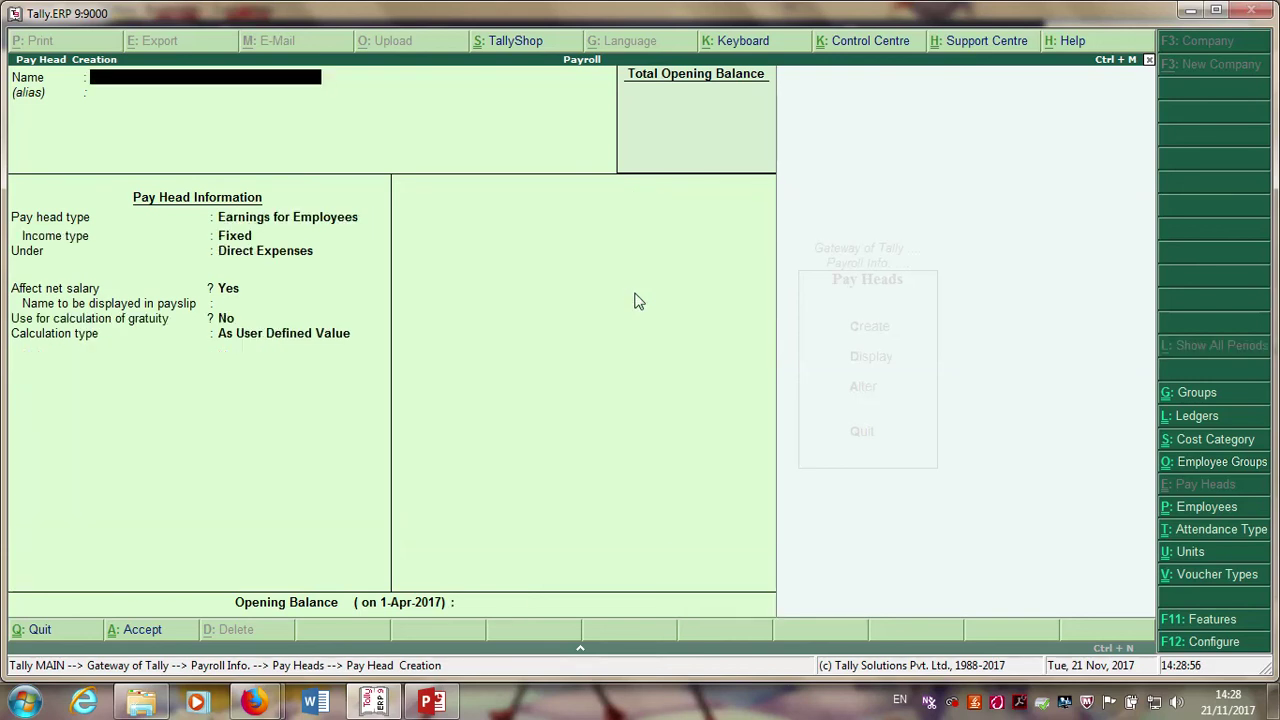
type("ESI@1.75")
key("Return")
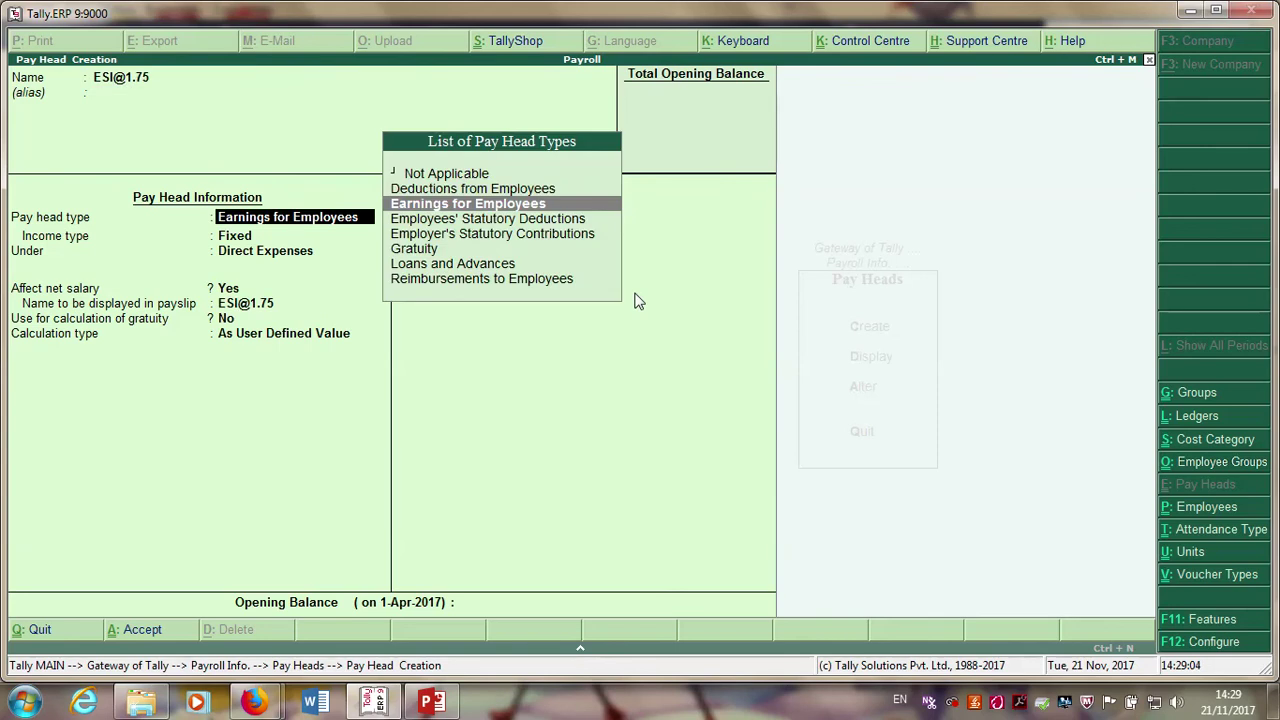
key("Down")
key("Return")
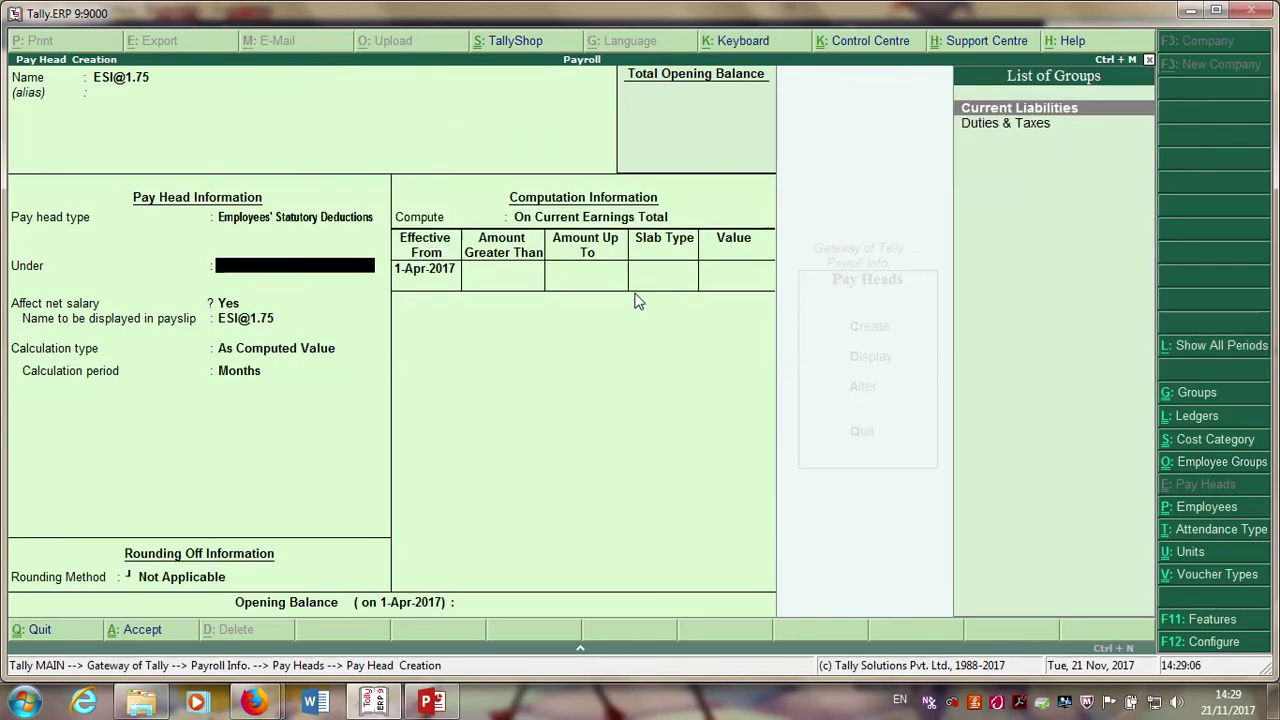
key("Return")
key("Return")
key("Return")
key("Return")
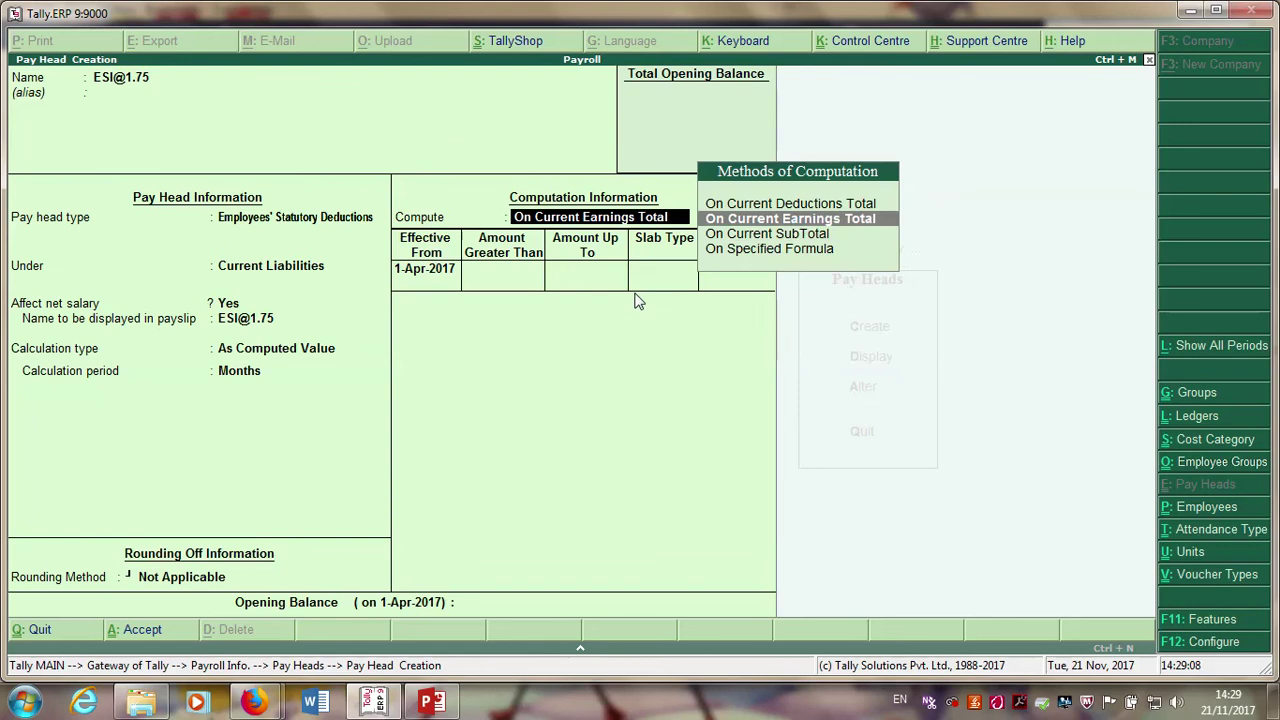
key("Down")
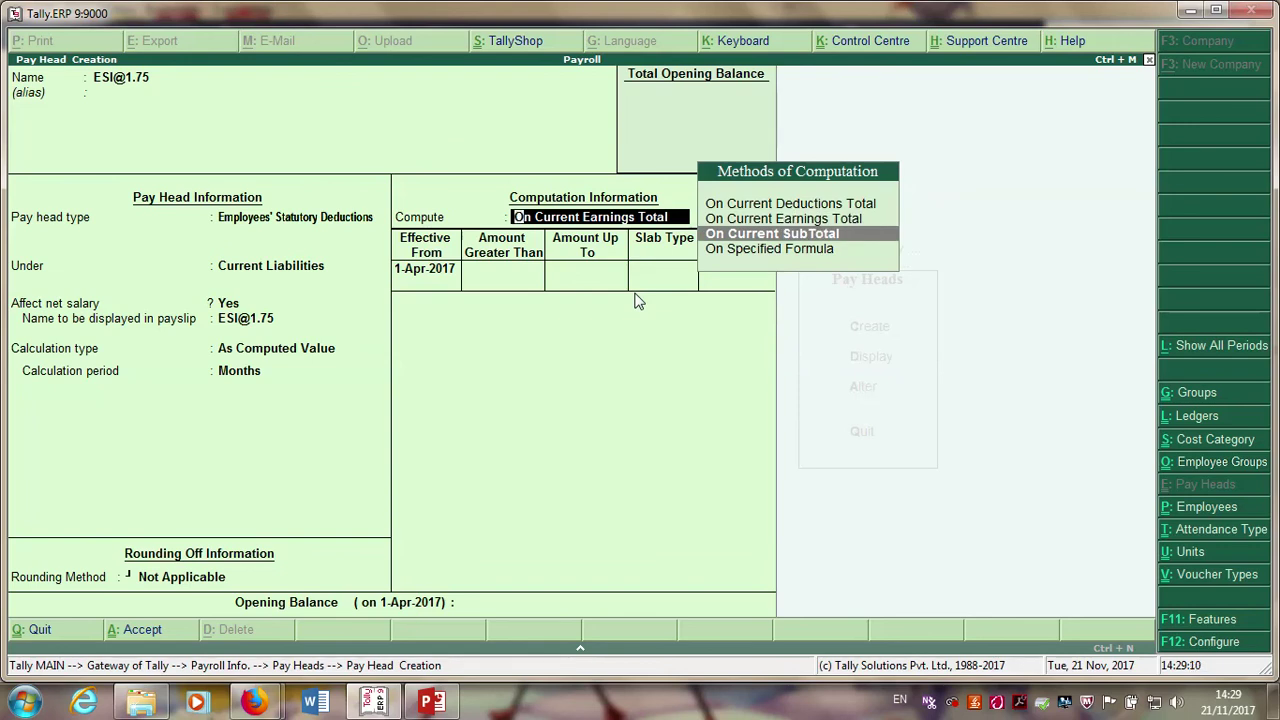
key("Down")
key("Return")
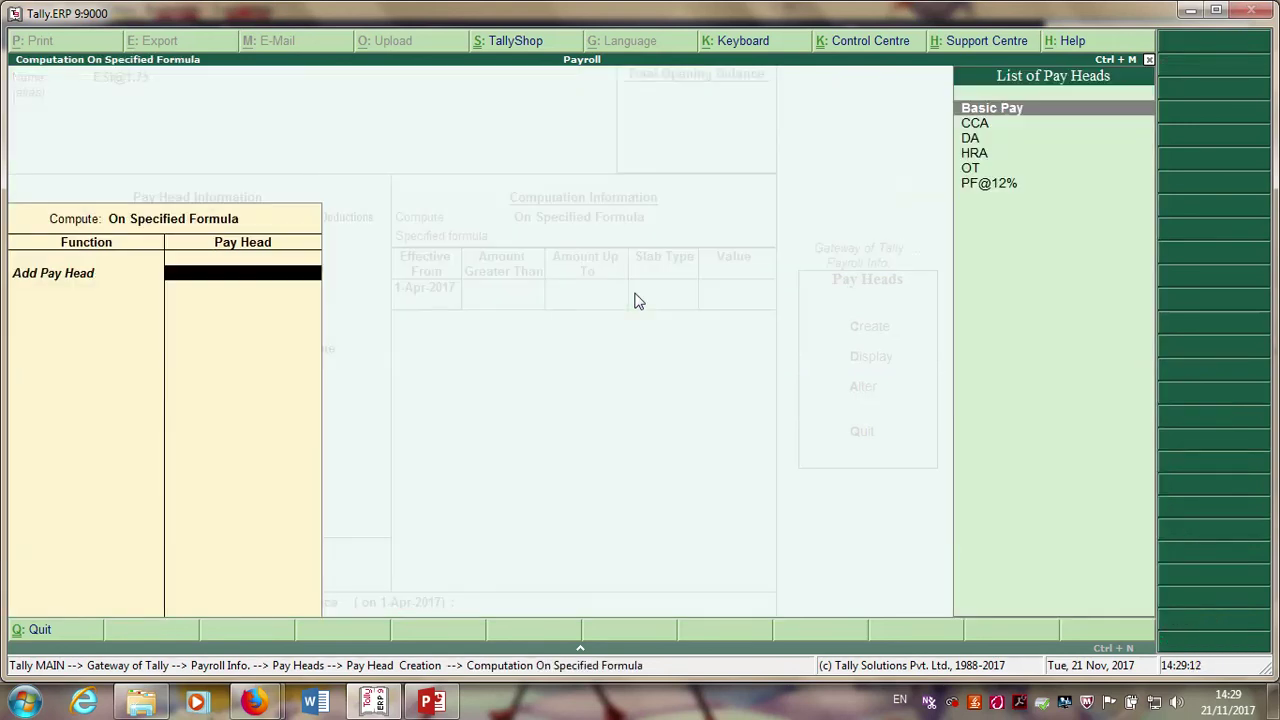
key("Return")
key("Down")
key("Return")
key("Down")
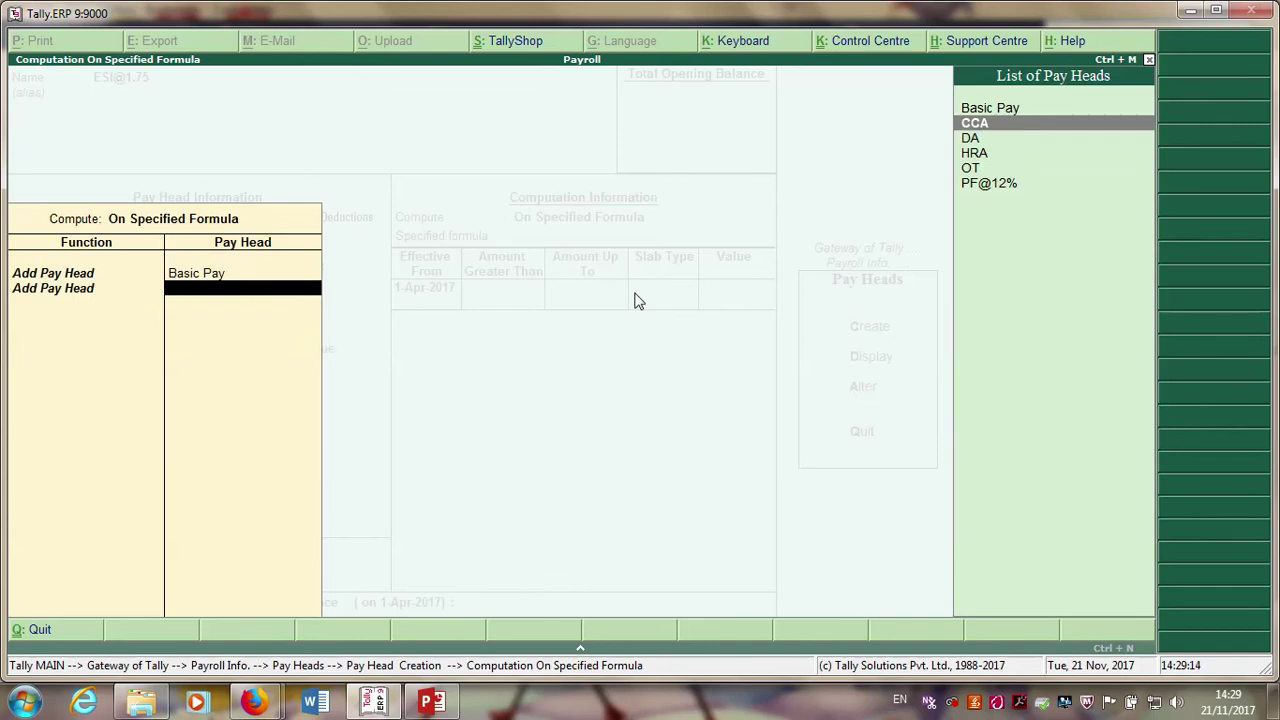
key("Down")
key("Return")
key("Down")
key("Return")
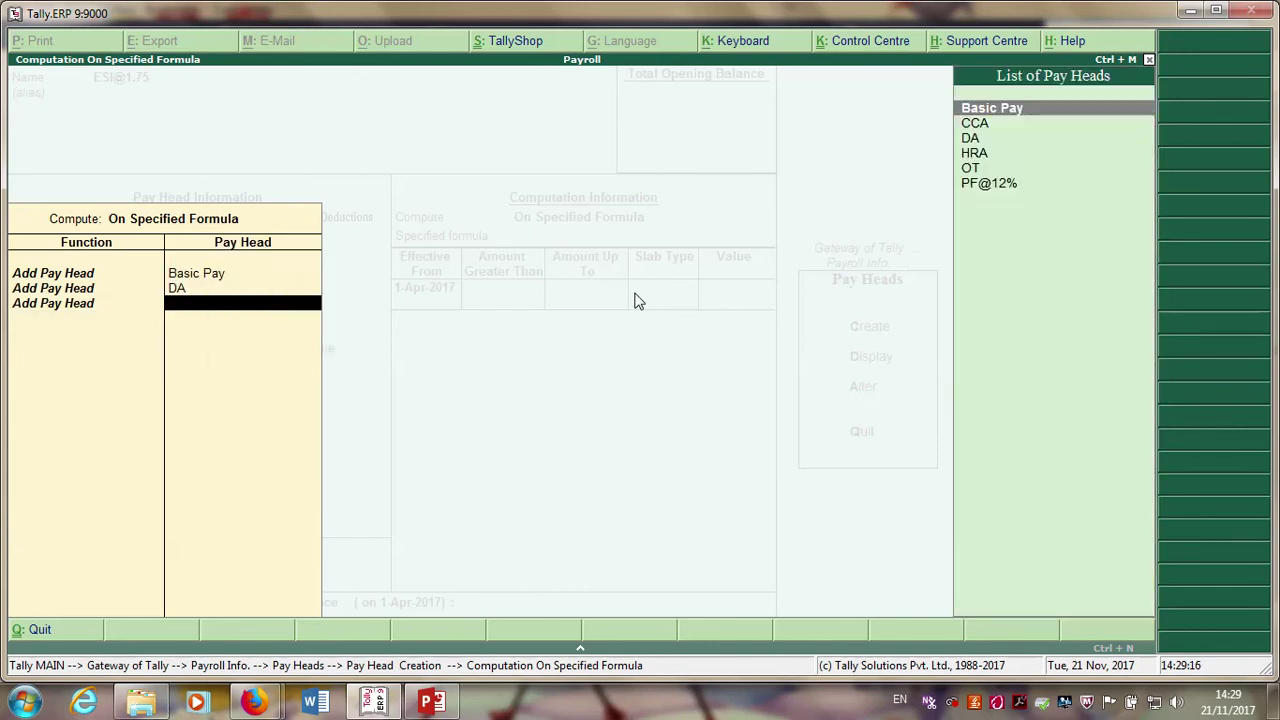
key("Down")
key("Return")
key("Down")
key("Return")
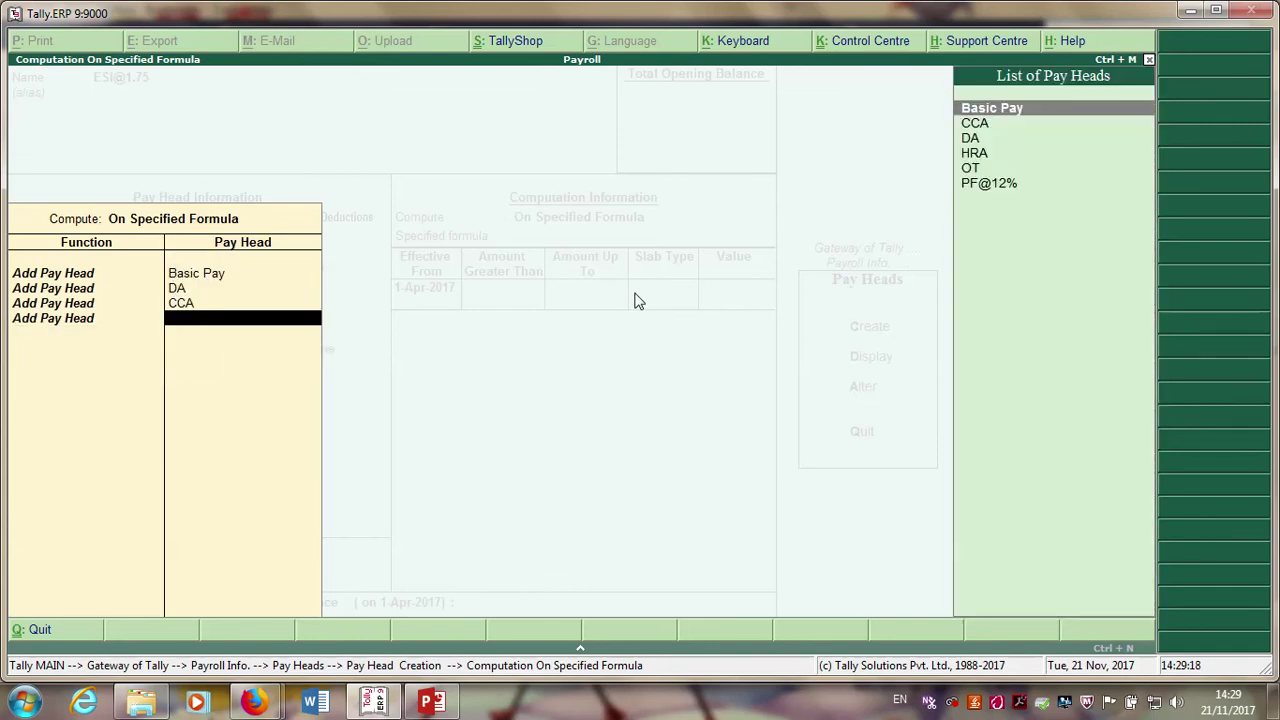
key("Down")
key("Down")
key("Down")
key("Return")
key("Down")
key("Return")
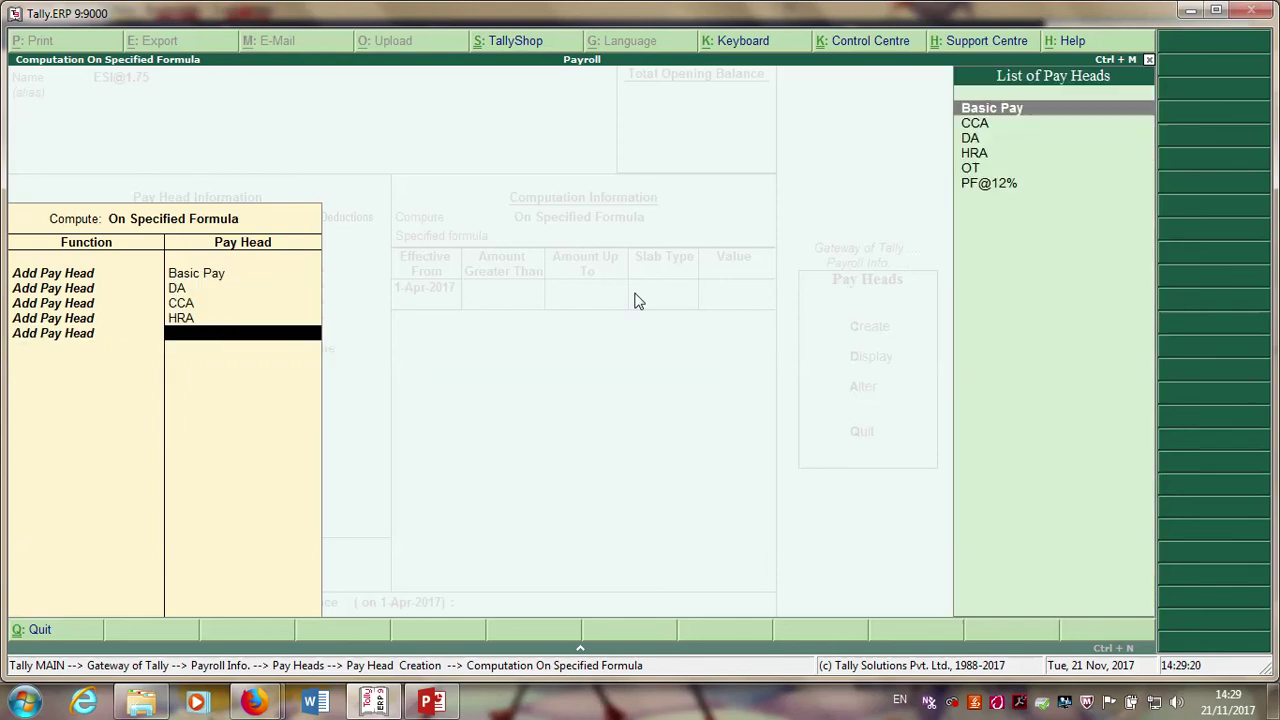
key("Down")
key("Down")
key("Down")
key("Down")
key("Return")
key("Return")
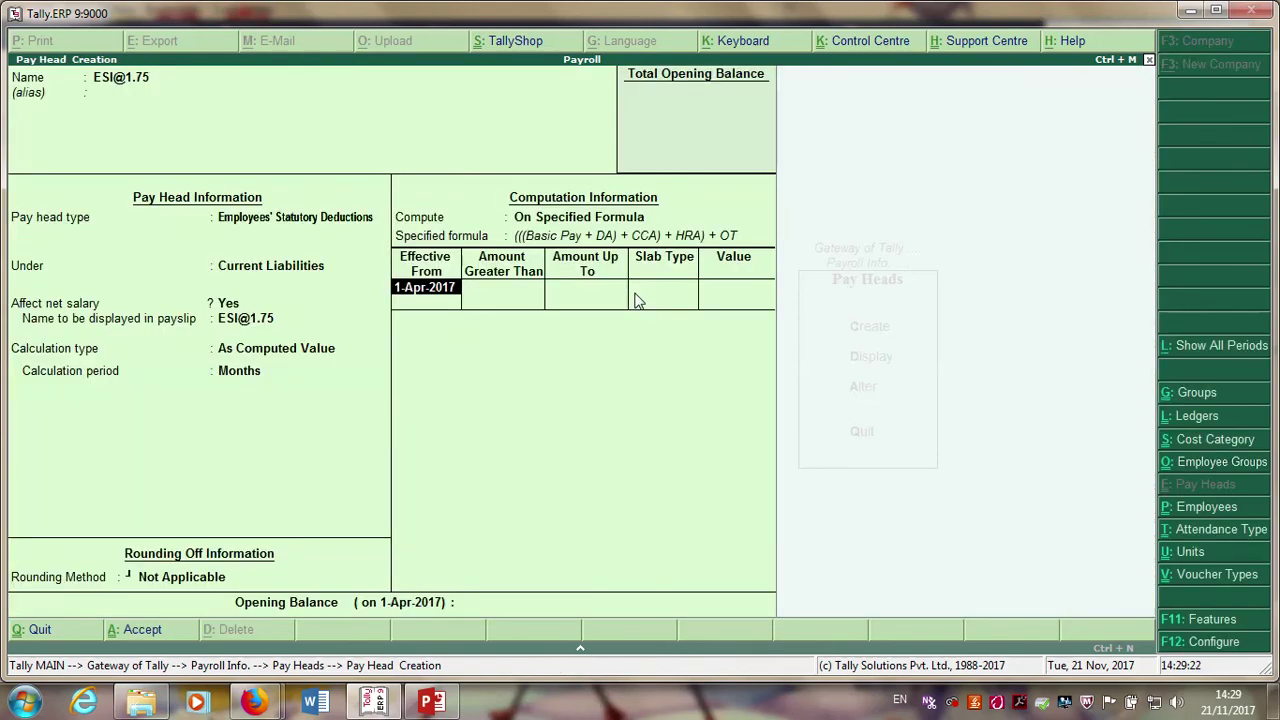
key("Return")
key("Return")
key("Return")
key("Return")
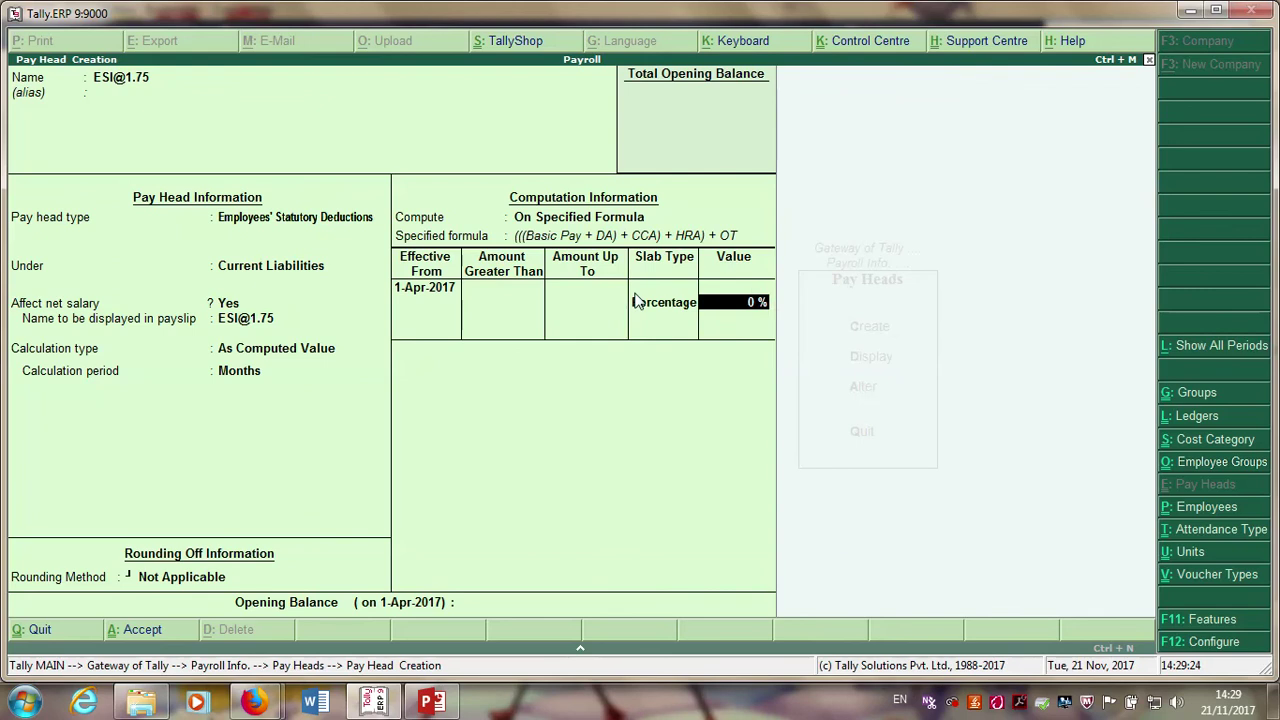
type("1.75")
key("Return")
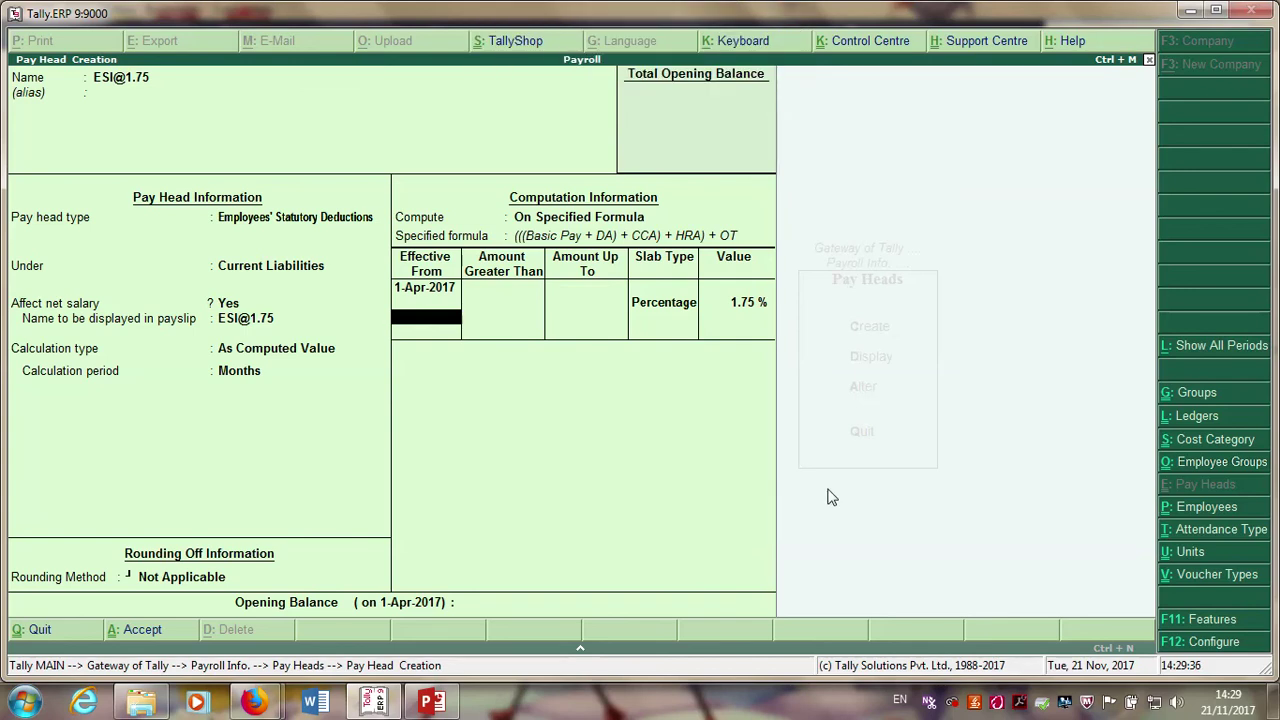
key("Return")
key("Return")
key("Return")
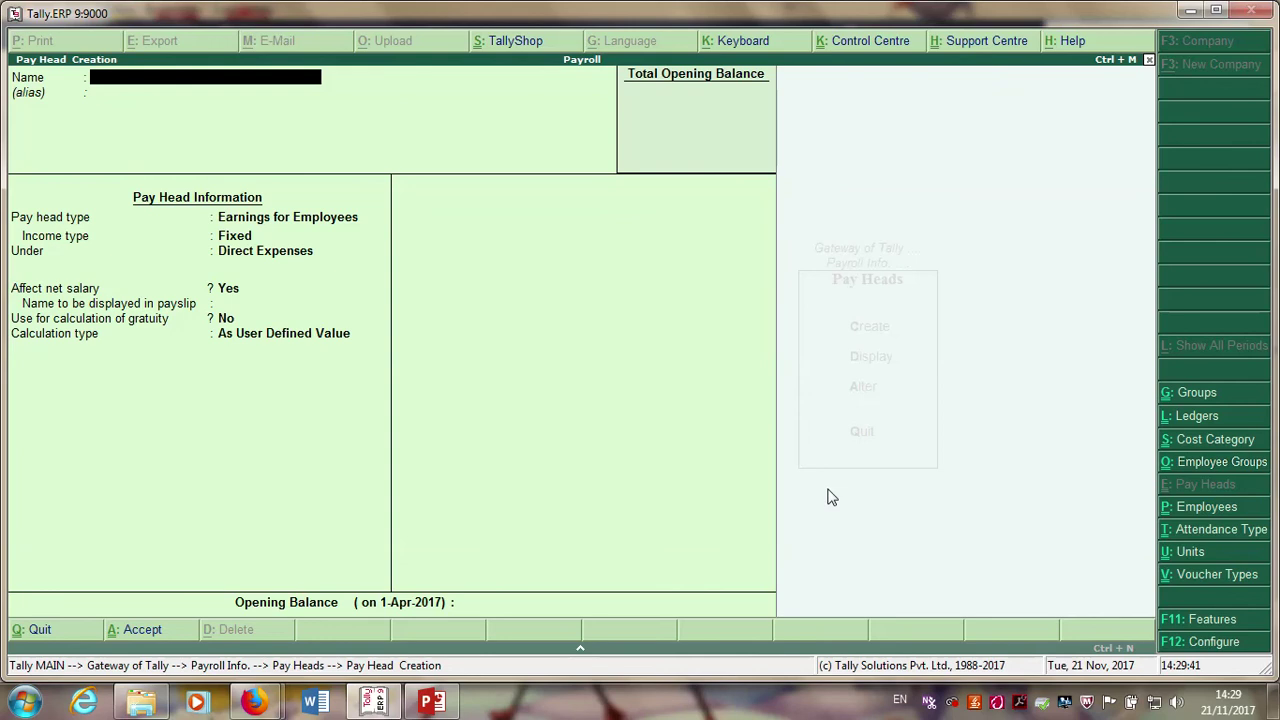
- Name the new pay head PT and set its pay head type to Employees' Statutory Deductions
type("PT")
key("Return")
key("Return")
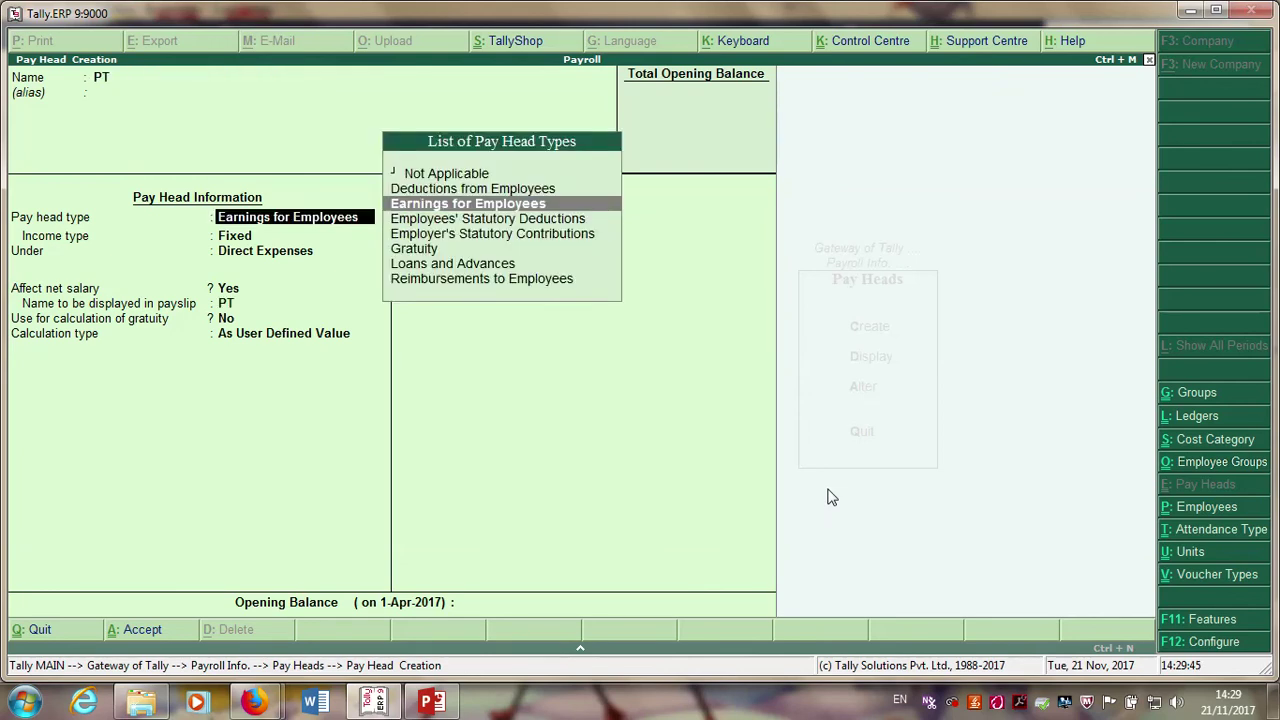
key("Down")
key("Down")
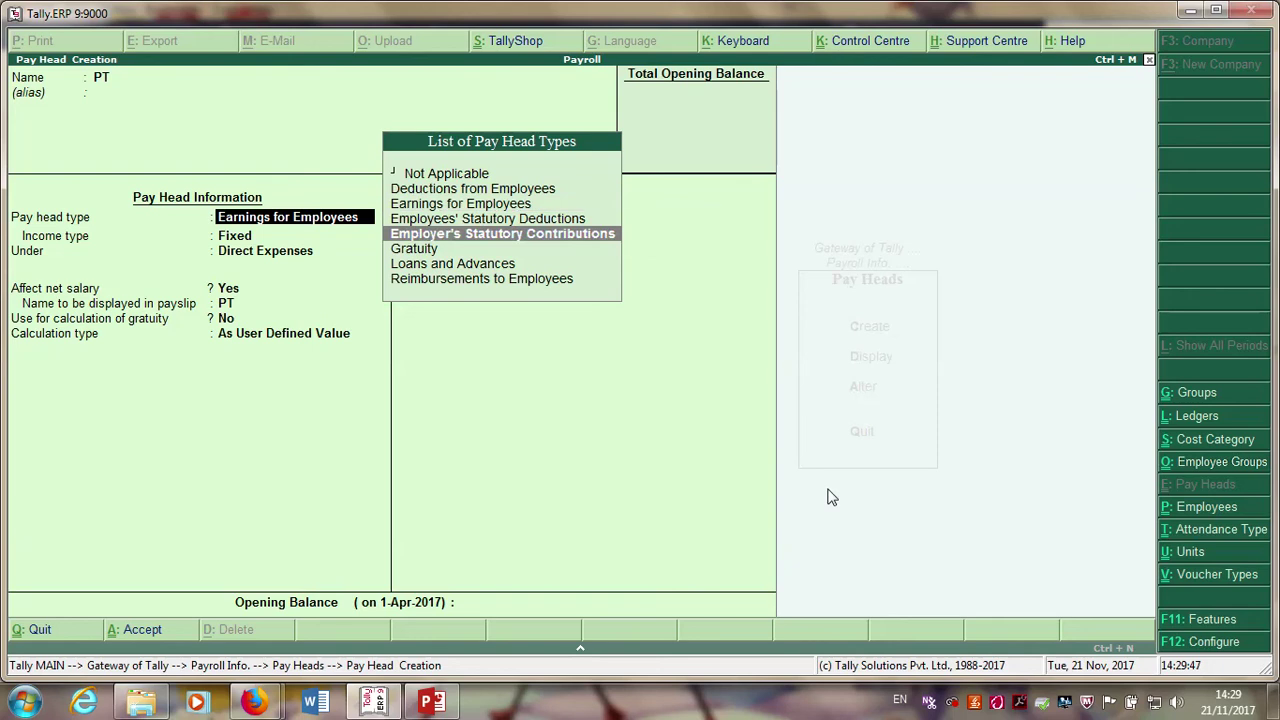
key("Up")
key("Return")
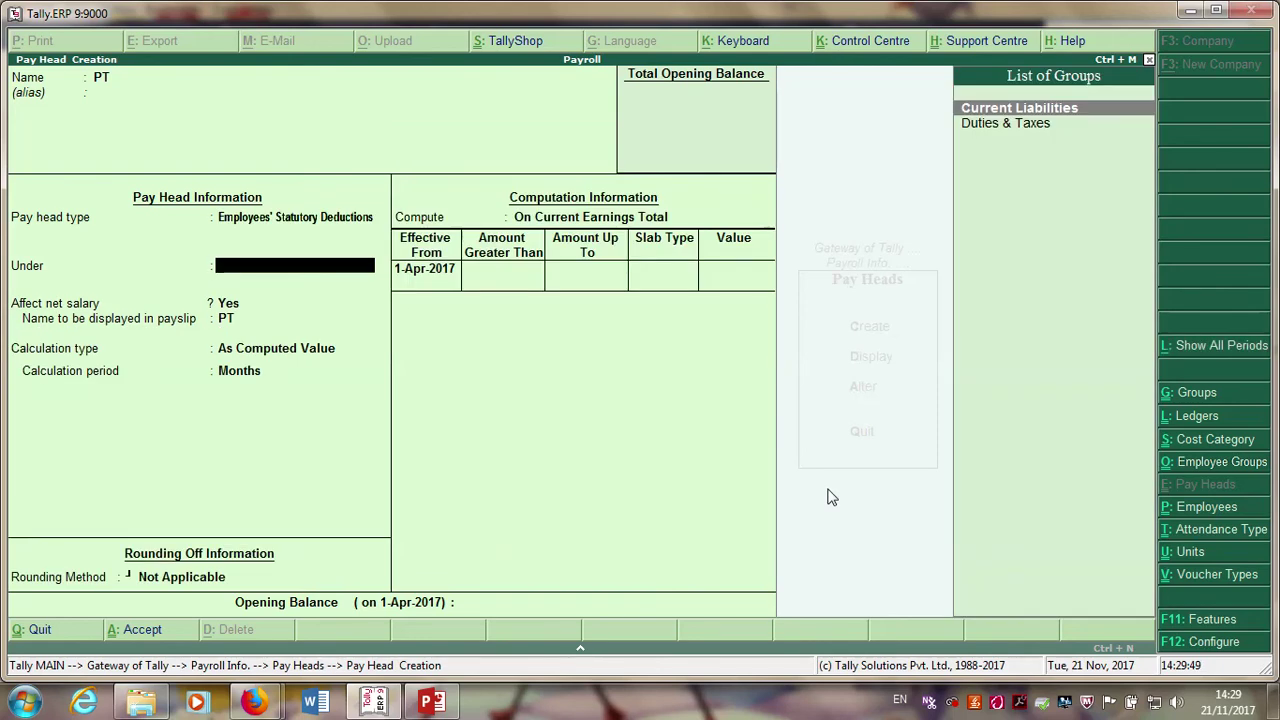
- Place PT under Duties & Taxes, keeping it affecting net salary, computed monthly and without rounding
key("Down")
key("Return")
key("Return")
key("Return")
key("Return")
key("Return")
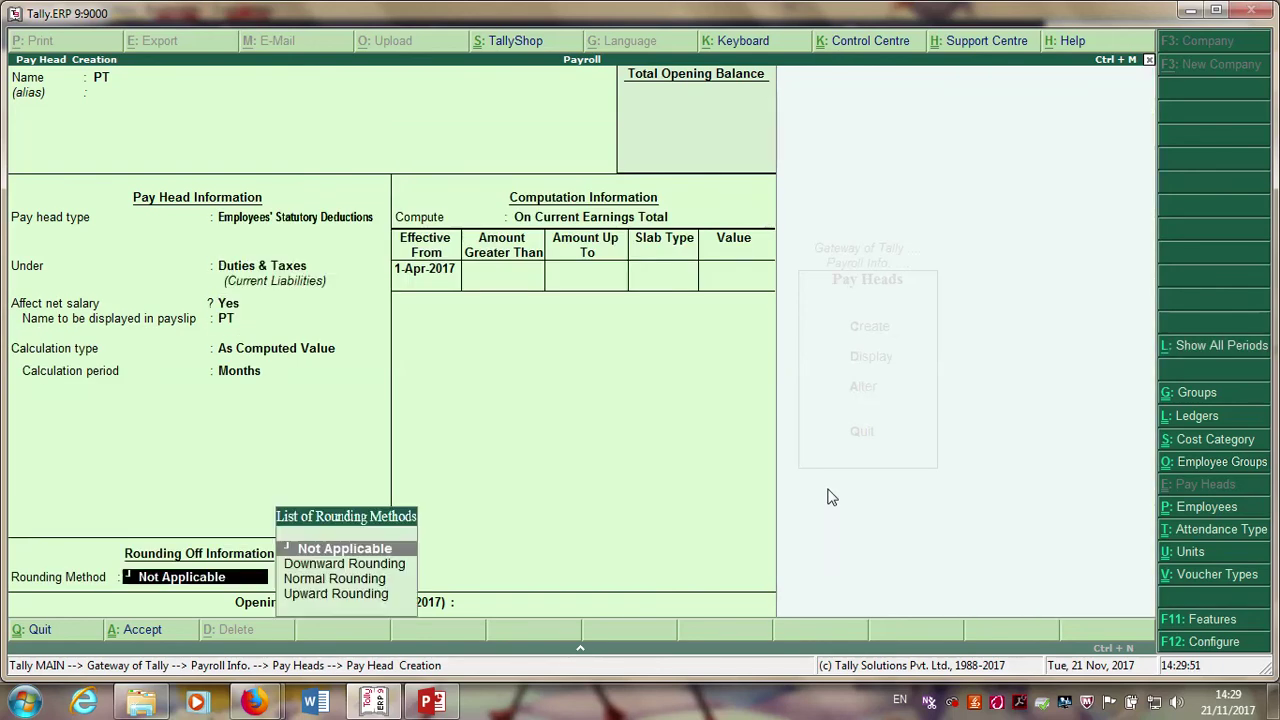
key("Return")
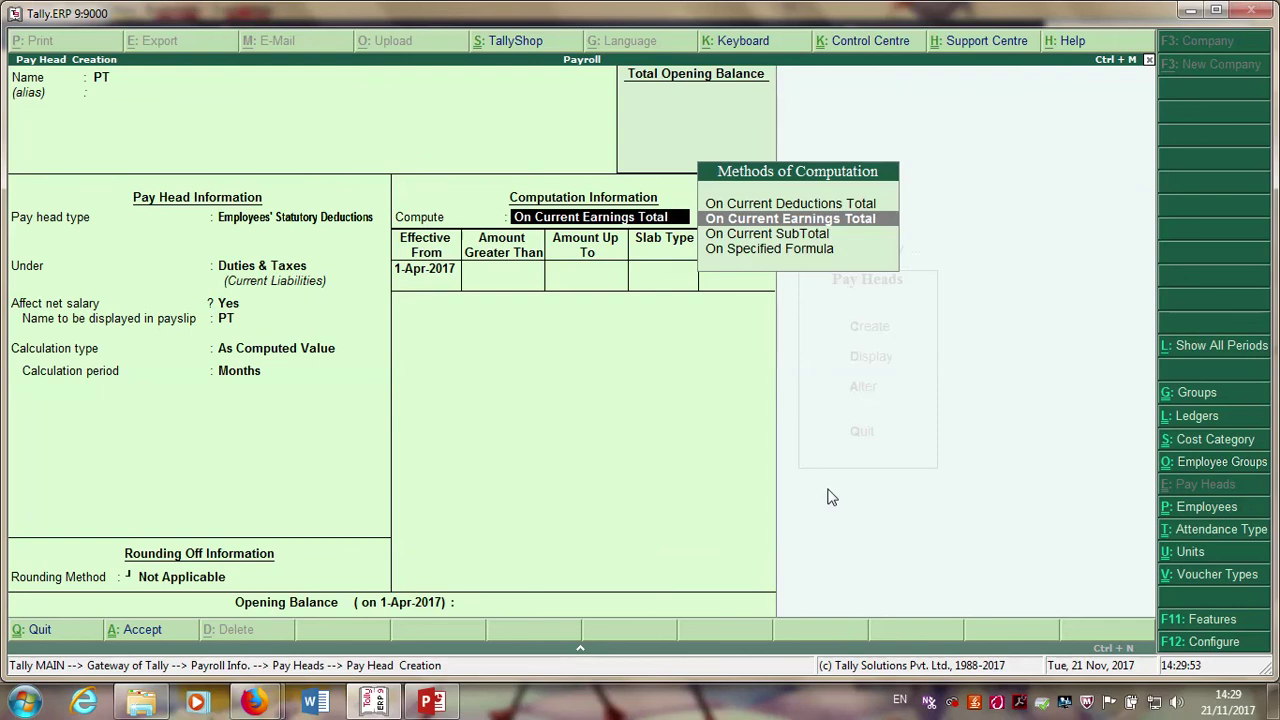
- Compute PT on Current Earnings Total from 1-Apr-2017, with a Value slab of 0 for amounts up to 5,000
key("Return")
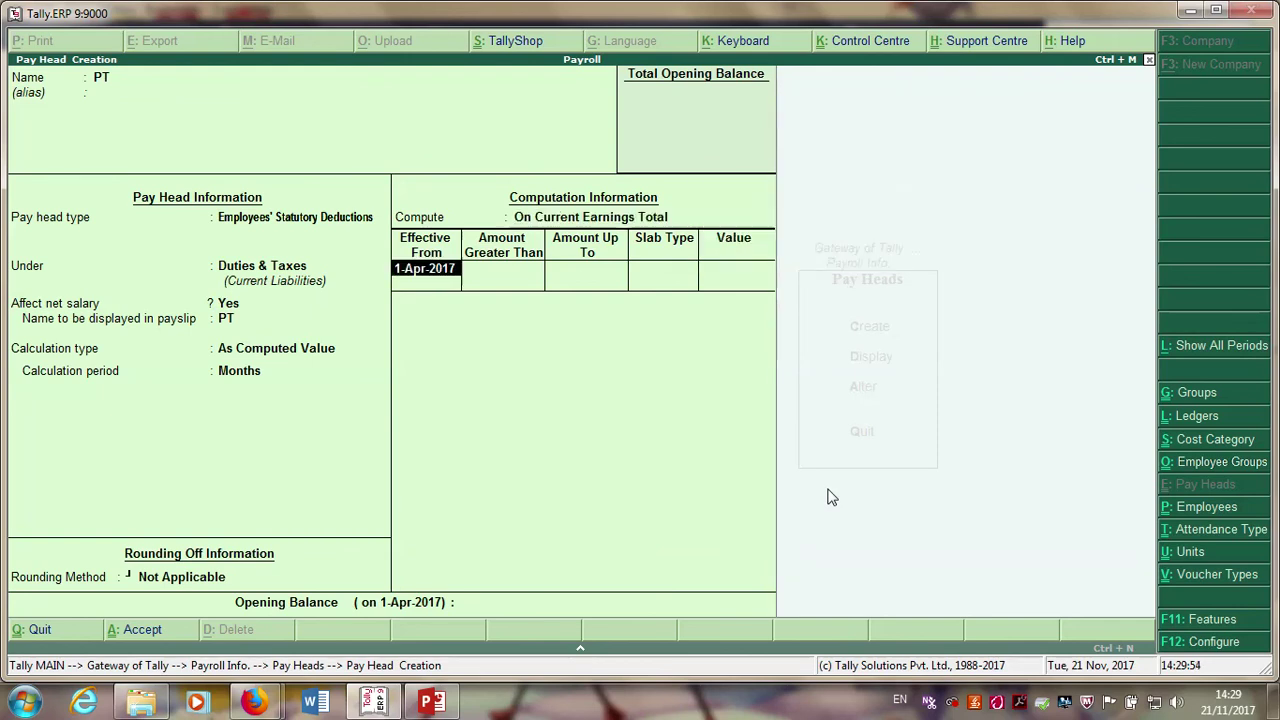
key("Return")
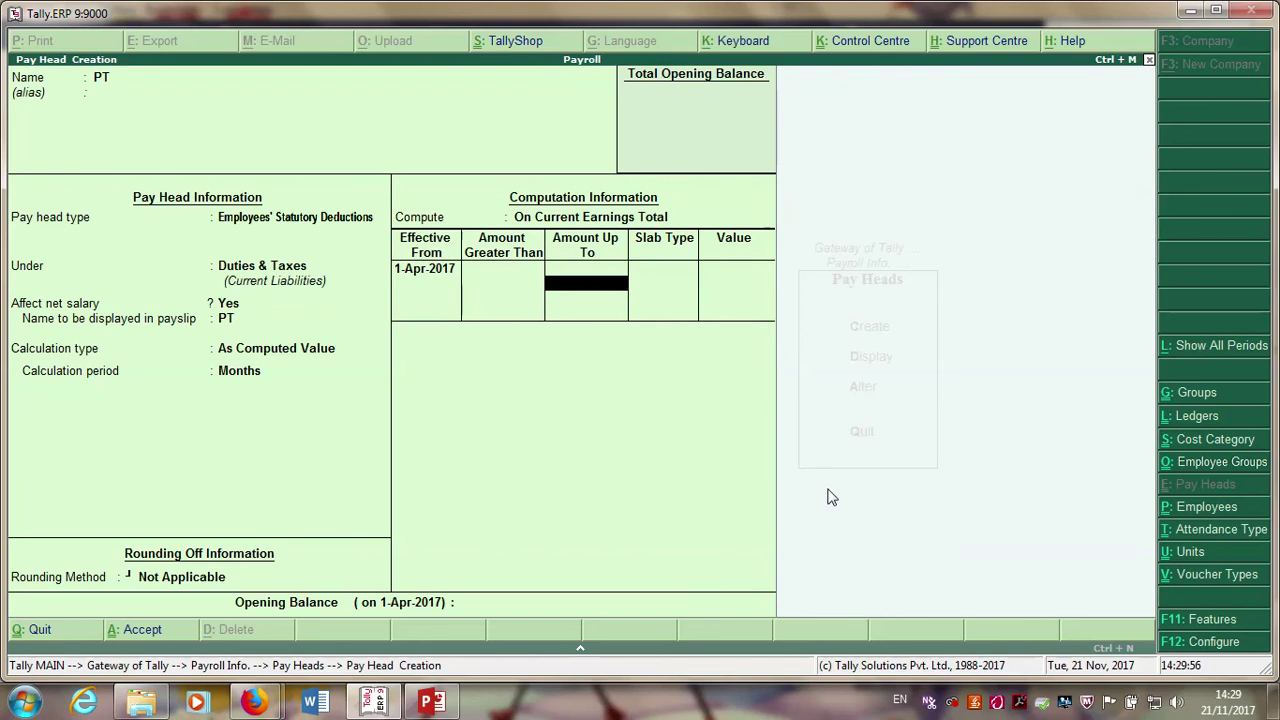
type("5,000")
key("Return")
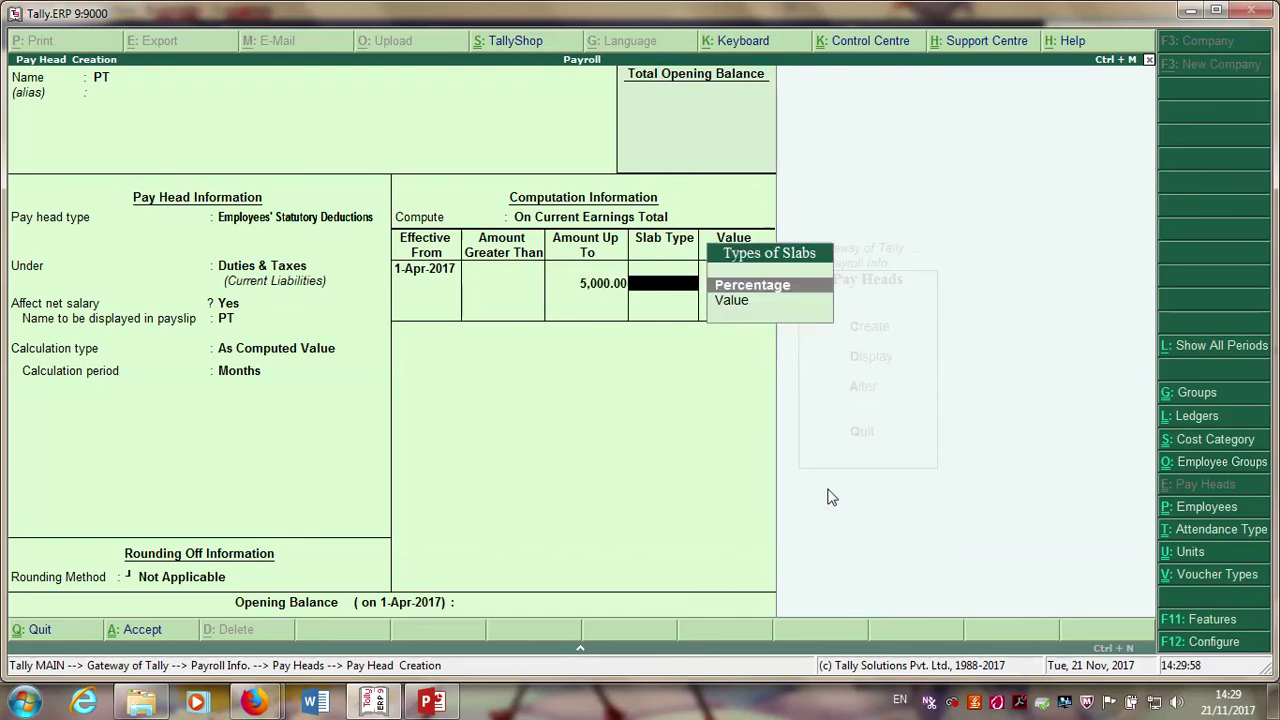
key("Down")
key("Return")
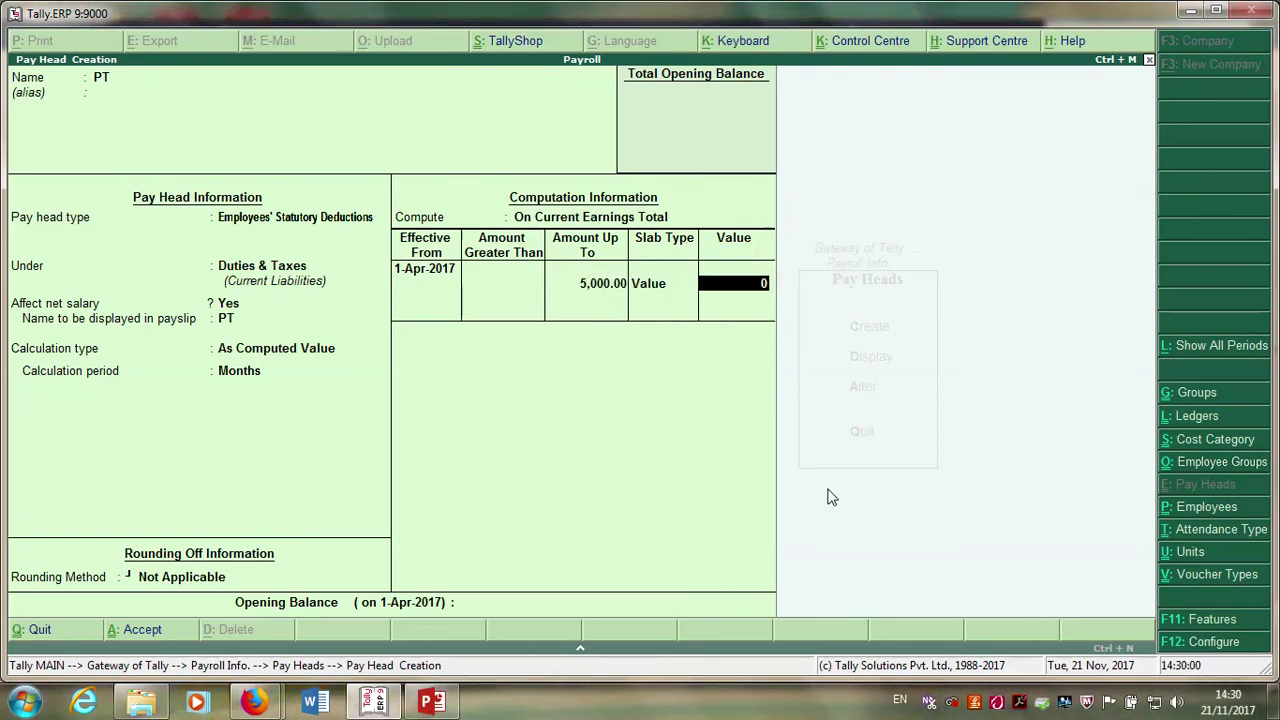
key("Return")
- Add a Value slab of 75 to PT for earnings from 5,000 up to 10,000
type("10000")
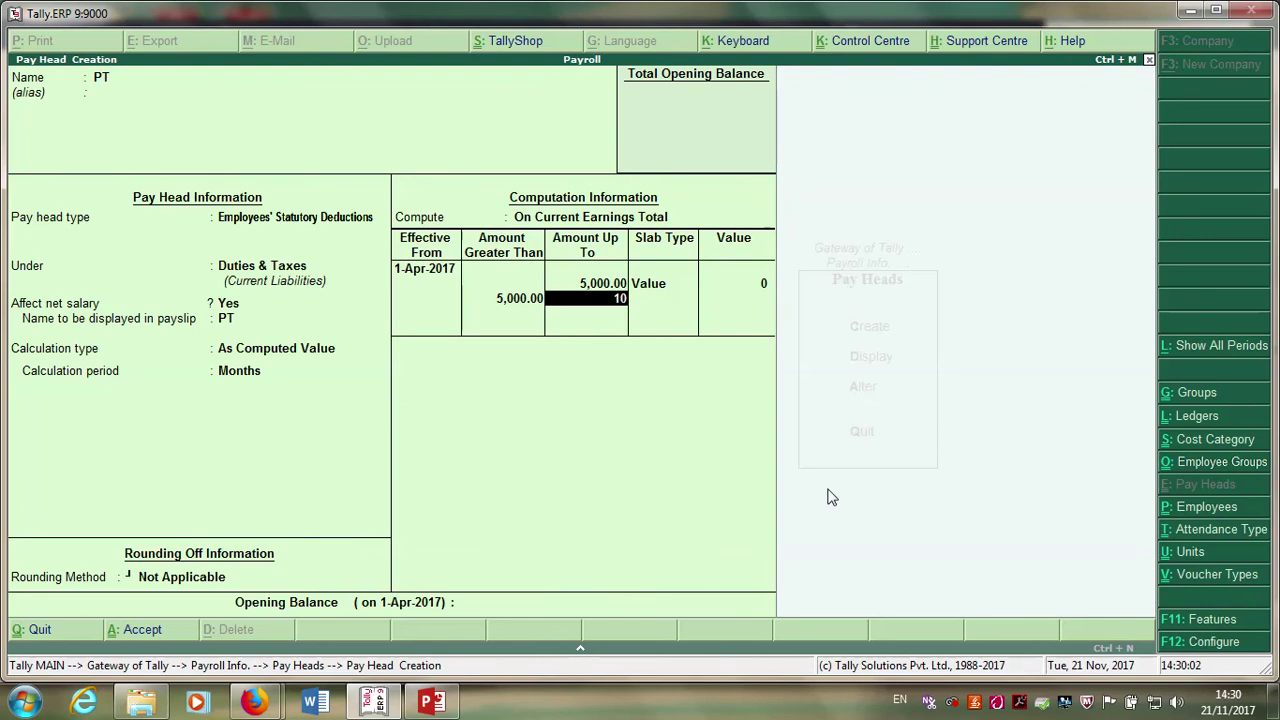
key("Return")
key("Down")
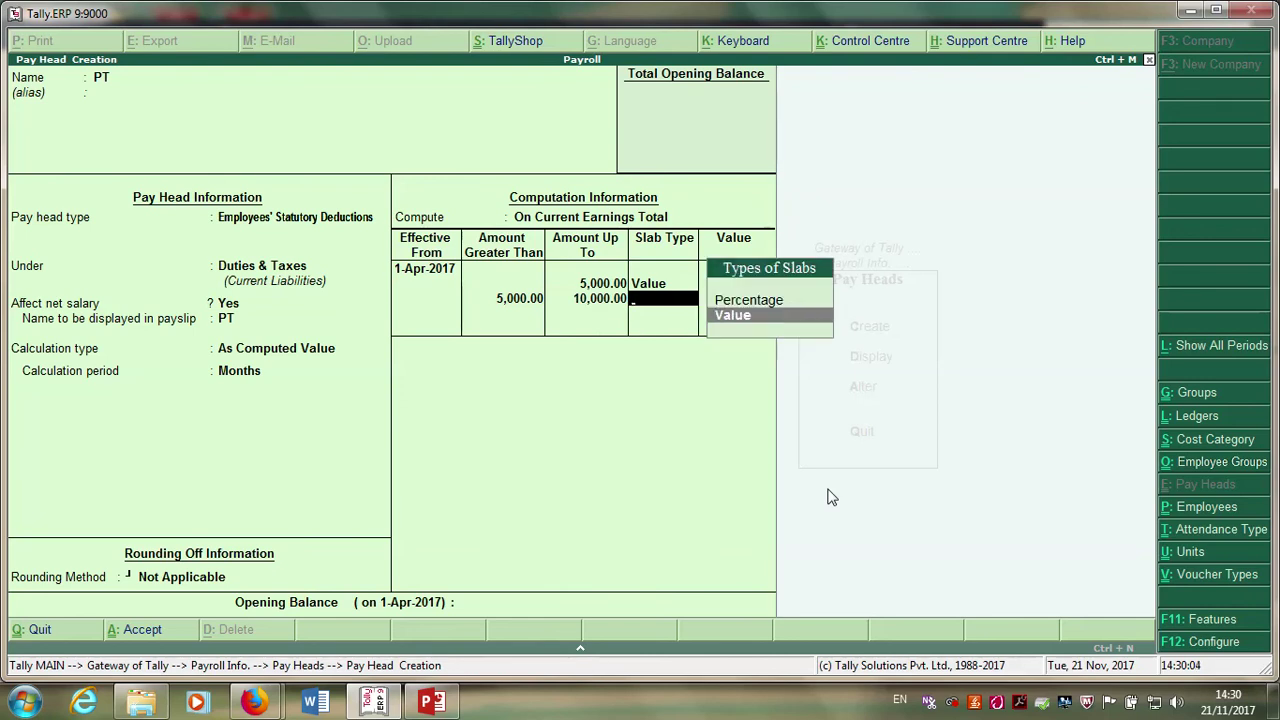
key("Return")
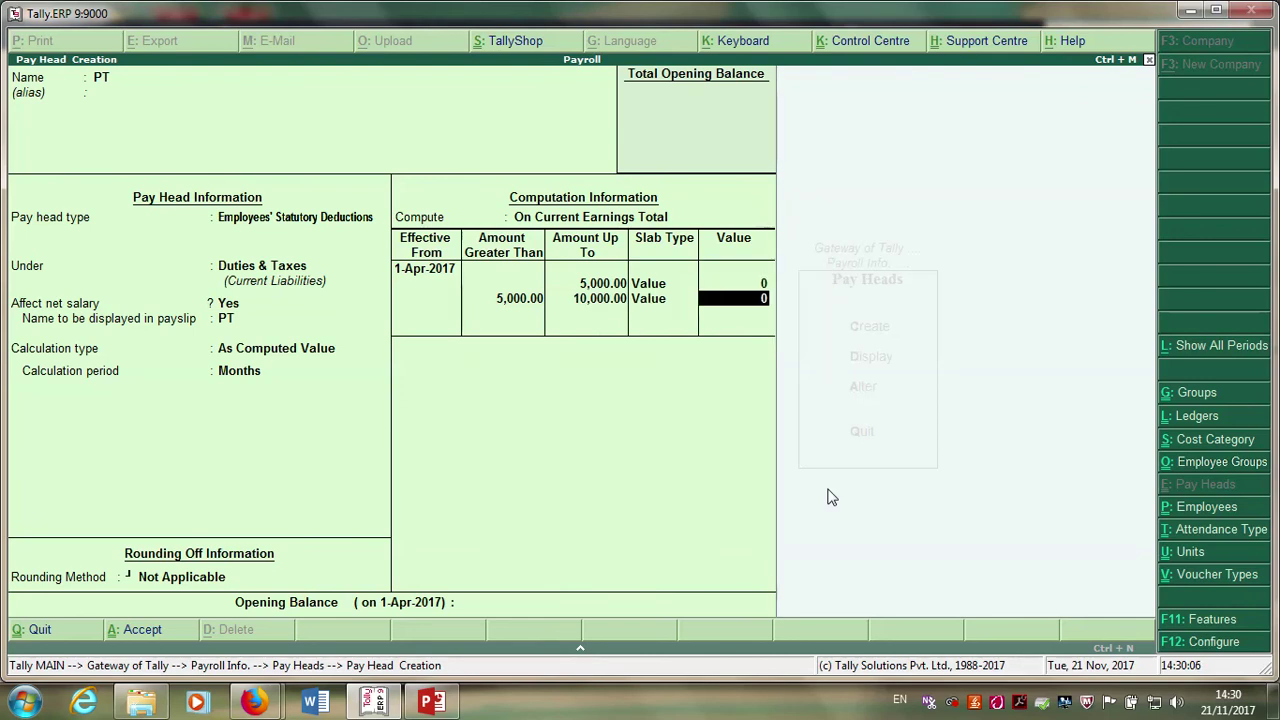
type("75")
key("Return")
- Add a Value slab of 150 to PT for earnings from 10,000 up to 15,000
type("15000")
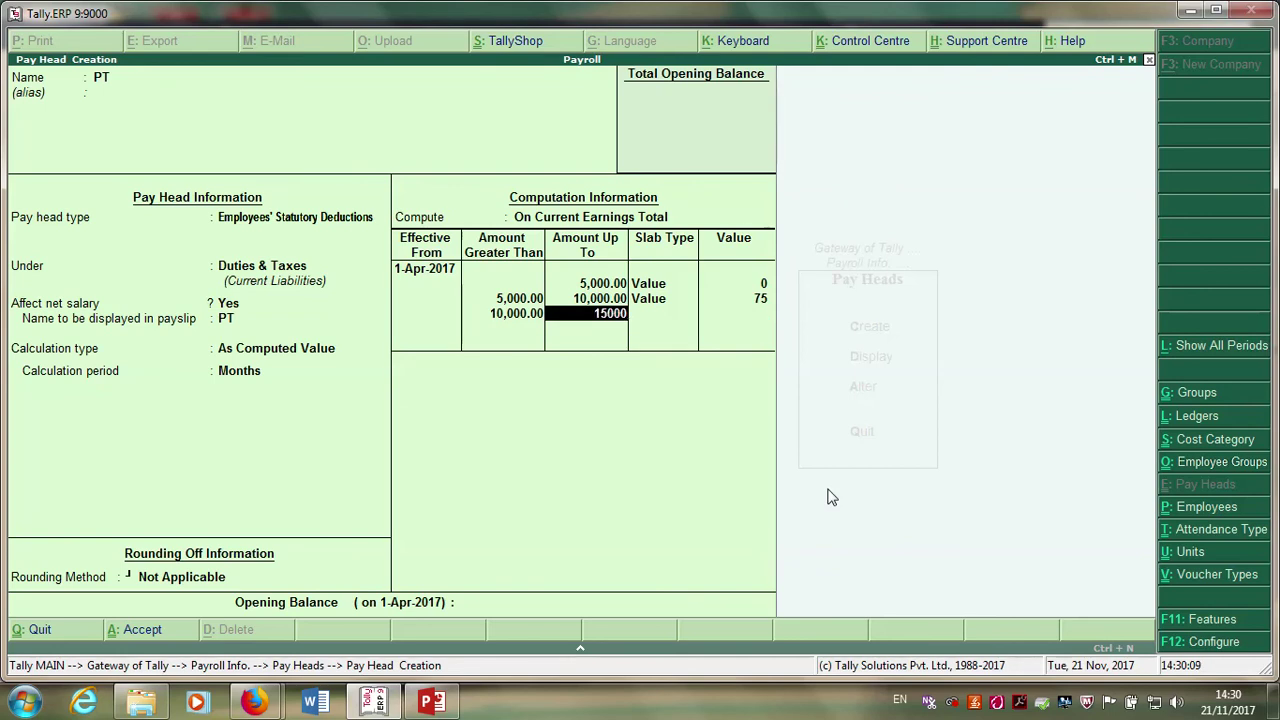
key("Return")
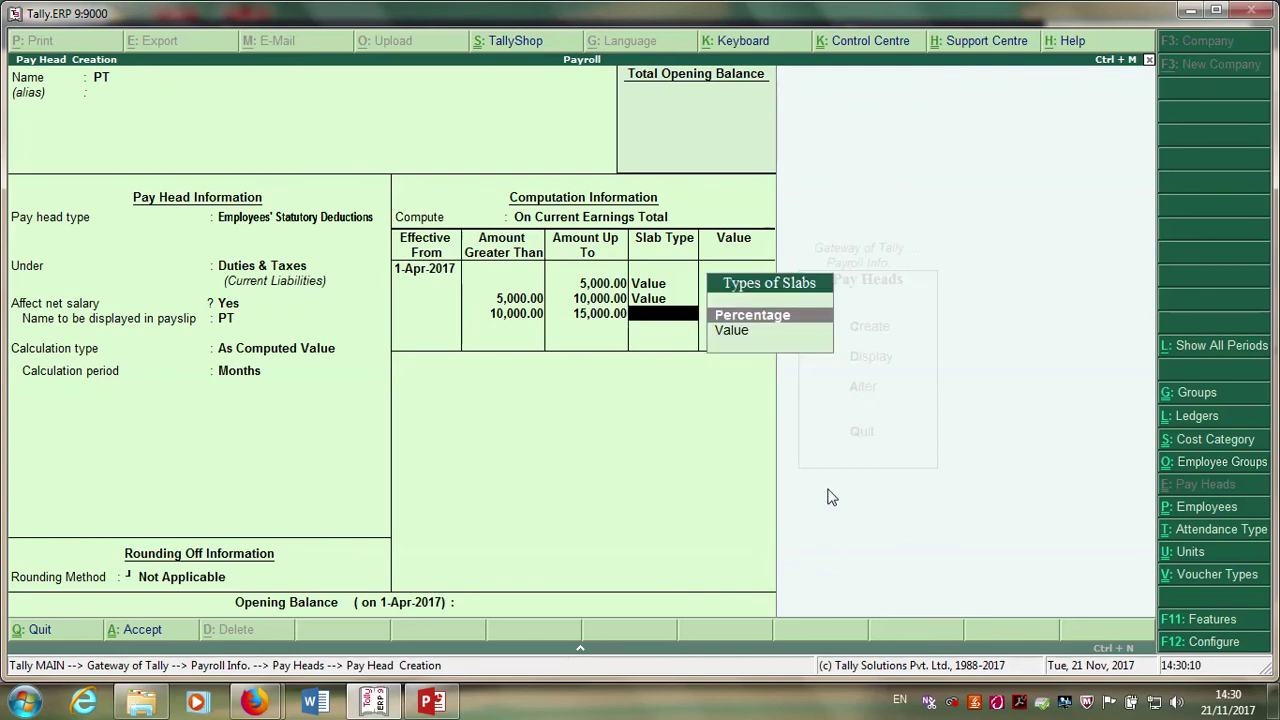
key("Down")
key("Return")
type("150")
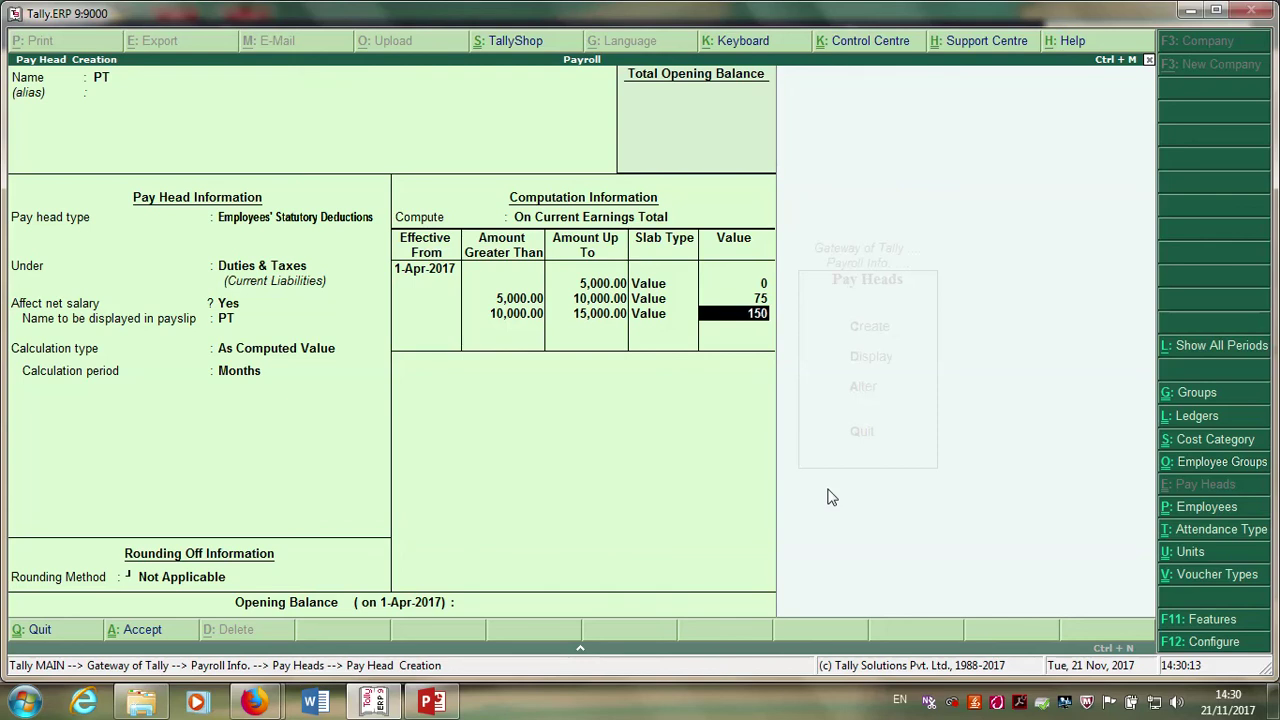
key("Return")
- Add a Percentage slab of 250% for earnings above 15,000 and save the PT pay head
key("Return")
key("Return")
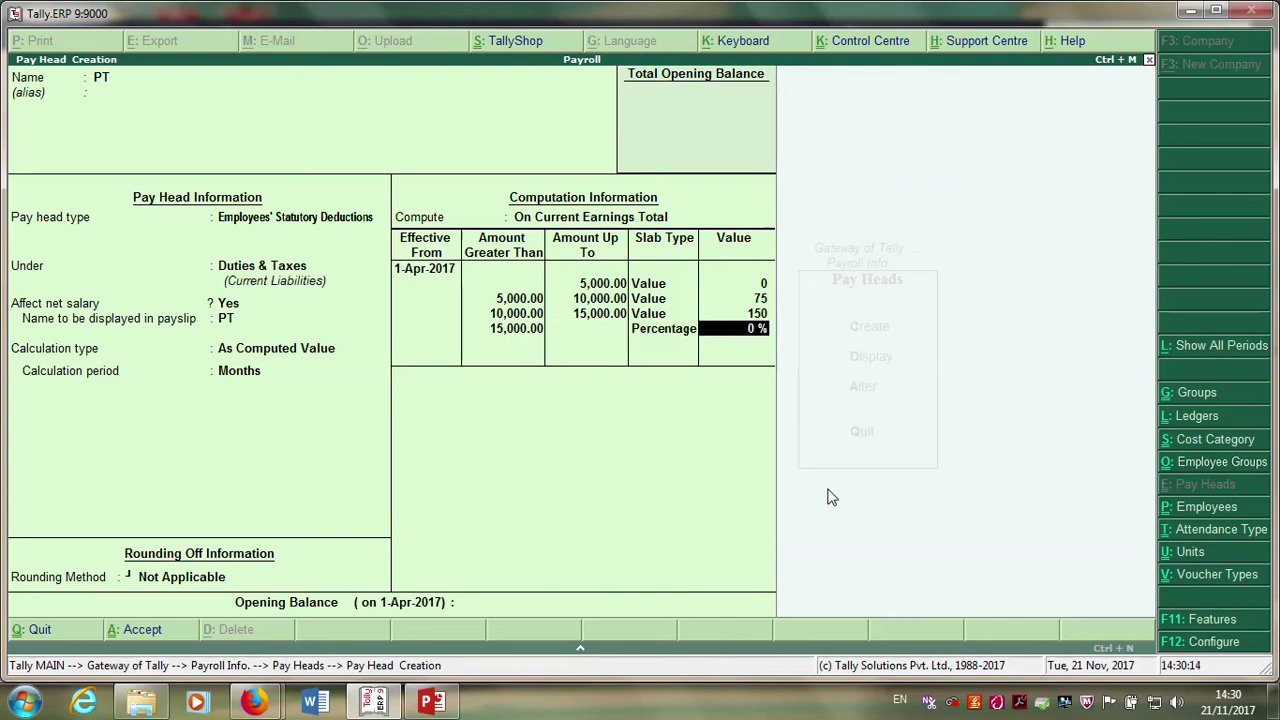
type("250")
key("Return")
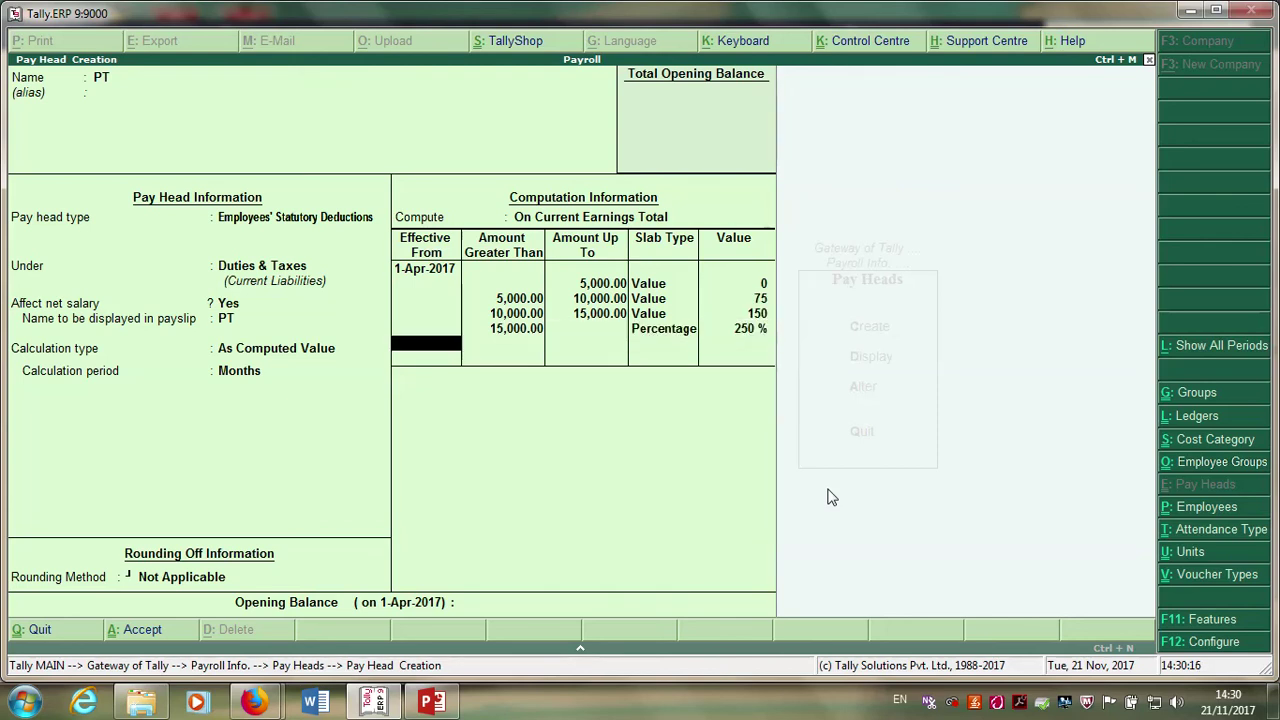
key("Return")
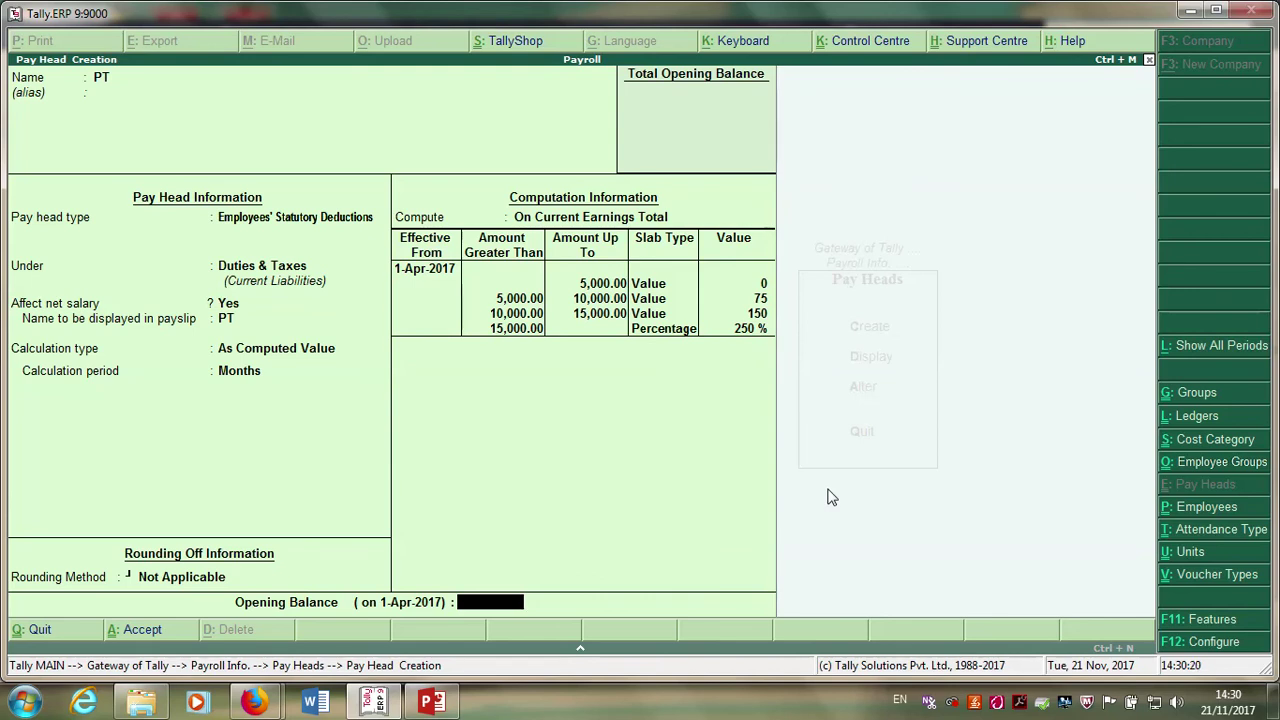
key("Return")
key("y")
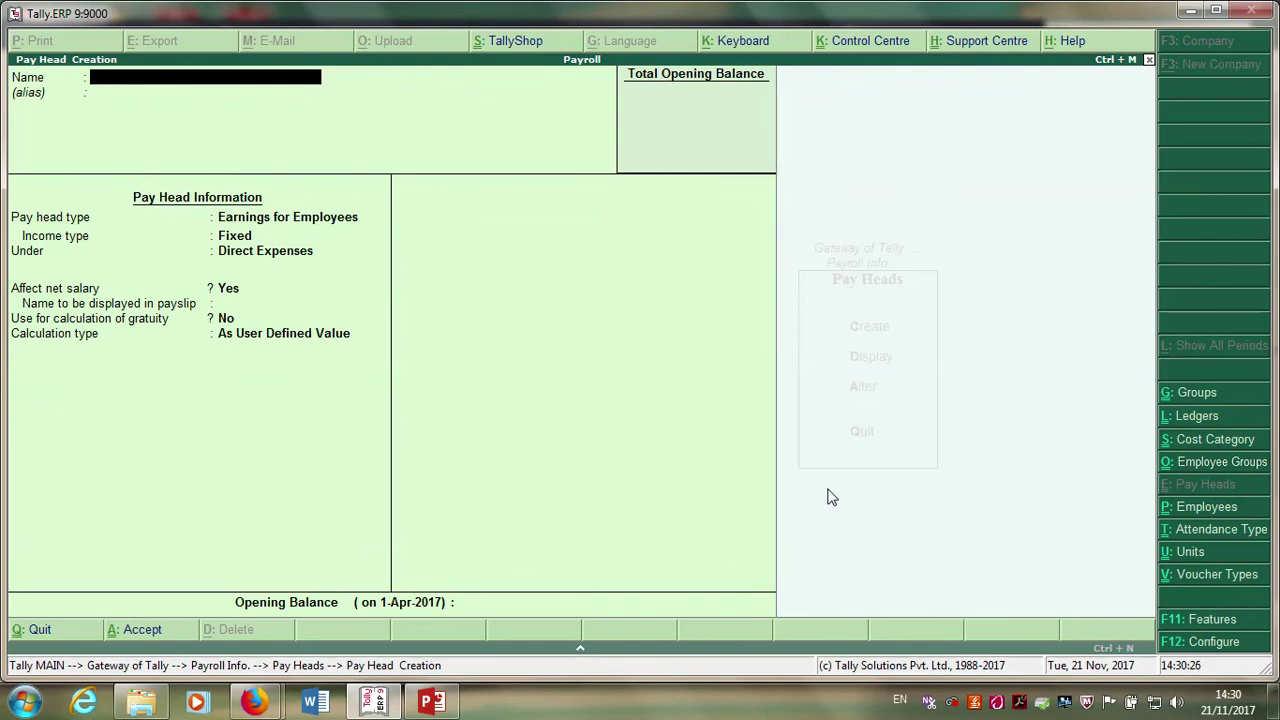
- Leave pay head creation and review the list of existing pay heads
key("Escape")
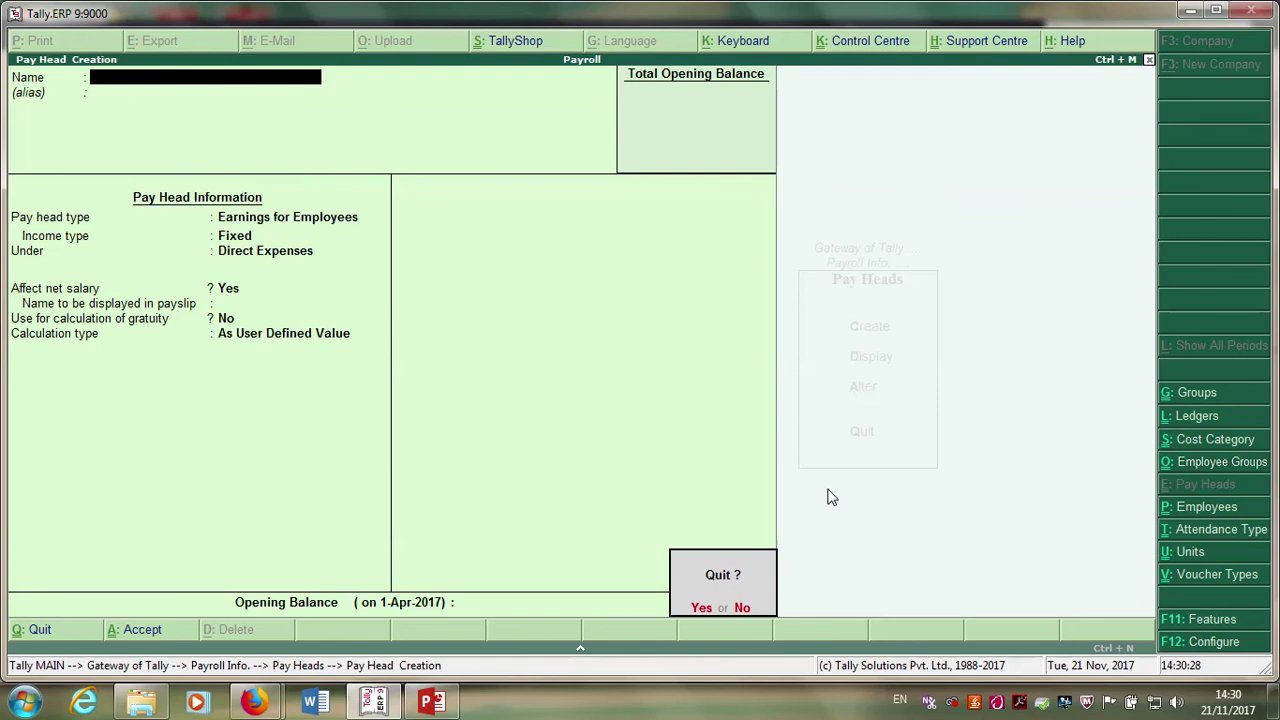
key("y")
key("Down")
key("Return")
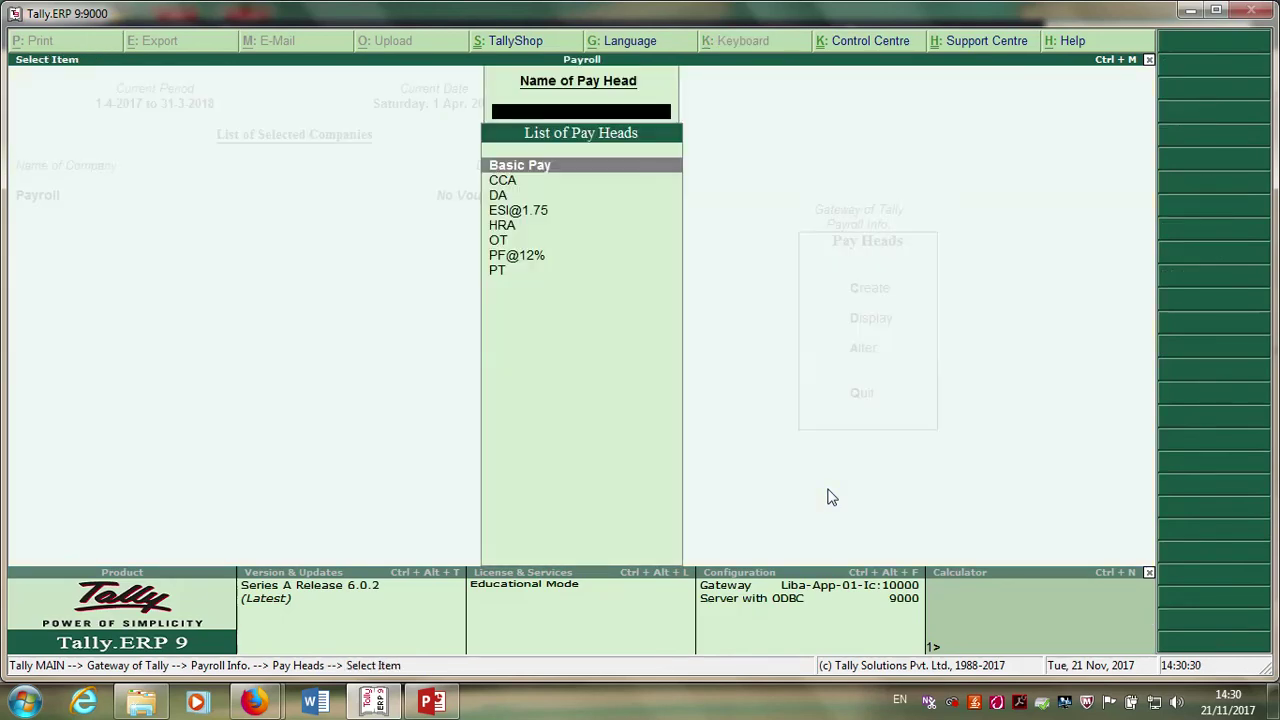
key("Down")
key("Down")
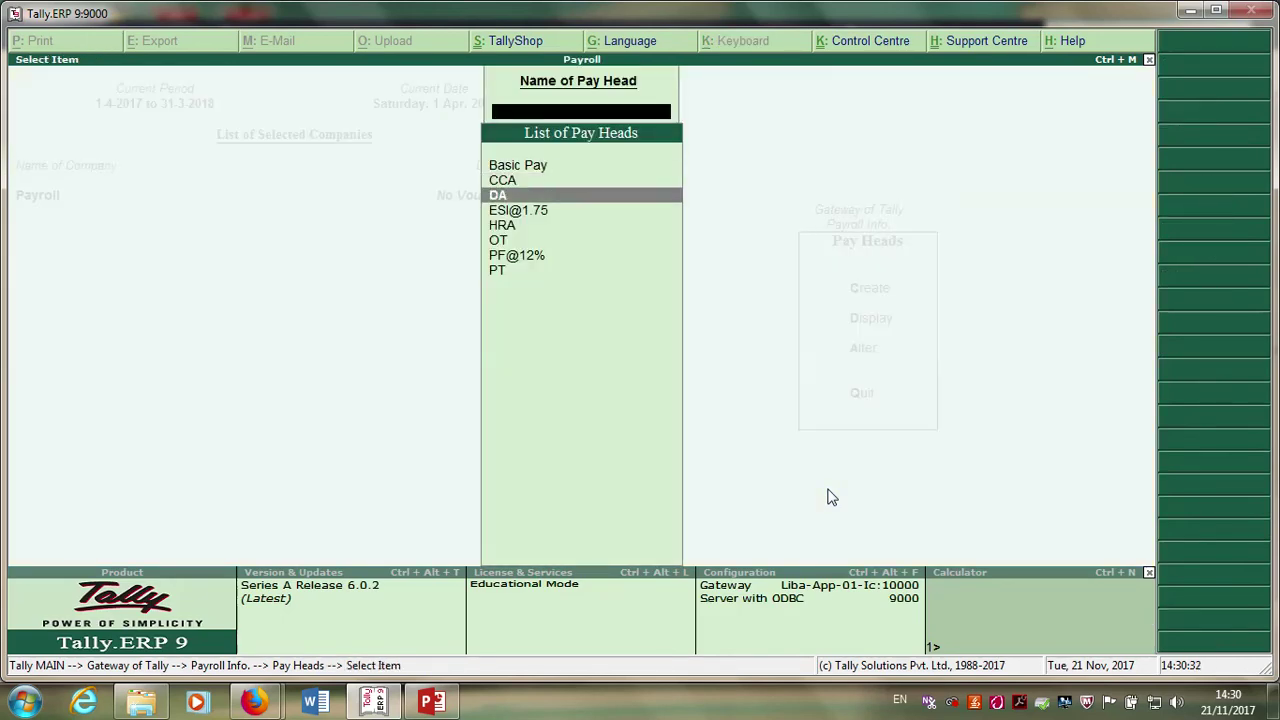
key("Down")
key("Down")
key("Down")
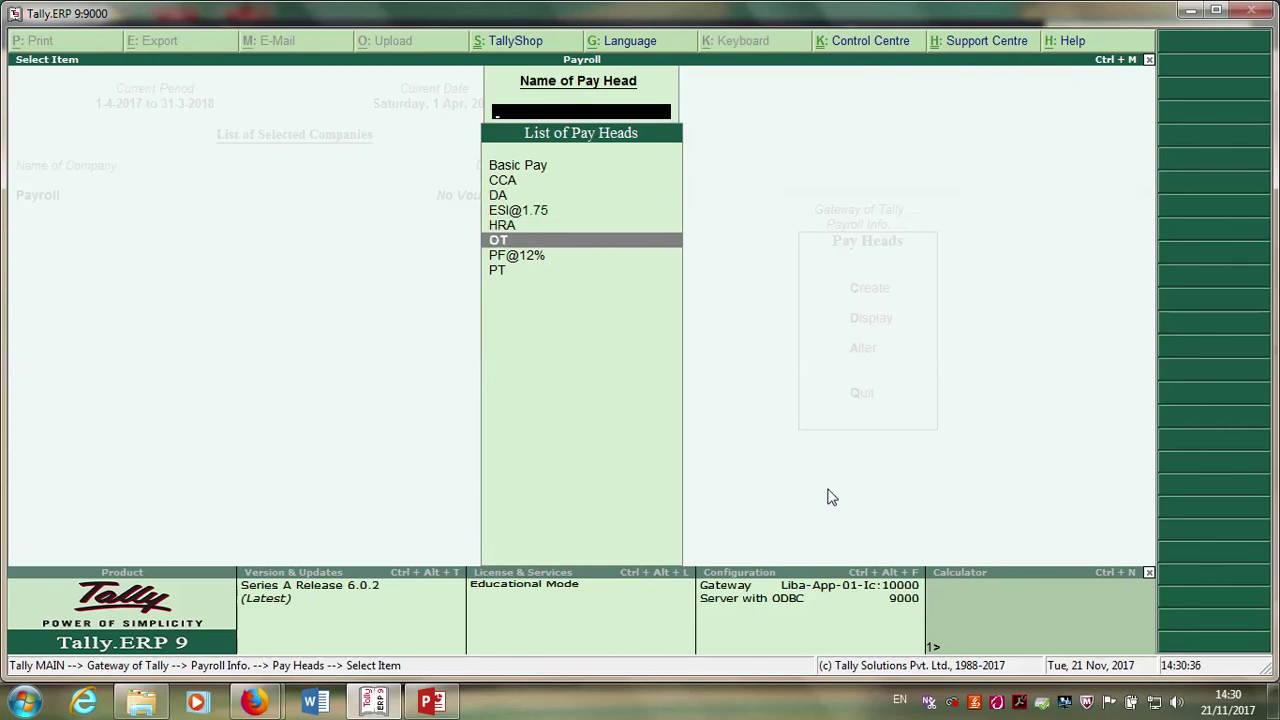
key("Down")
key("Down")
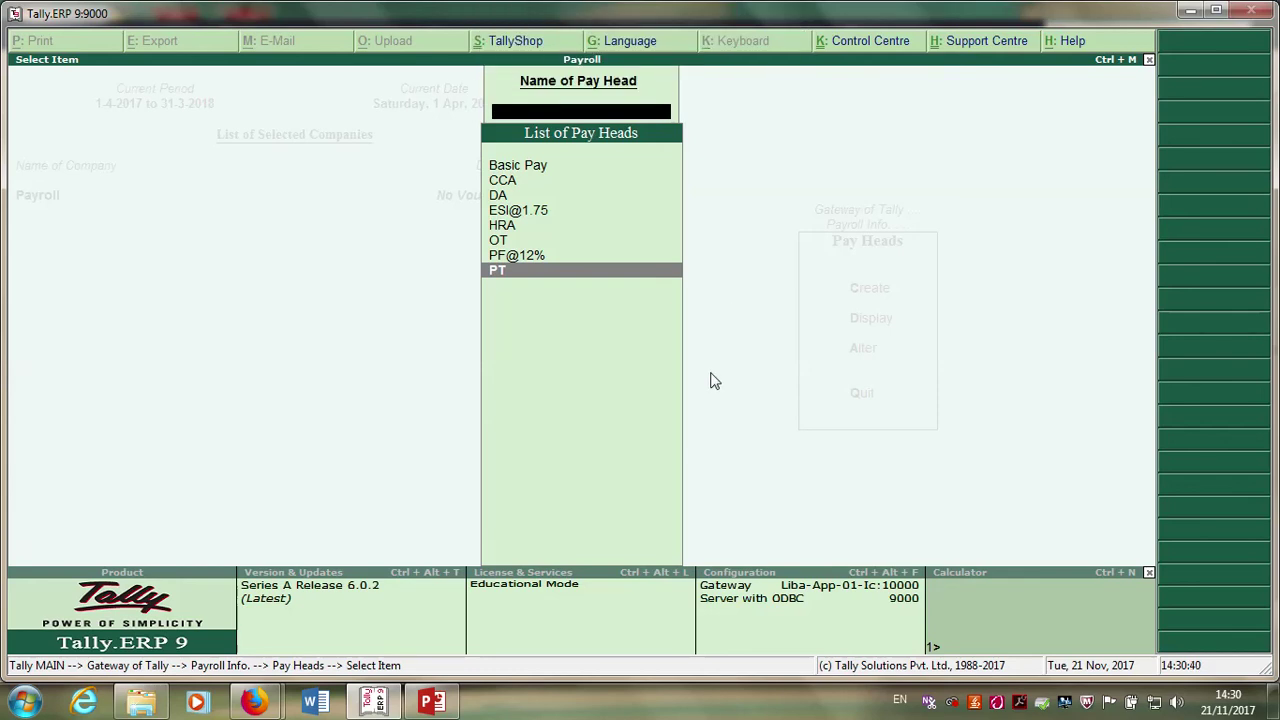
key("Escape")
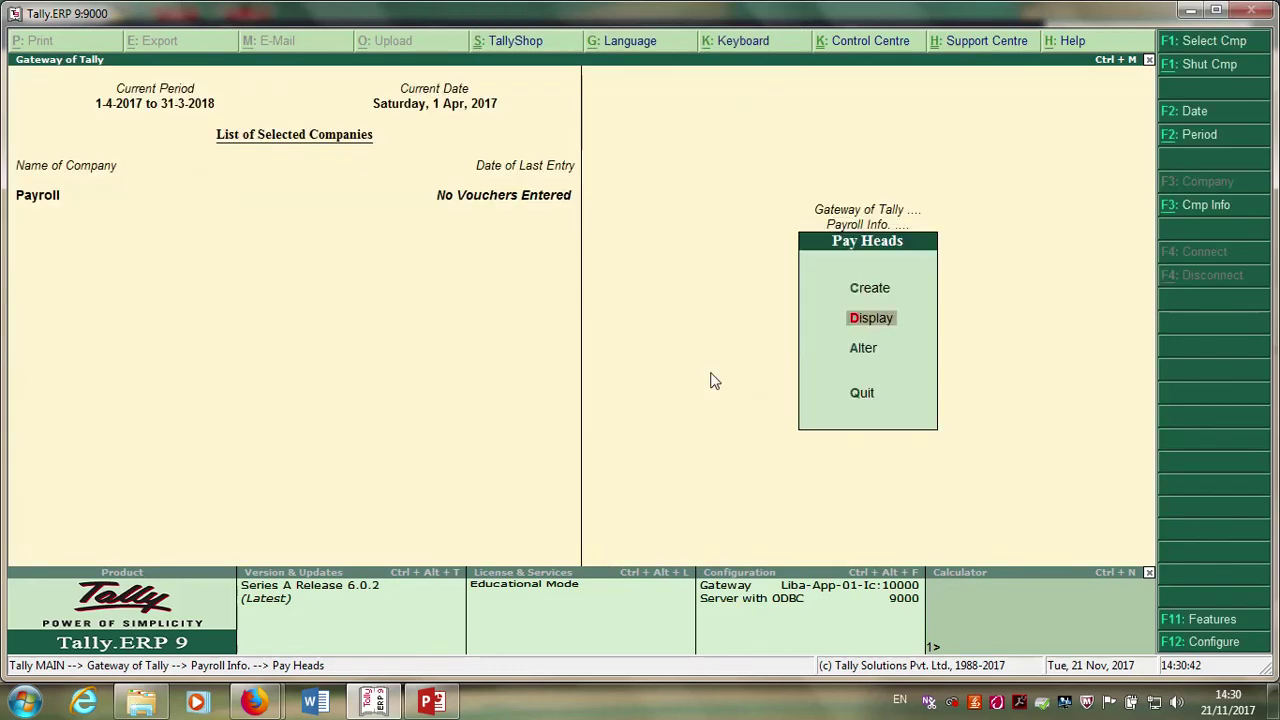
key("Up")
key("Return")
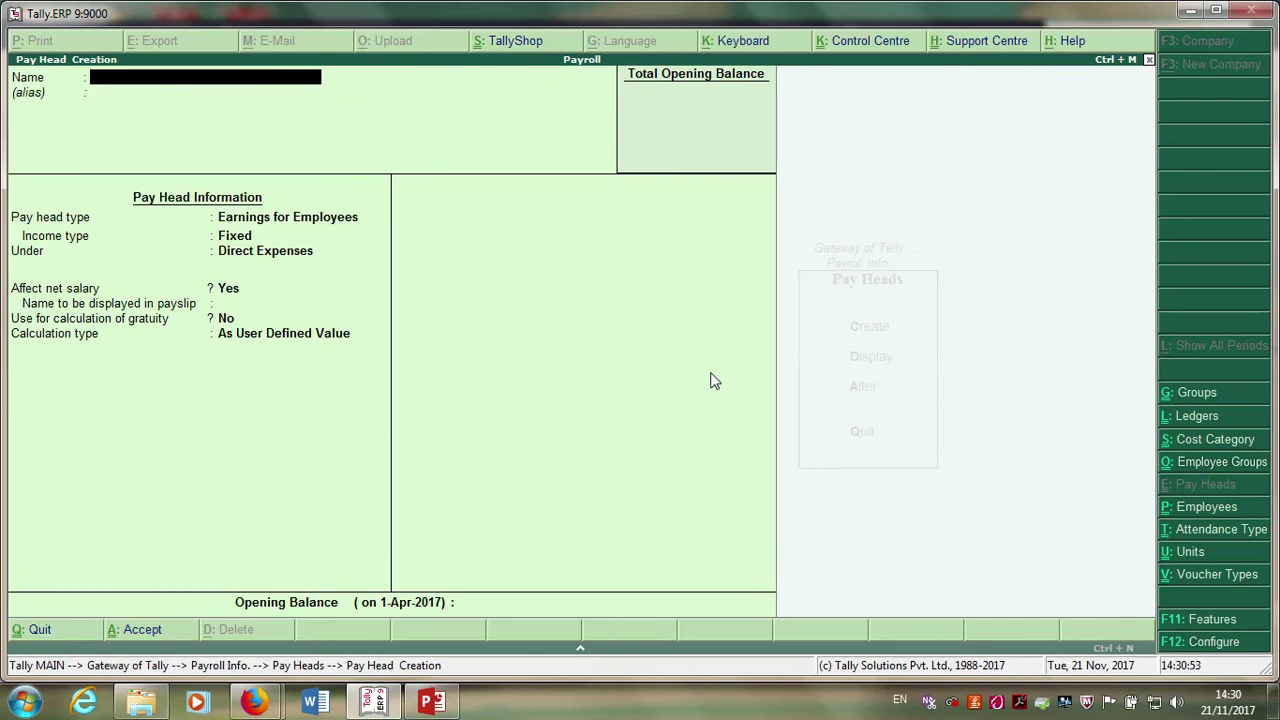
type("PS@8.33%")
key("Return")
key("Return")
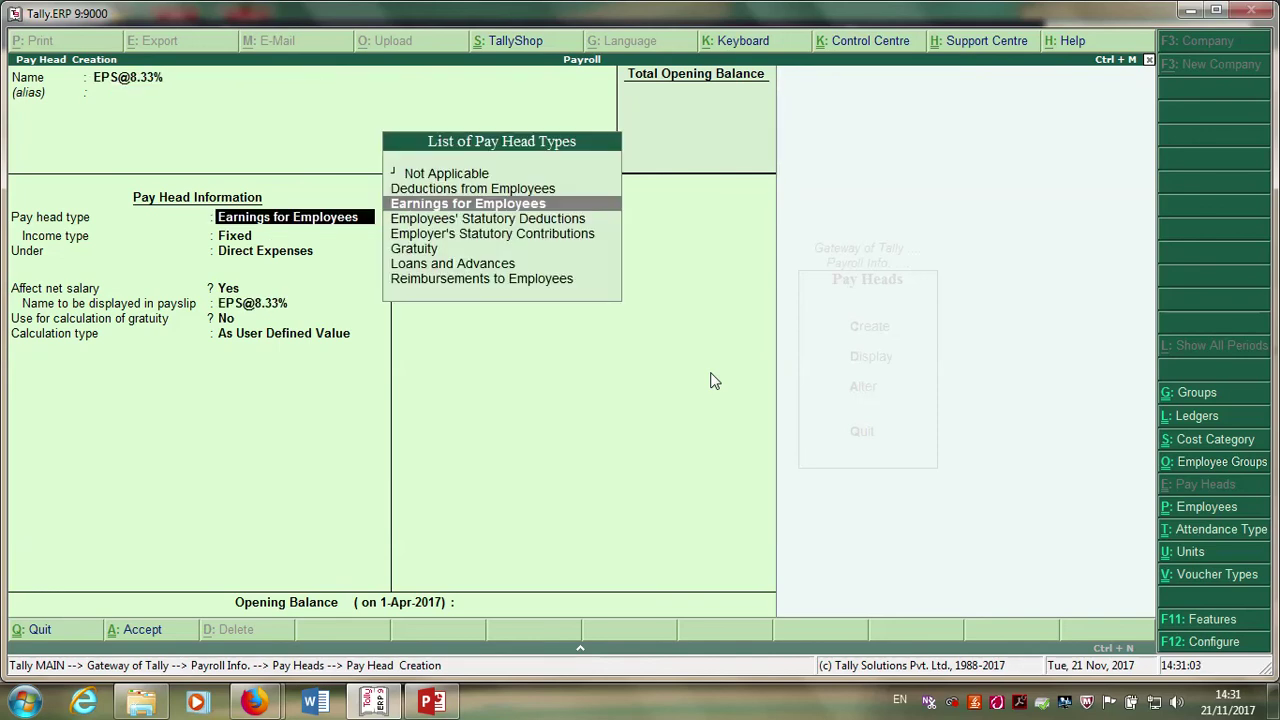
key("Down")
key("Down")
key("Return")
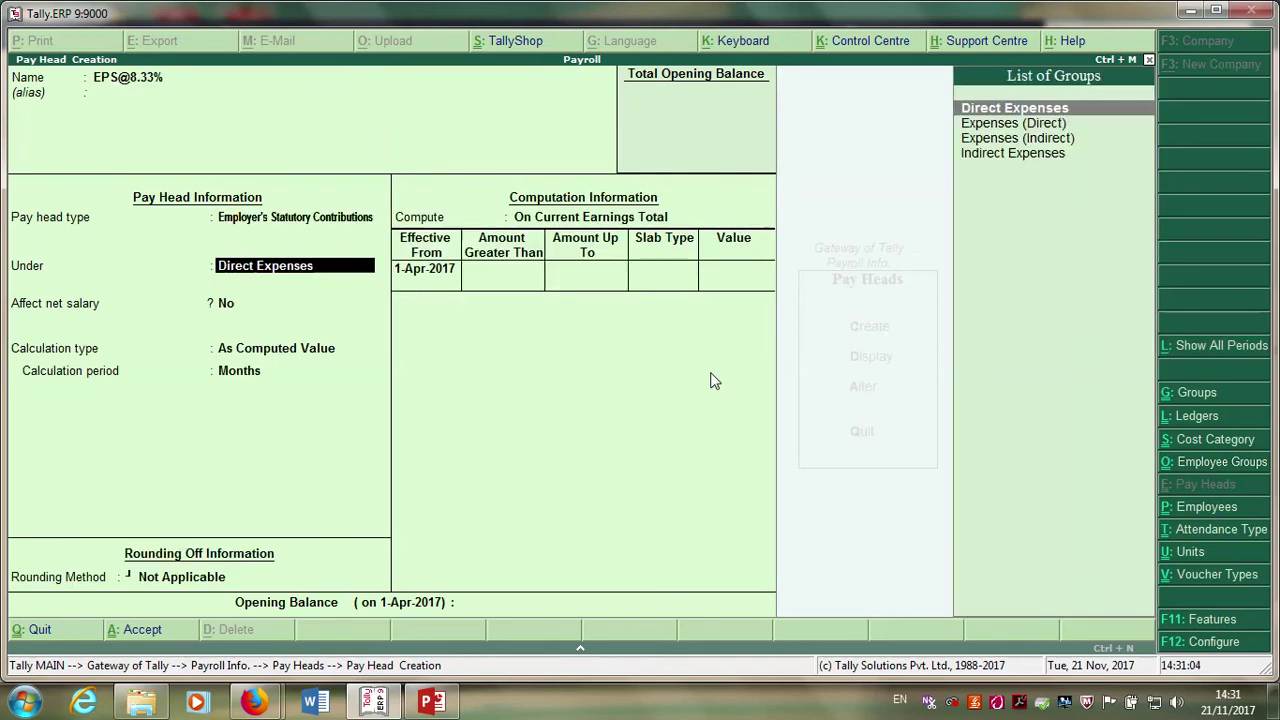
key("Down")
key("Down")
key("Down")
key("Return")
key("Return")
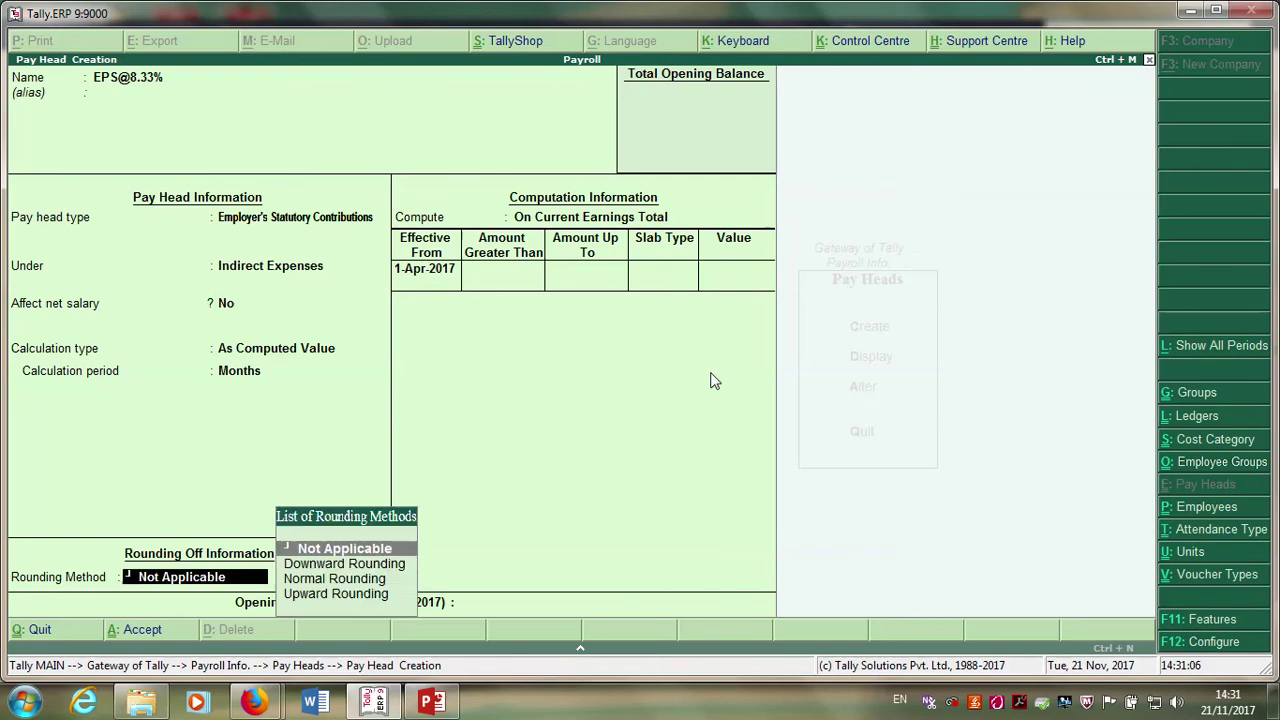
key("Return")
key("Down")
key("Down")
key("Return")
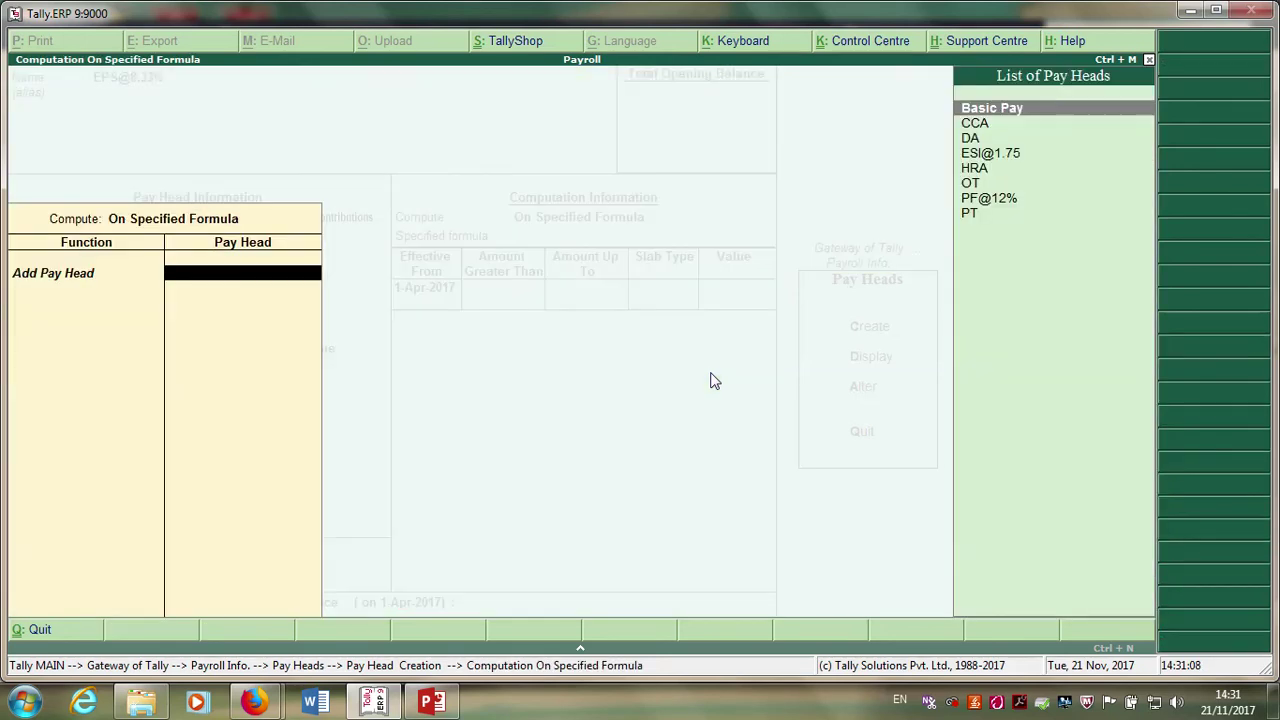
key("Return")
key("Return")
key("Return")
key("Return")
key("Return")
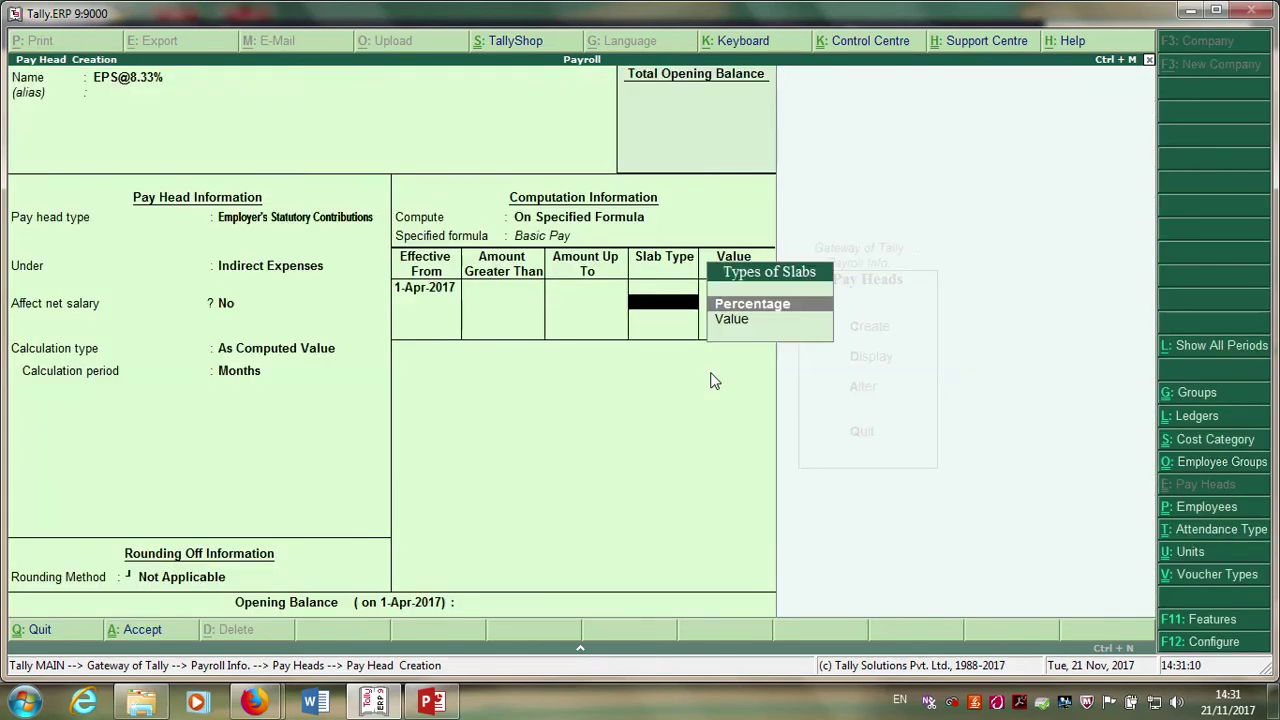
key("Return")
type("8.")
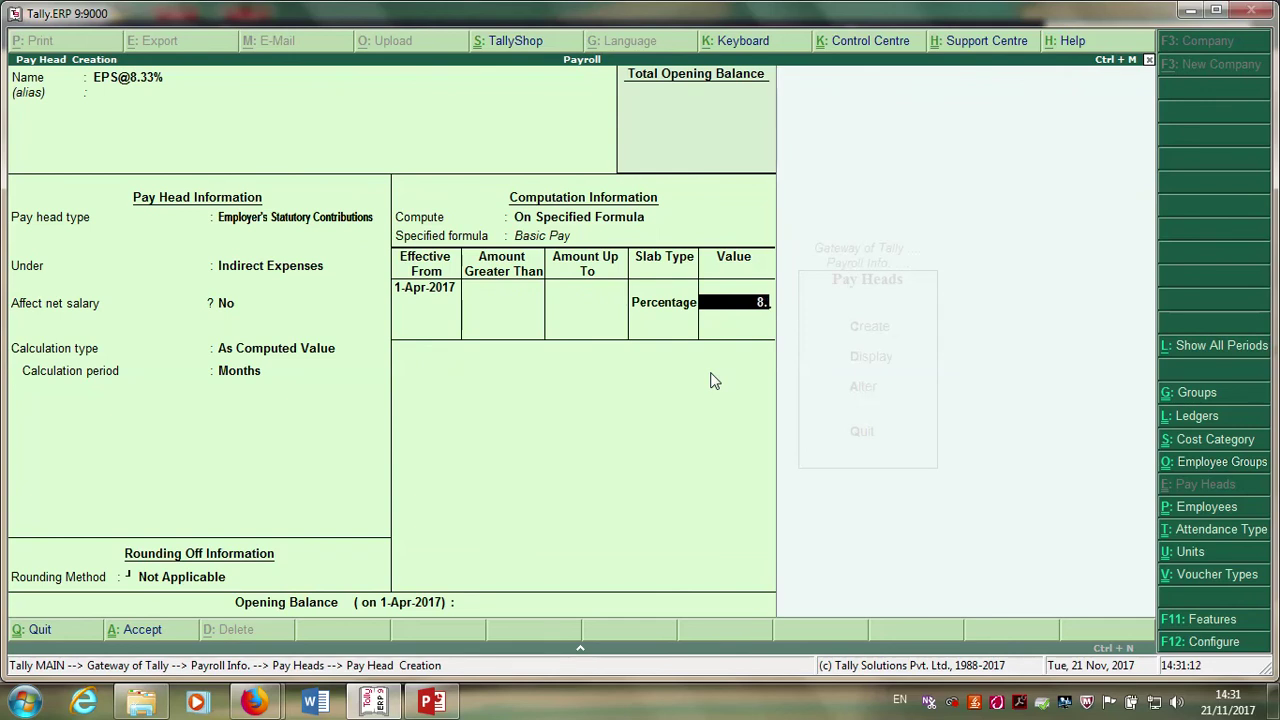
type("33")
key("Return")
type("5")
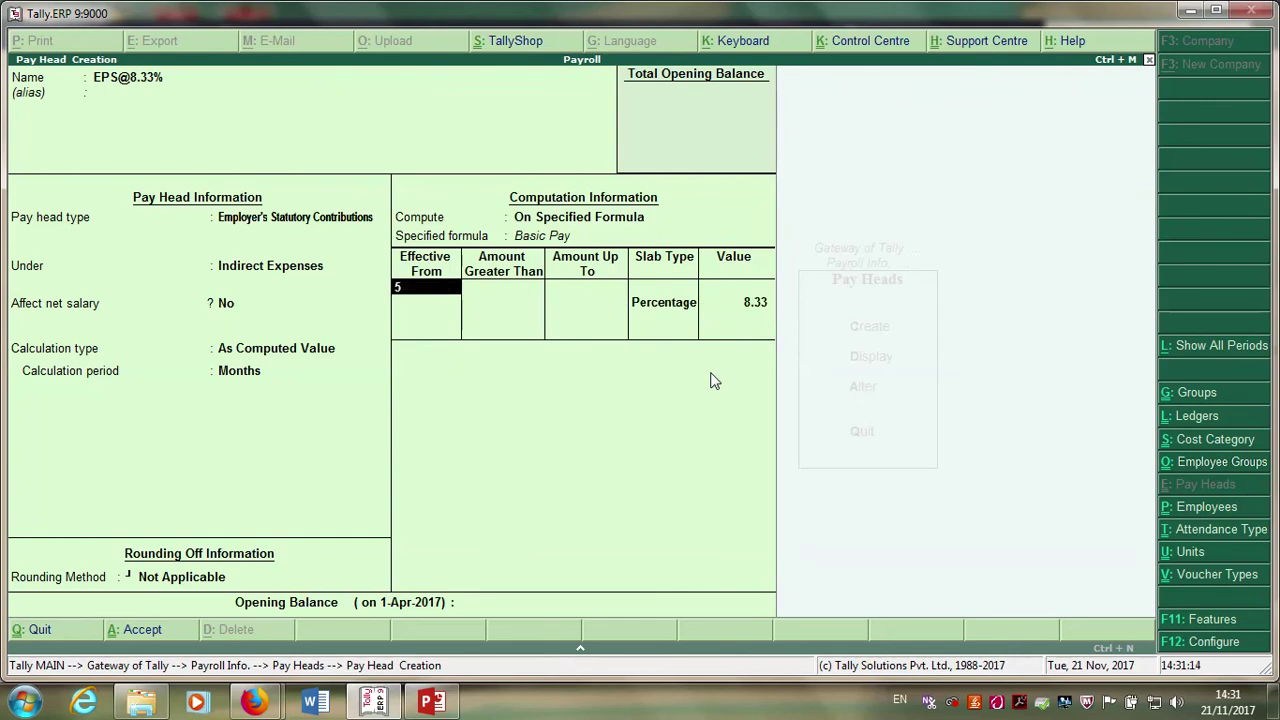
type("-4")
key("Return")
key("Return")
key("Return")
key("Return")
key("Return")
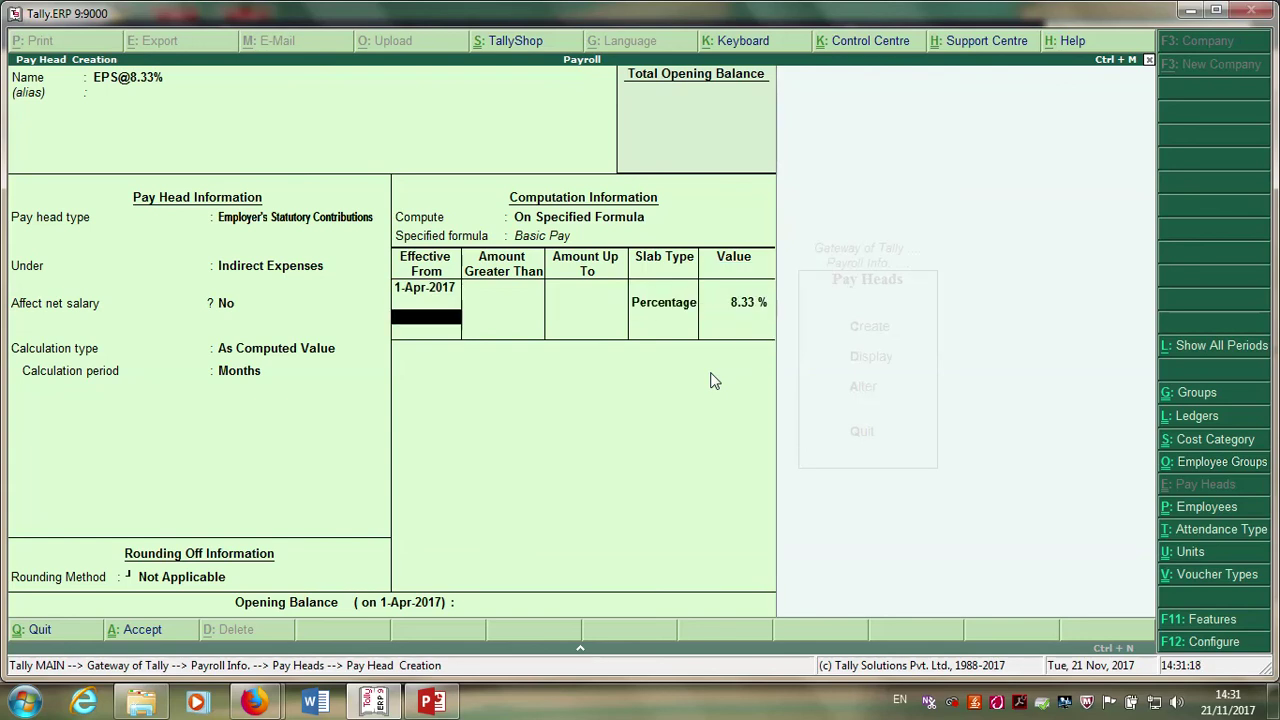
key("Return")
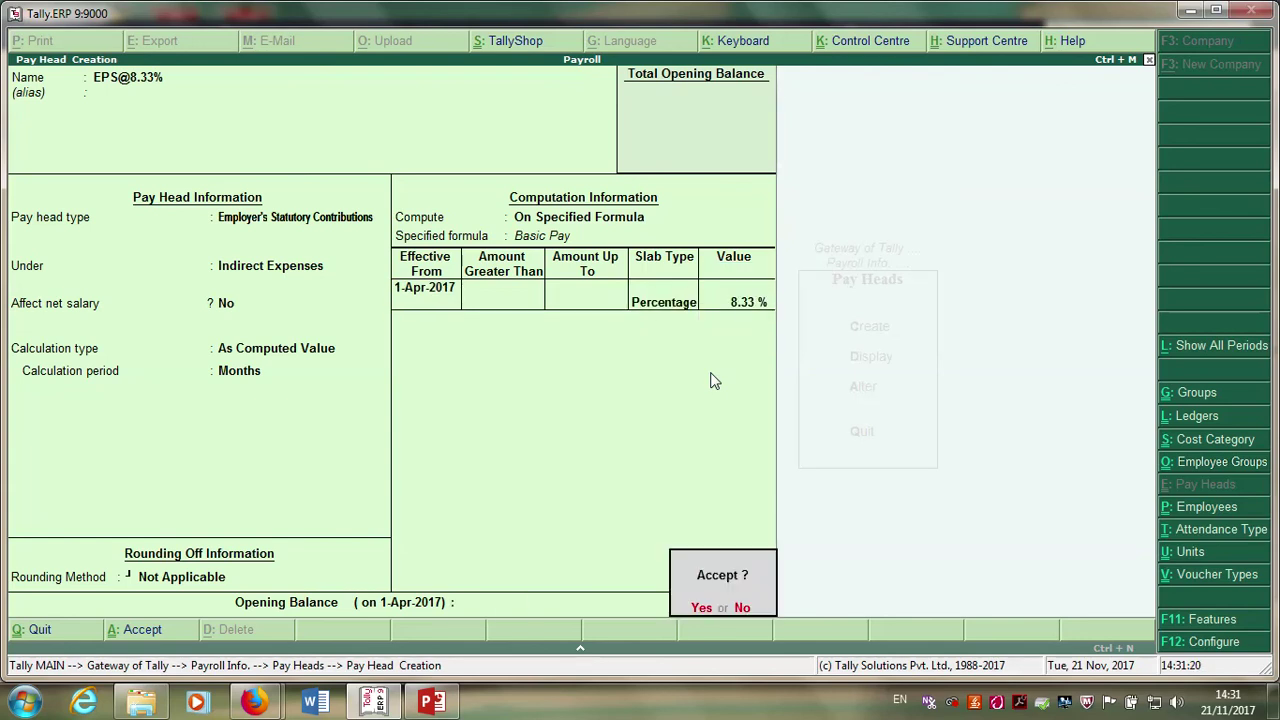
key("Return")
type("EP")
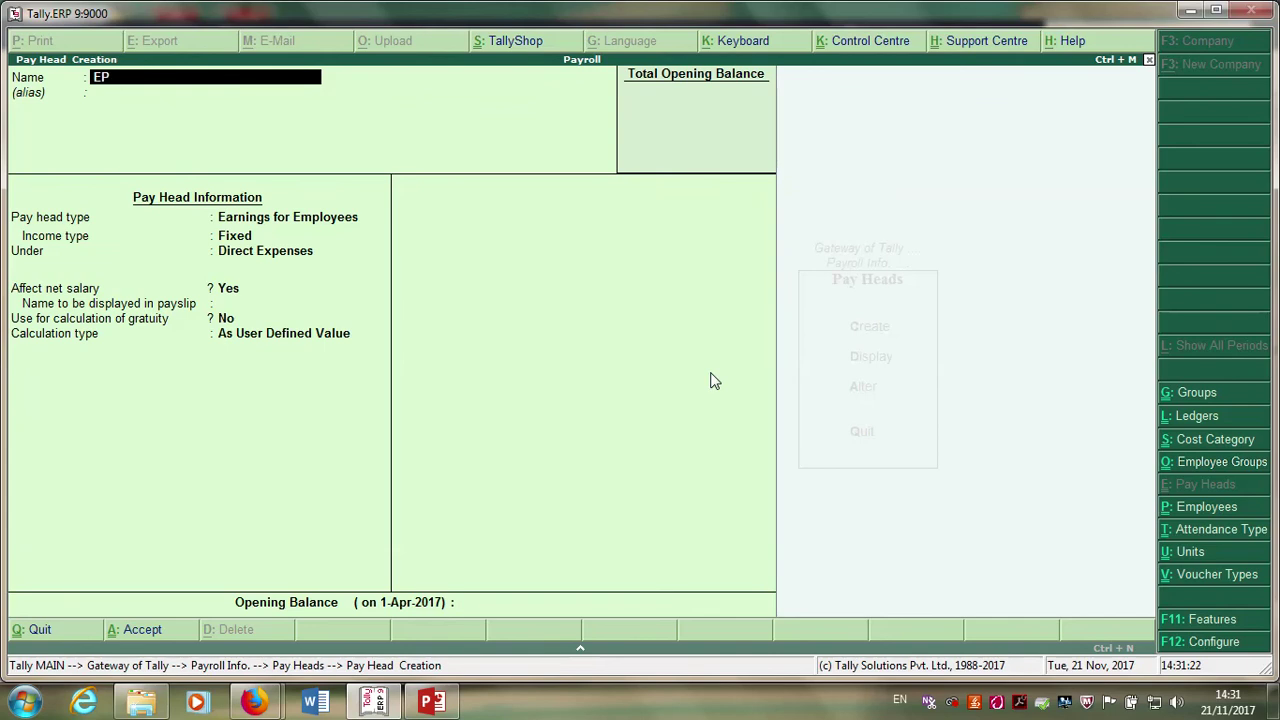
type("F@3.67%")
key("Return")
key("Return")
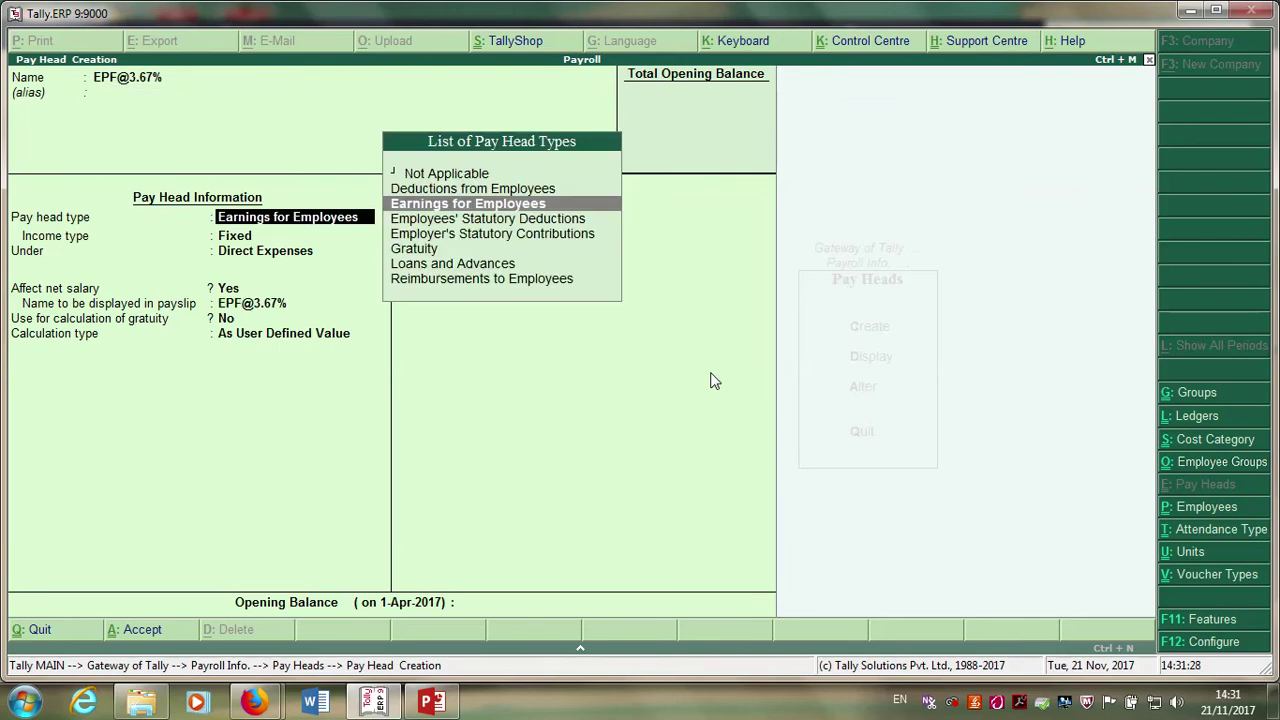
key("Down")
key("Down")
key("Return")
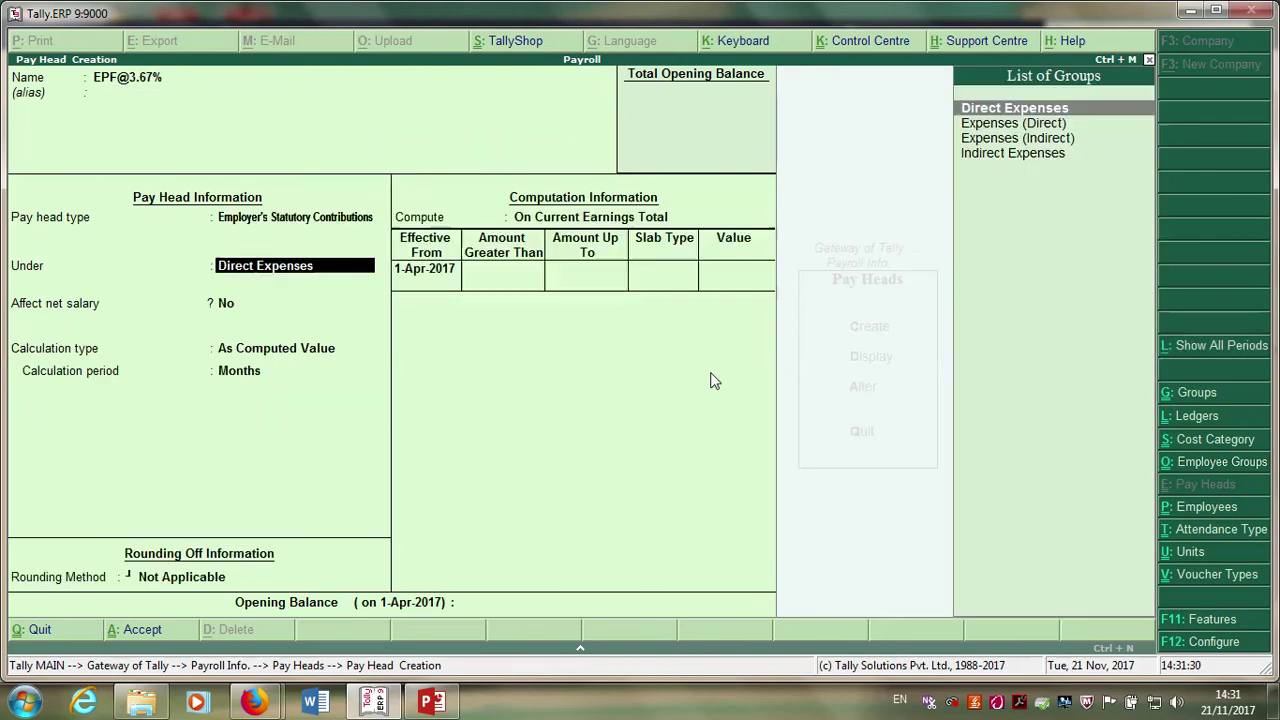
key("Down")
key("Down")
key("Down")
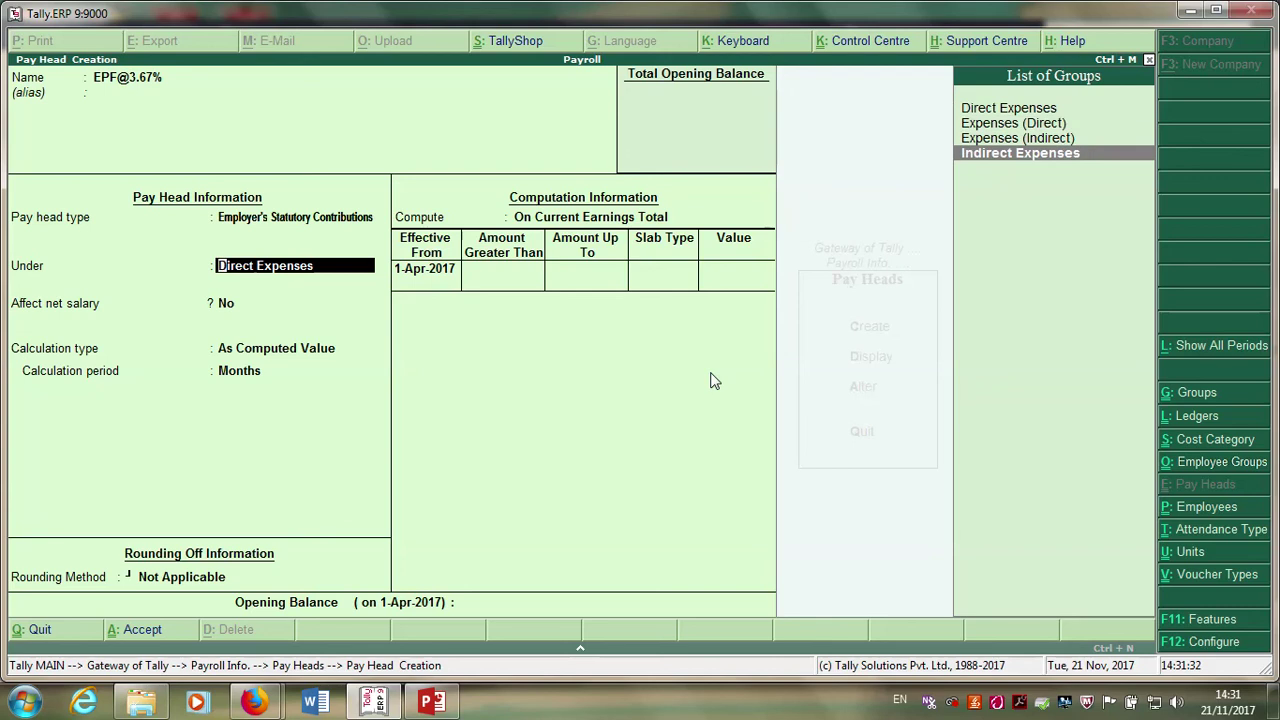
key("Return")
key("Return")
key("Down")
key("Down")
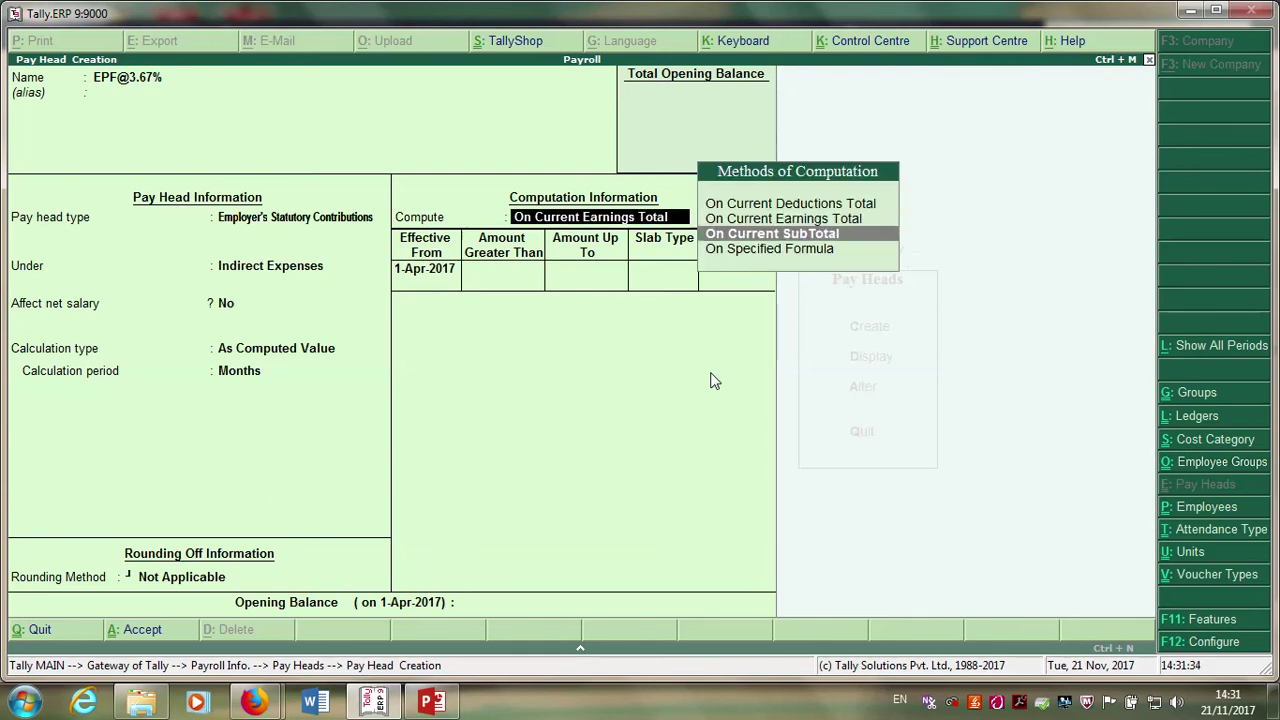
key("Return")
key("Return")
key("Return")
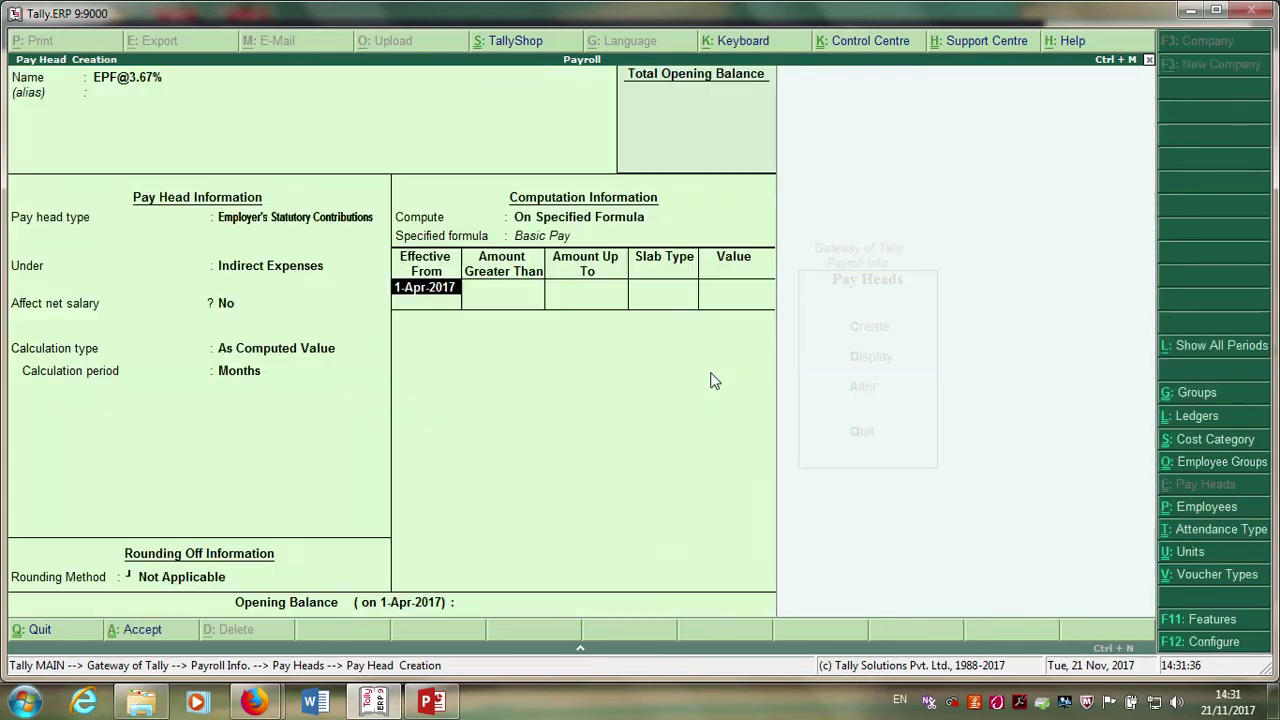
key("Return")
key("Return")
key("Return")
key("Return")
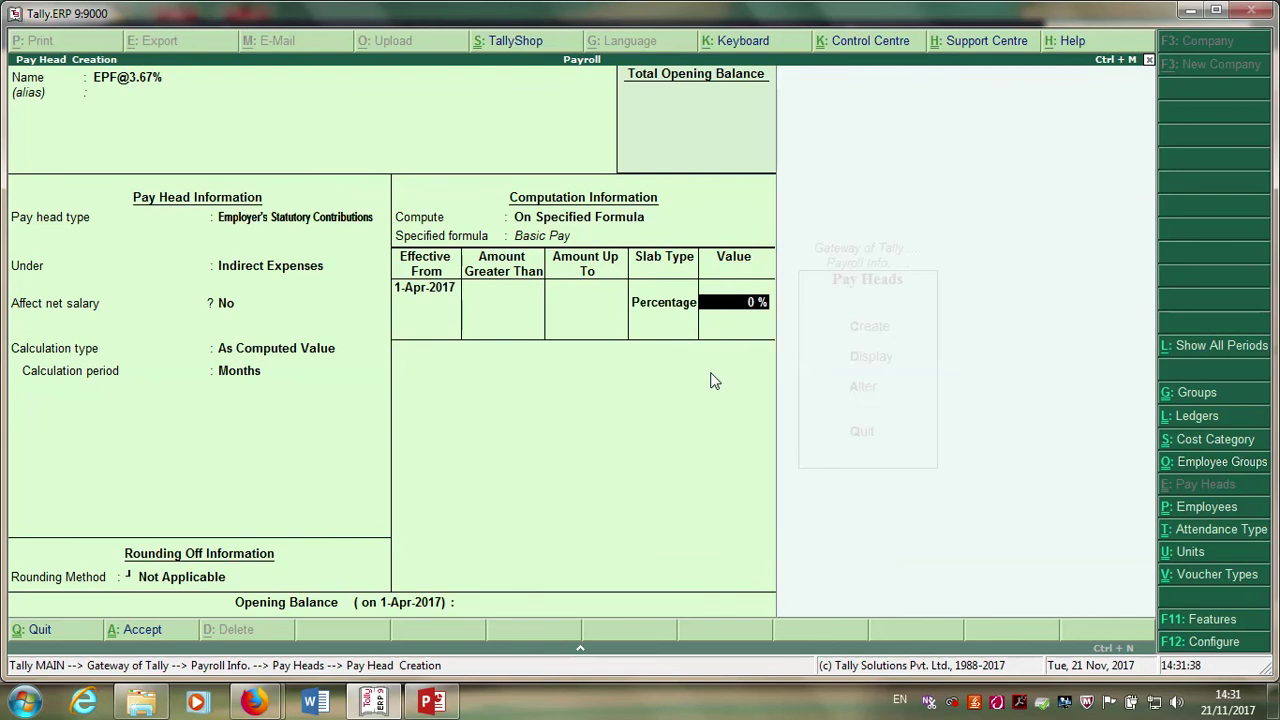
type("3.67")
key("Return")
key("Return")
key("Return")
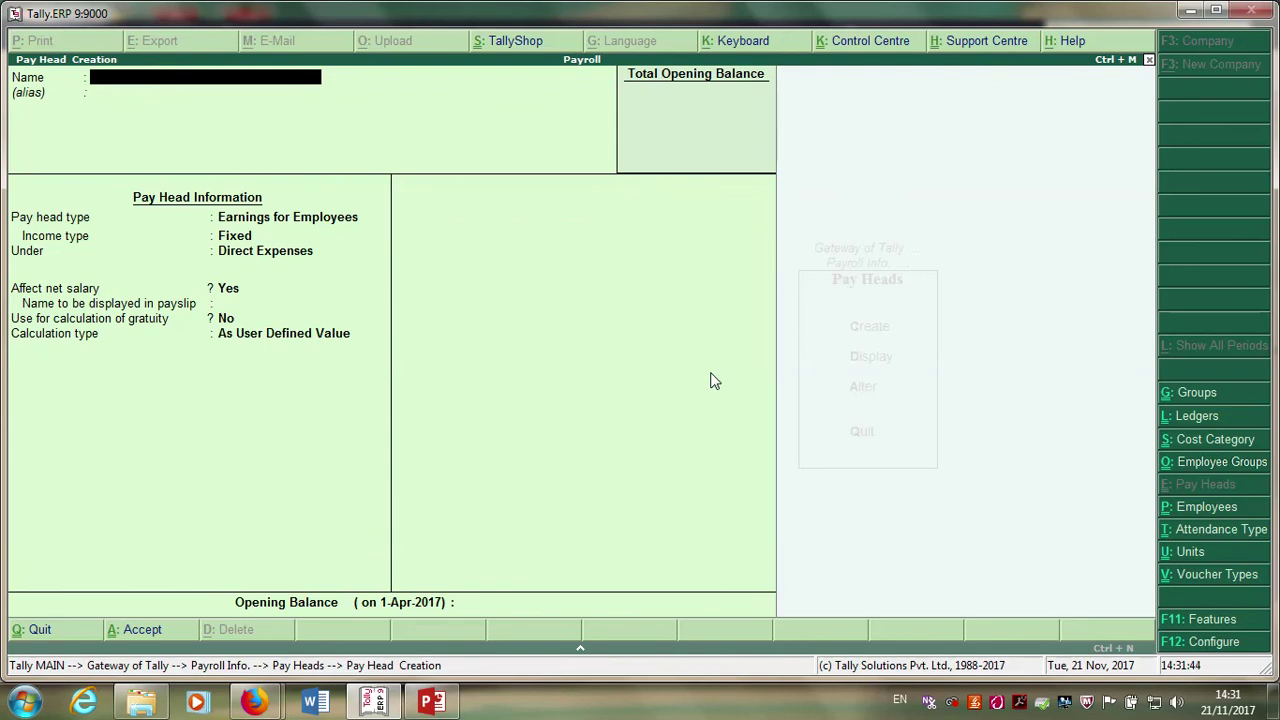
type("ESI@4.25")
key("Return")
key("Return")
key("Down")
key("Down")
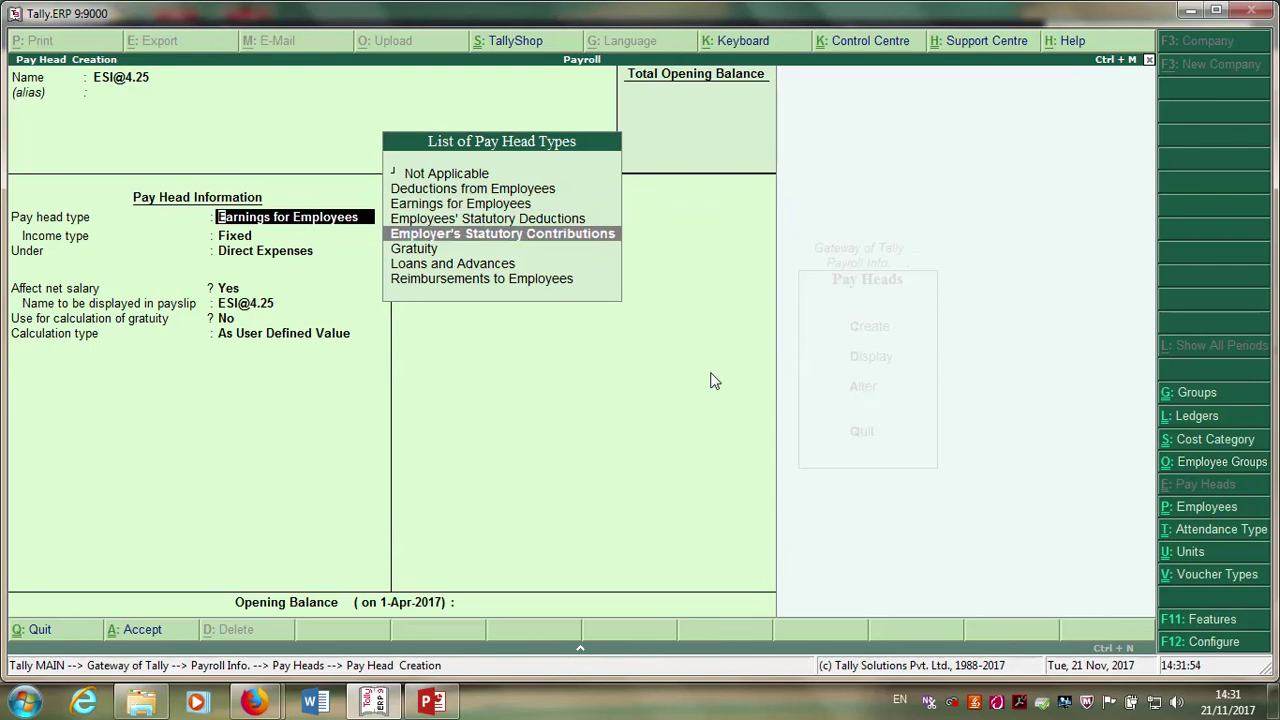
key("Return")
key("Down")
key("Down")
key("Down")
key("Return")
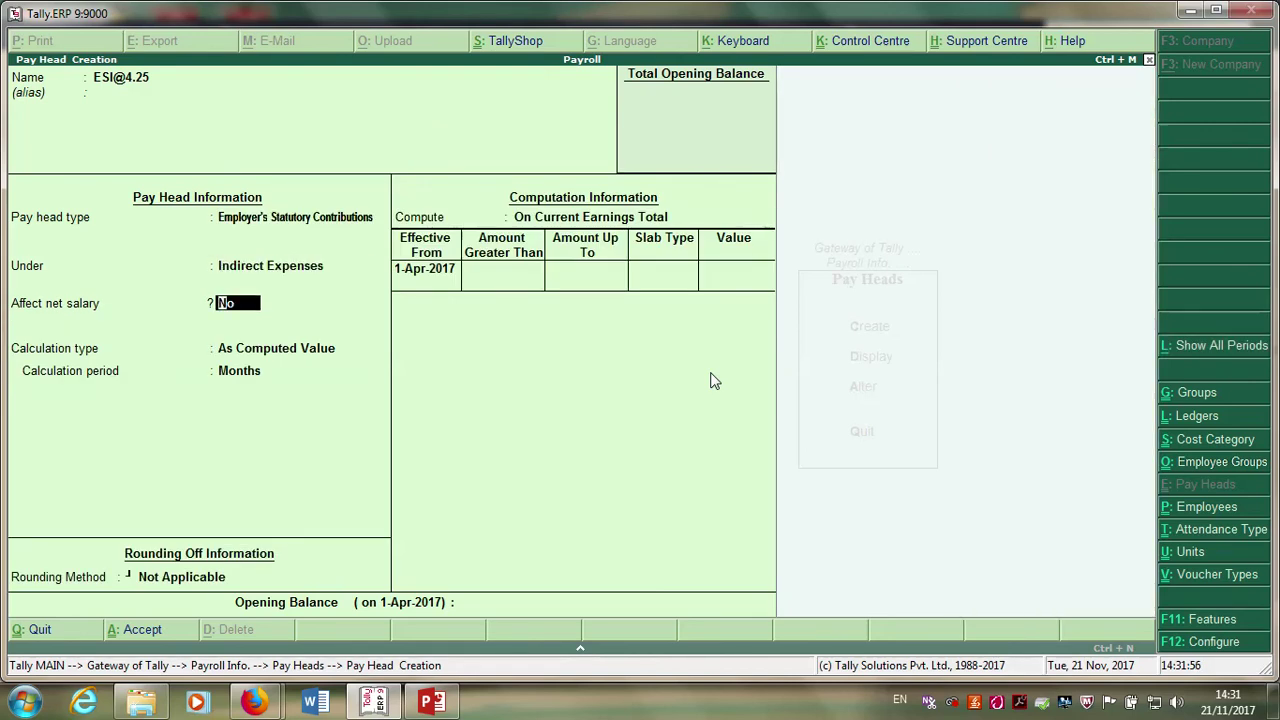
key("Return")
key("Return")
key("Down")
key("Down")
key("Return")
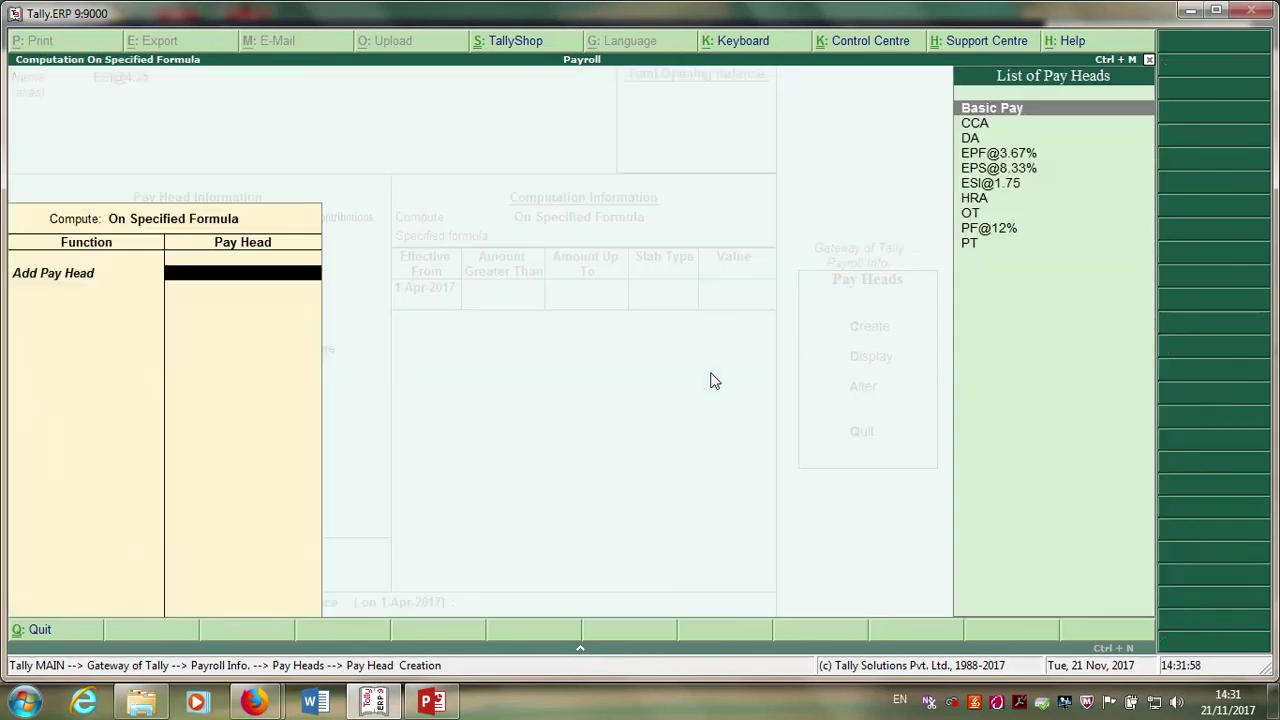
key("Return")
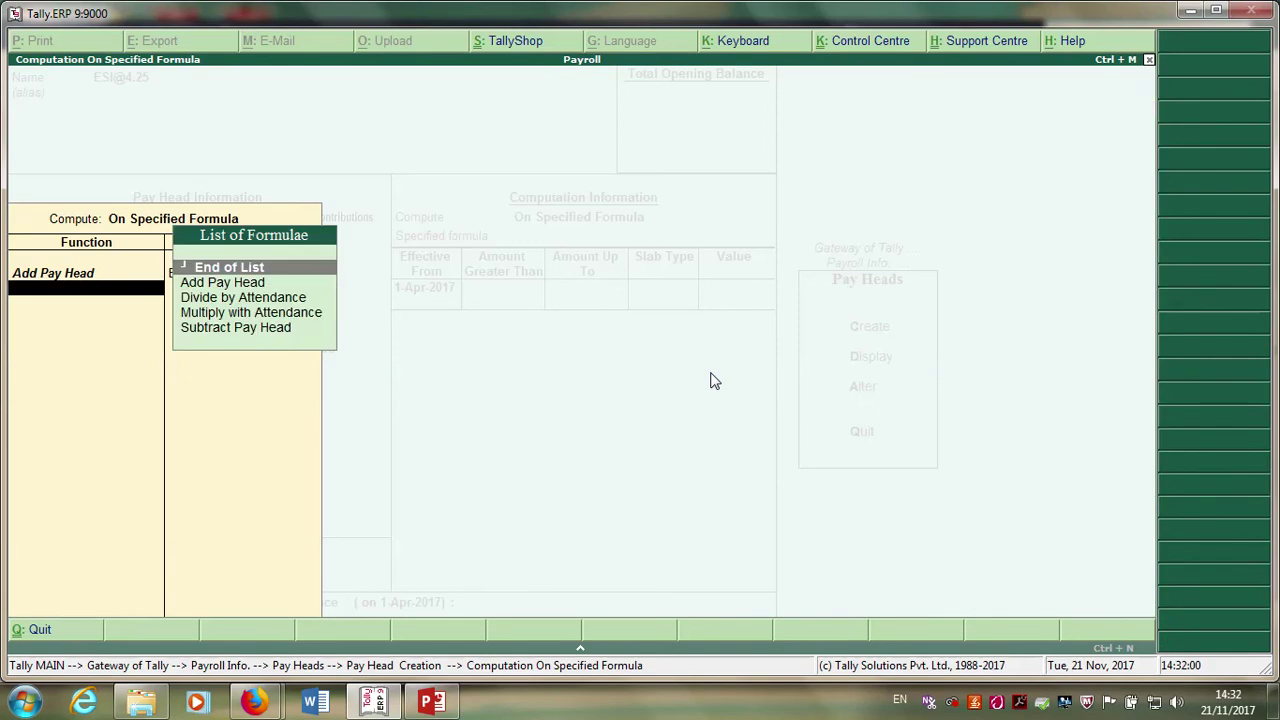
key("Down")
key("Return")
key("Return")
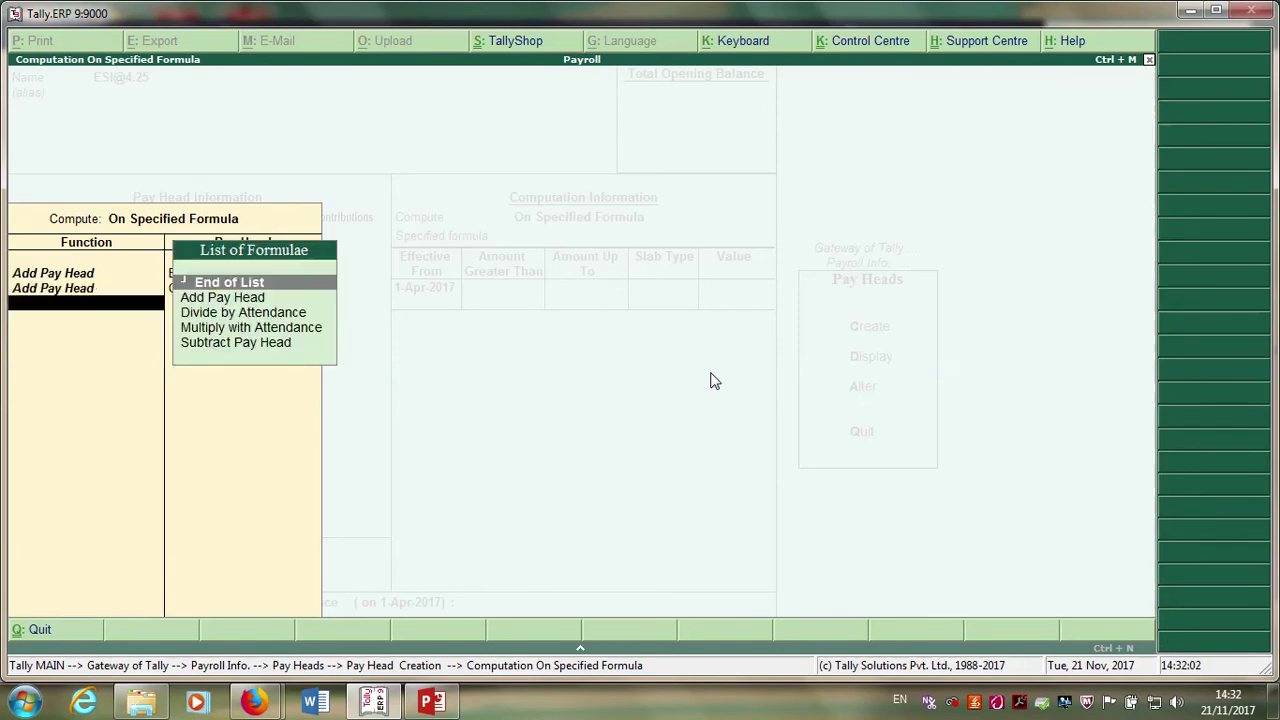
key("Down")
key("Return")
key("Down")
key("Down")
key("Return")
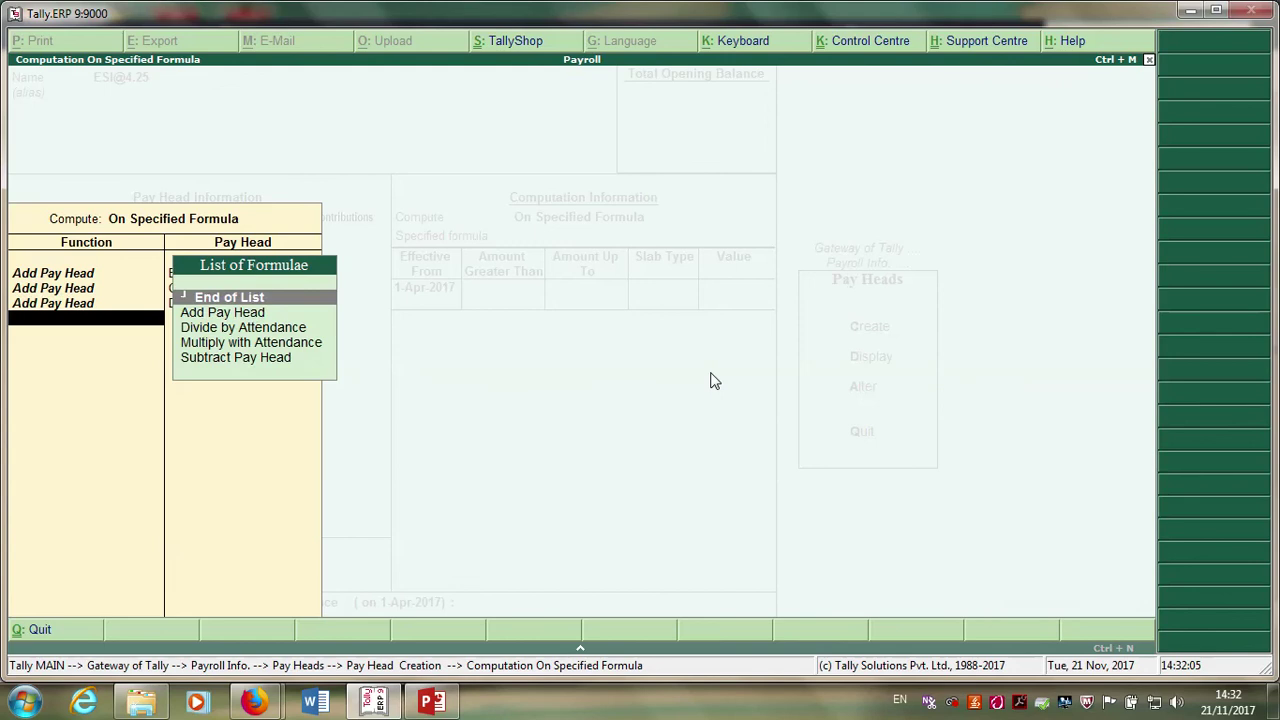
key("Down")
key("Return")
key("Down")
key("Down")
key("Down")
key("Down")
key("Down")
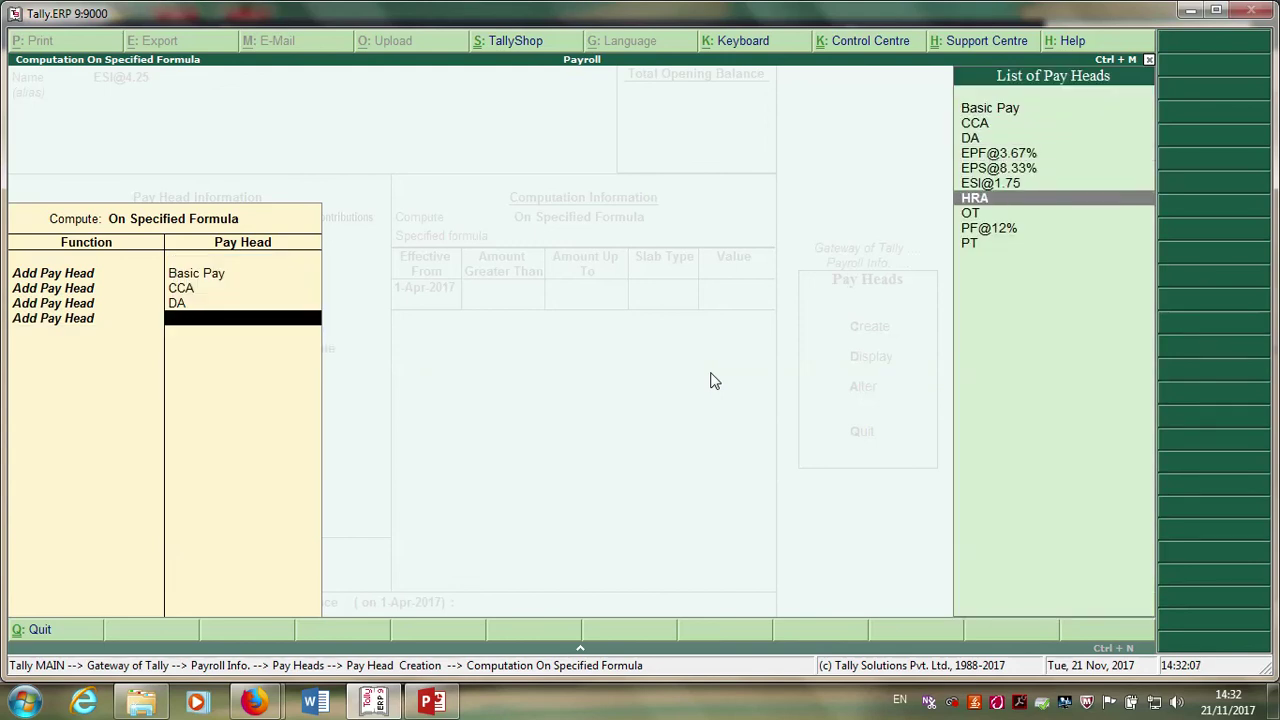
key("Return")
key("Down")
key("Return")
key("Down")
key("Down")
key("Down")
key("Down")
key("Down")
key("Down")
key("Down")
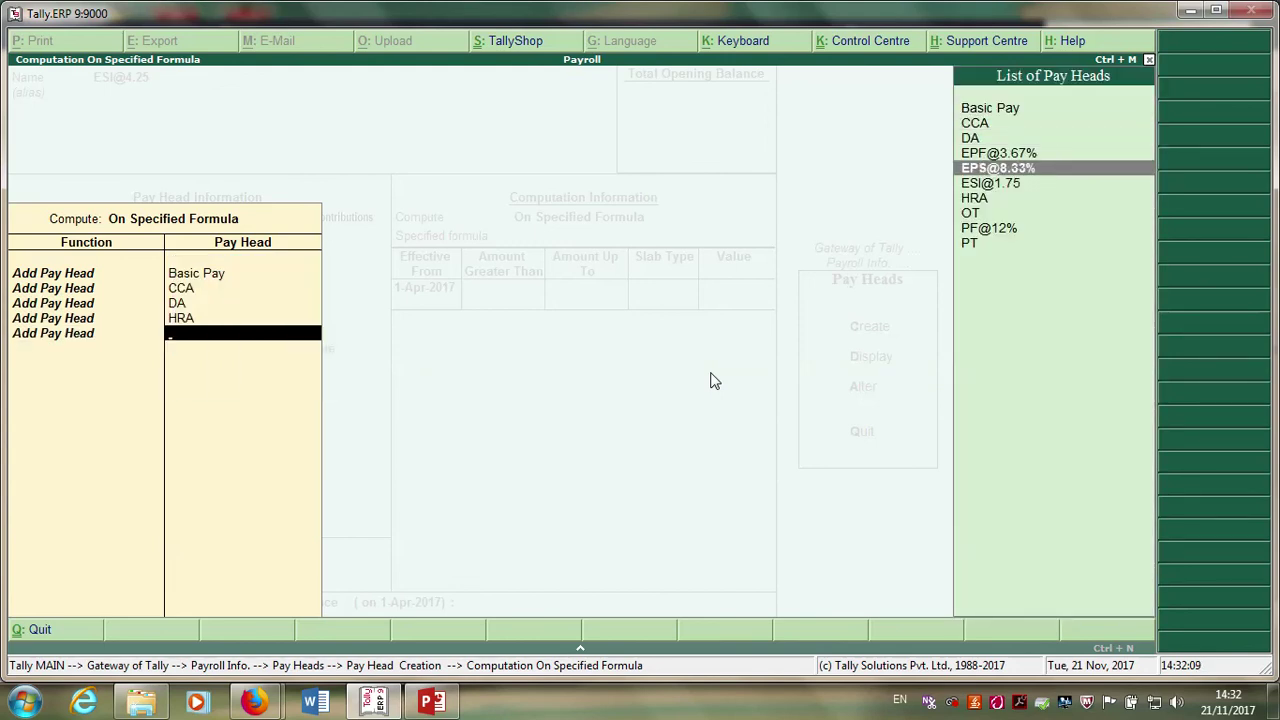
key("Return")
key("Return")
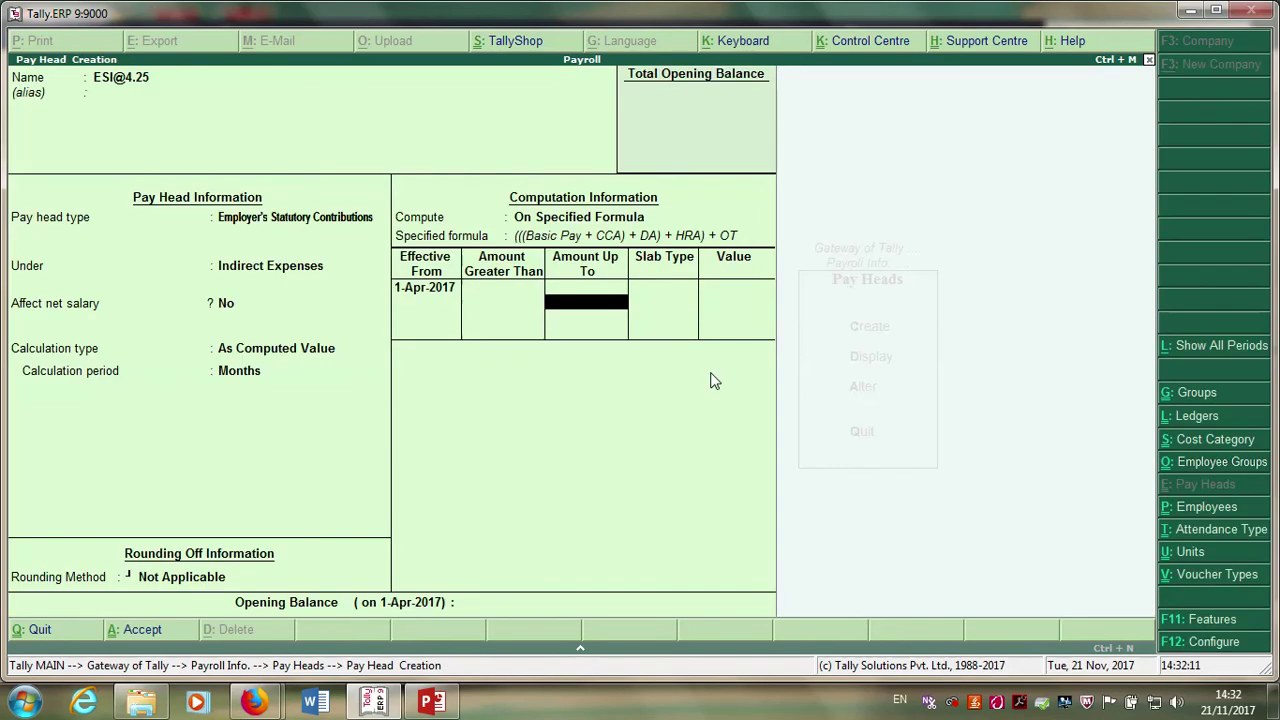
key("Return")
key("Return")
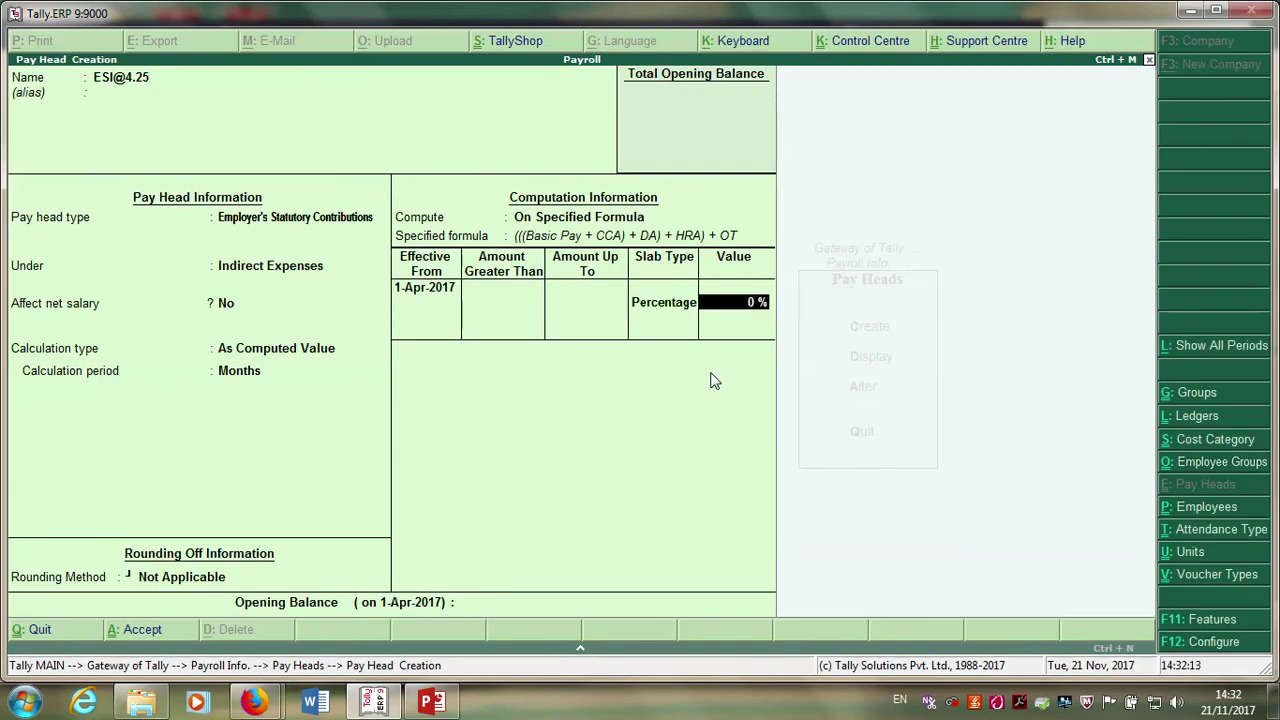
type("4.25")
key("Return")
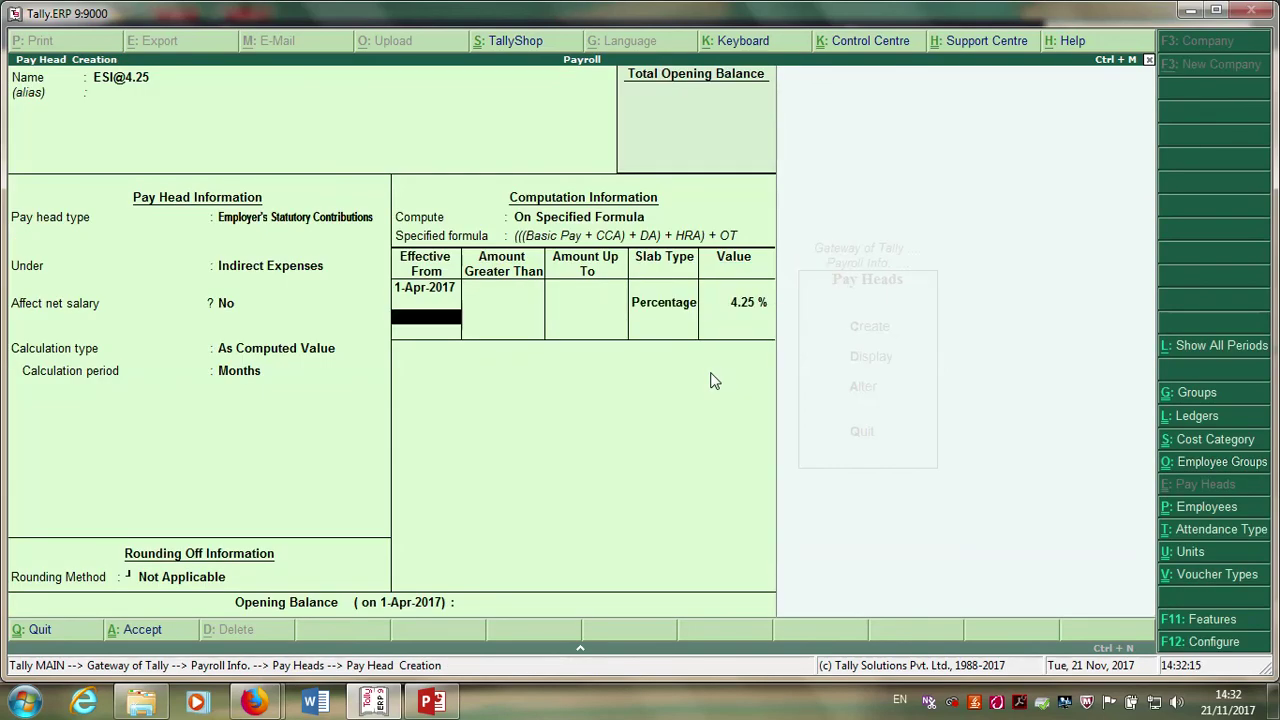
key("Return")
key("Return")
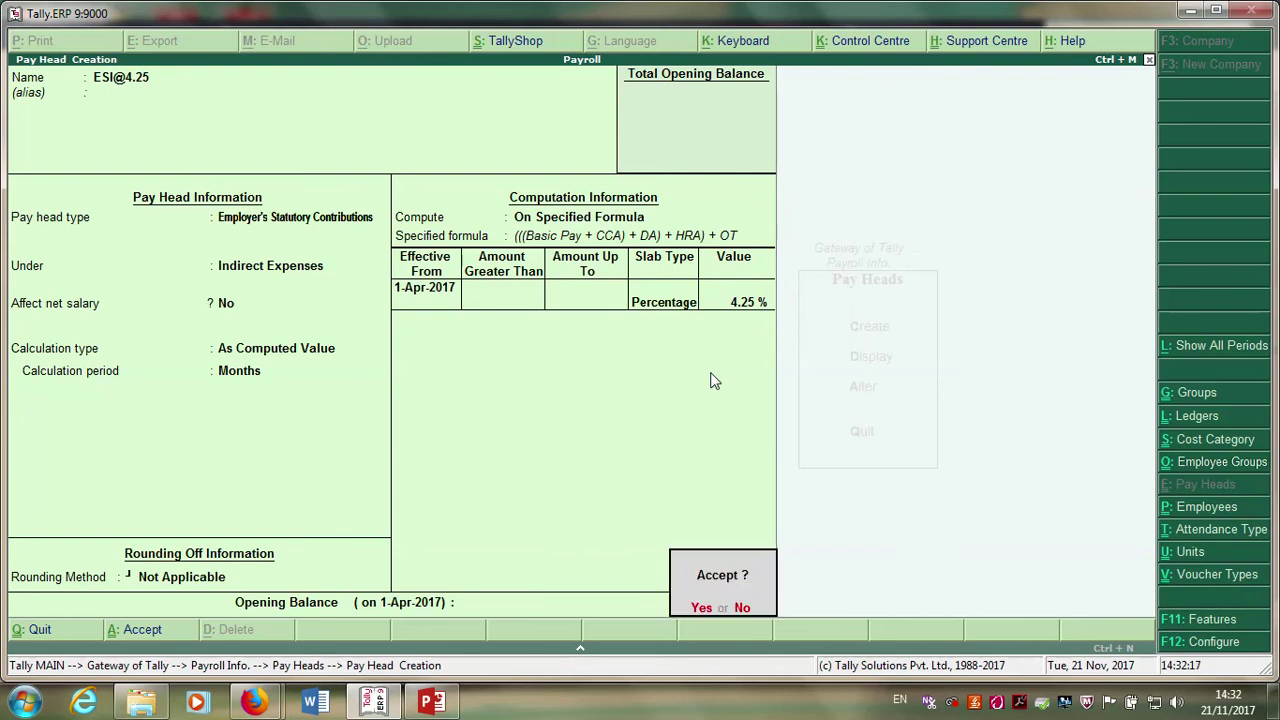
key("Return")
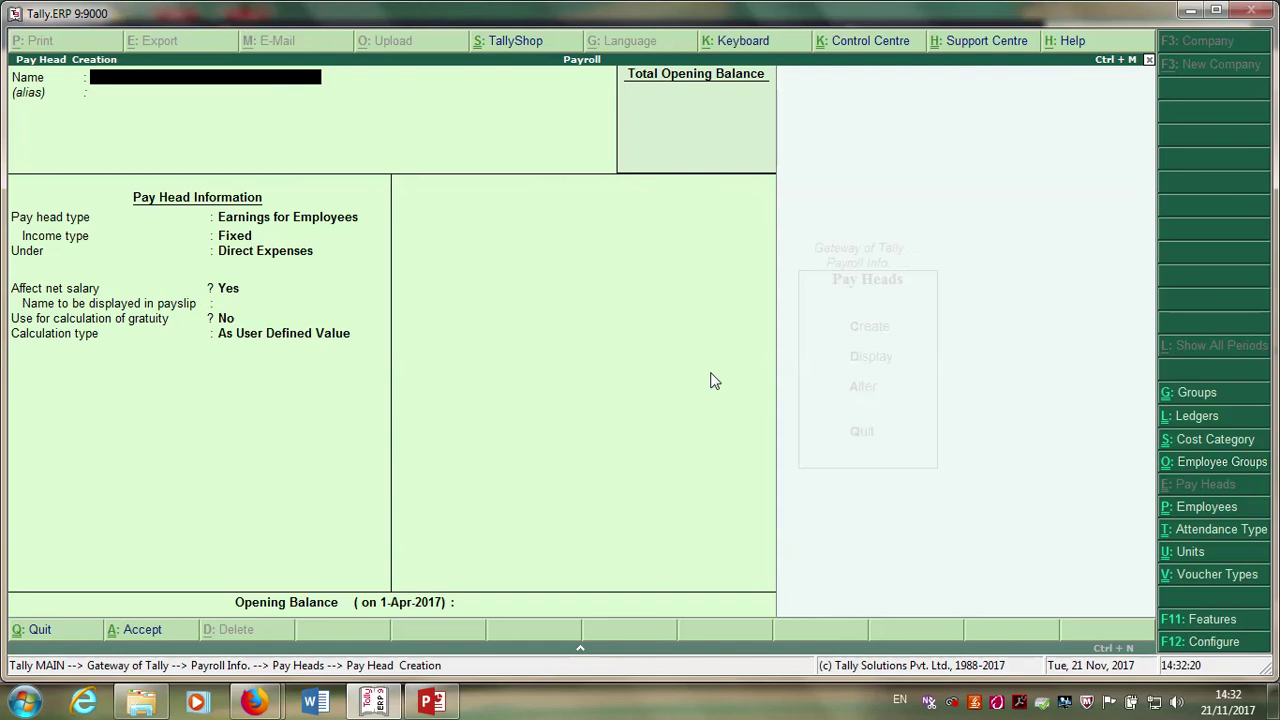
- Start a new pay head named PFAdmin without an alias
type("PFAdmin")
key("Return")
key("Return")
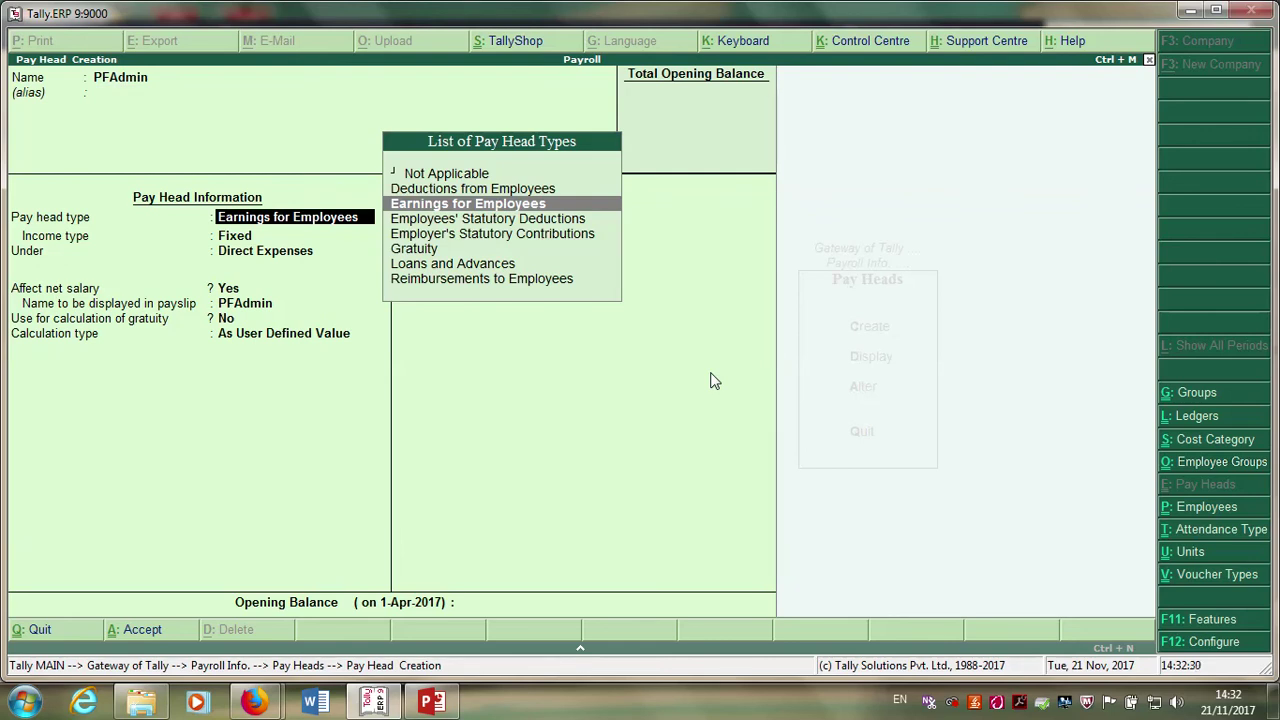
key("Down")
key("Down")
key("Down")
key("Down")
key("Down")
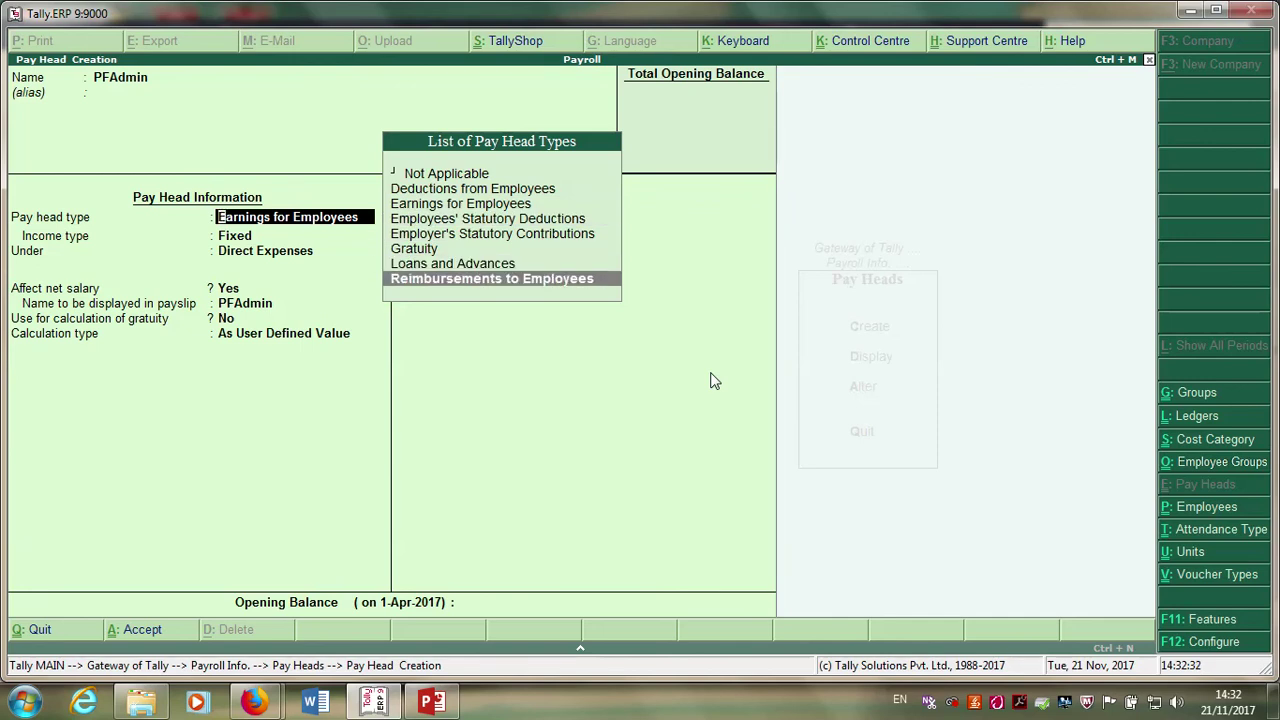
key("Up")
key("Up")
key("Up")
key("Up")
key("Up")
key("Up")
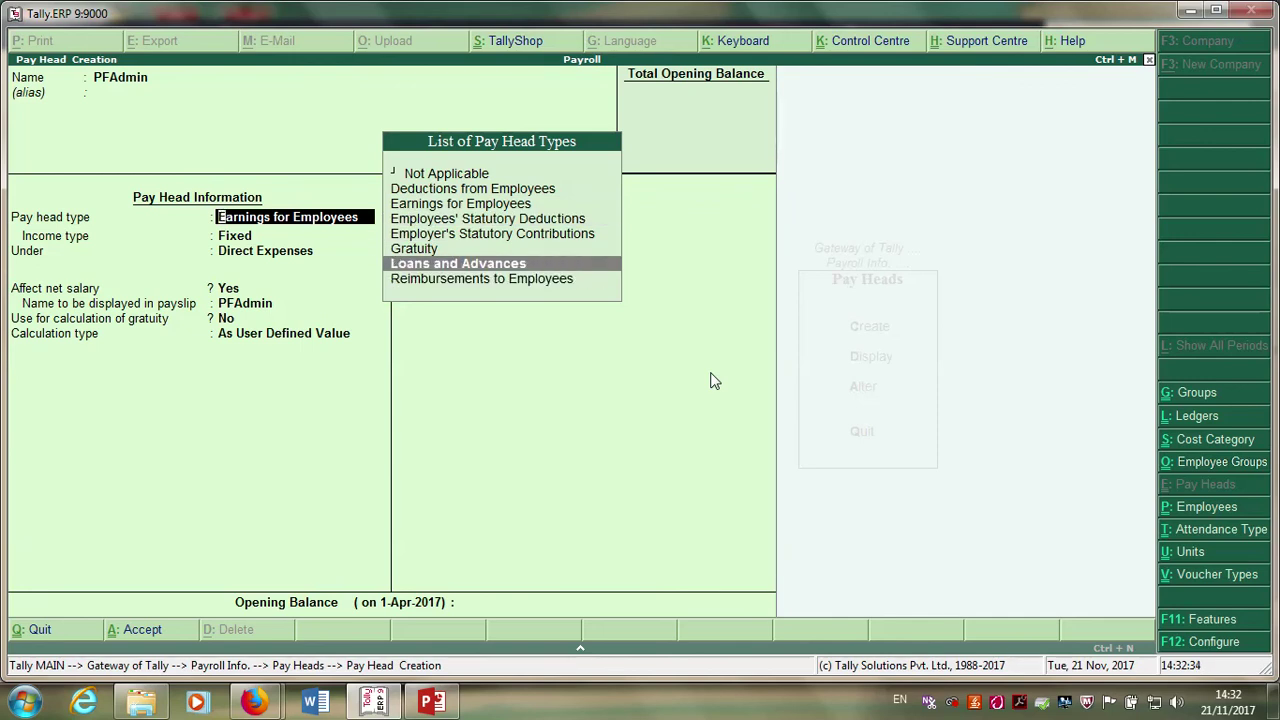
key("Up")
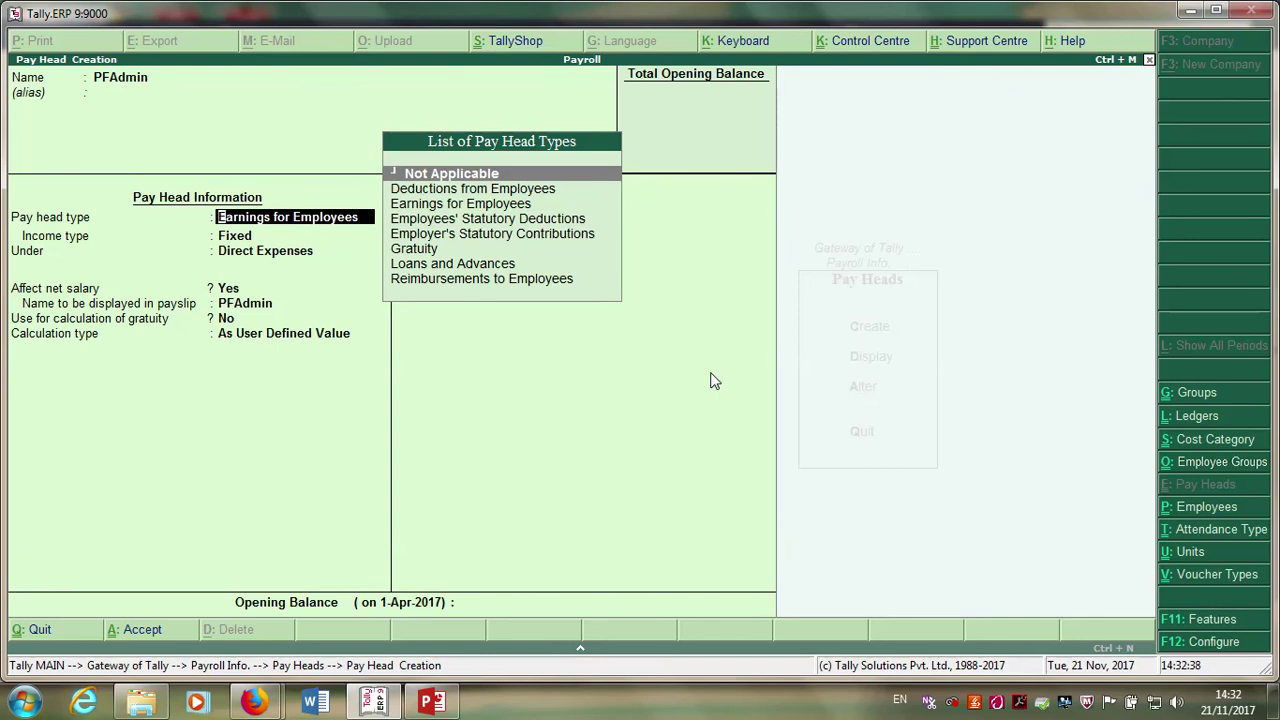
key("Down")
key("Down")
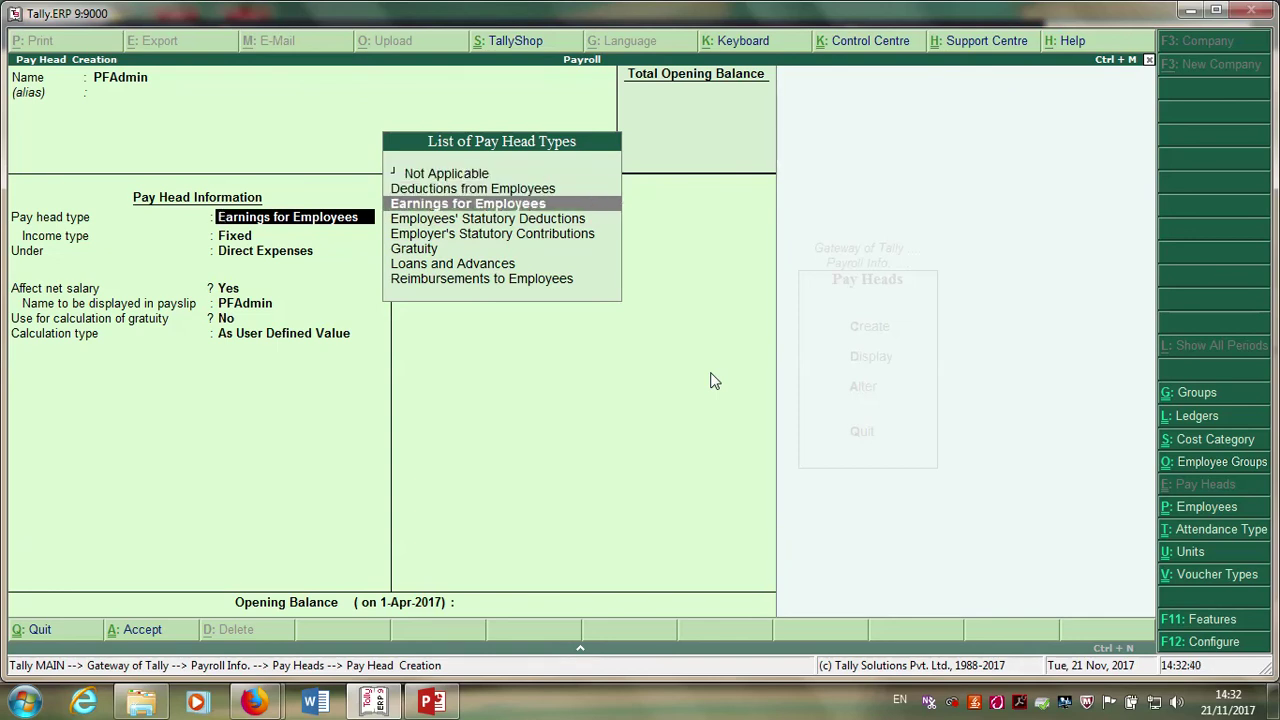
key("Up")
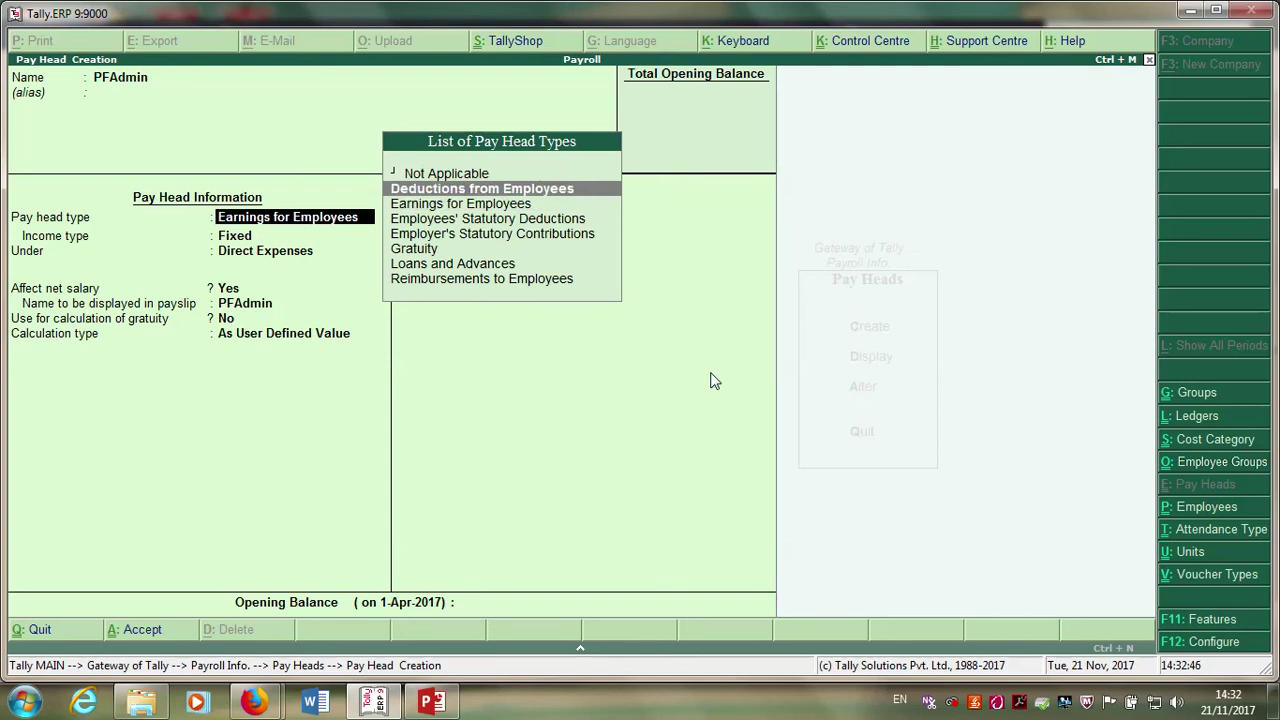
- Set PFAdmin's type to Employer's Statutory Contributions and place it under Indirect Expenses, keeping it out of net salary
key("Down")
key("Down")
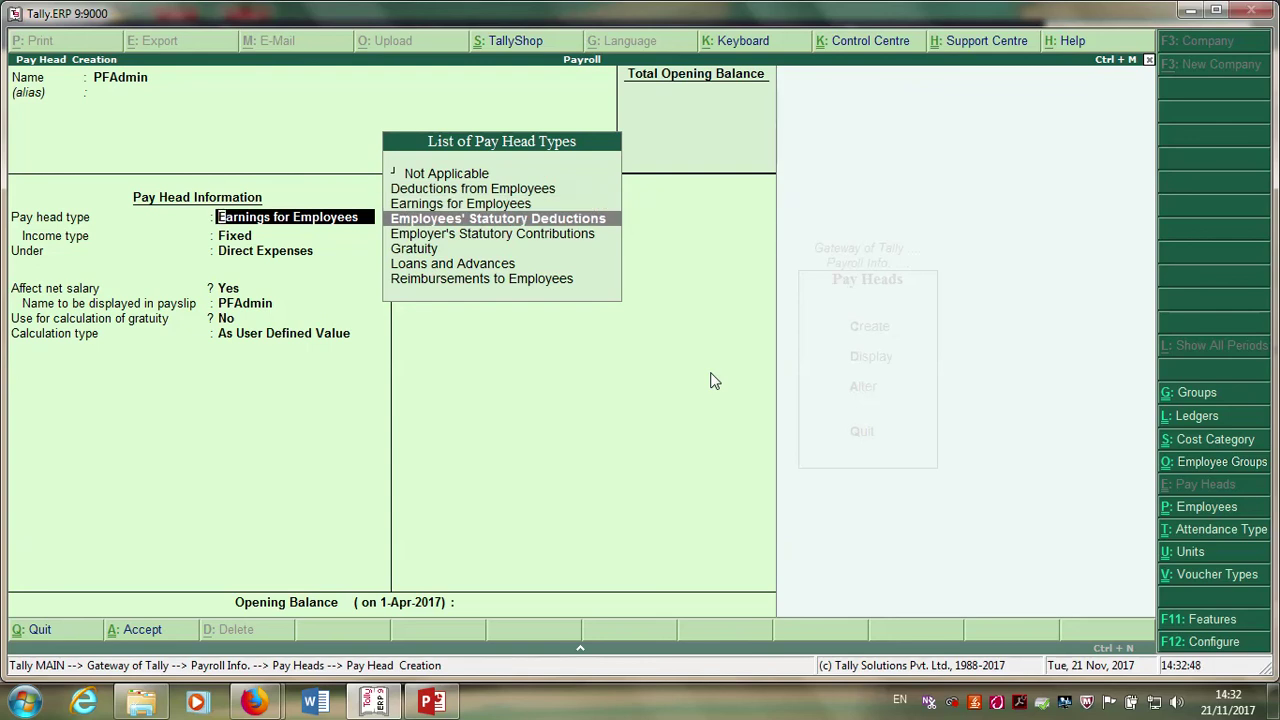
key("Down")
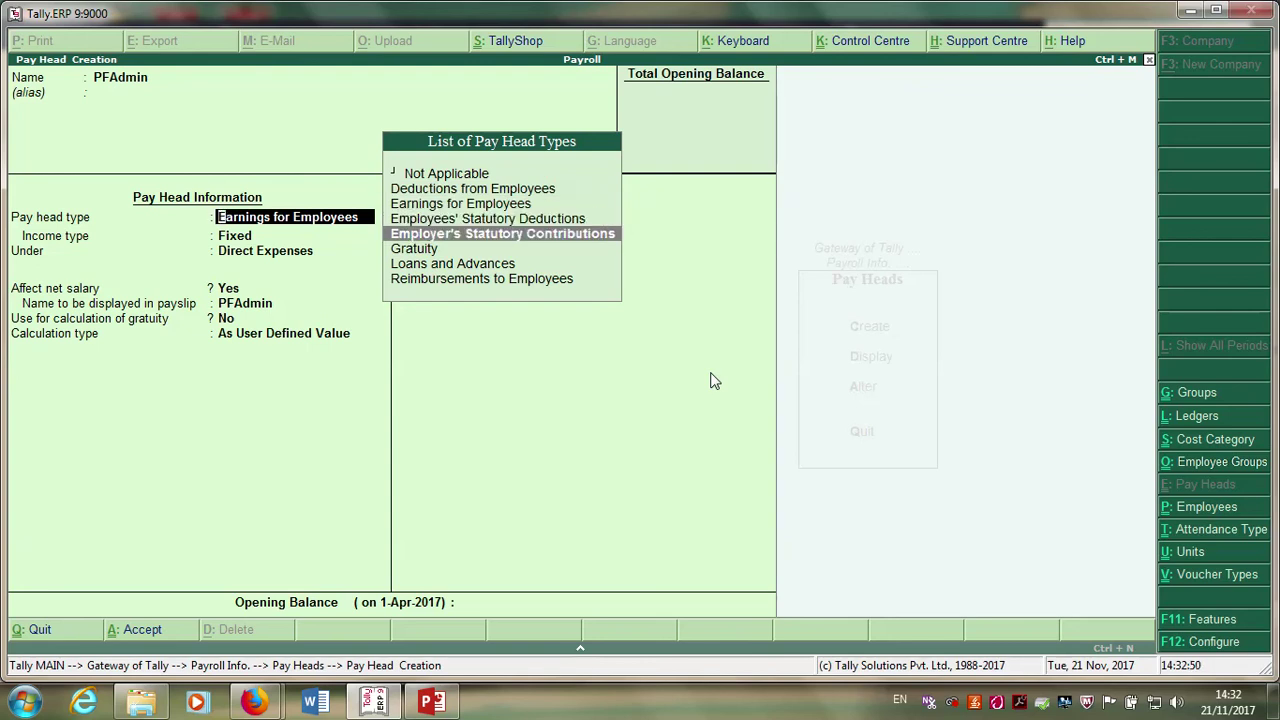
key("Return")
key("Down")
key("Down")
key("Down")
key("Return")
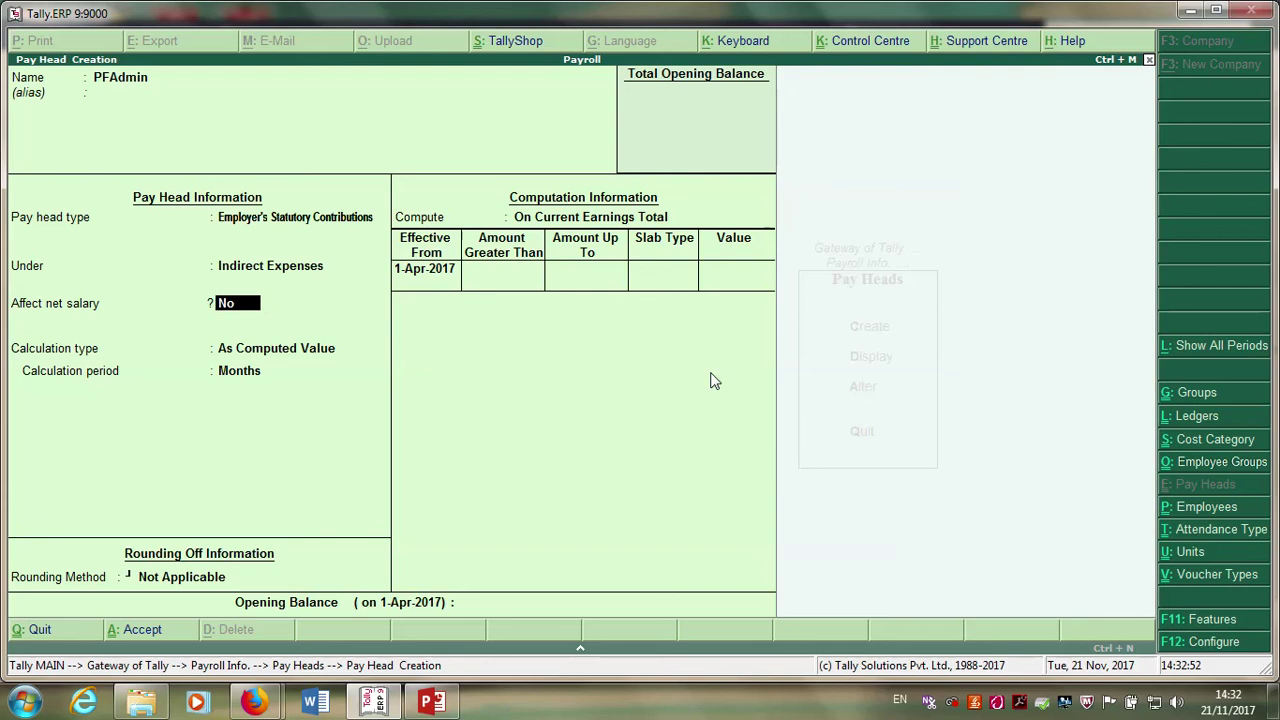
key("Return")
key("Down")
key("Down")
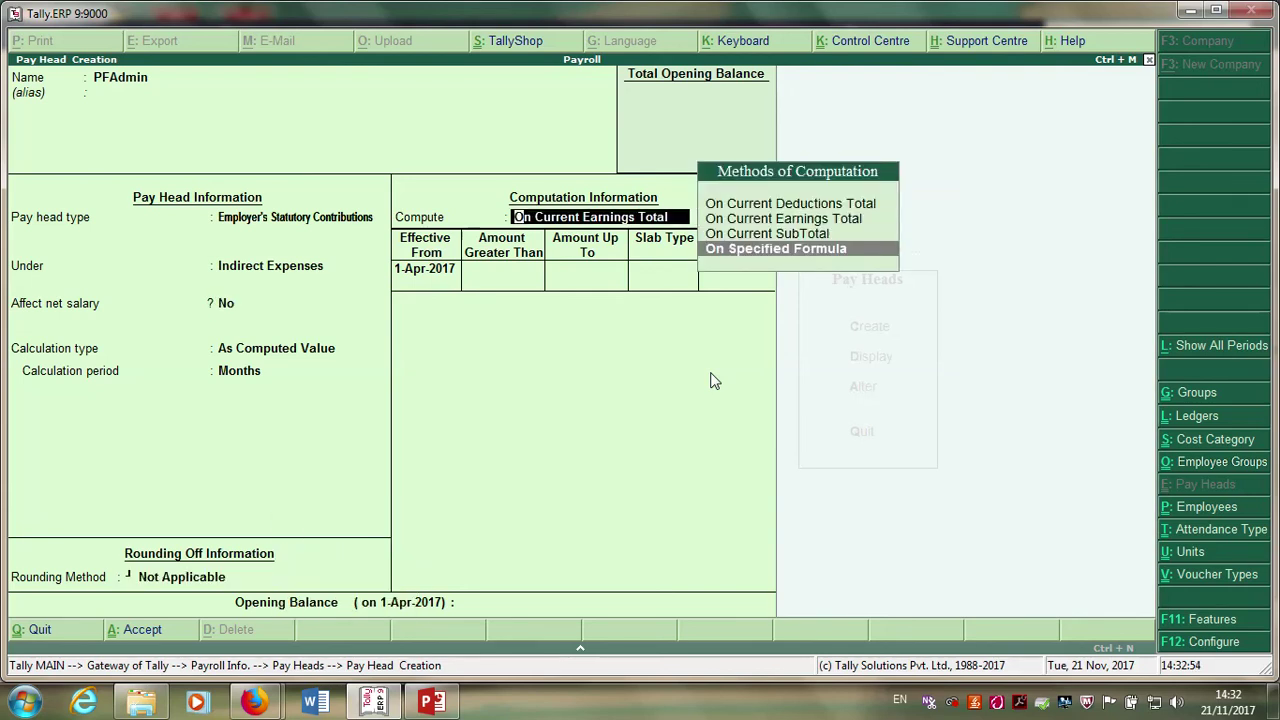
key("Return")
key("Down")
key("Down")
key("Down")
key("Down")
key("Down")
key("Down")
key("Down")
key("Down")
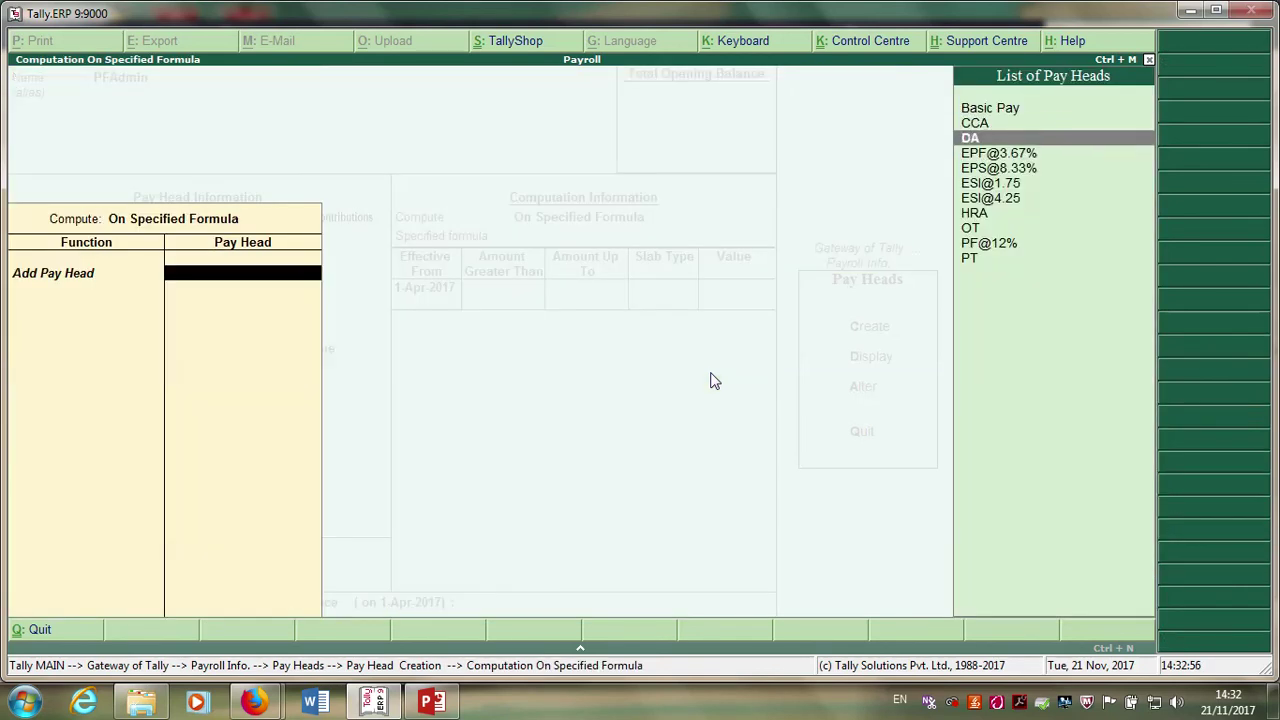
key("Down")
key("Down")
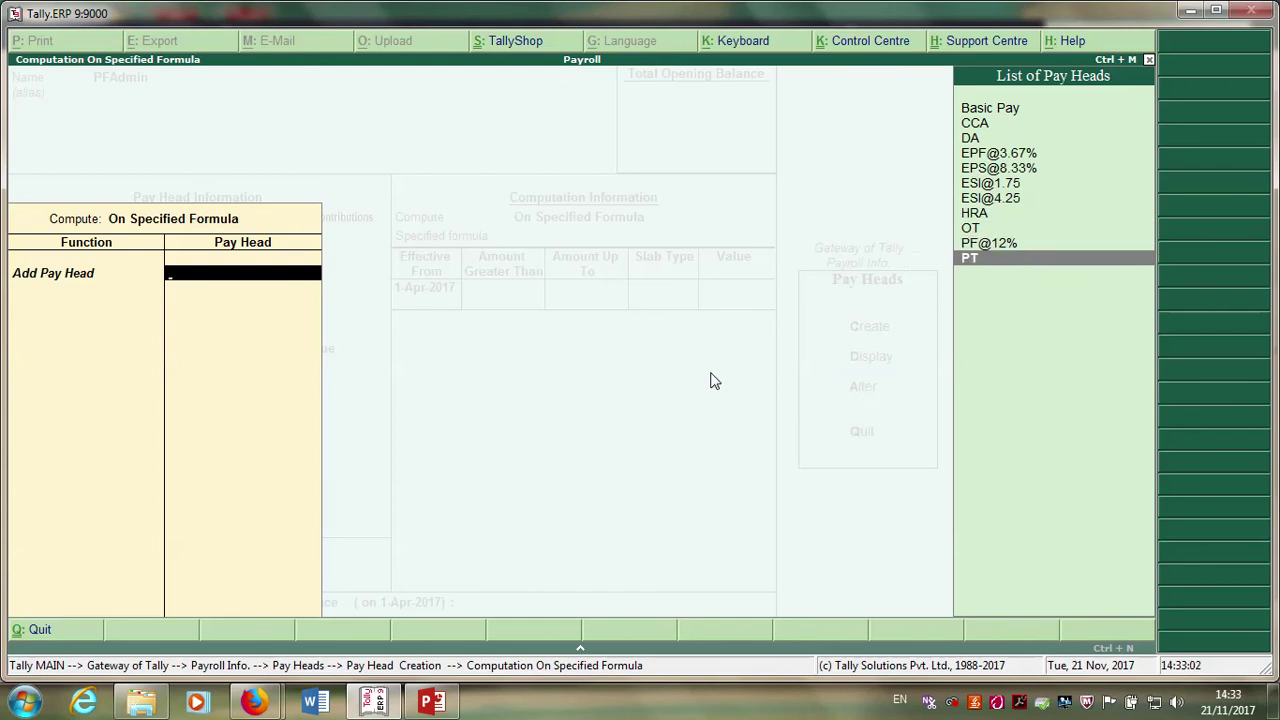
key("Escape")
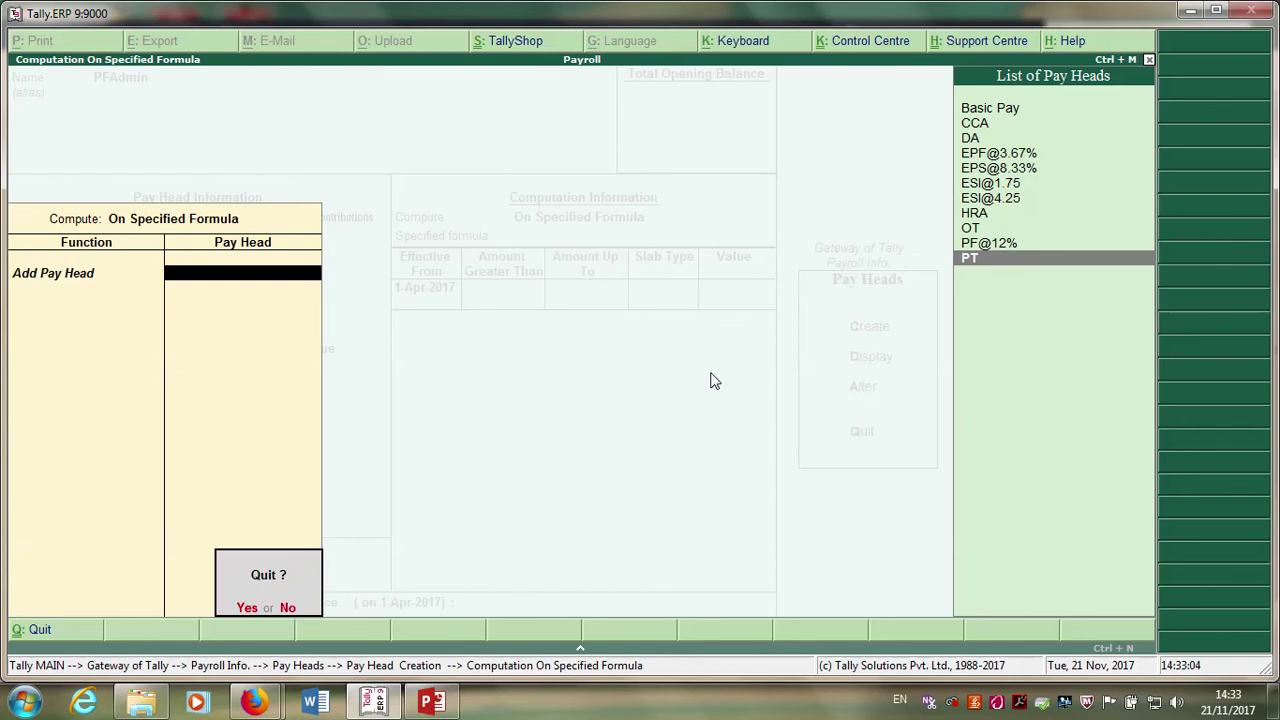
key("y")
key("Escape")
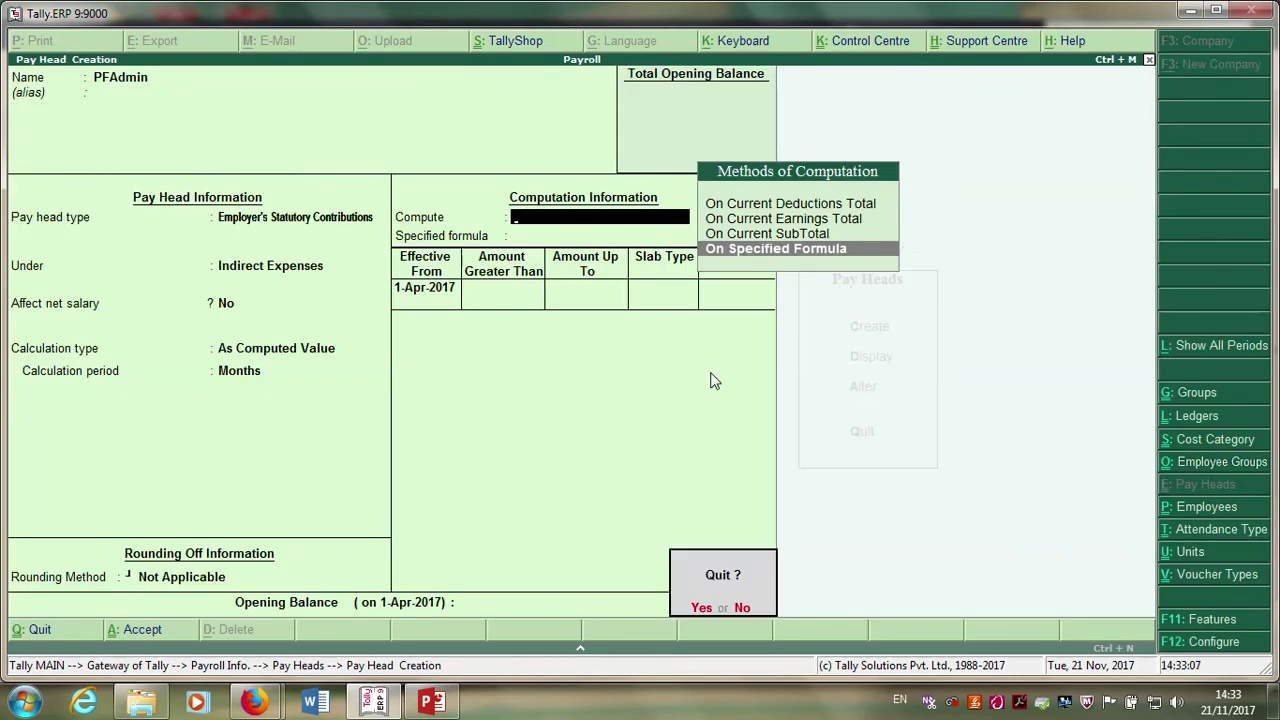
key("y")
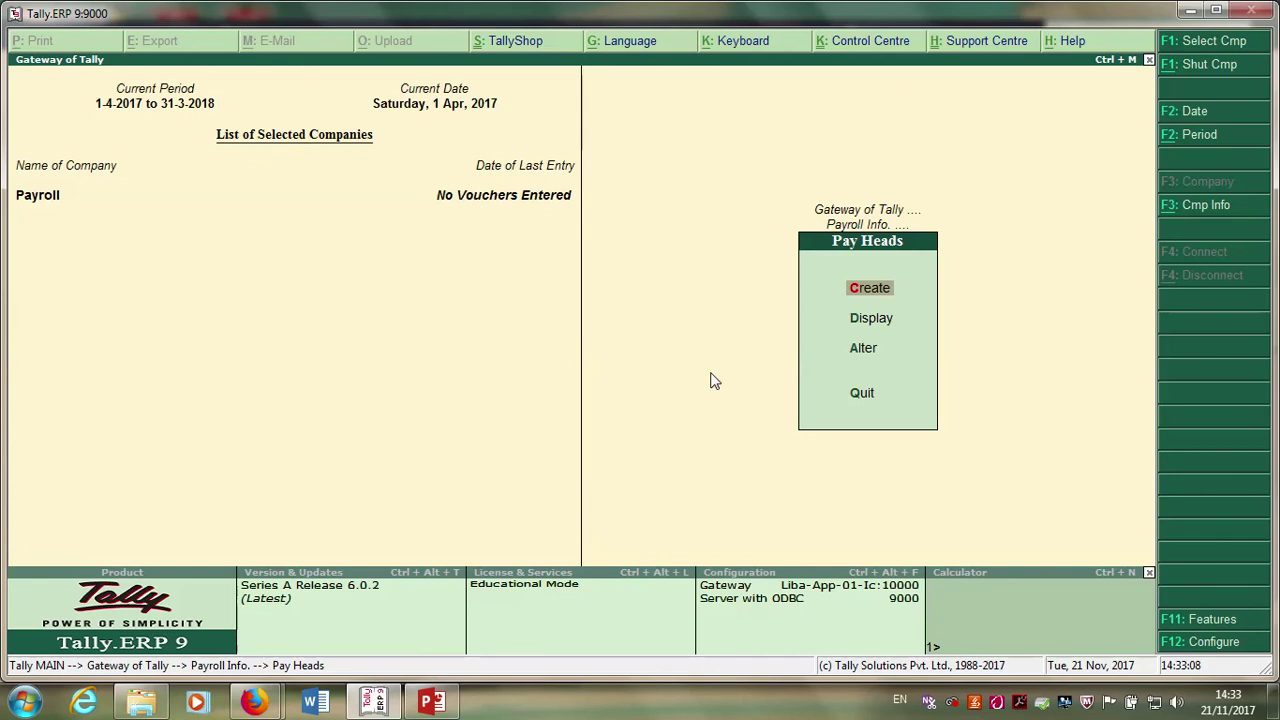
- Enable payroll statutory in the company's Statutory & Taxation features
key("F11")
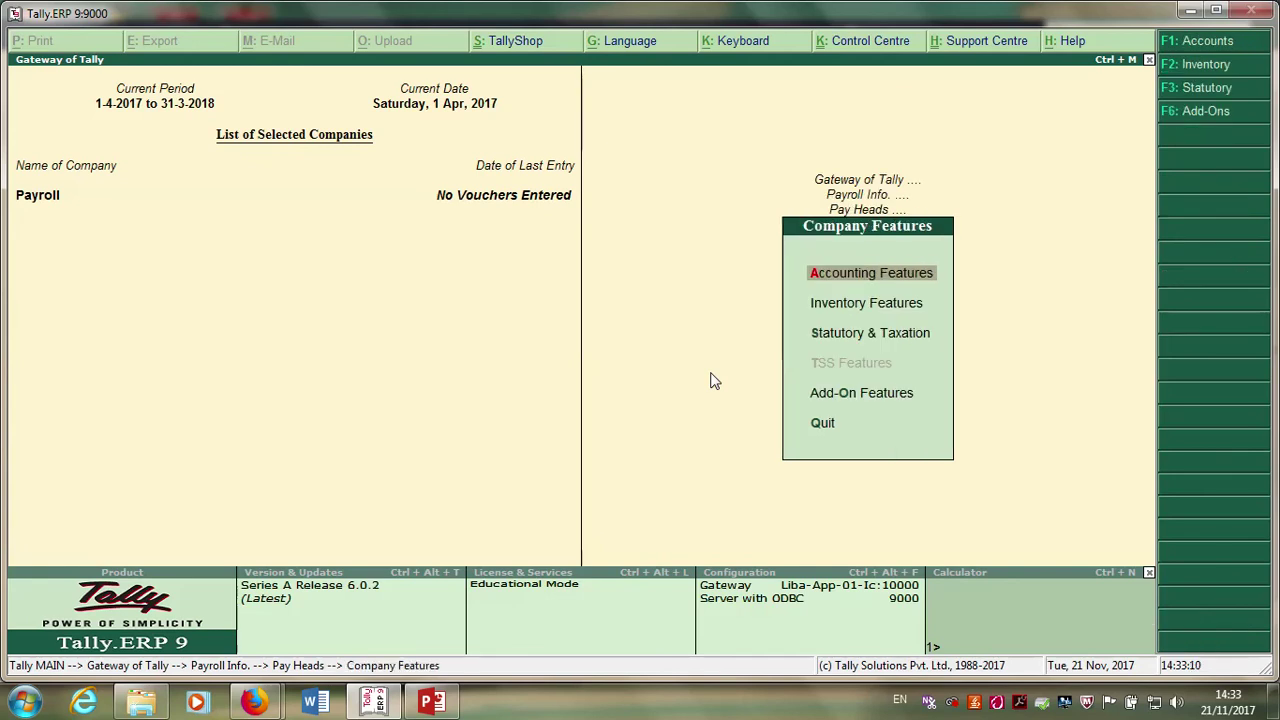
key("Down")
key("Down")
key("Return")
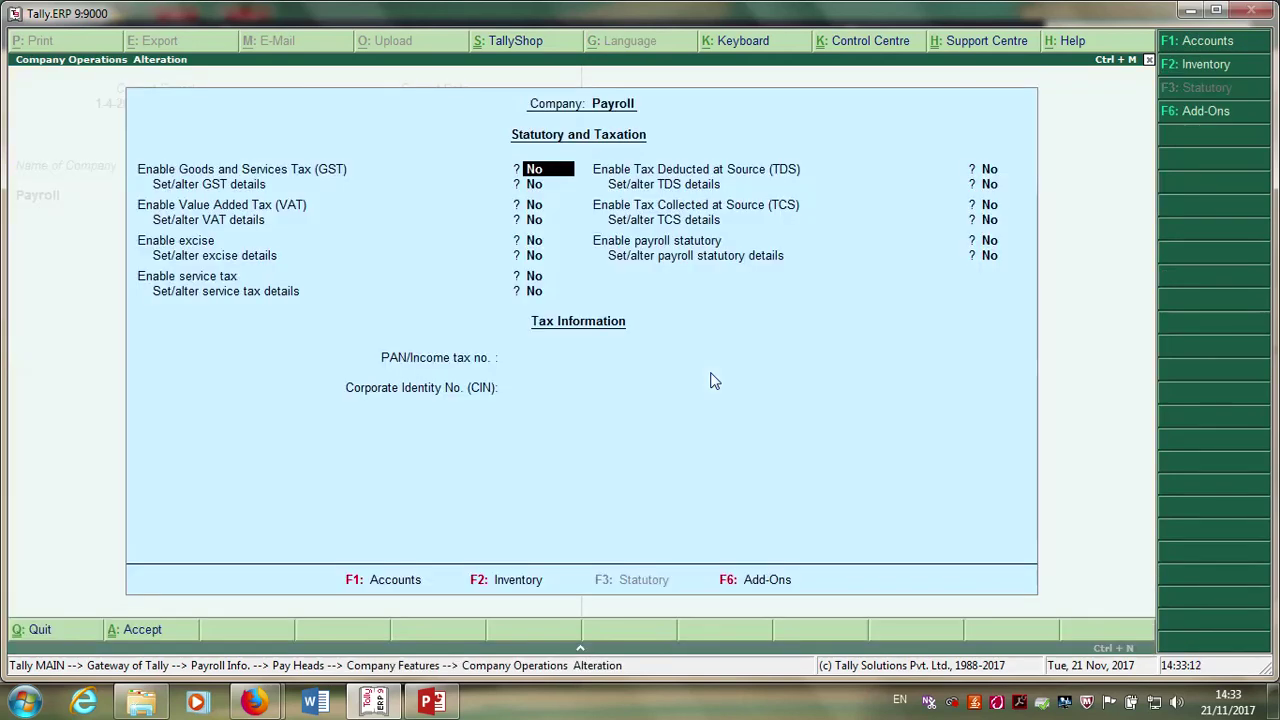
key("Return")
key("Return")
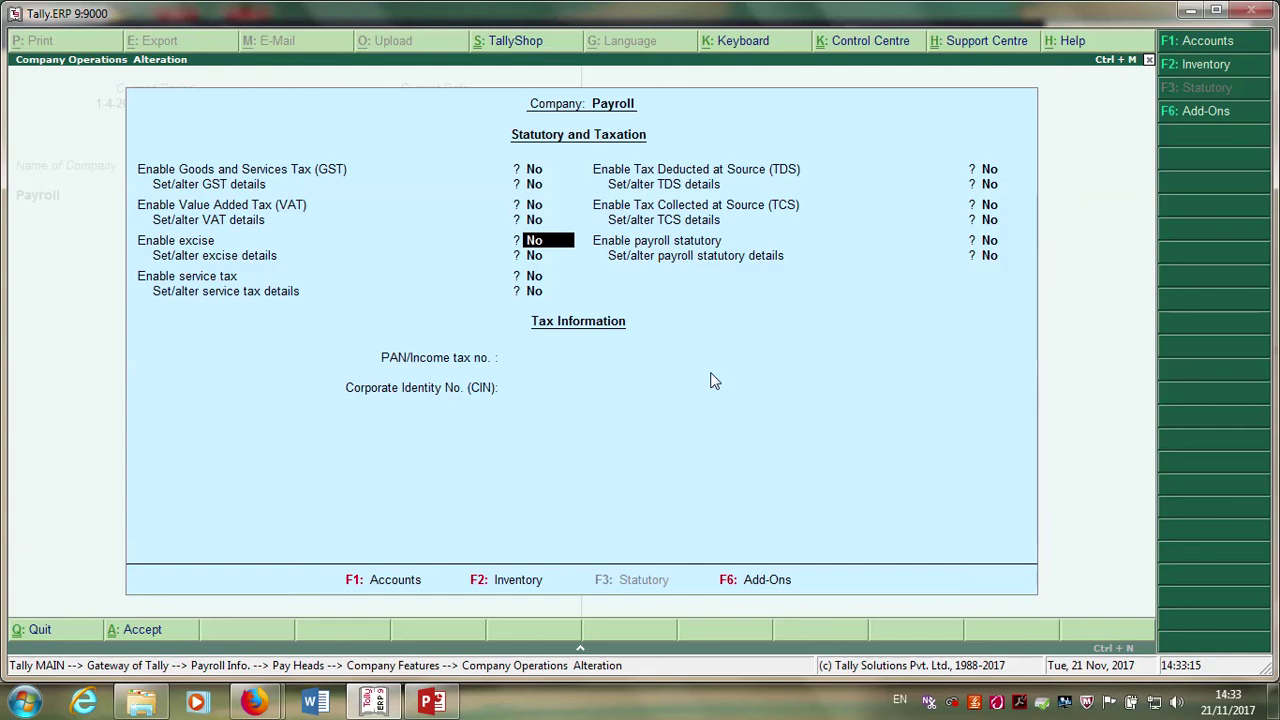
key("Return")
key("Return")
key("Return")
key("Return")
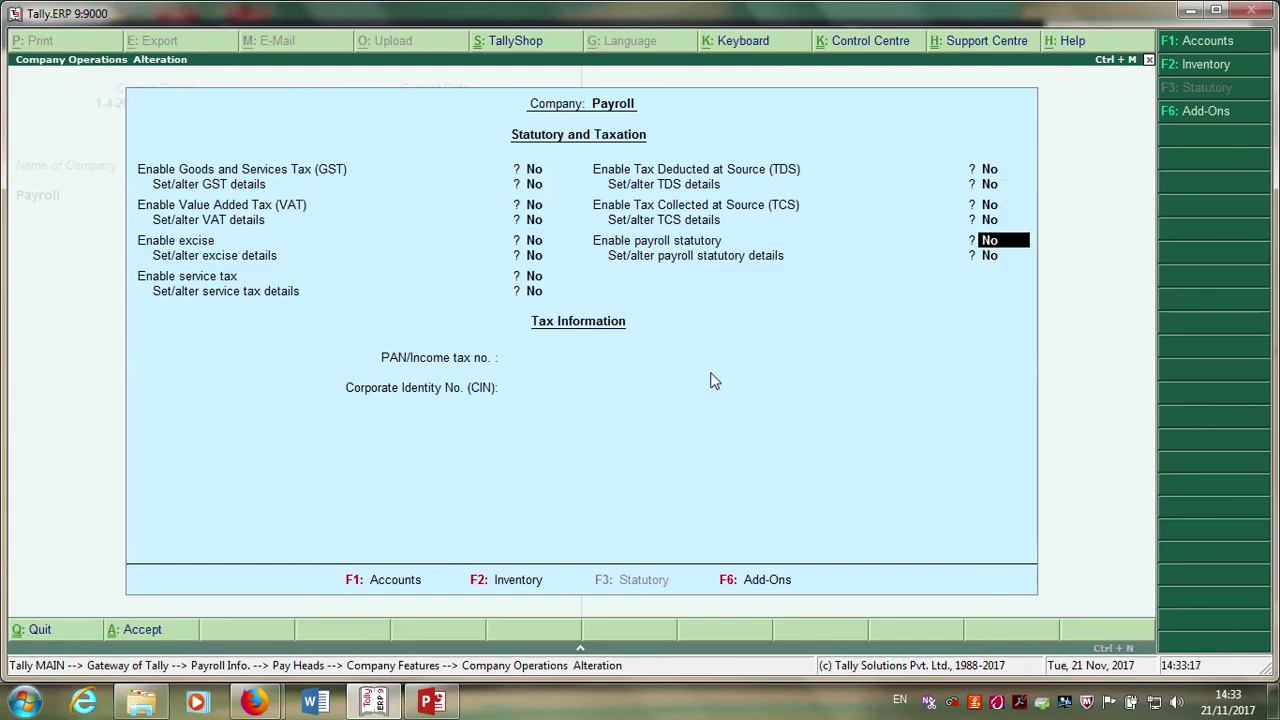
type("y")
key("Return")
- Turn on the set/alter option for payroll statutory details, accept the details form left blank and save the company features
type("y")
key("Return")
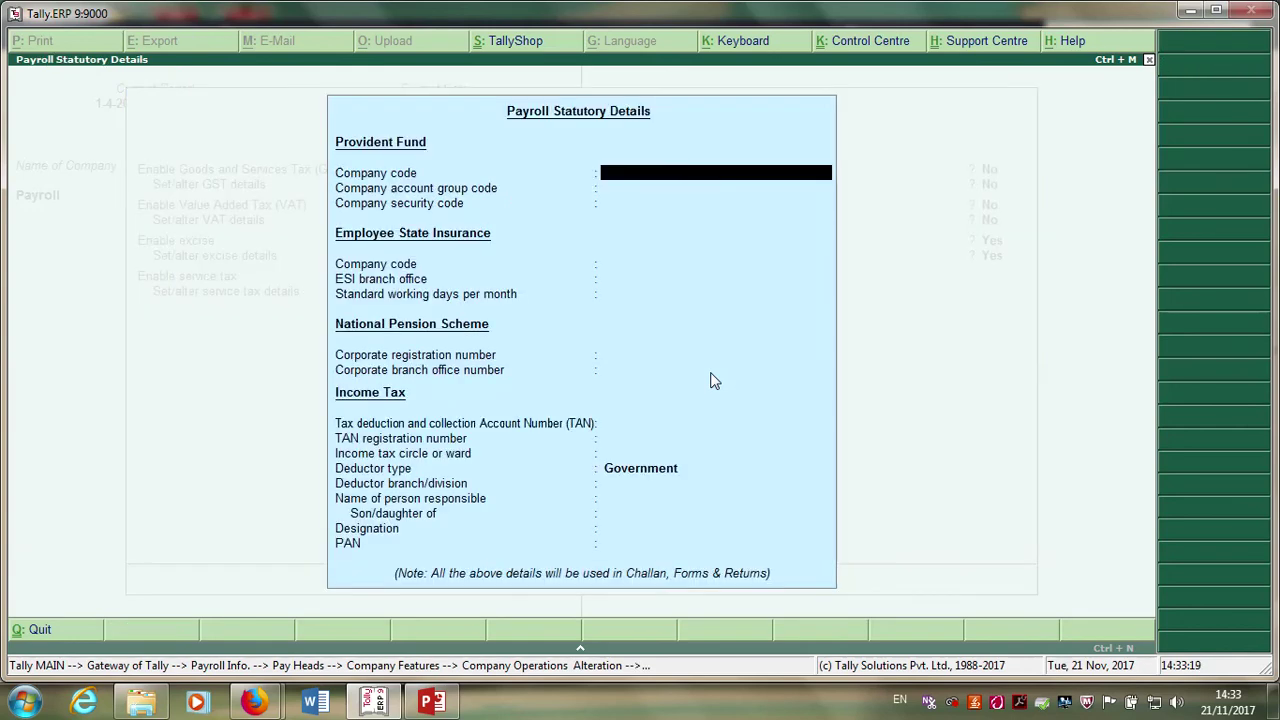
key("ctrl+a")
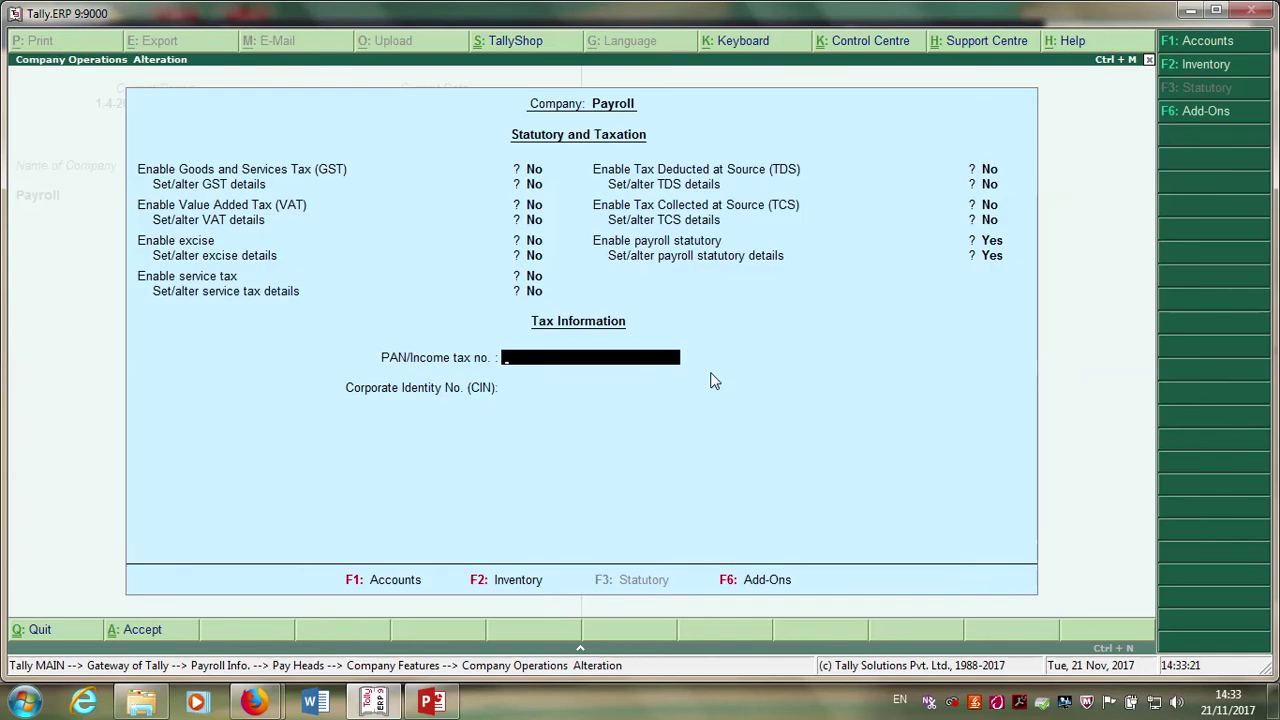
key("ctrl+a")
key("Escape")
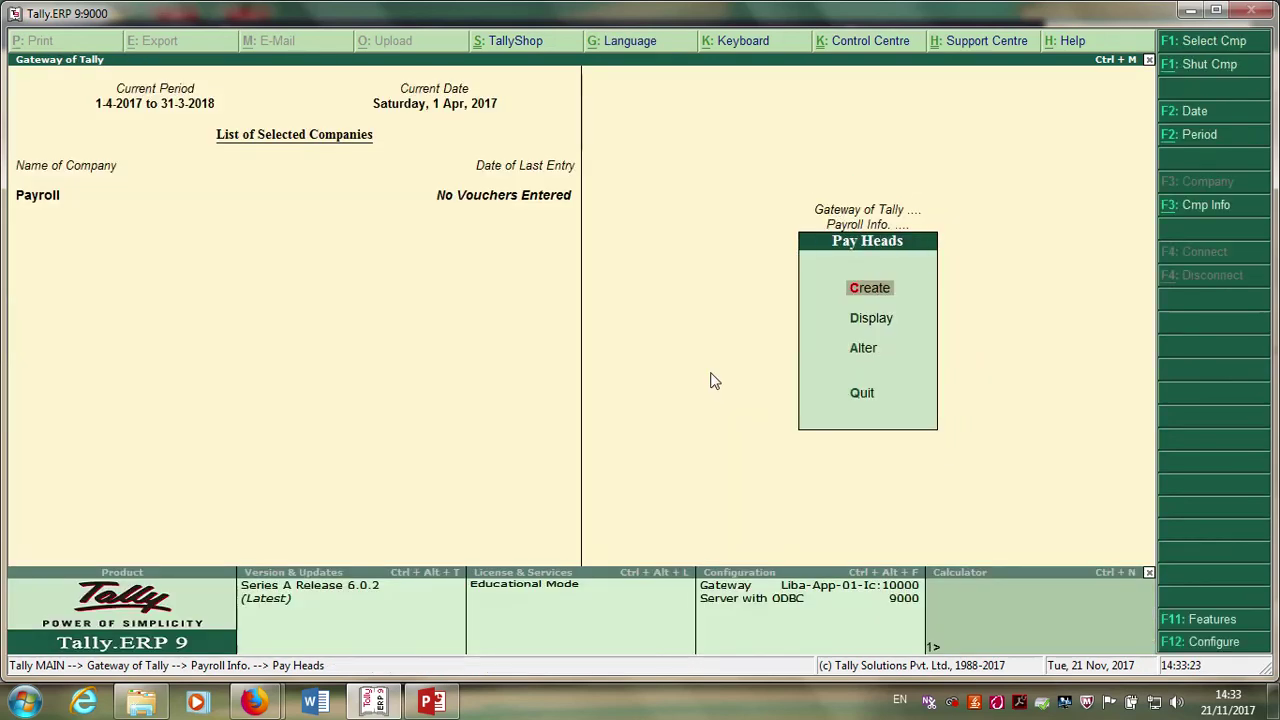
- Open the PF@12% pay head for alteration and go to its statutory pay type
key("Escape")
key("Return")
key("Down")
key("Down")
key("Return")
key("Down")
key("Down")
key("Down")
key("Down")
key("Down")
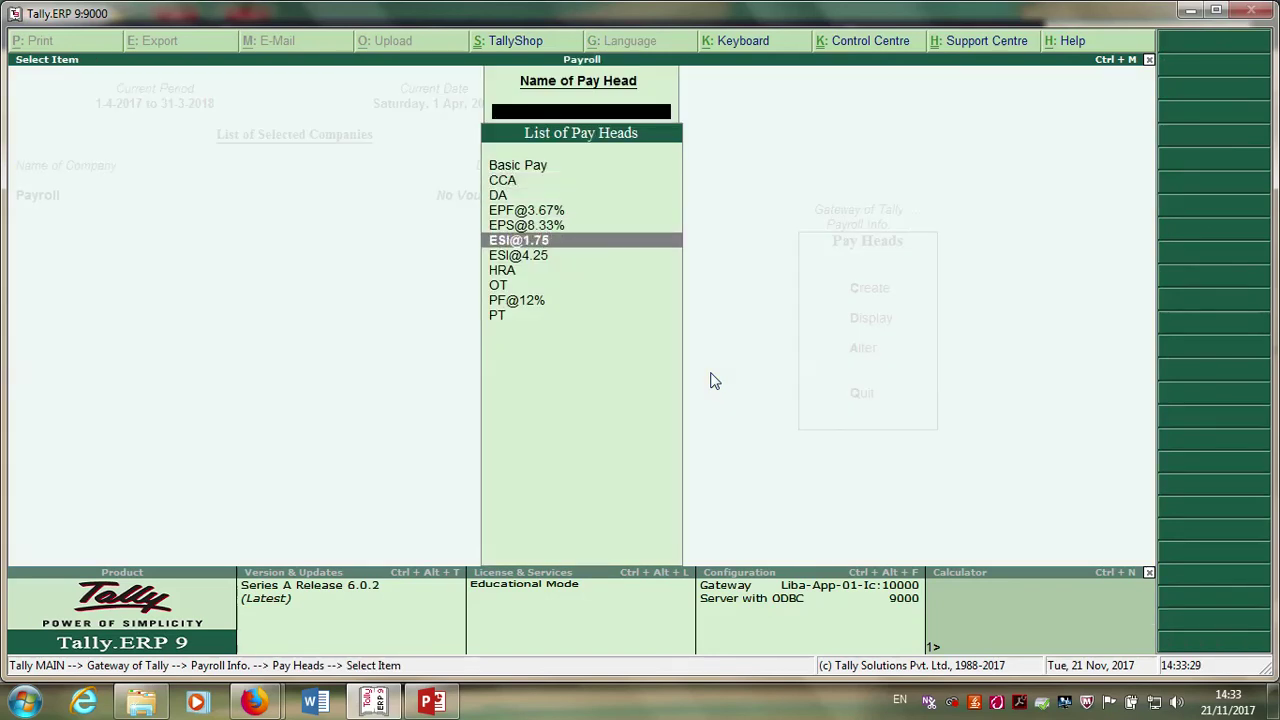
key("Down")
key("Down")
key("Down")
key("Down")
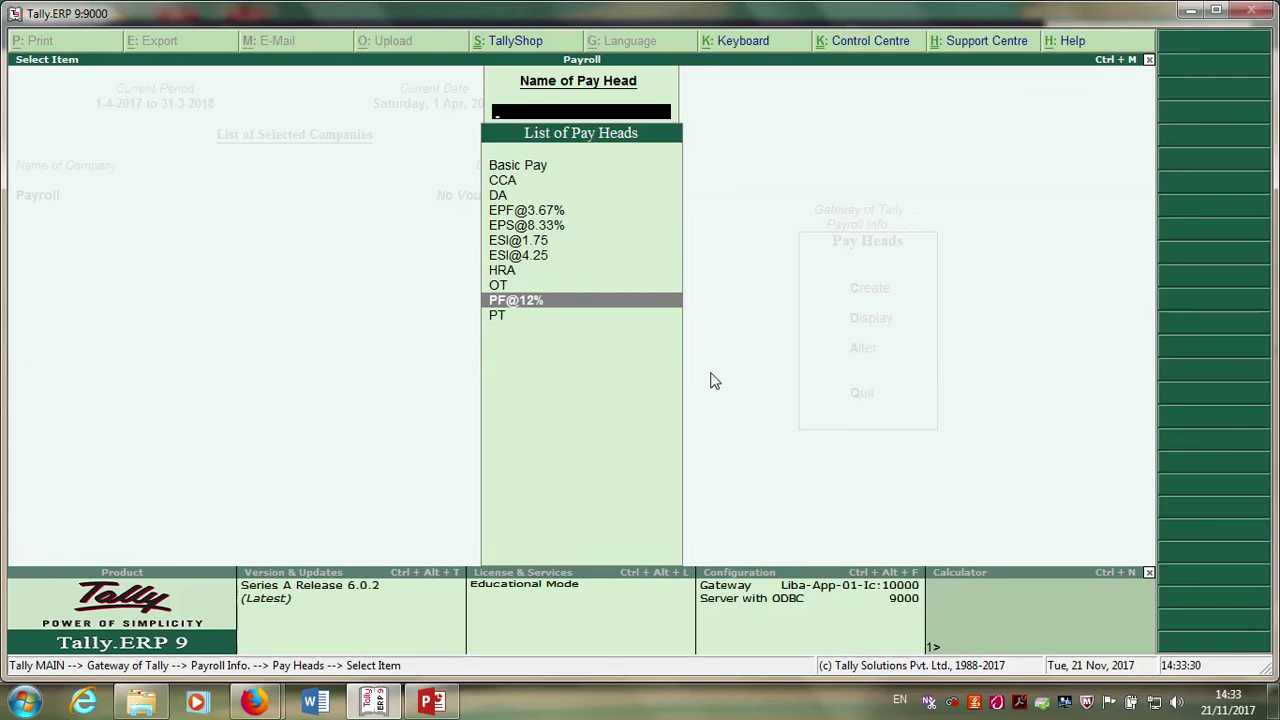
key("Return")
key("Return")
key("Return")
key("Return")
key("Return")
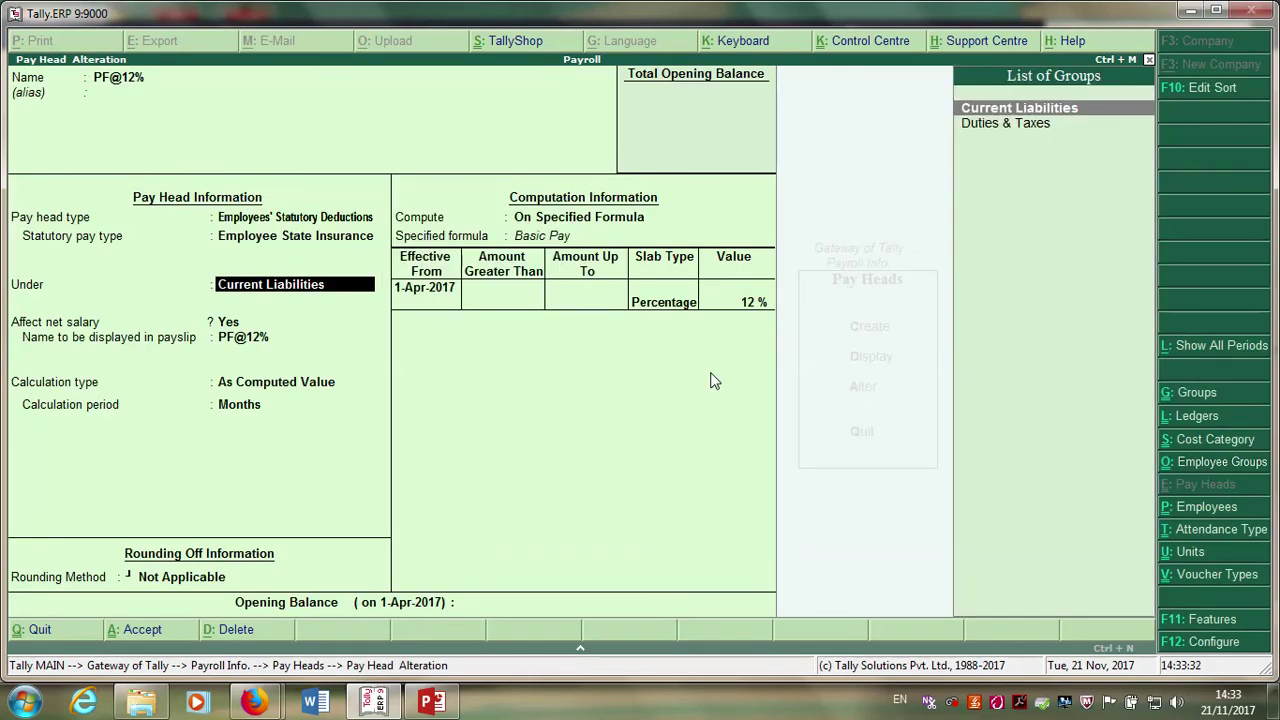
key("p")
key("BackSpace")
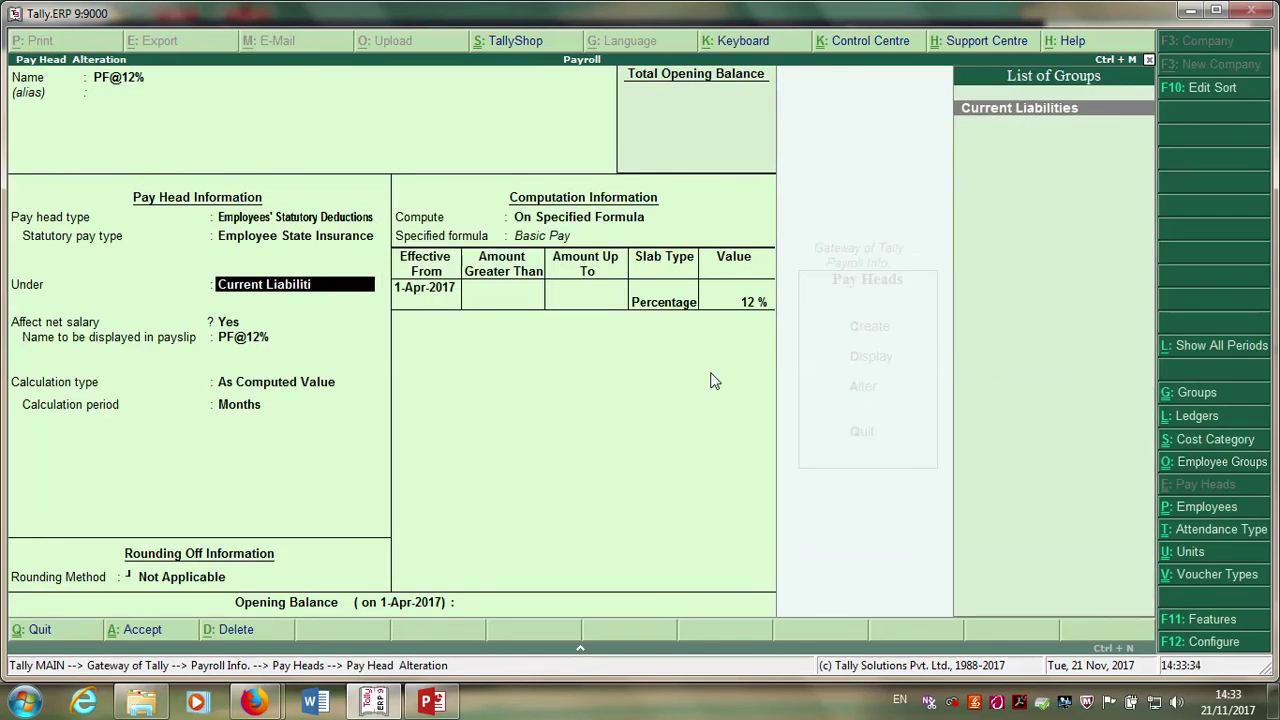
key("BackSpace")
key("BackSpace")
key("BackSpace")
key("BackSpace")
key("BackSpace")
key("BackSpace")
key("BackSpace")
key("BackSpace")
key("BackSpace")
key("BackSpace")
key("BackSpace")
key("BackSpace")
key("BackSpace")
key("BackSpace")
key("BackSpace")
key("BackSpace")
key("BackSpace")
key("BackSpace")
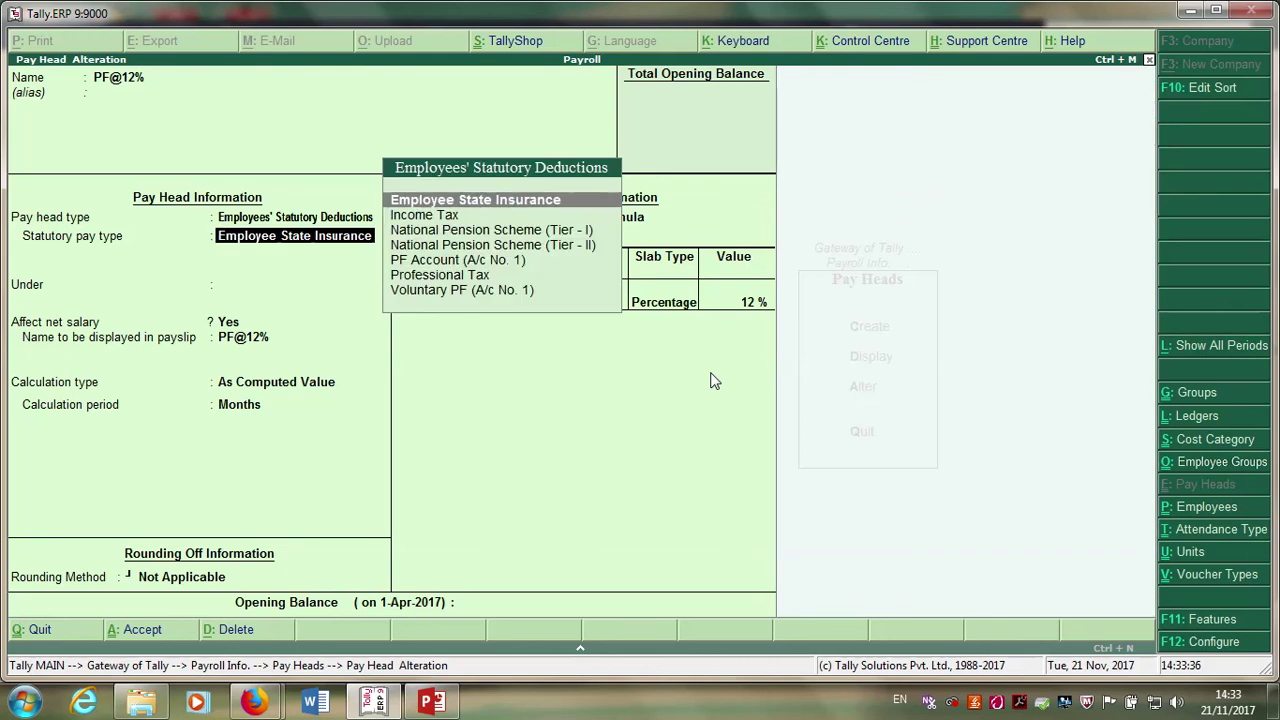
- Set the statutory pay type of PF@12% to PF Account (A/c No. 1), place it under Current Liabilities and save
key("Down")
key("Down")
key("Down")
key("Down")
key("Return")
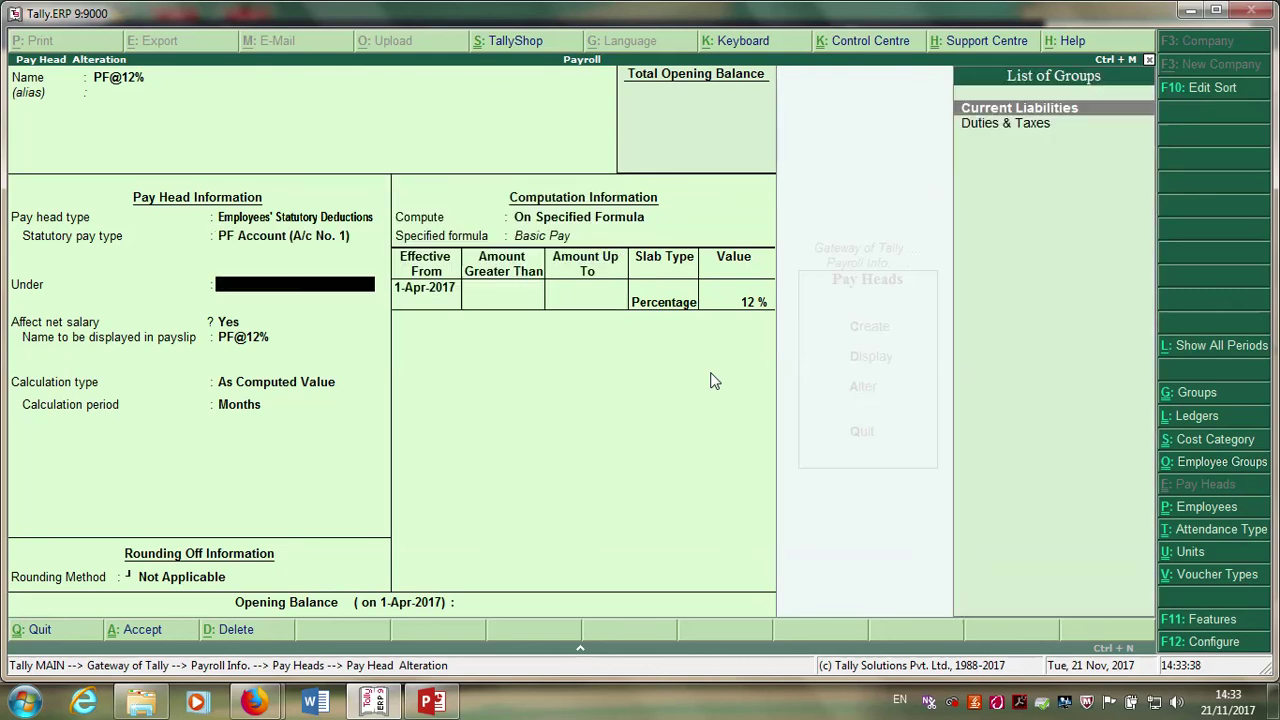
key("Return")
key("Return")
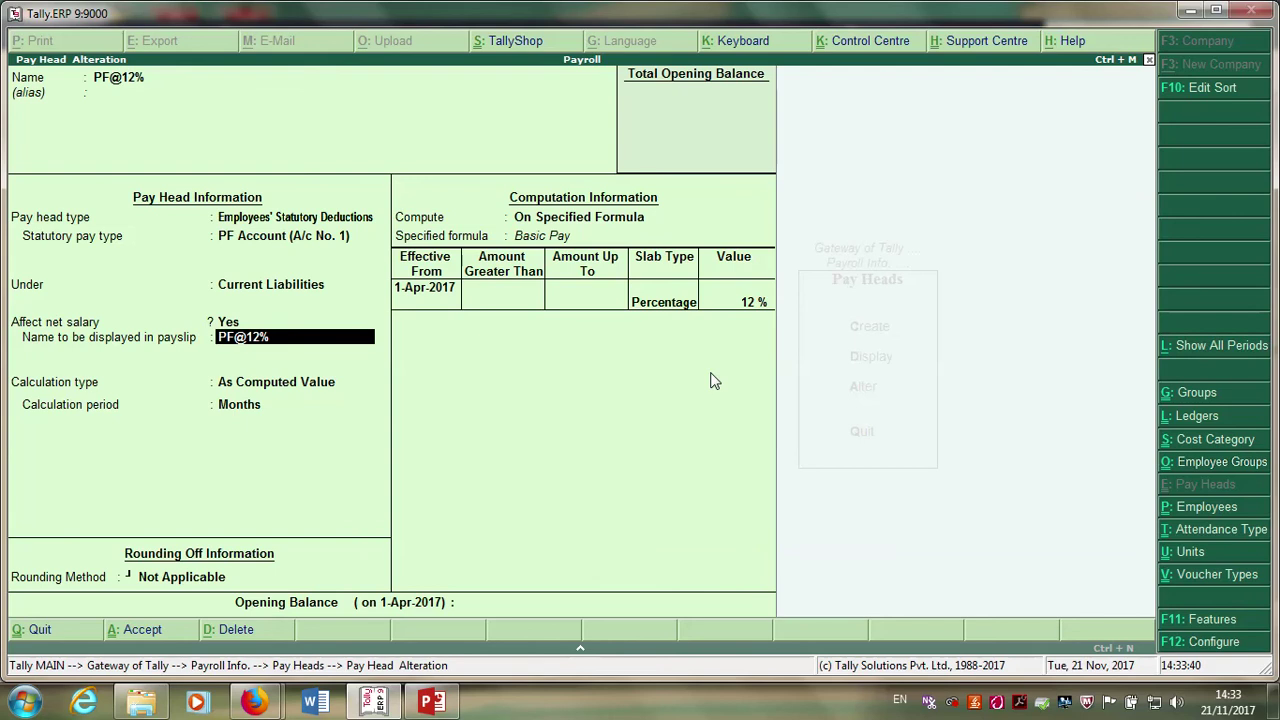
key("ctrl+a")
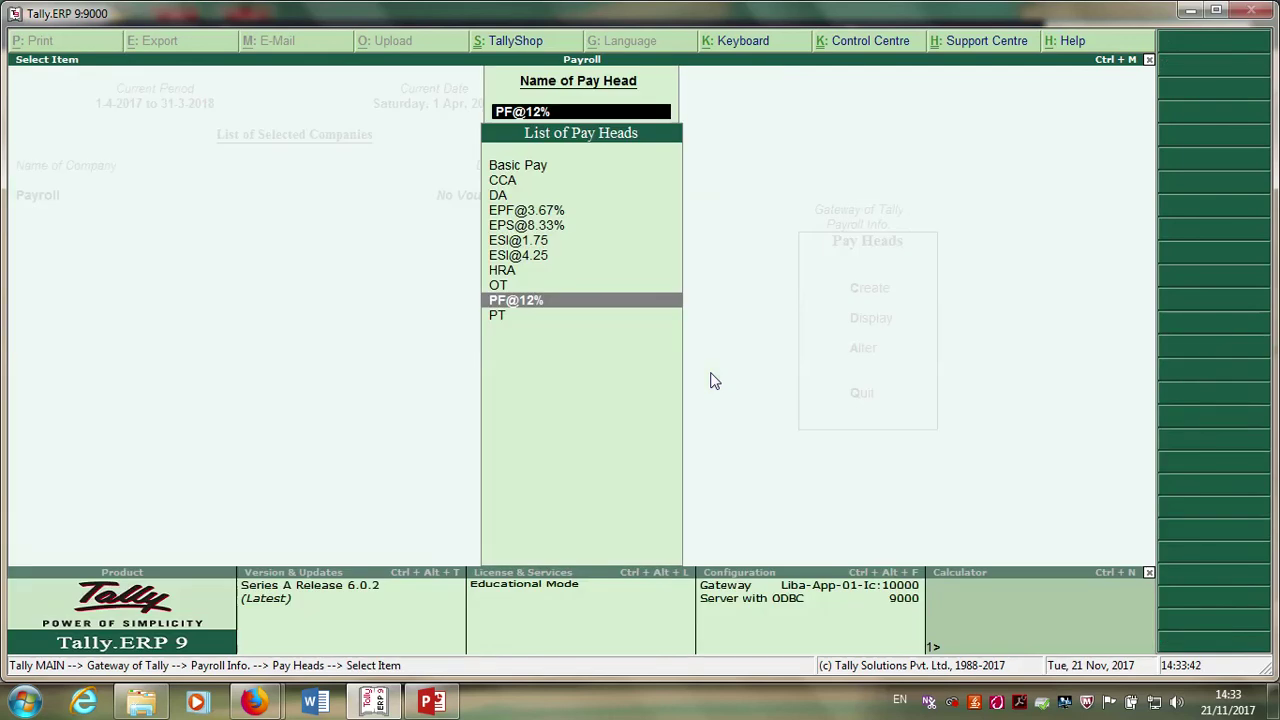
key("Up")
key("Up")
key("Up")
key("Return")
key("Return")
key("Return")
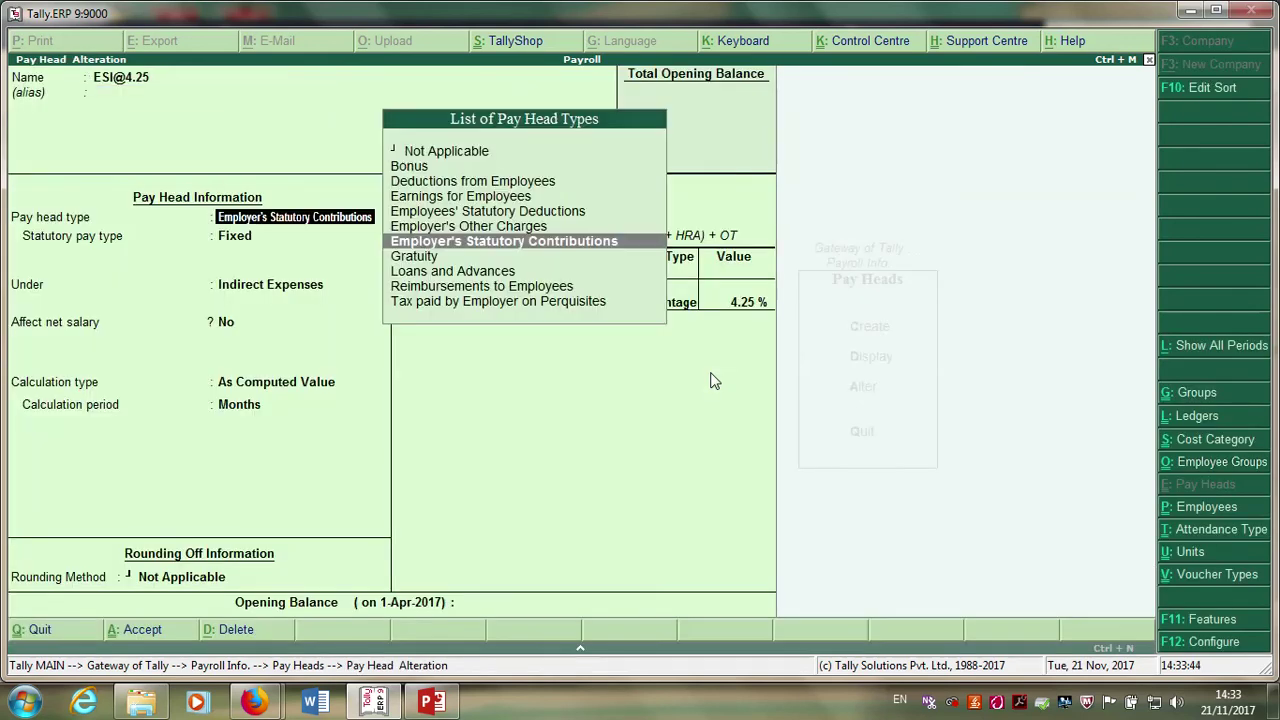
key("Return")
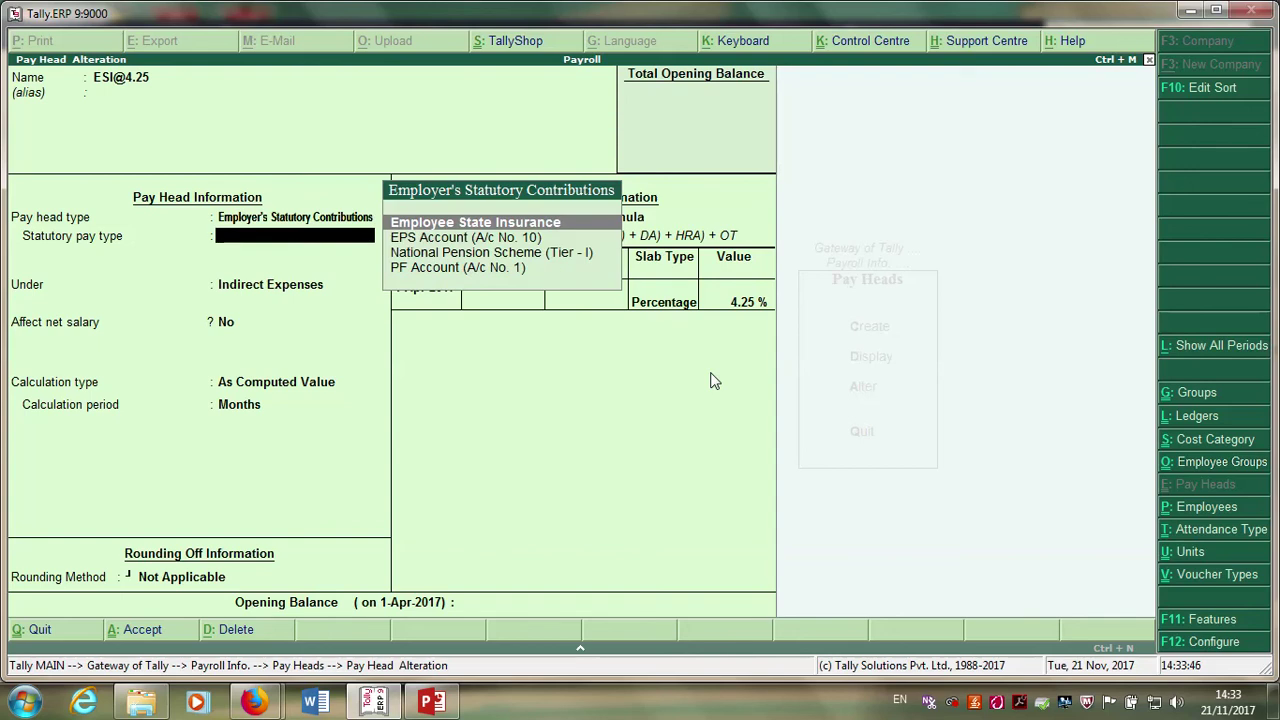
key("Return")
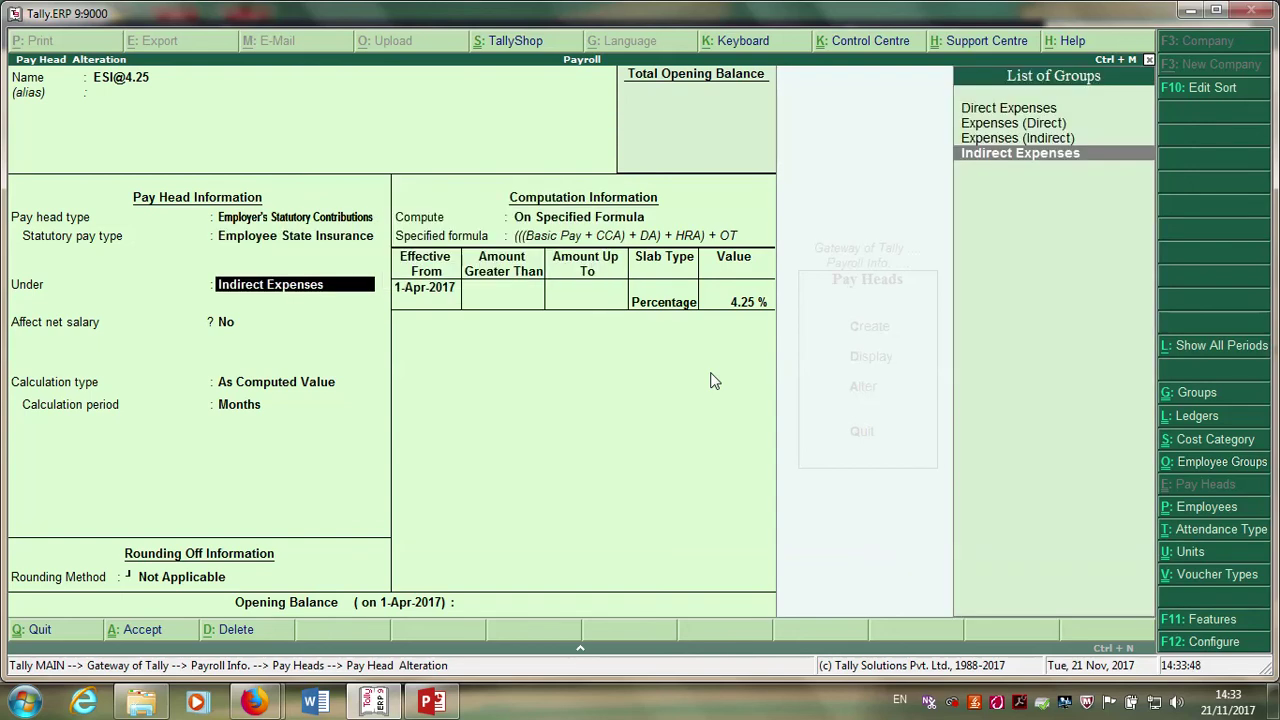
key("Escape")
key("Up")
key("Return")
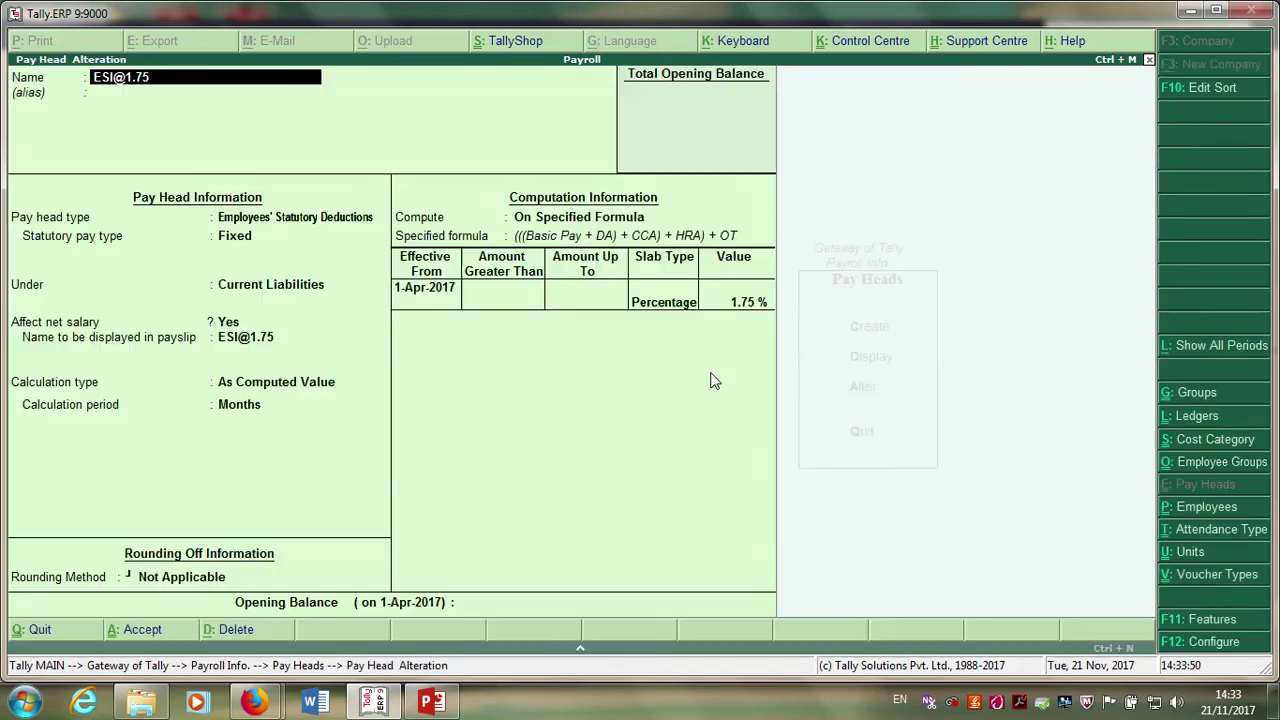
key("Return")
key("Return")
key("Return")
key("Down")
key("Down")
key("Down")
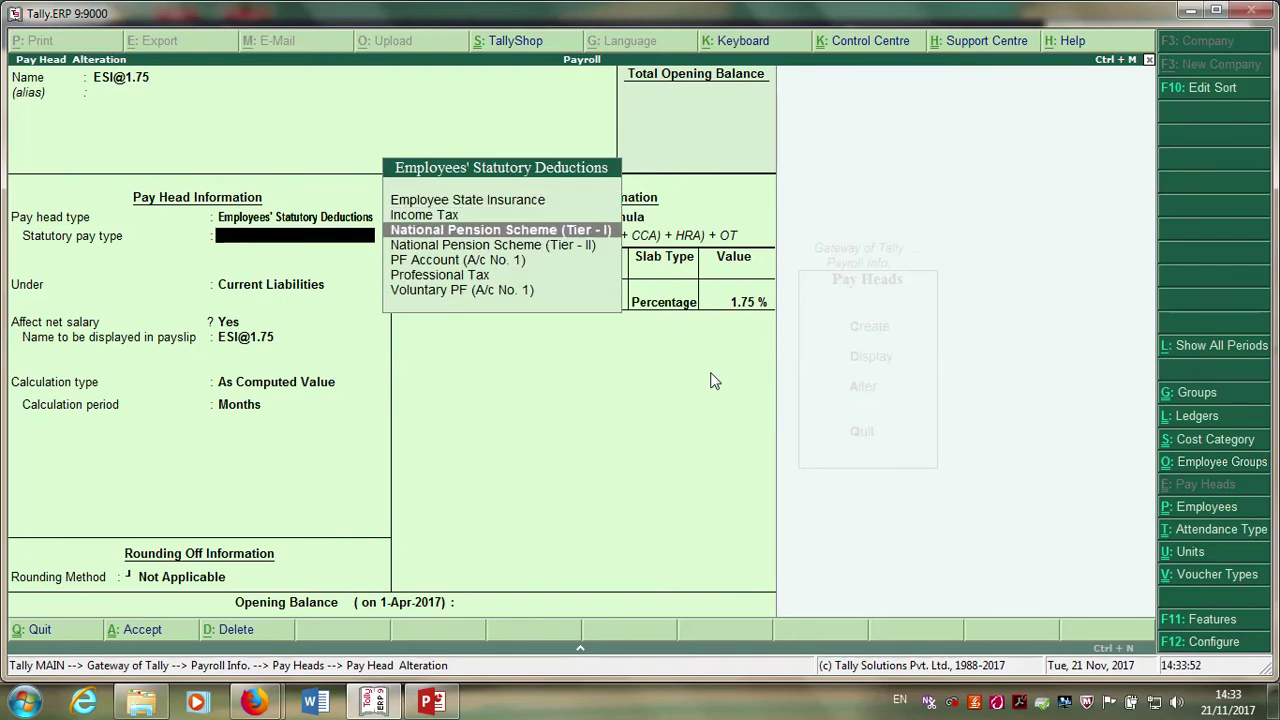
key("Up")
key("Up")
key("Up")
key("Return")
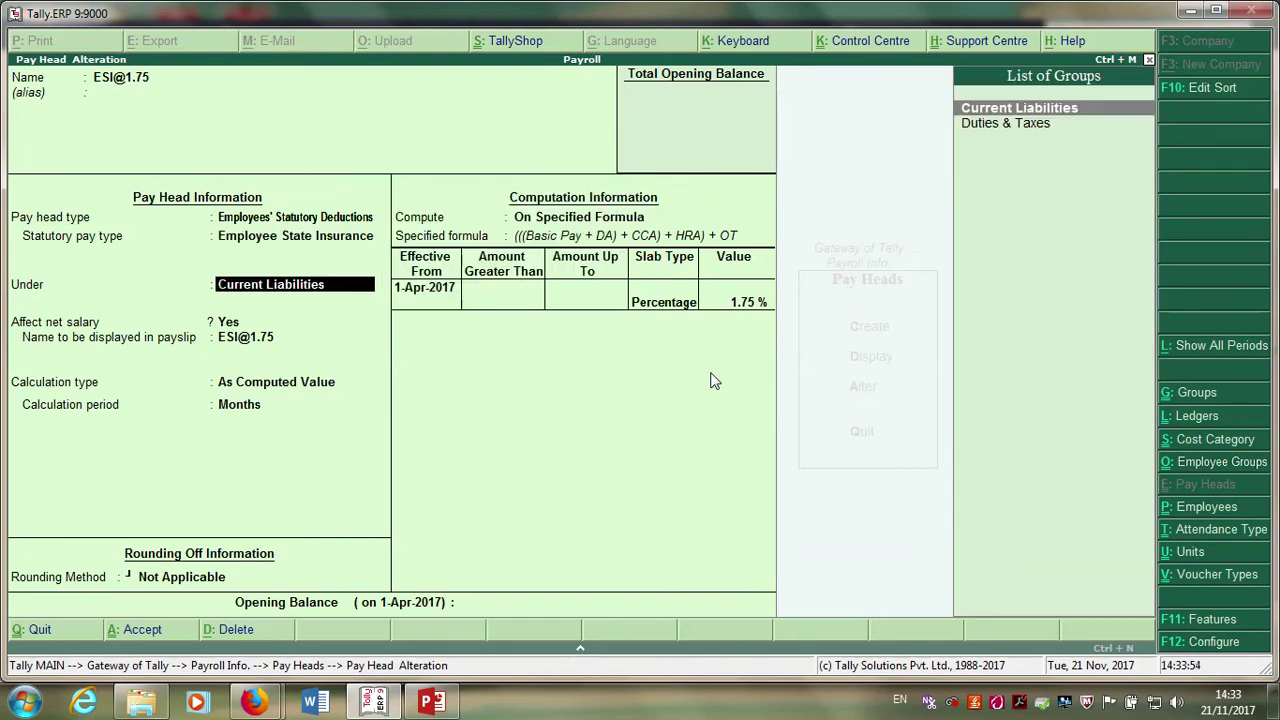
key("ctrl+a")
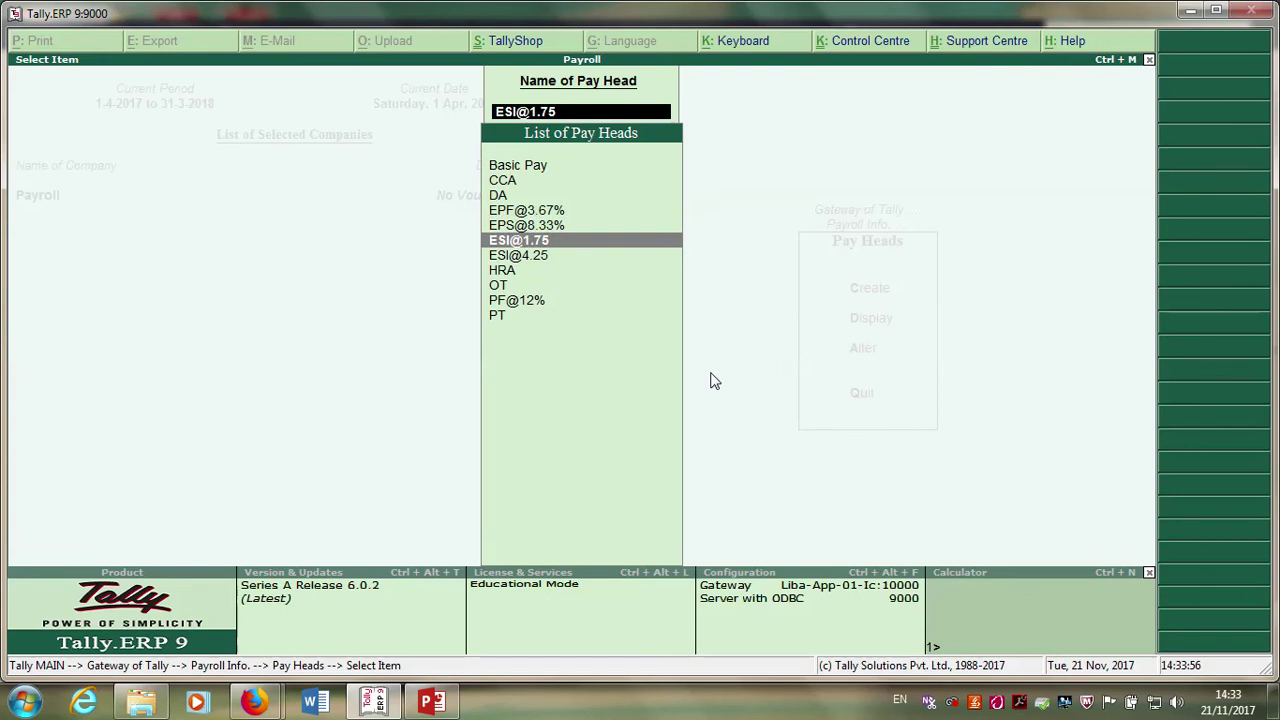
key("Up")
key("Return")
key("Return")
key("Return")
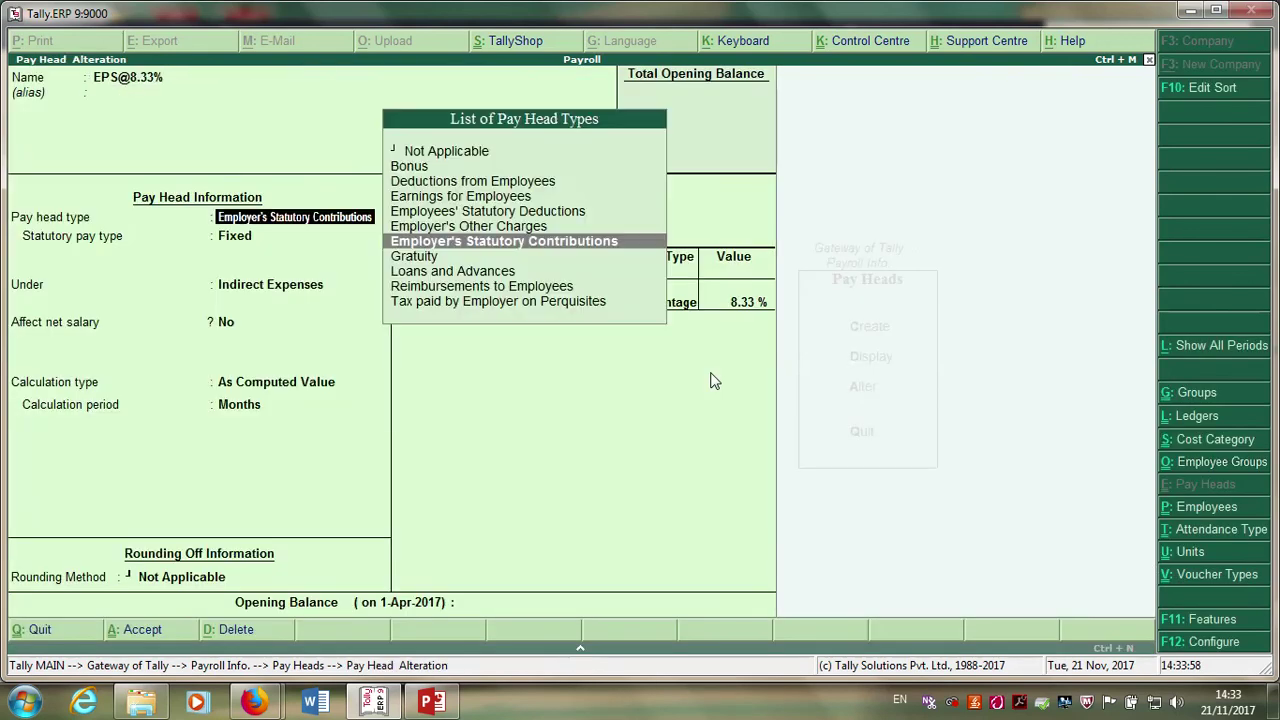
key("Return")
key("Down")
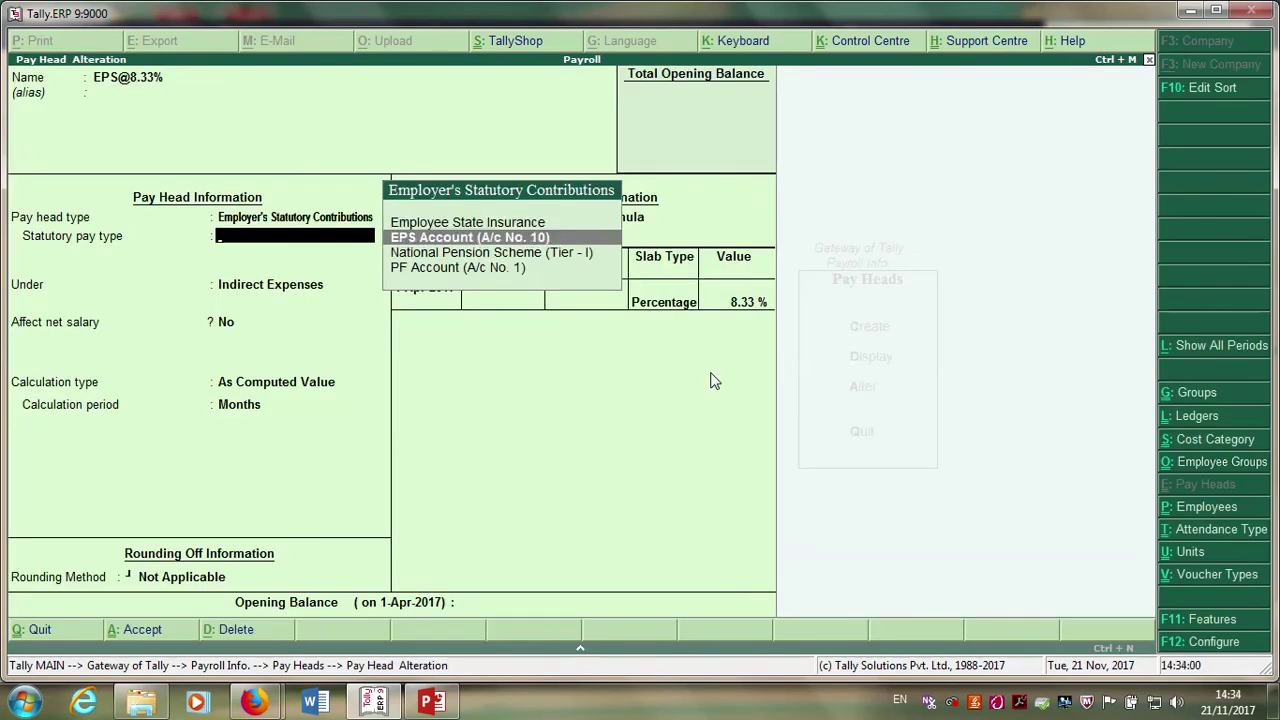
key("Return")
key("ctrl+a")
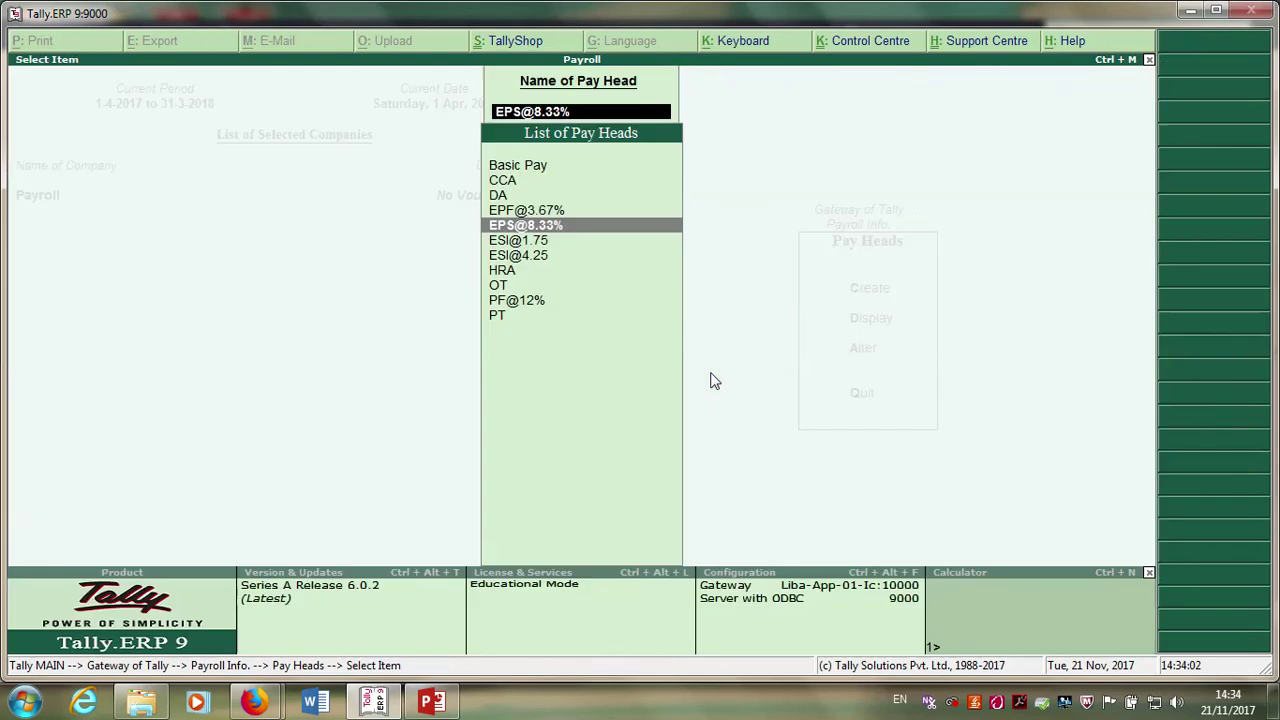
key("Up")
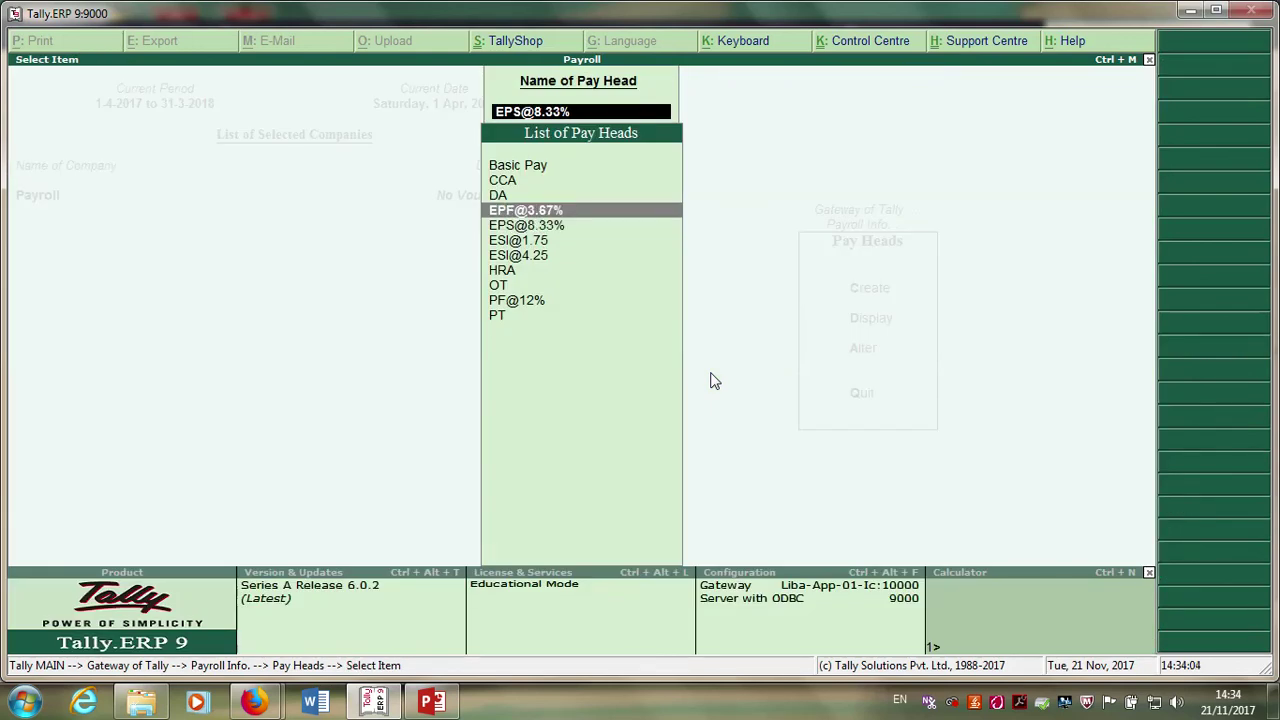
key("Return")
key("Return")
key("Return")
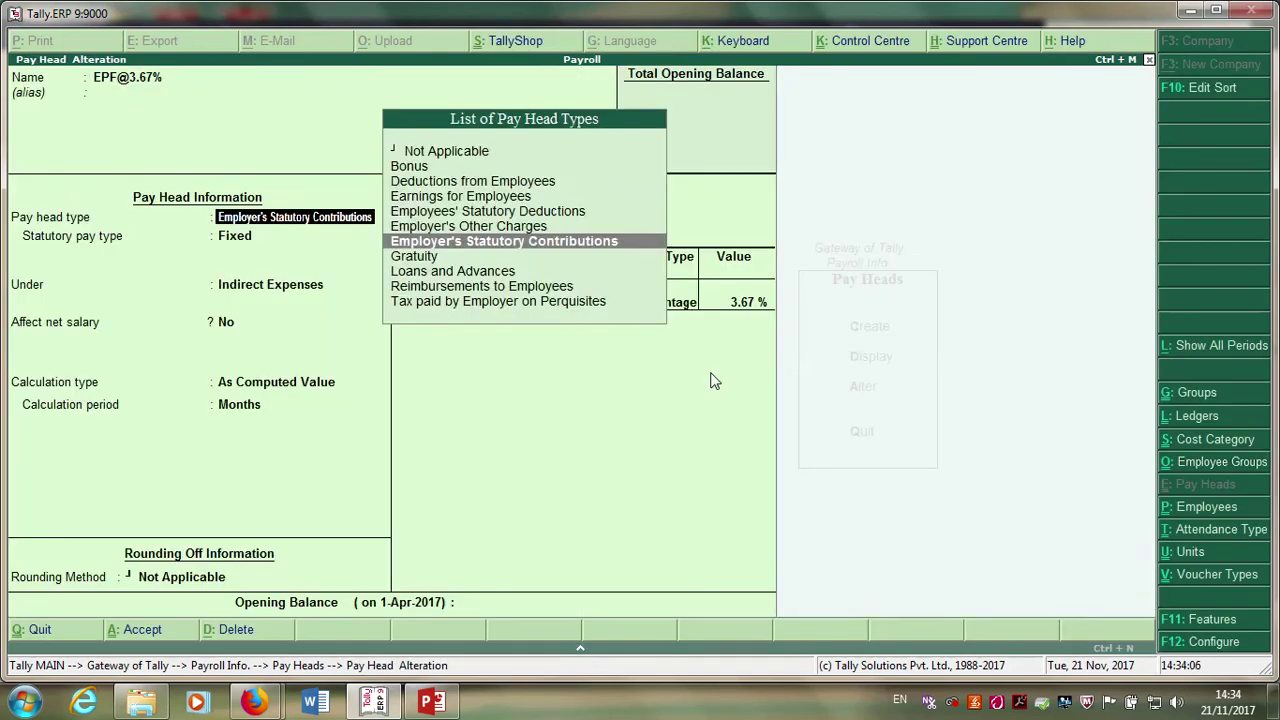
key("Return")
key("Down")
key("Down")
key("Down")
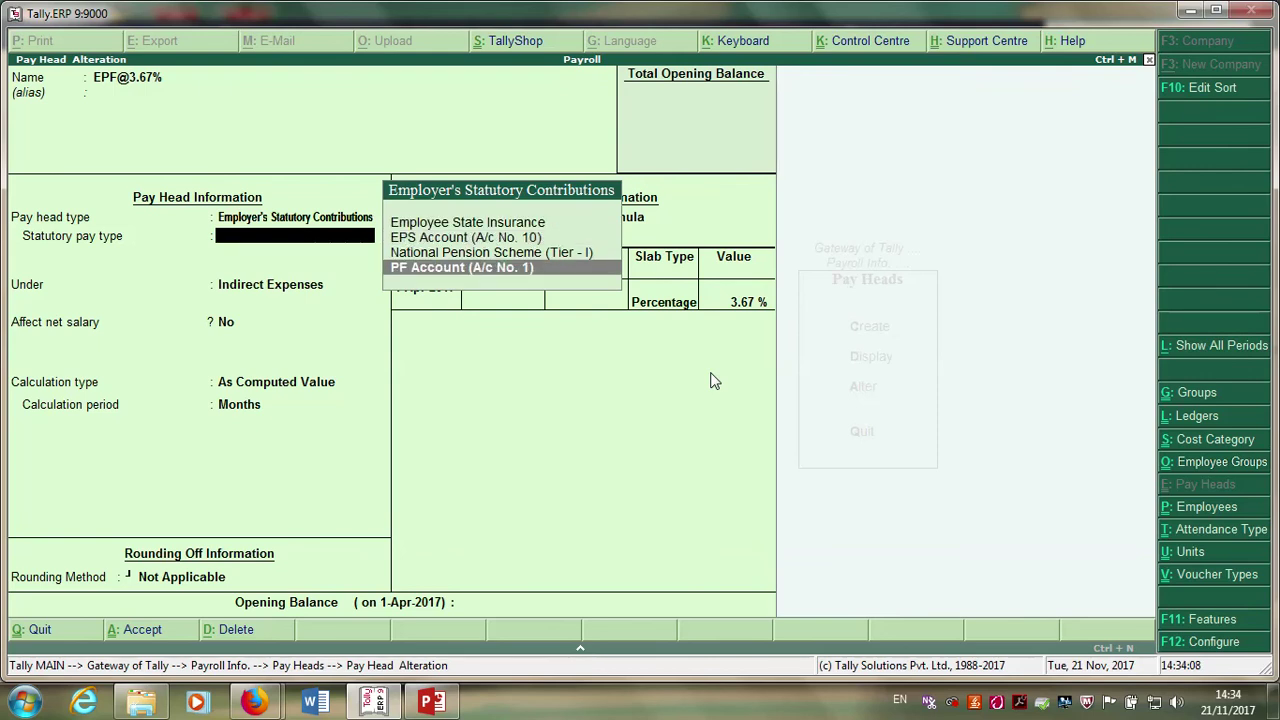
key("Return")
key("ctrl+a")
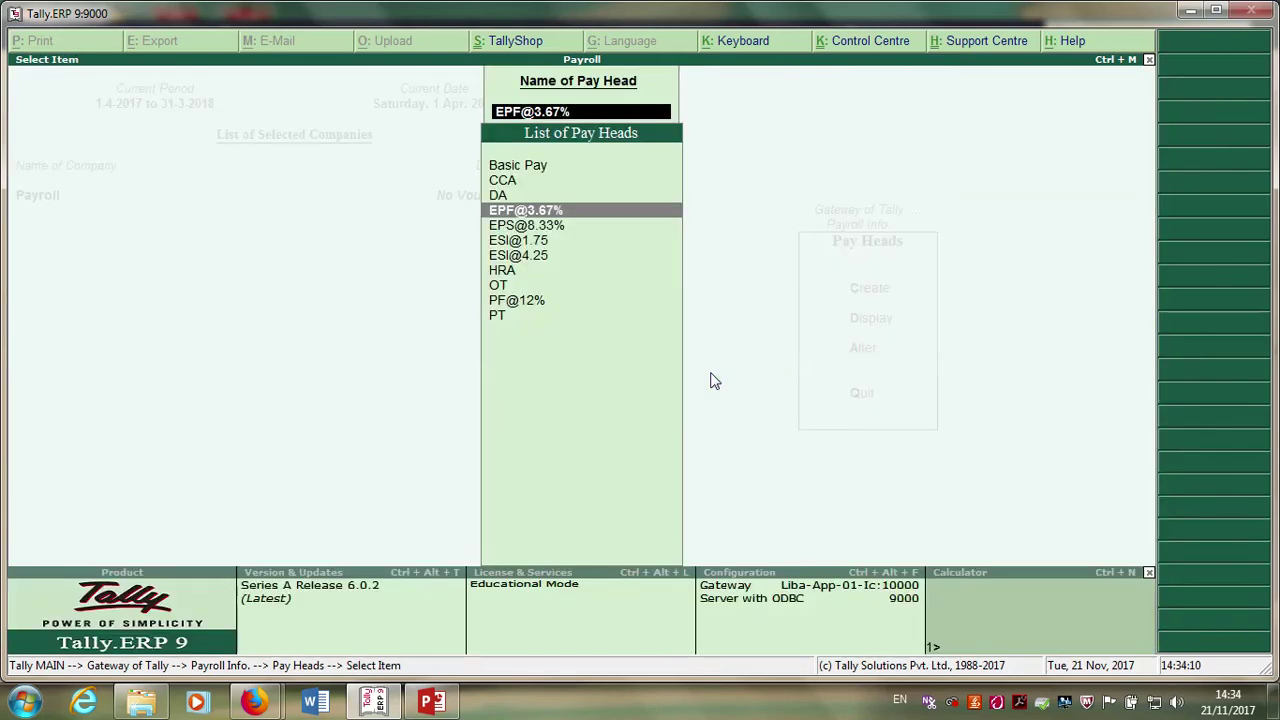
key("Down")
key("Down")
key("Down")
key("Down")
key("Down")
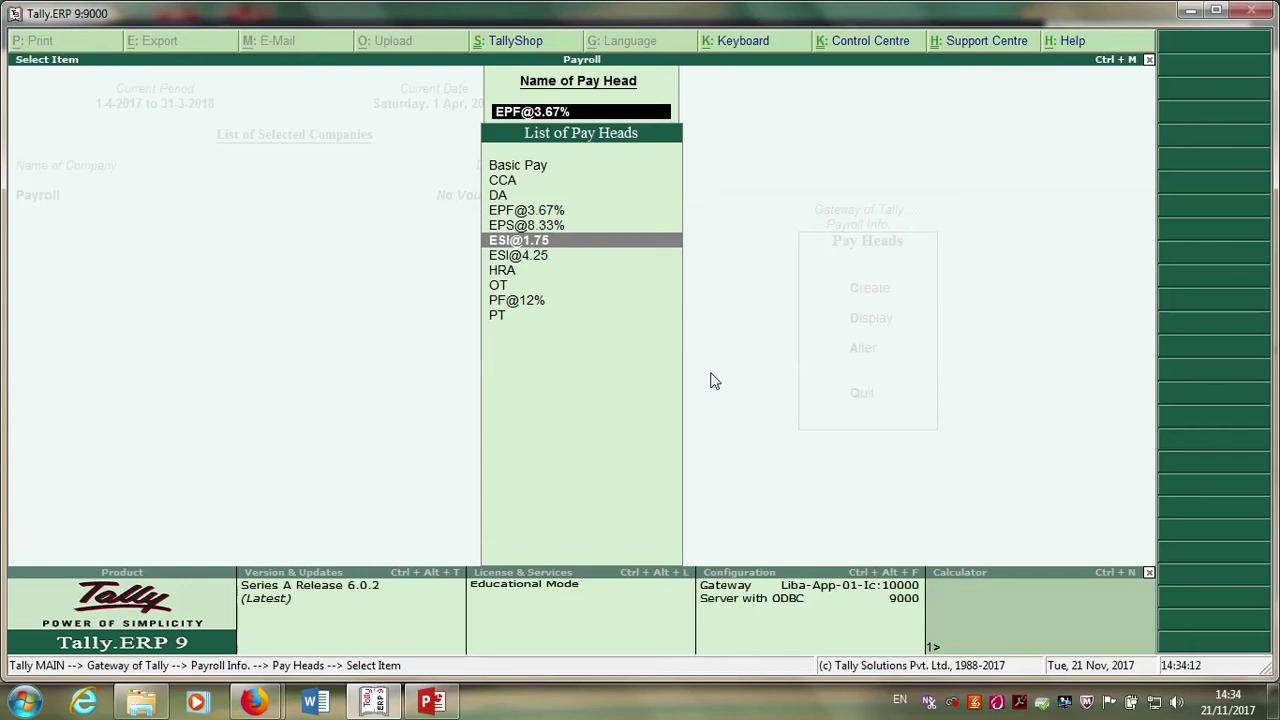
- Start a new pay head named Pf Admin, of type Employer's Other Charges with statutory pay type Admin Charges (A/c No. 2)
key("Escape")
key("Escape")
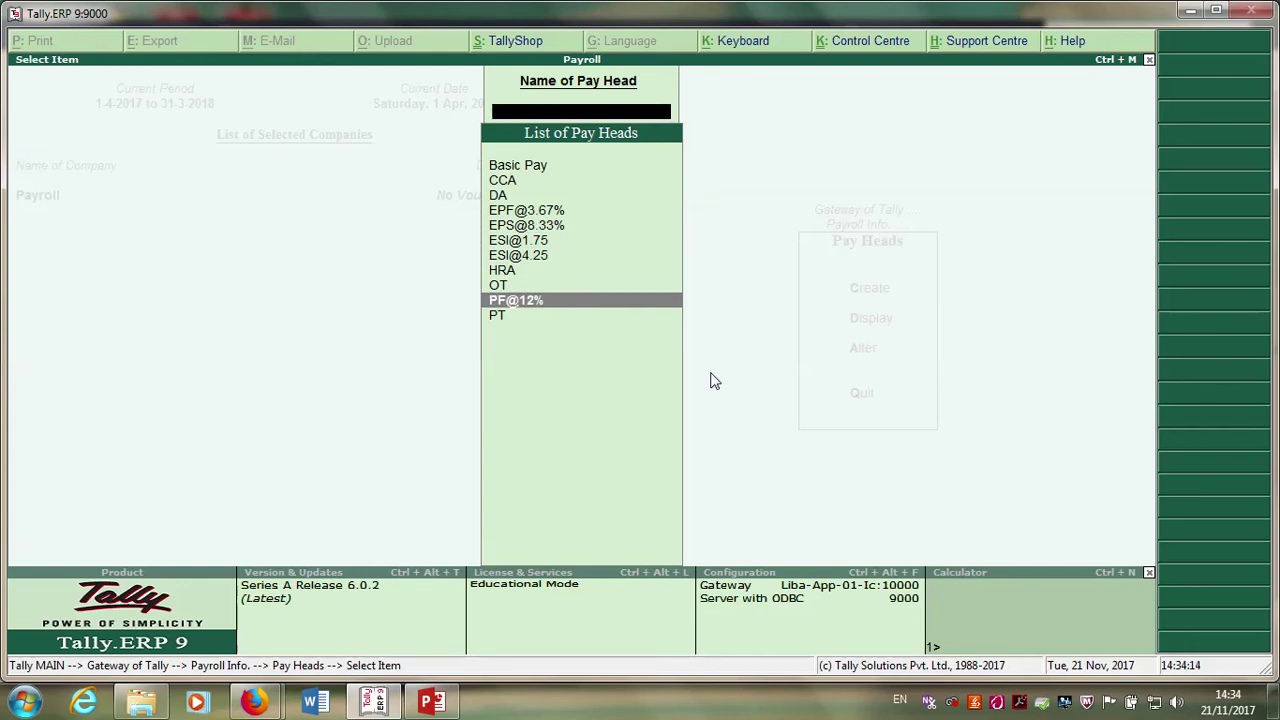
key("Up")
key("Up")
key("Return")
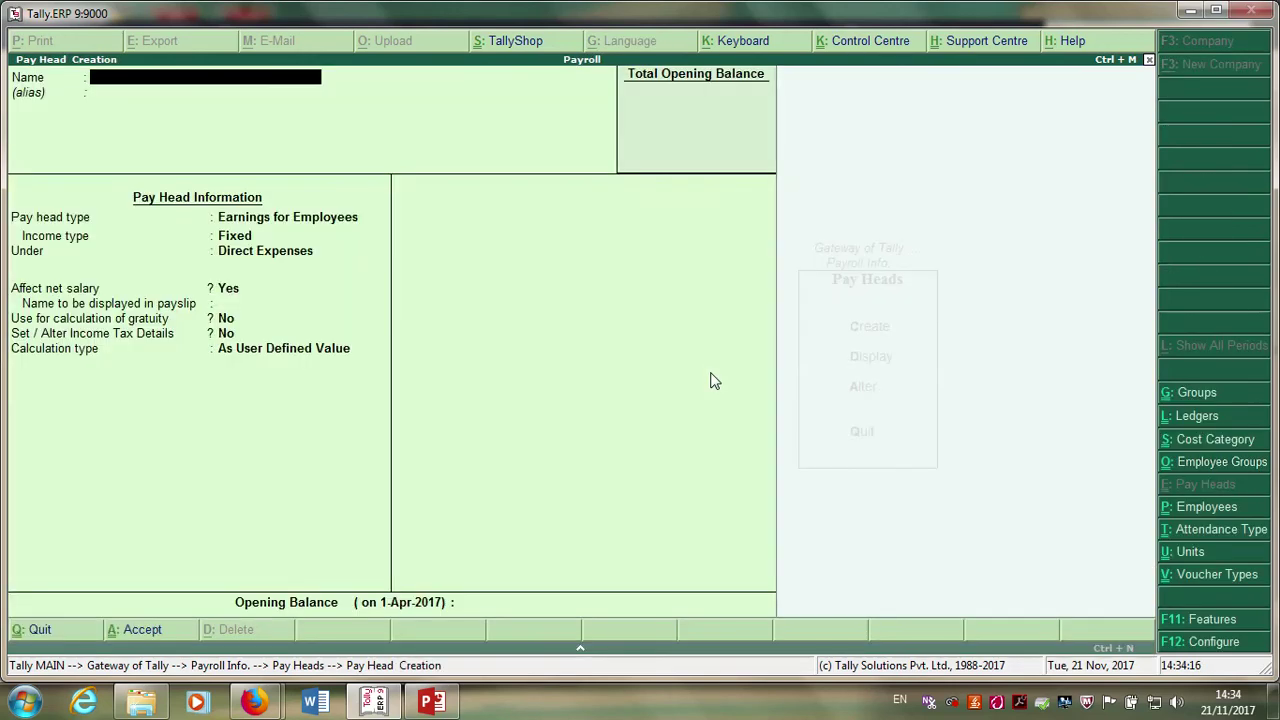
type("Pf Admin")
key("Return")
key("Return")
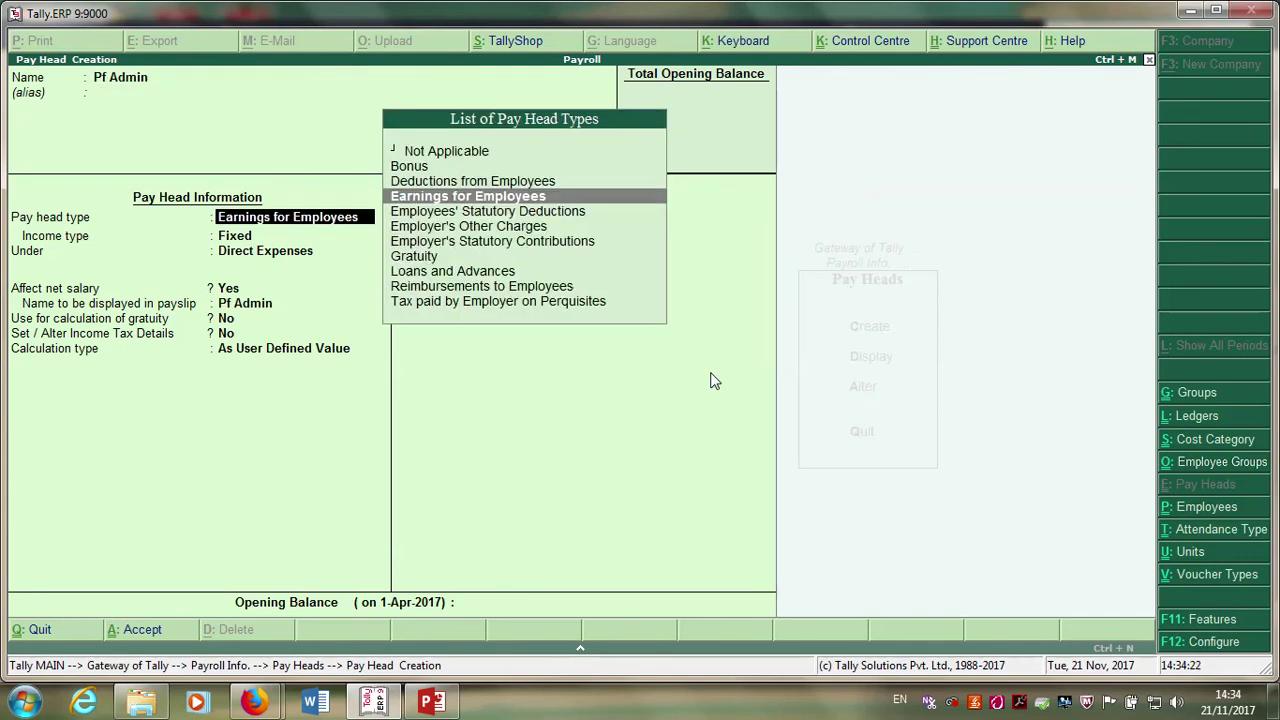
key("Down")
key("Down")
key("Return")
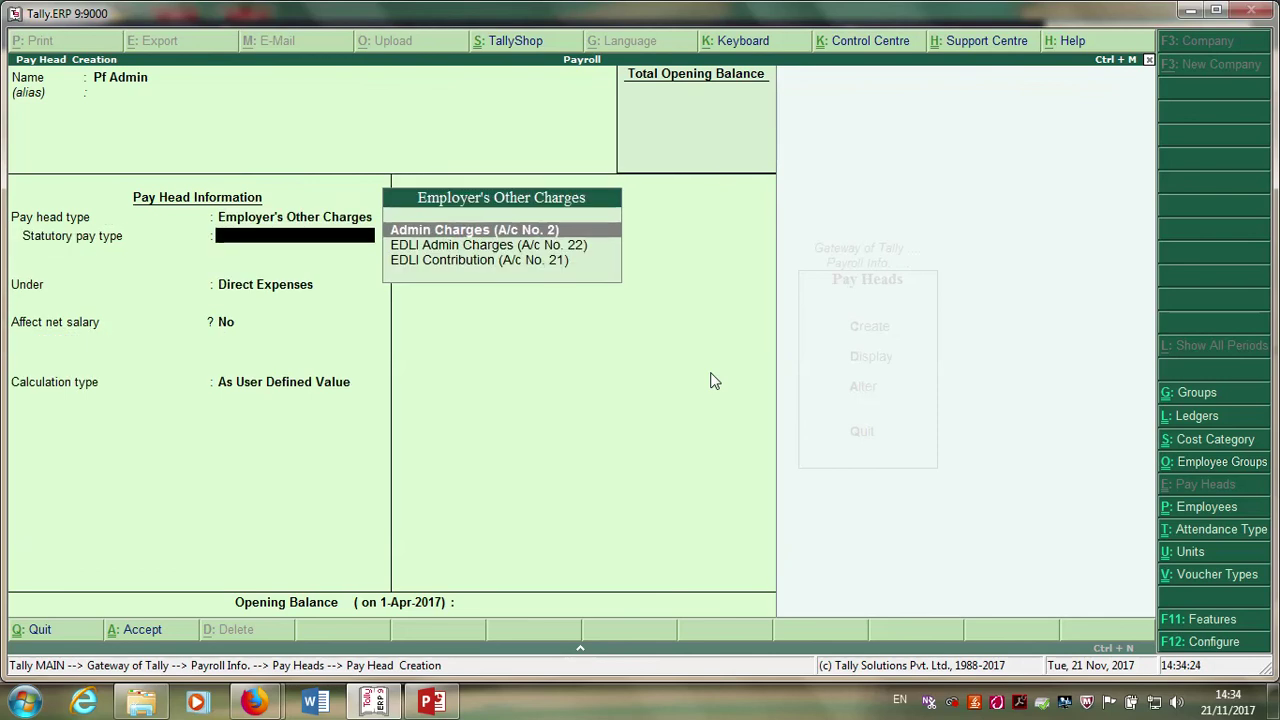
key("Return")
- Keep Pf Admin under Current Liabilities, set its percentage on PF Gross to 1.1 %, and save the pay head
key("Return")
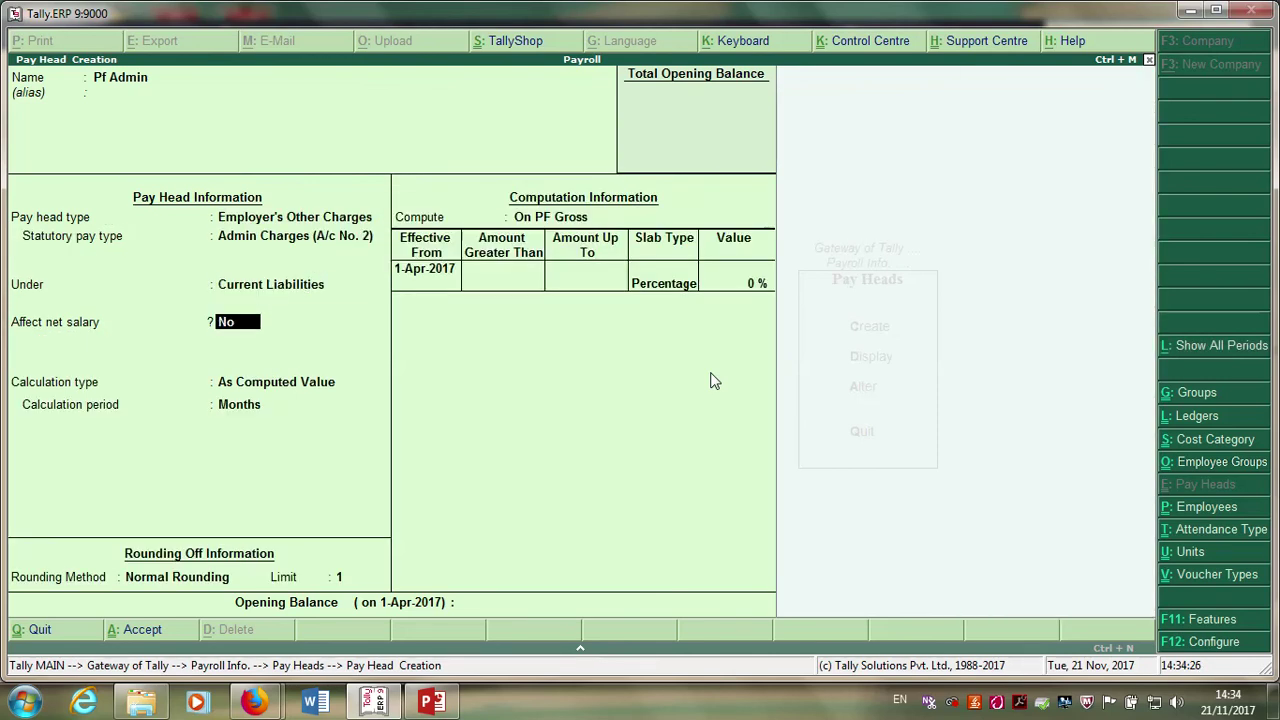
key("Return")
key("Return")
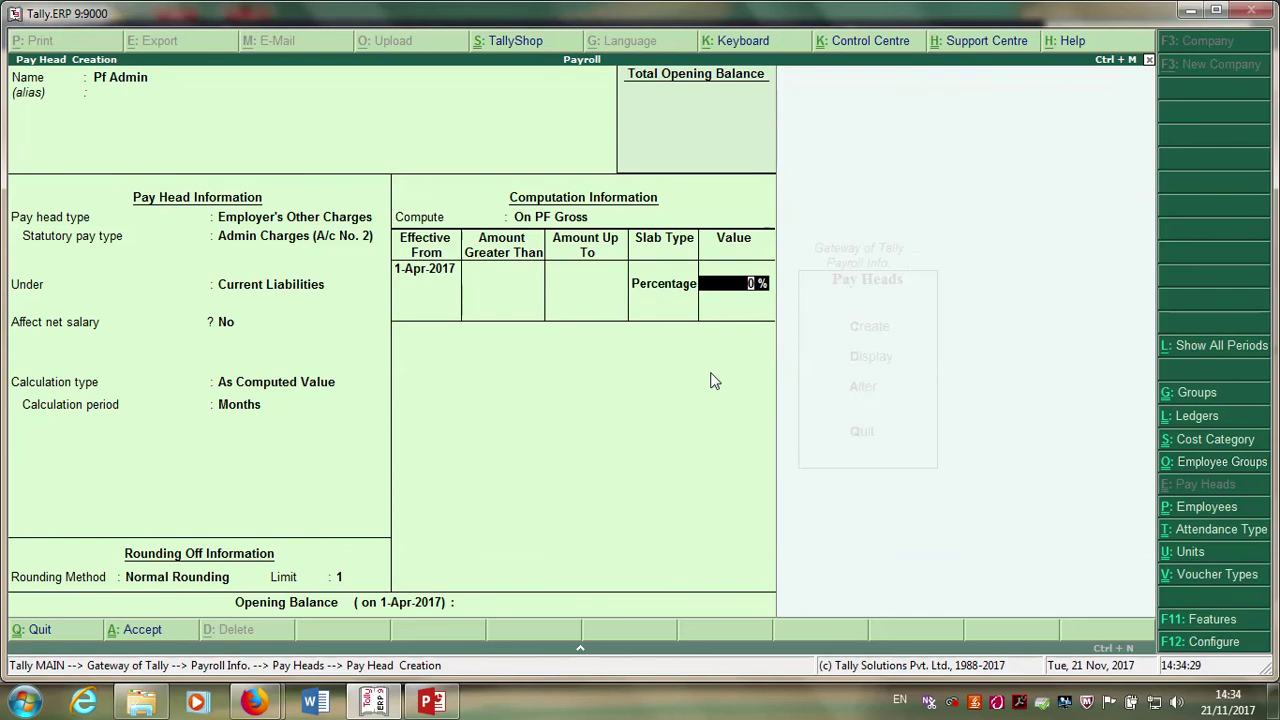
type("1.1")
key("Return")
key("Return")
key("Return")
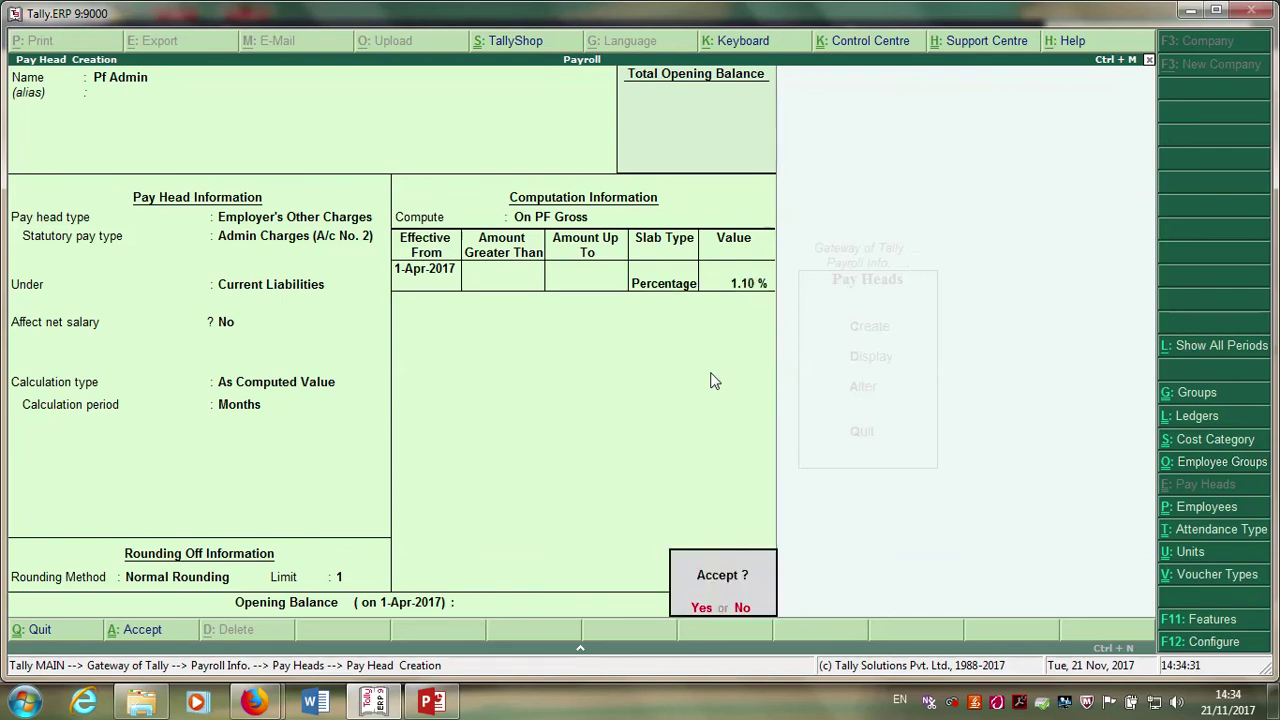
key("Return")
- Start a pay head named Edli Charge, of type Employer's Other Charges with statutory pay type EDLI Contribution (A/c No. 21)
type("Ed")
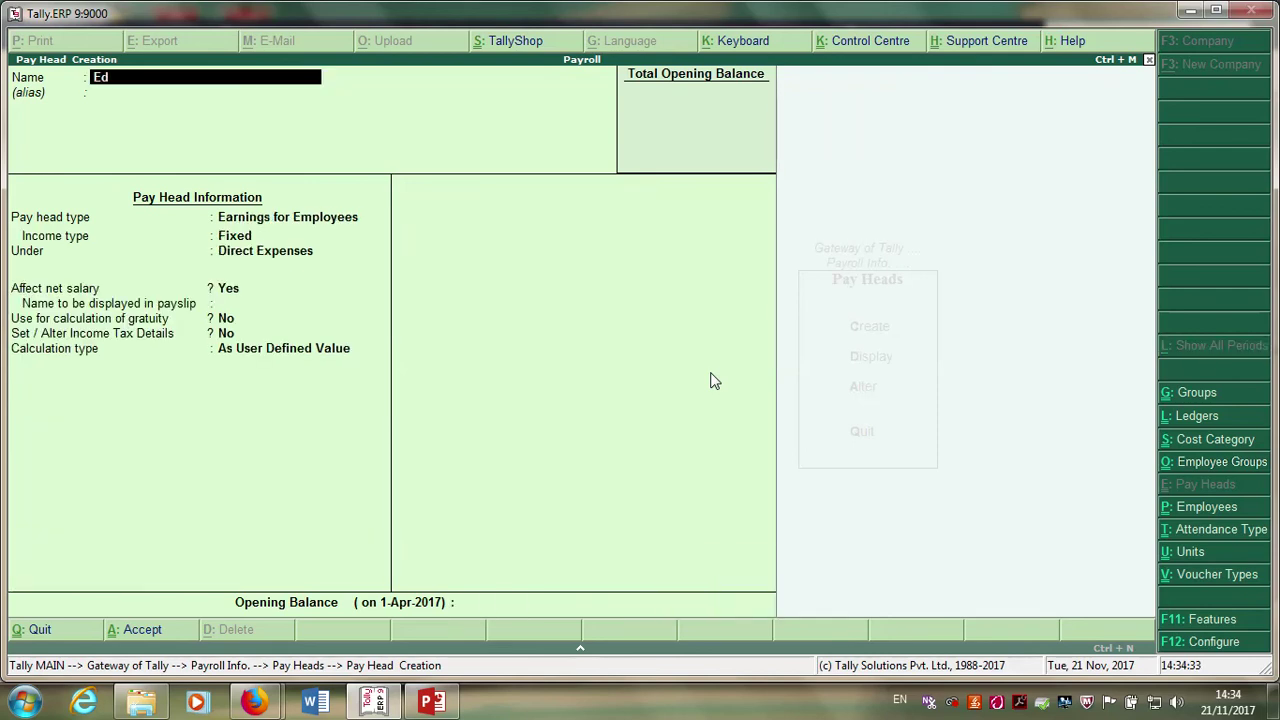
type("li Charge")
key("Return")
key("Return")
key("Down")
key("Down")
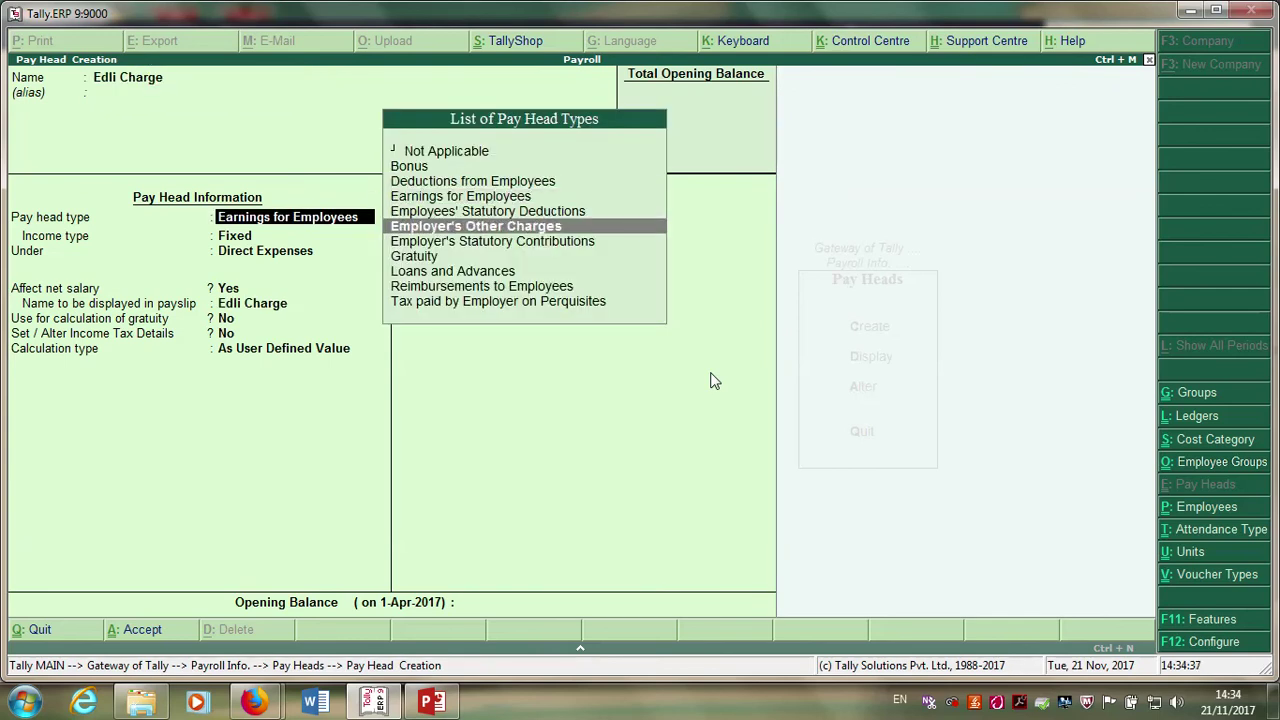
key("Return")
key("Down")
key("Down")
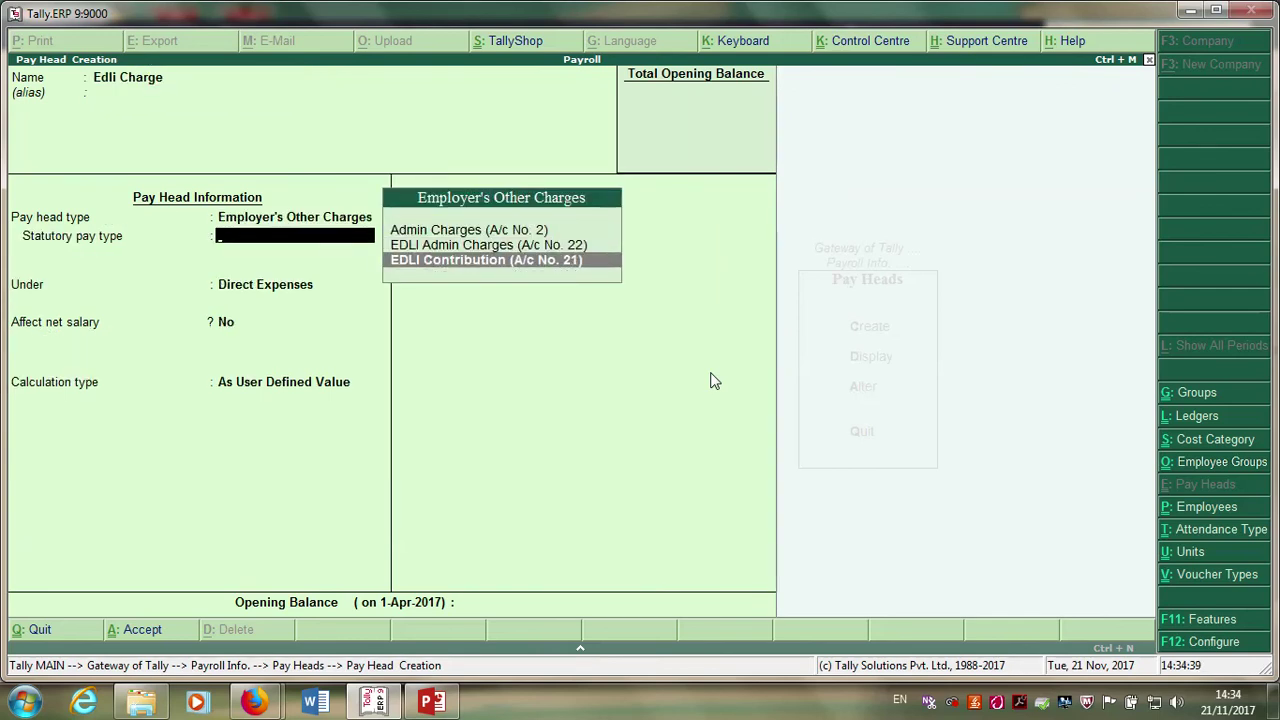
key("Return")
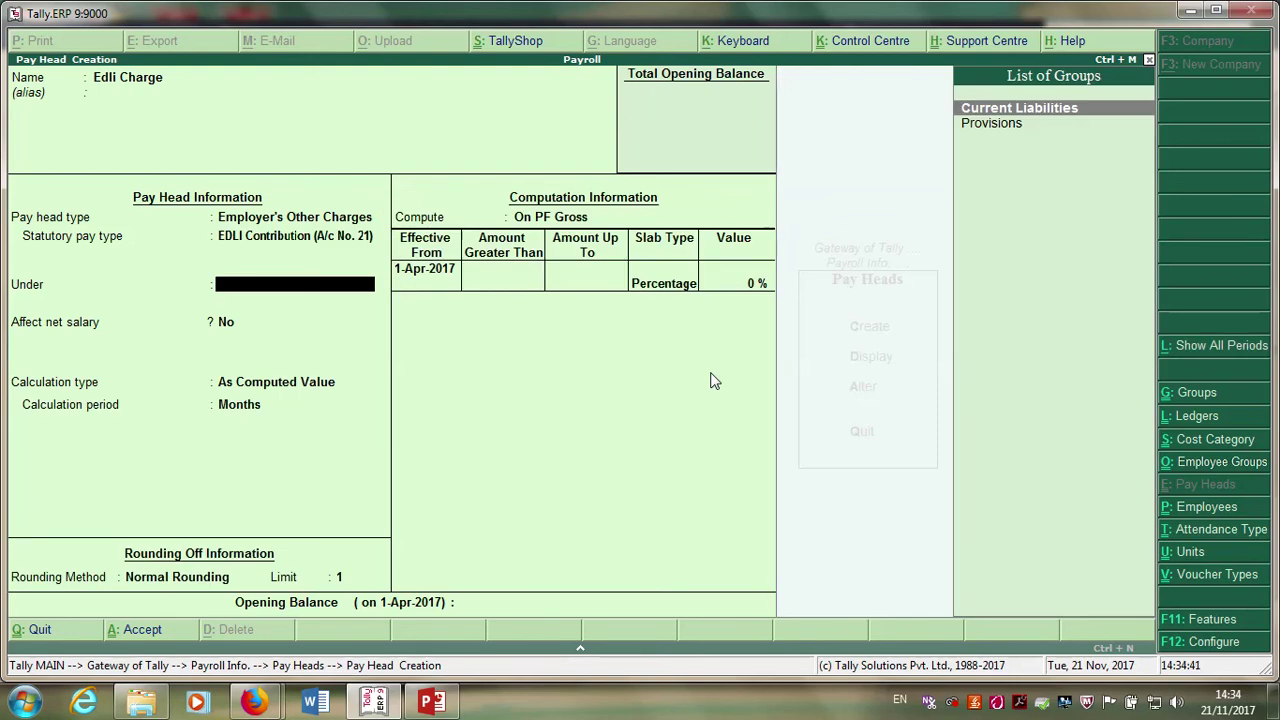
- Keep Edli Charge under Current Liabilities, set its percentage on PF Gross to 0.50 %, and save the pay head
key("Return")
key("Return")
key("Return")
key("Return")
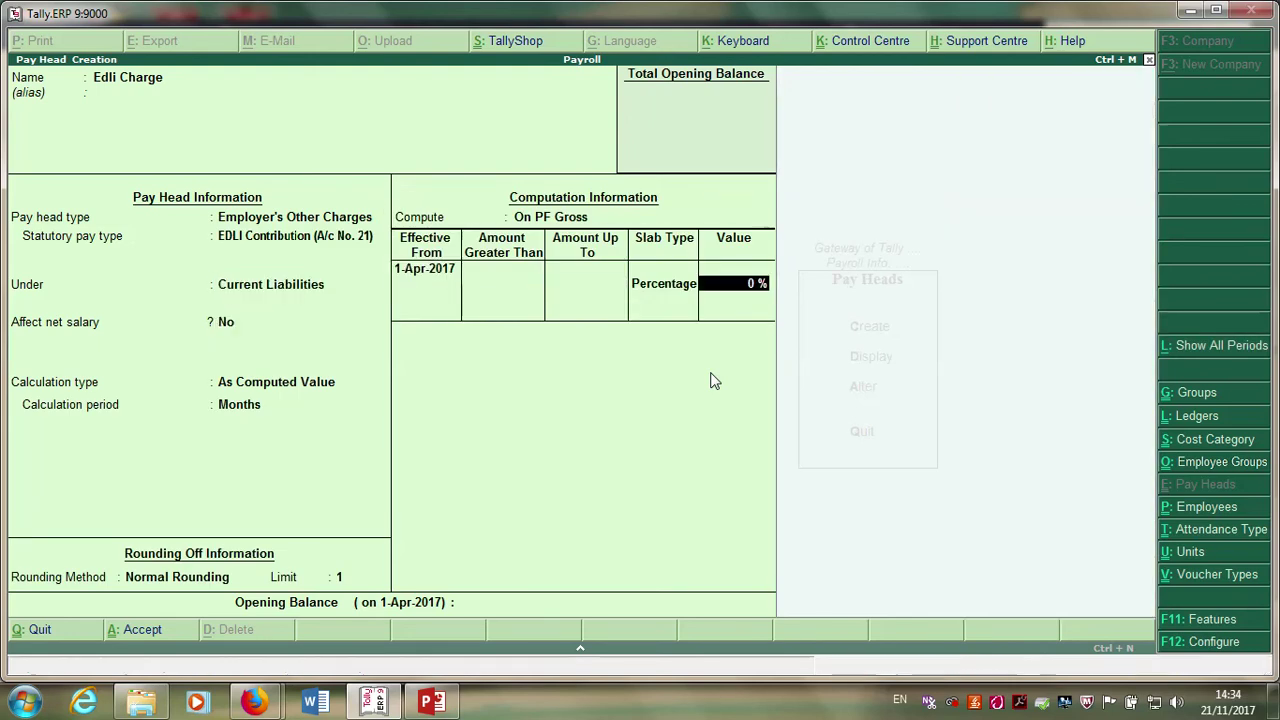
type(".56")
key("BackSpace")
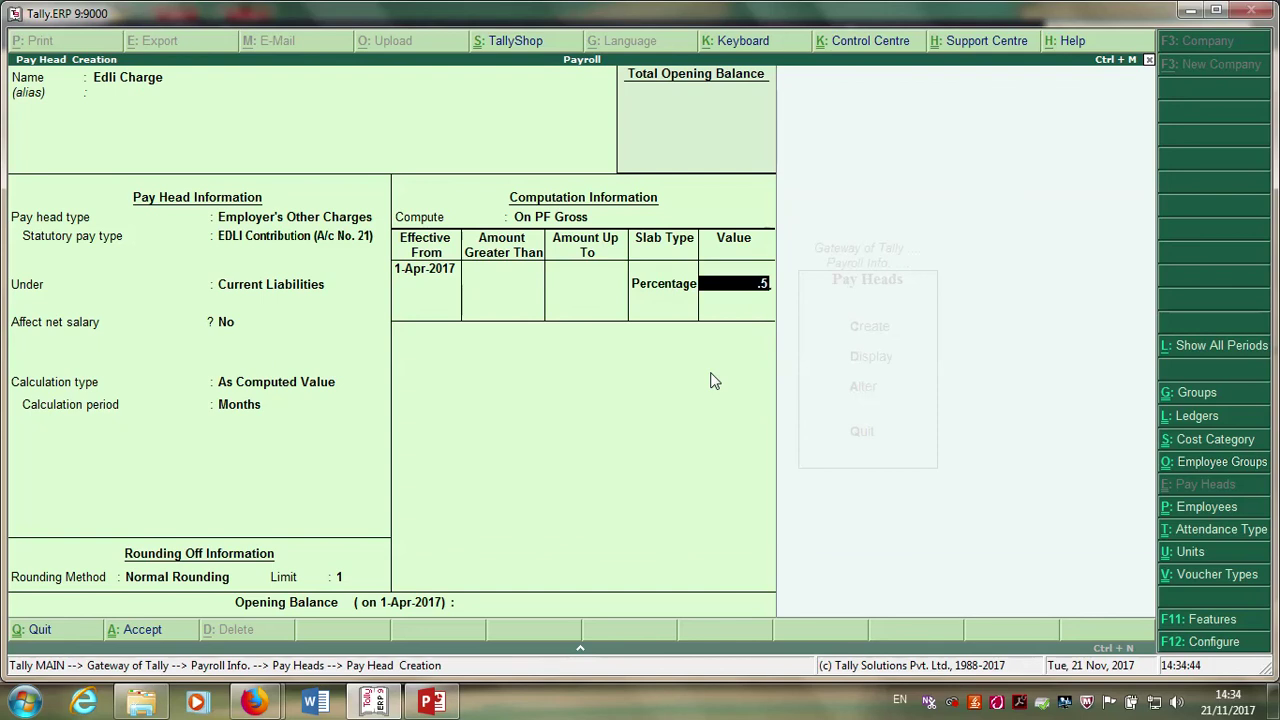
type("0")
key("Return")
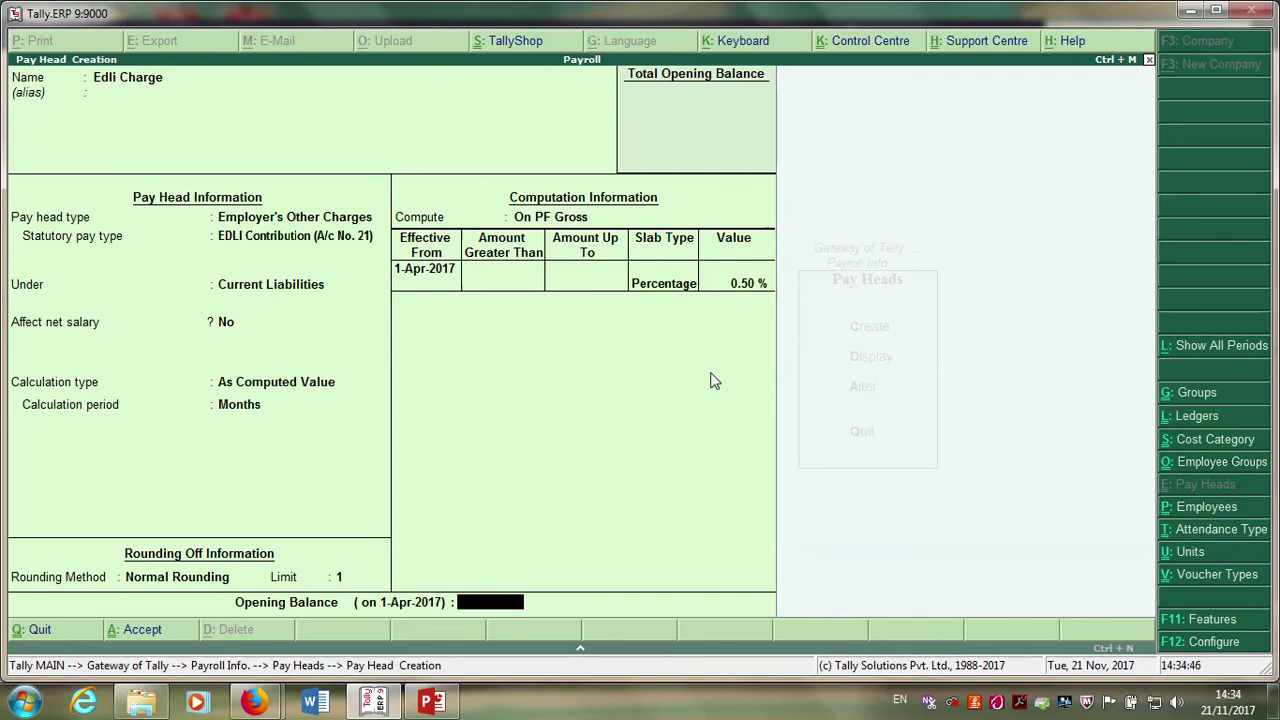
key("Return")
key("Return")
- Start a pay head named EDLI Admin, of type Employer's Other Charges with statutory pay type EDLI Admin Charges (A/c No. 22)
type("E")
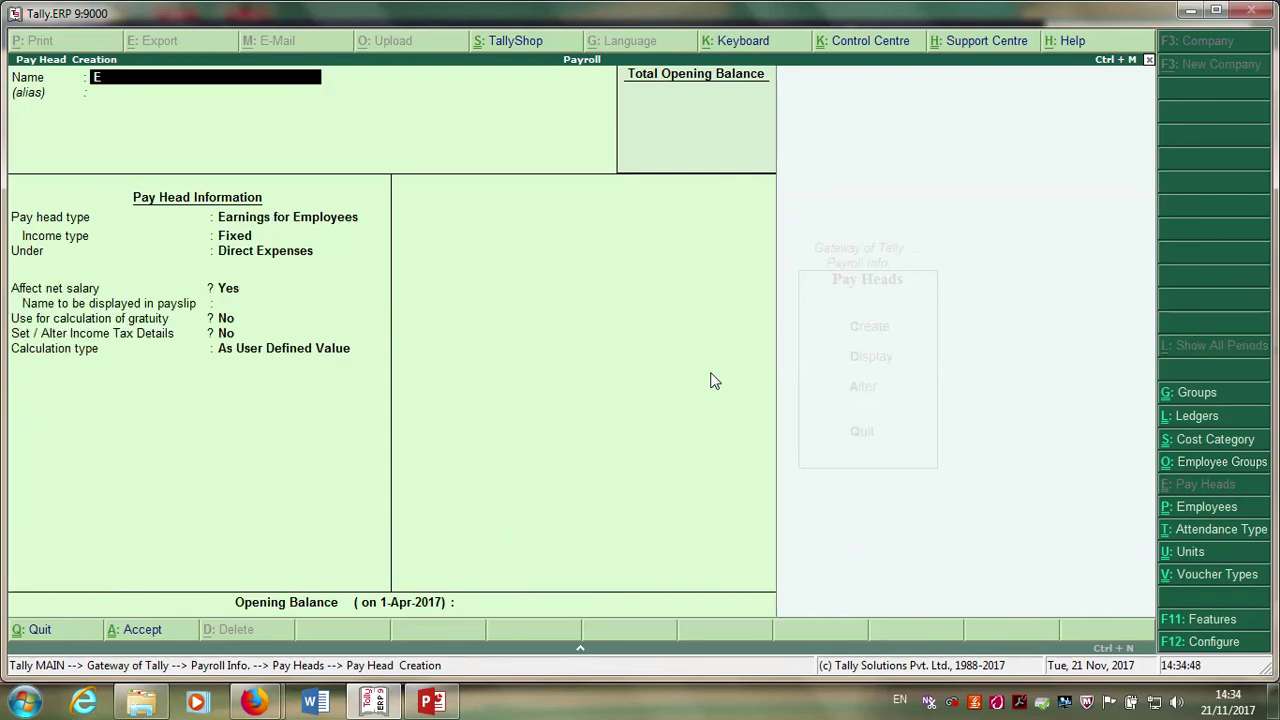
type("DLI Admin")
key("Return")
key("Return")
key("Down")
key("Down")
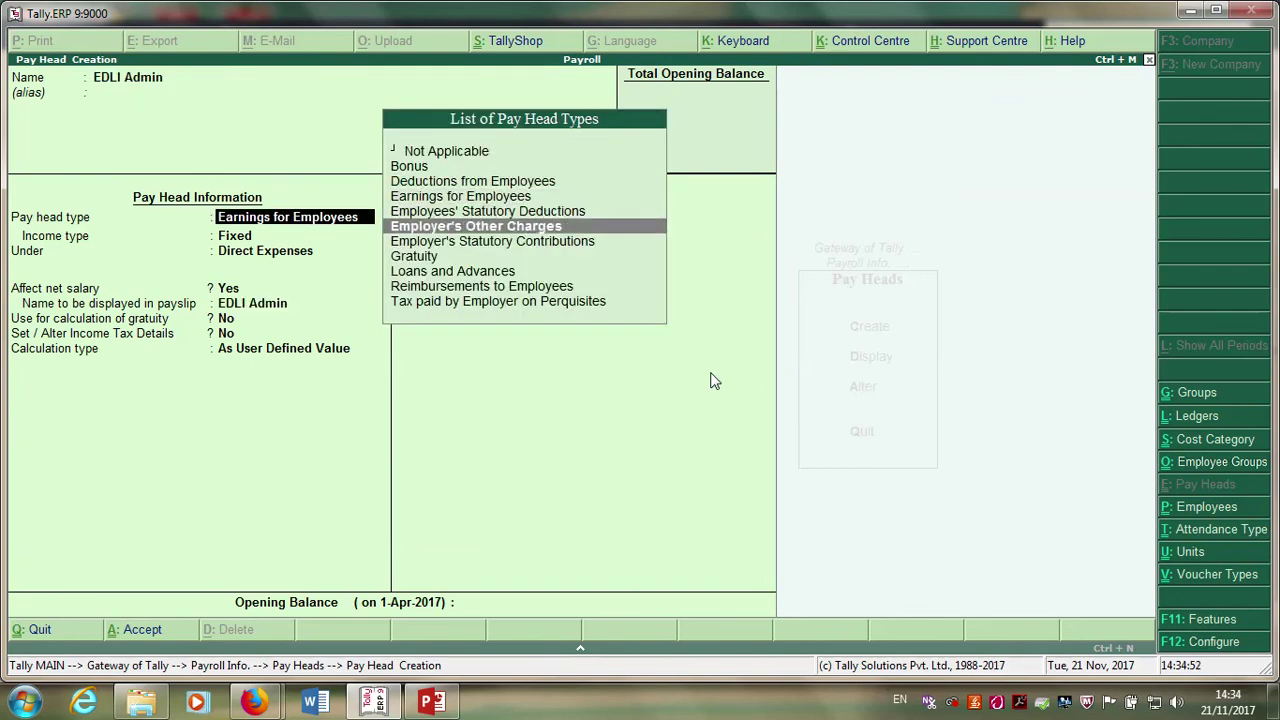
key("Return")
key("Down")
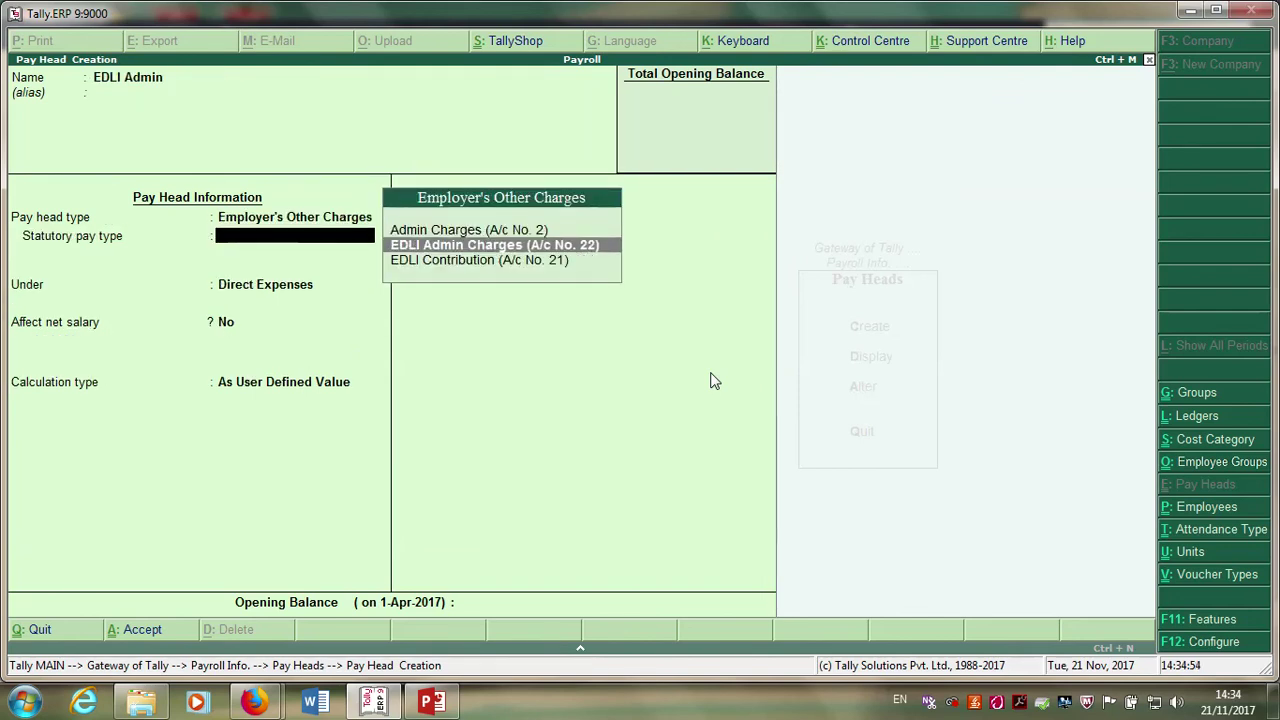
key("Return")
- Keep EDLI Admin under Current Liabilities without the Rs.2 minimum contribution, set its percentage on PF Gross to 0.01 %, and save it
key("Return")
key("Return")
key("Return")
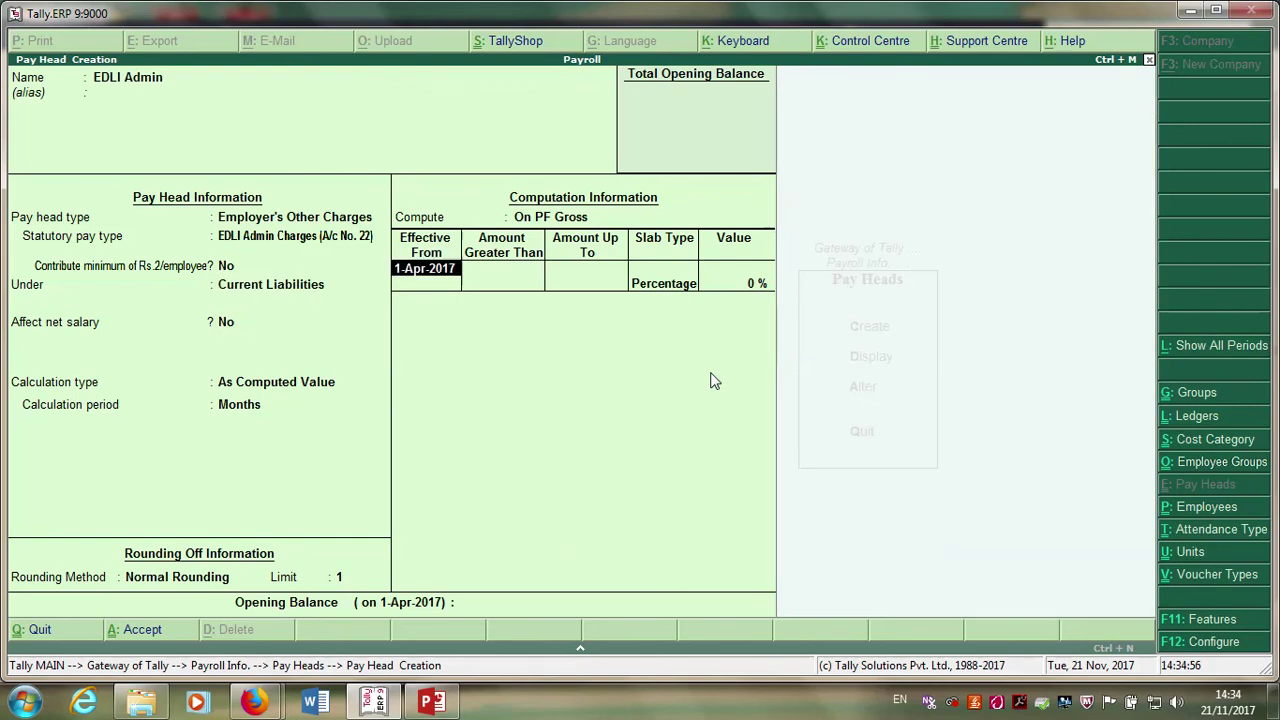
key("Return")
key("Return")
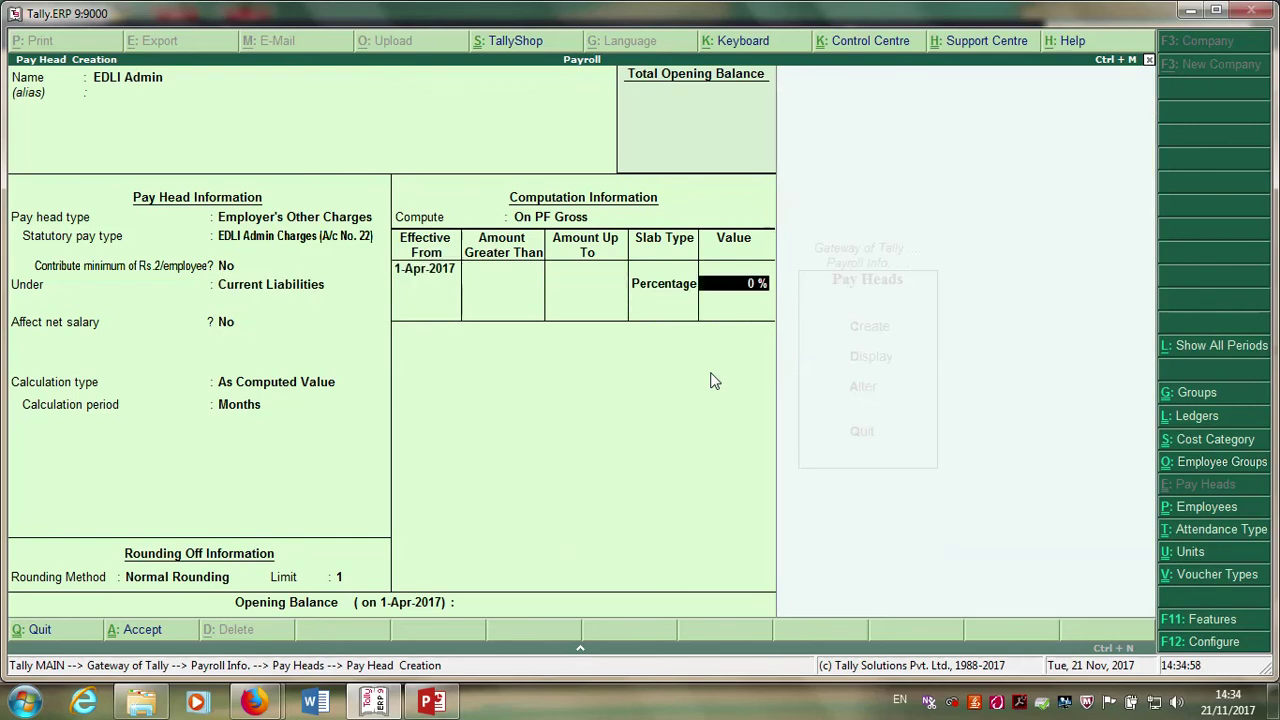
type("0.01")
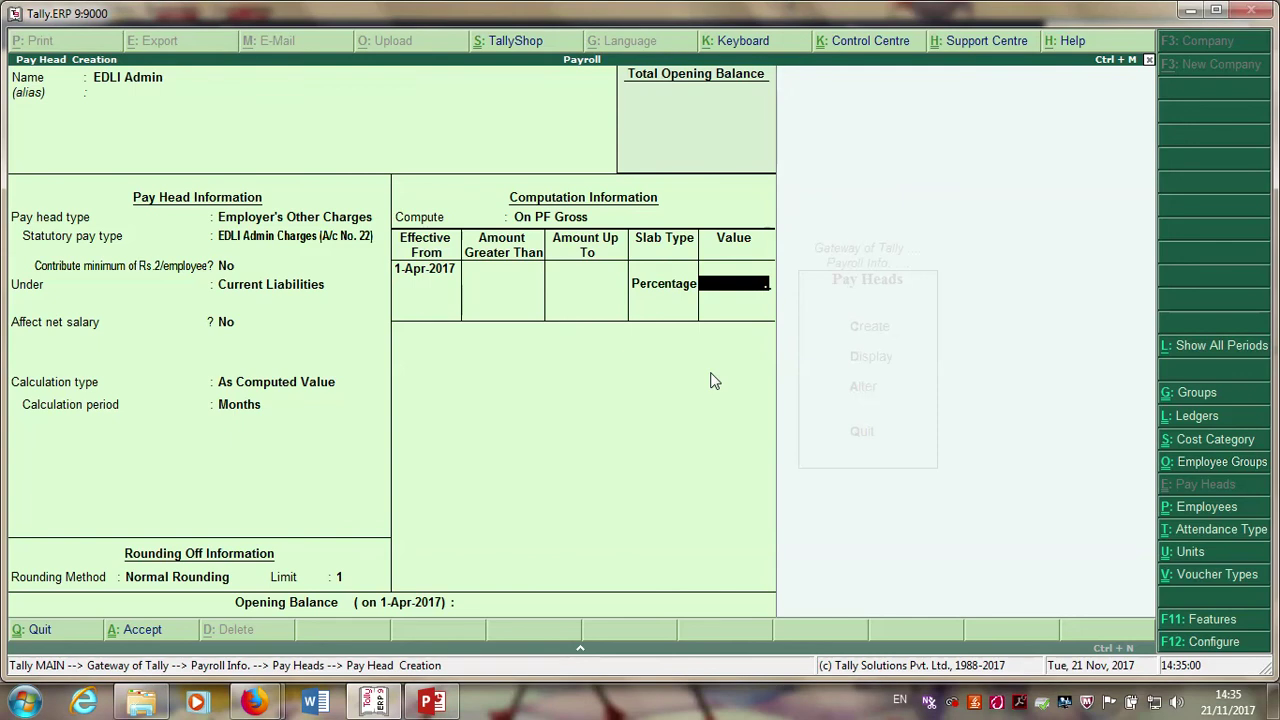
key("Return")
key("Return")
key("Return")
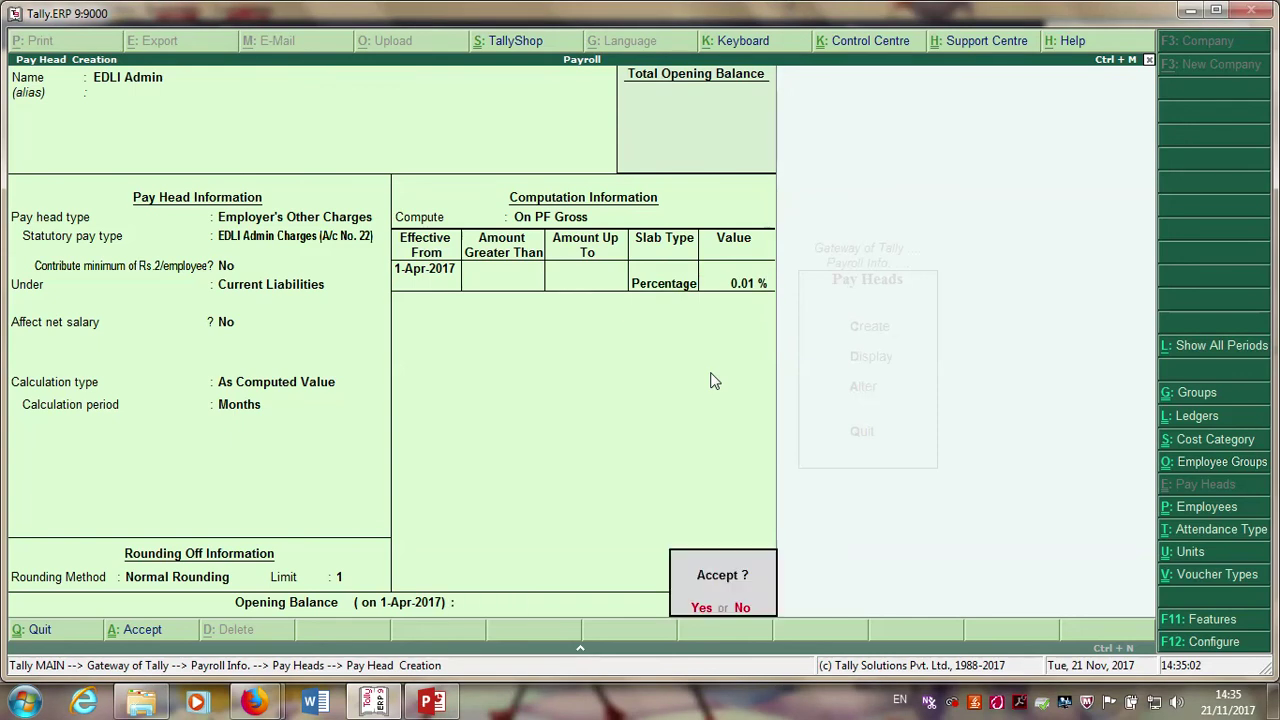
key("Return")
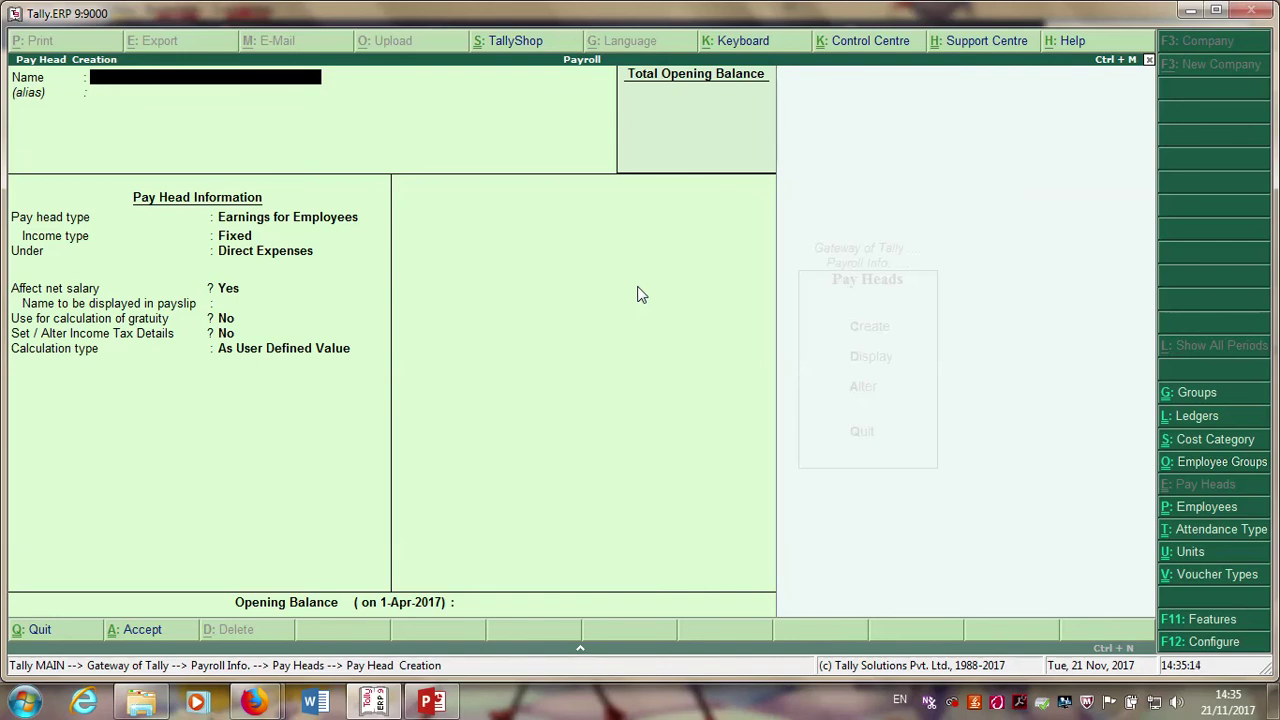
- Leave pay head creation, review the list of existing pay heads, and return to the payroll information options
key("Escape")
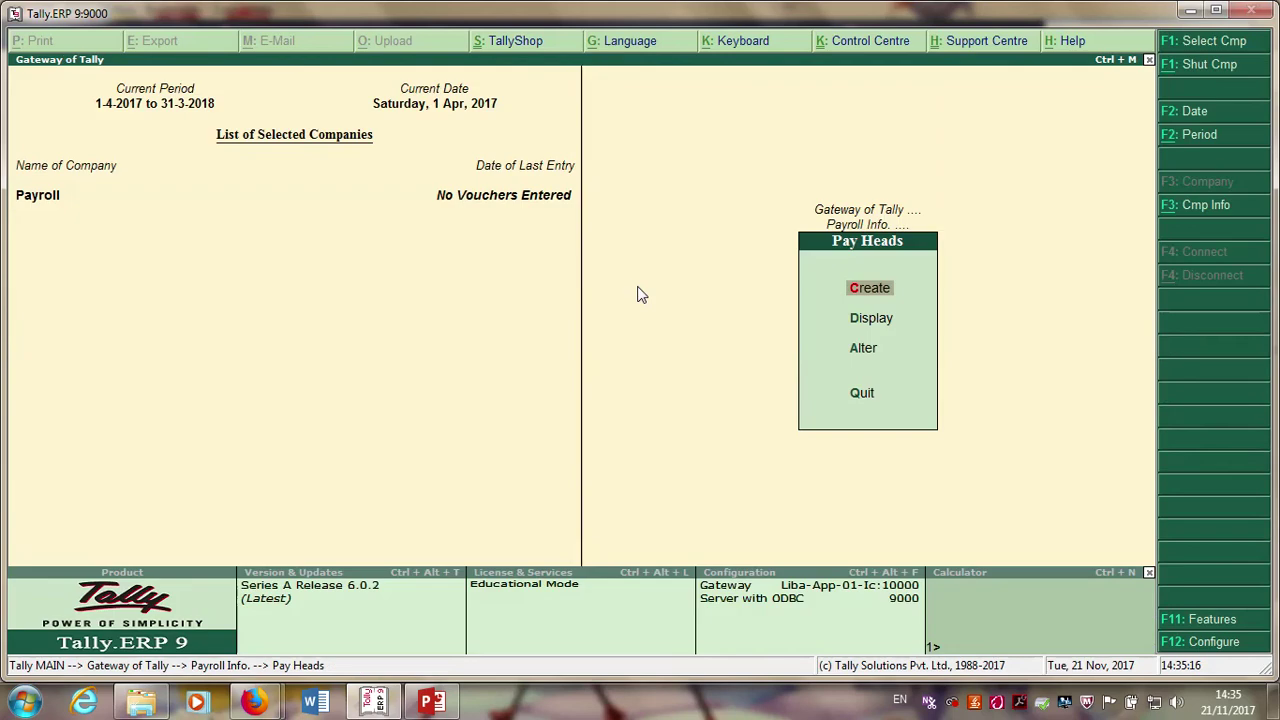
key("Down")
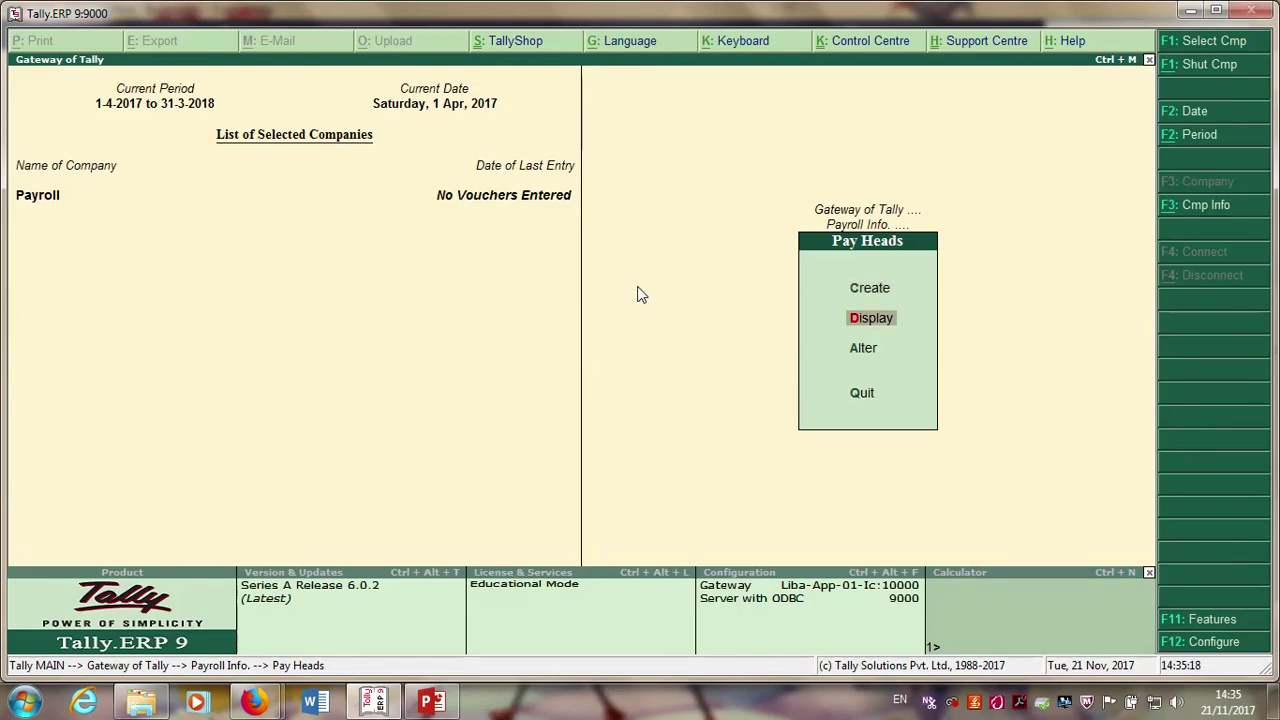
key("Return")
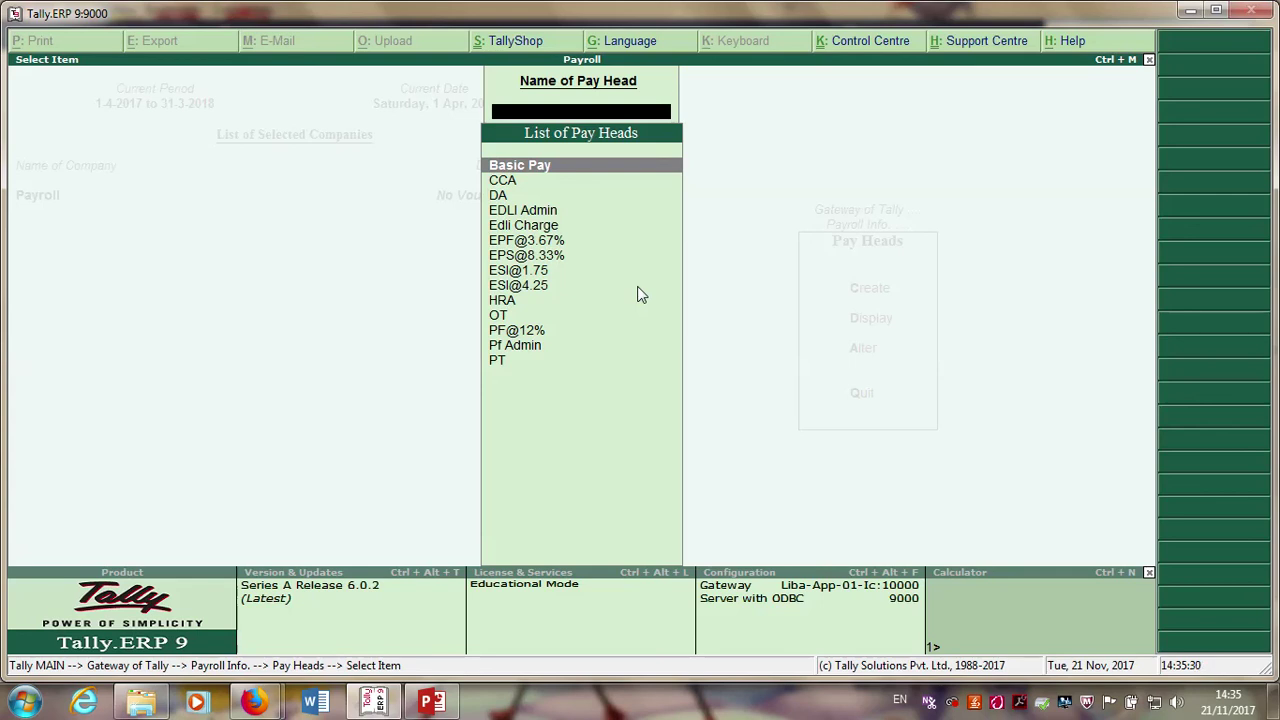
key("Escape")
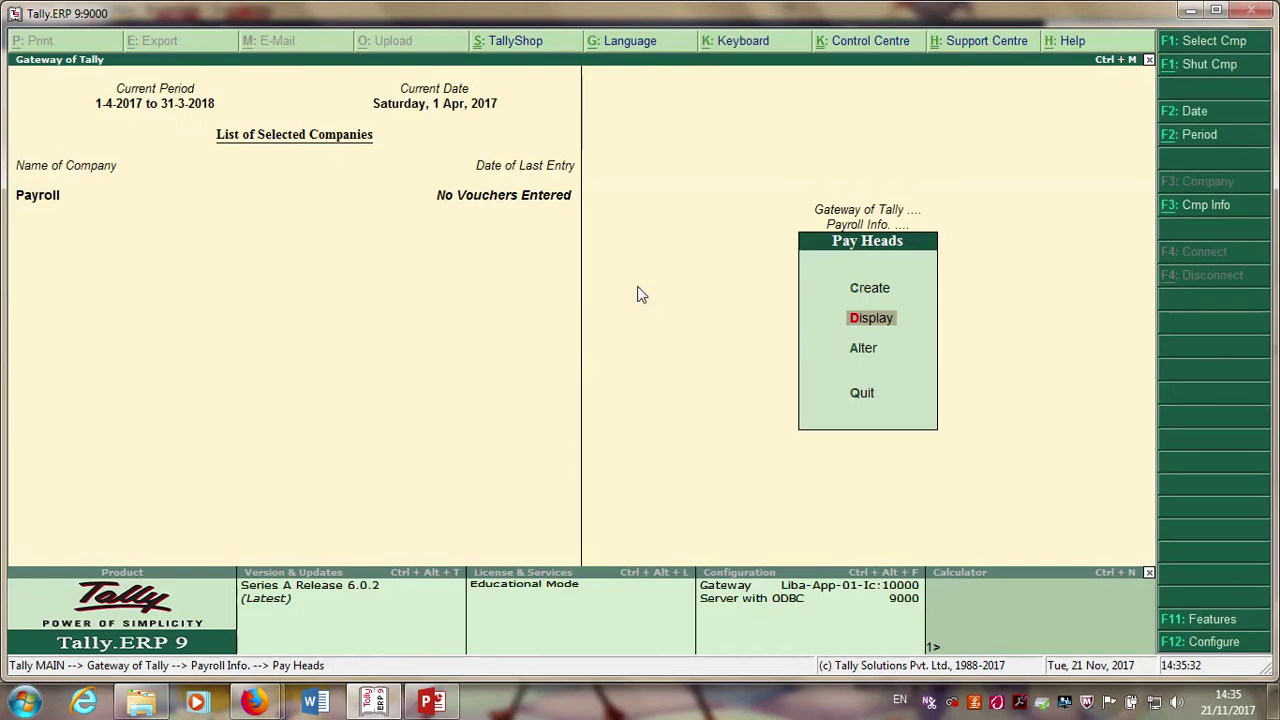
key("Return")
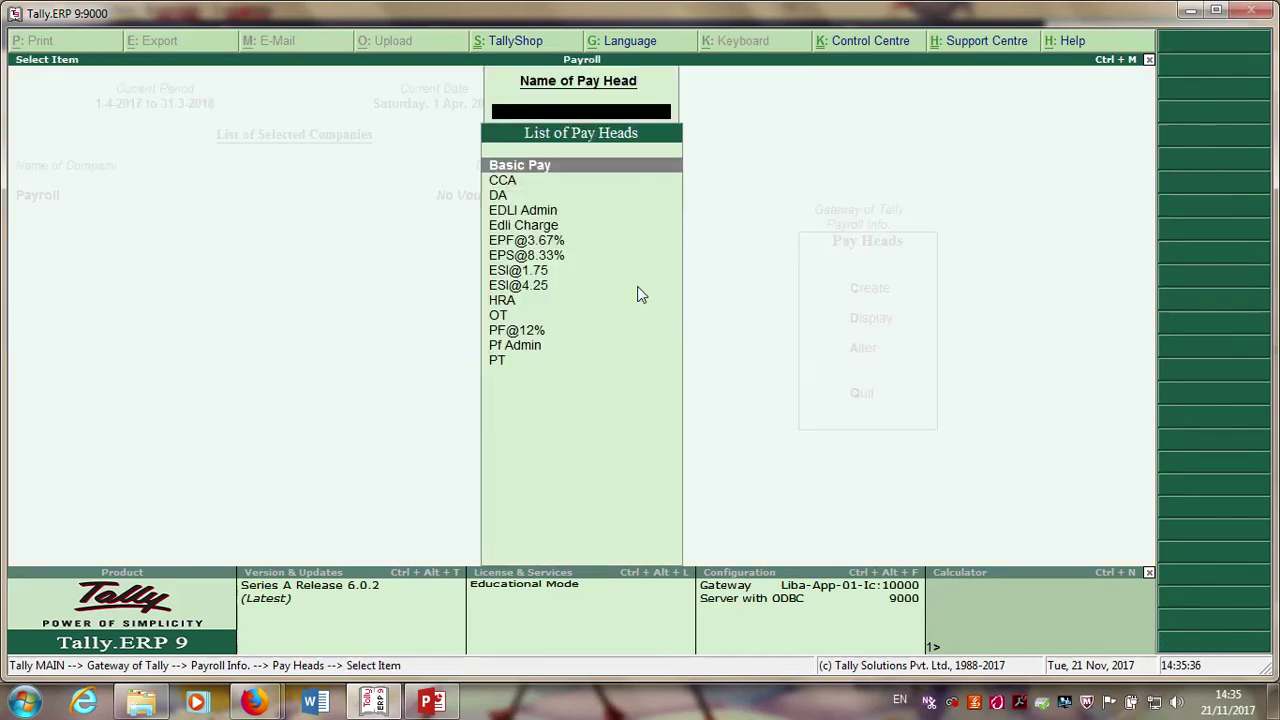
key("Escape")
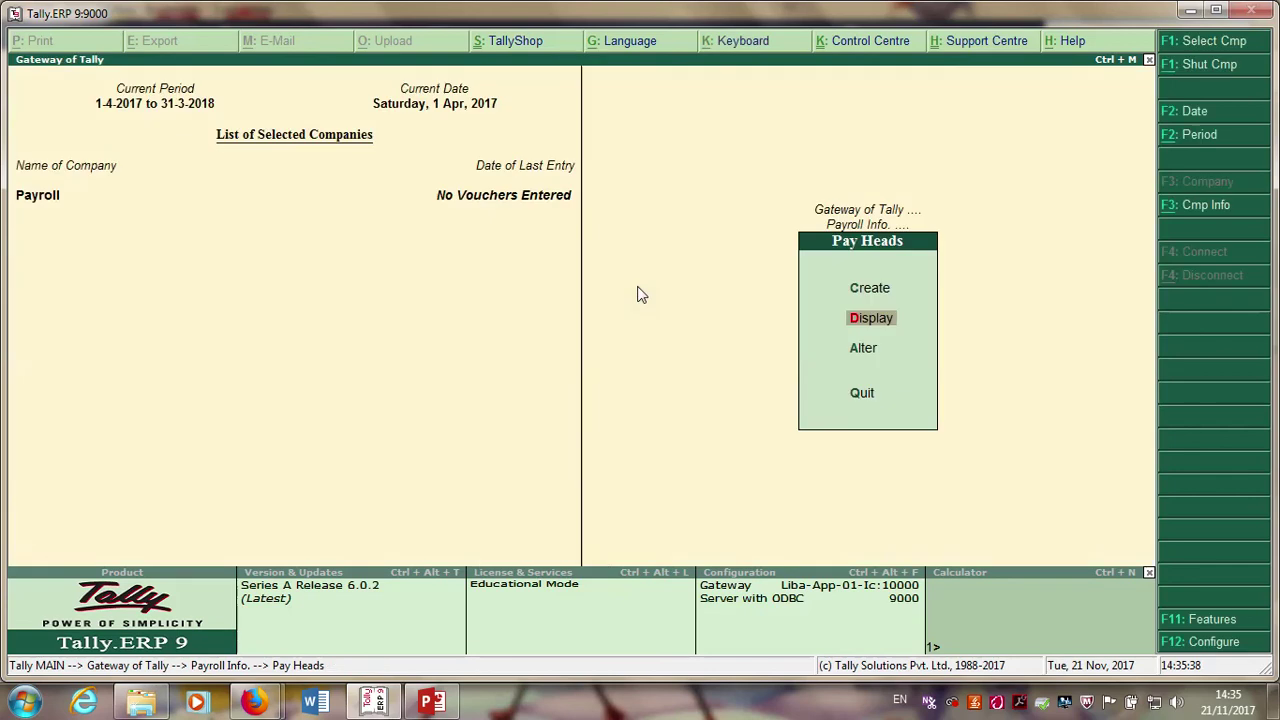
key("Escape")
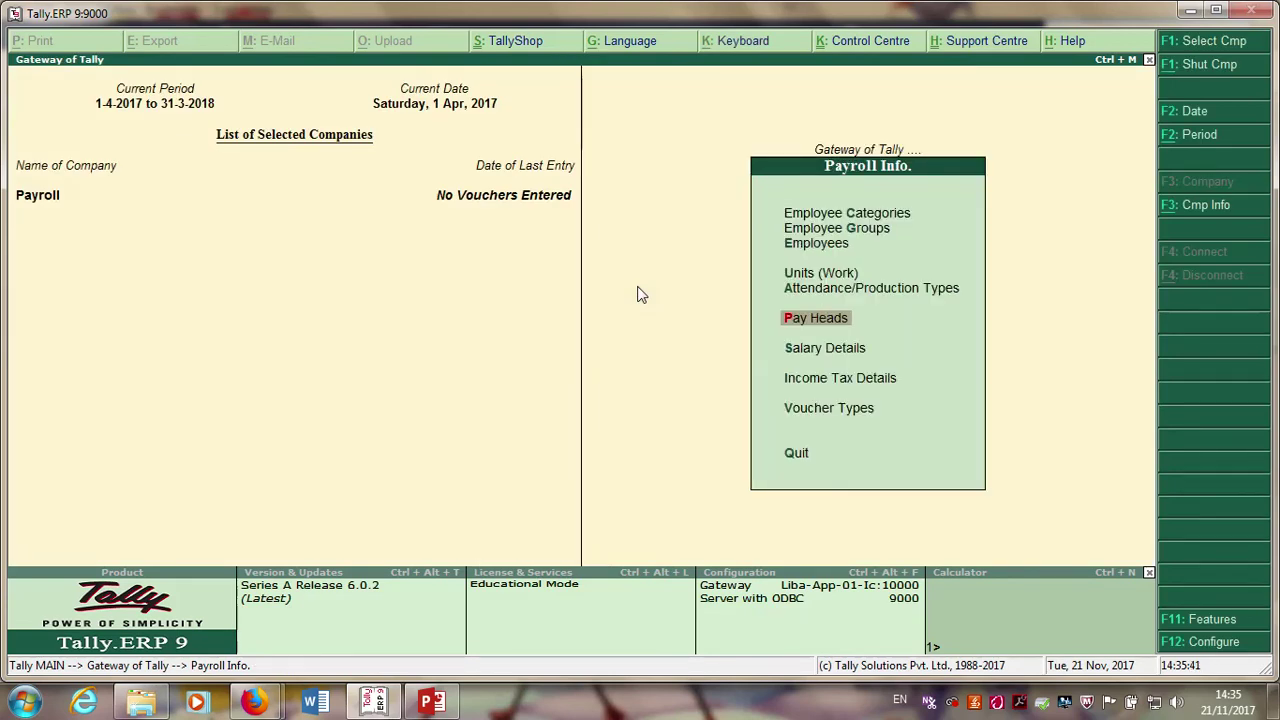